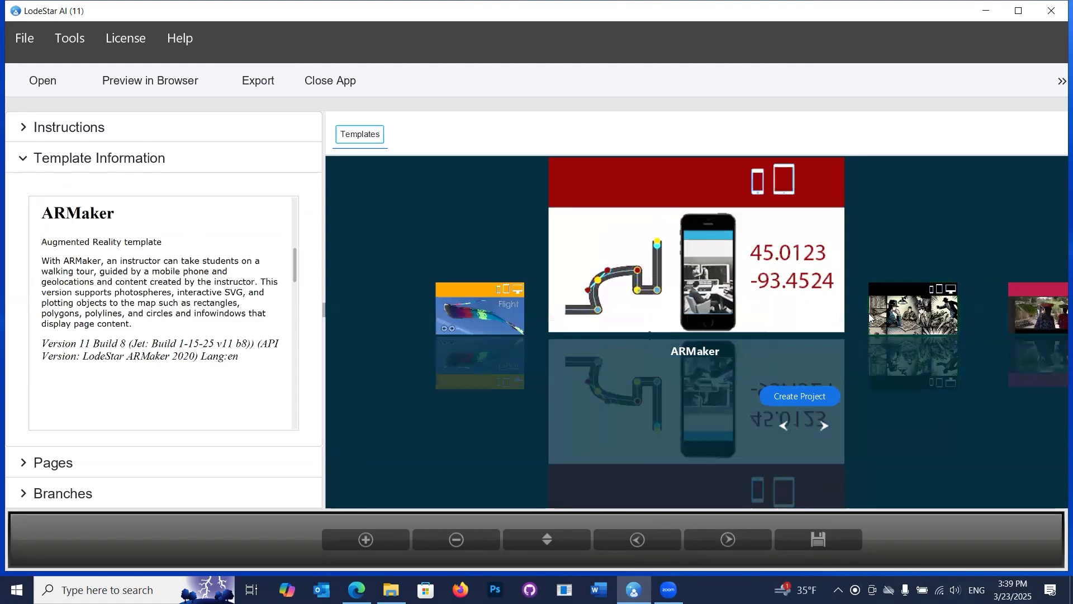
pyautogui.click(896, 325)
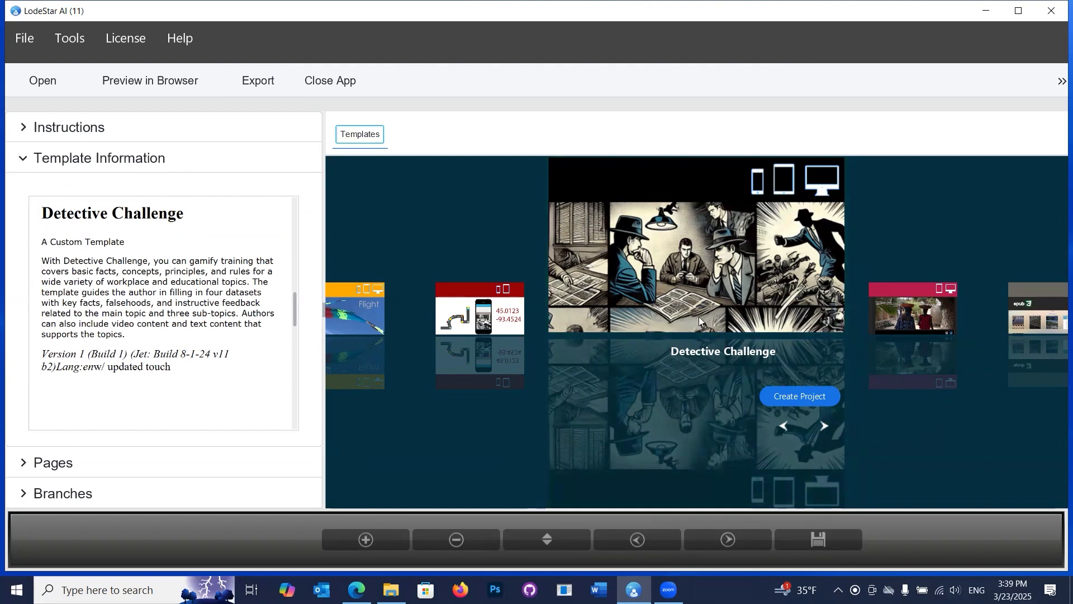
pyautogui.click(126, 41)
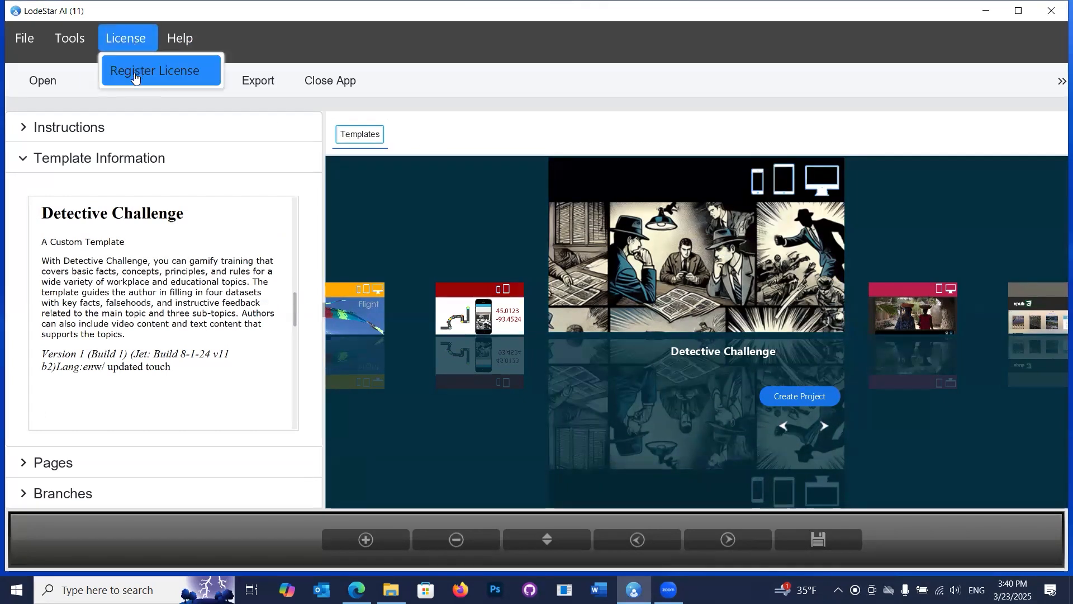
pyautogui.click(337, 42)
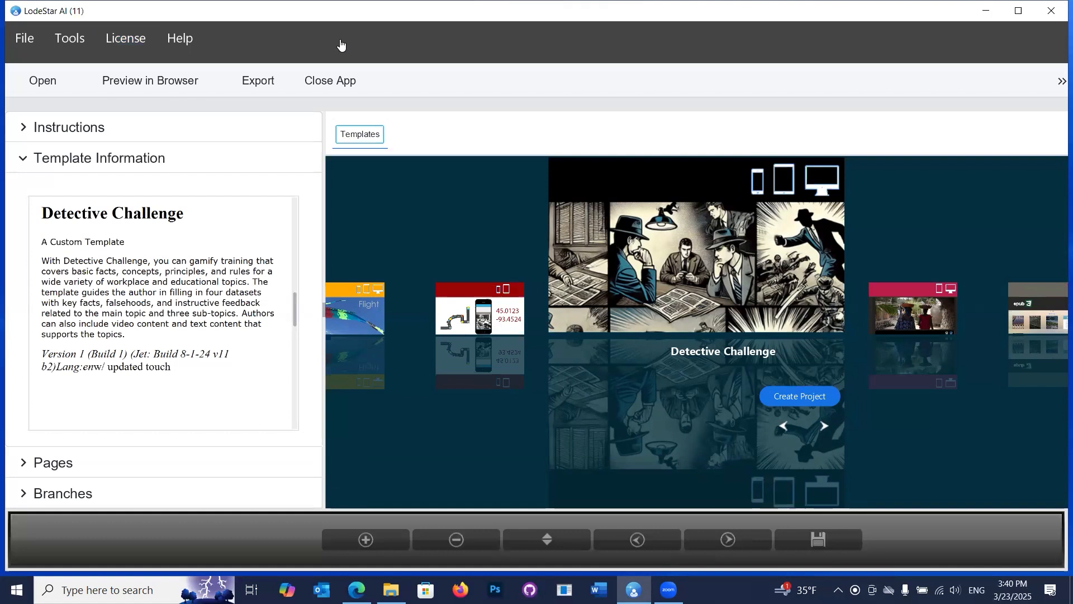
pyautogui.click(76, 39)
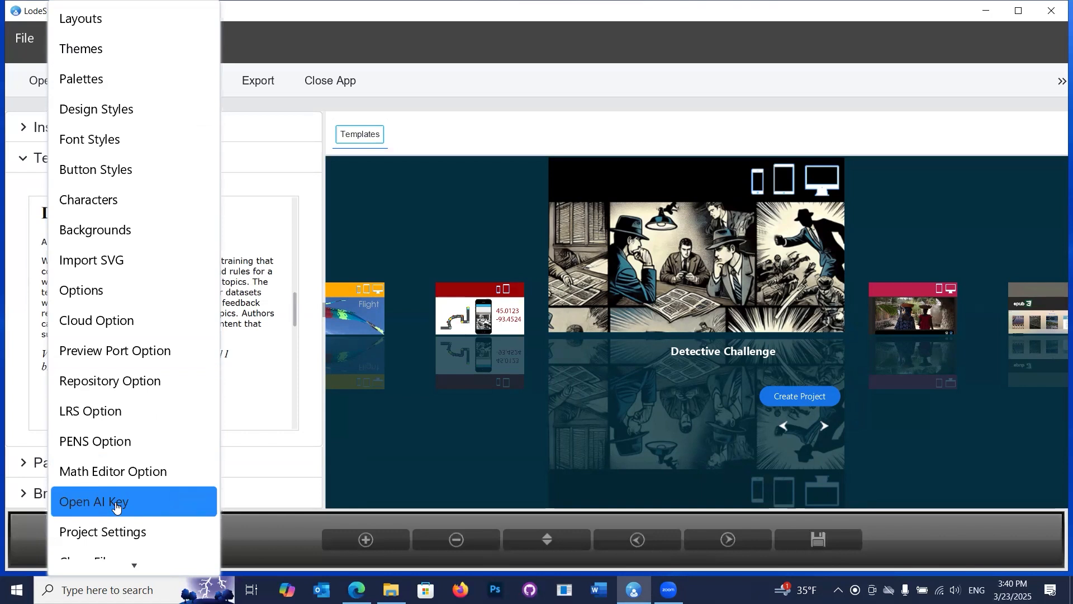
pyautogui.click(411, 184)
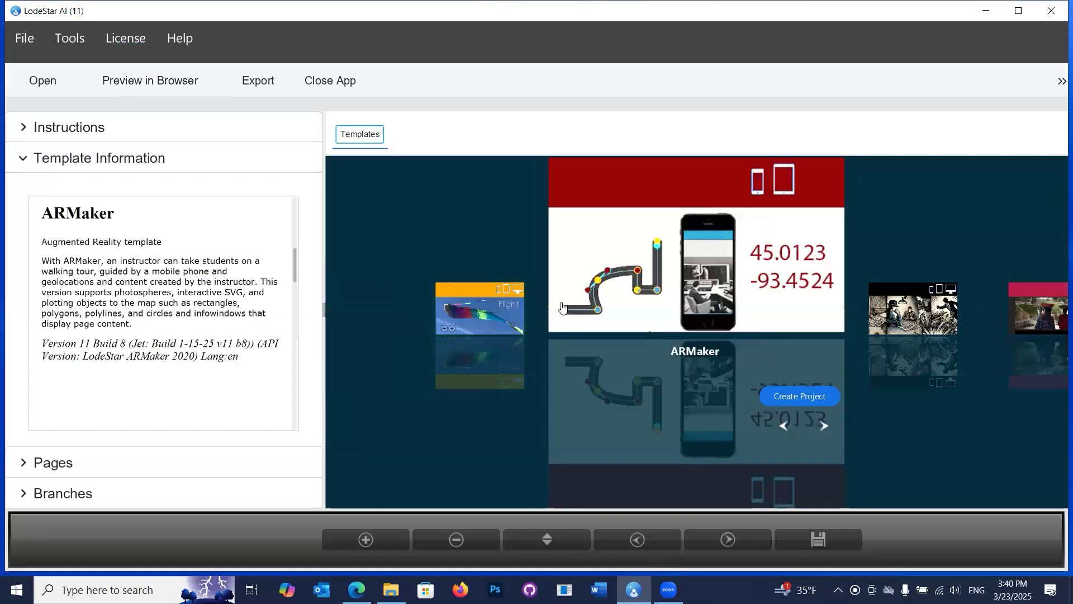
# Step: Create a project titled "Workplace Safety" from the Detective Challenge template
pyautogui.click(902, 311)
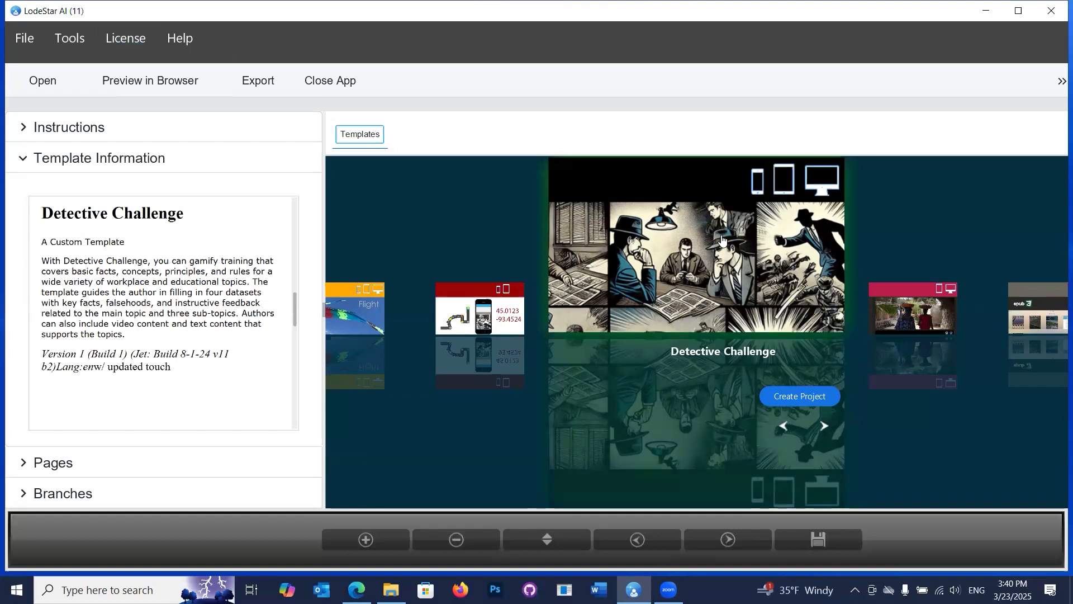
pyautogui.click(792, 398)
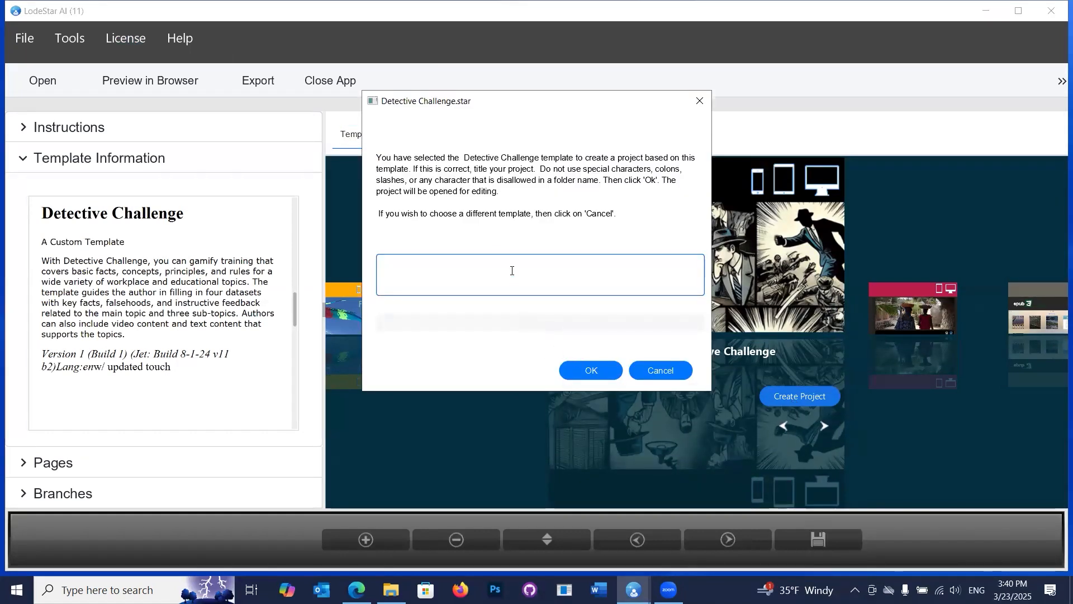
pyautogui.write('Workplace Safety')
pyautogui.click(594, 372)
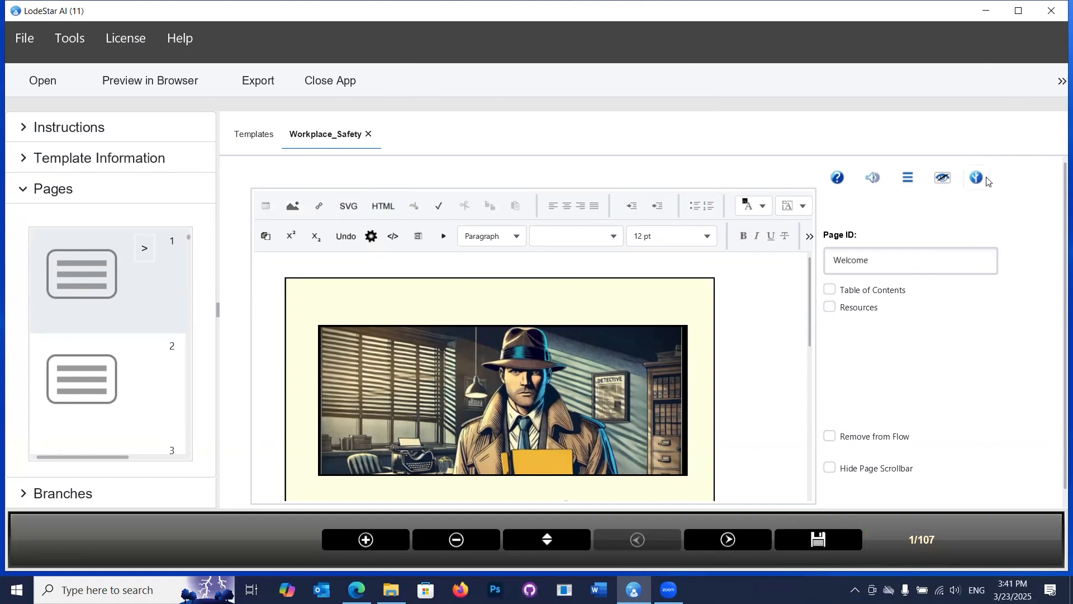
# Step: Read through the Welcome page's overview of how to use the Detective Challenge template
pyautogui.scroll(-1, 745, 338)
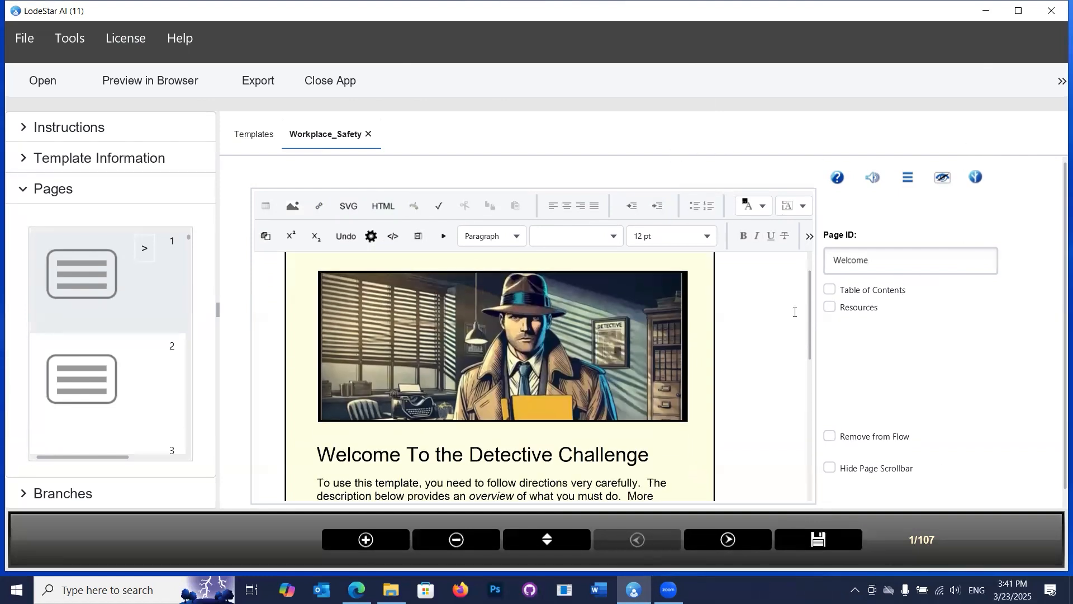
pyautogui.scroll(-2, 658, 283)
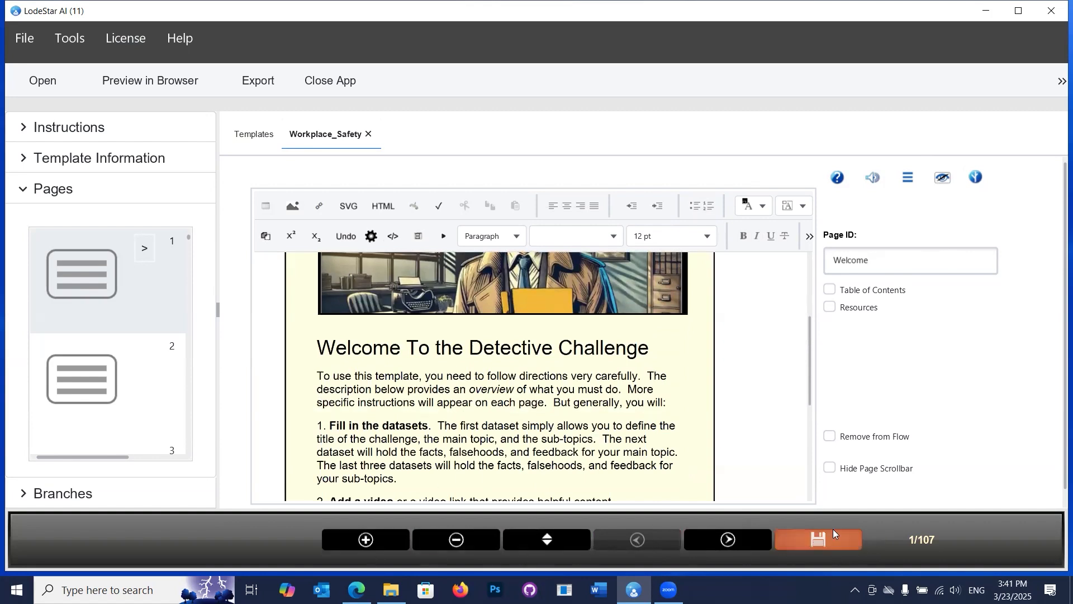
pyautogui.click(731, 540)
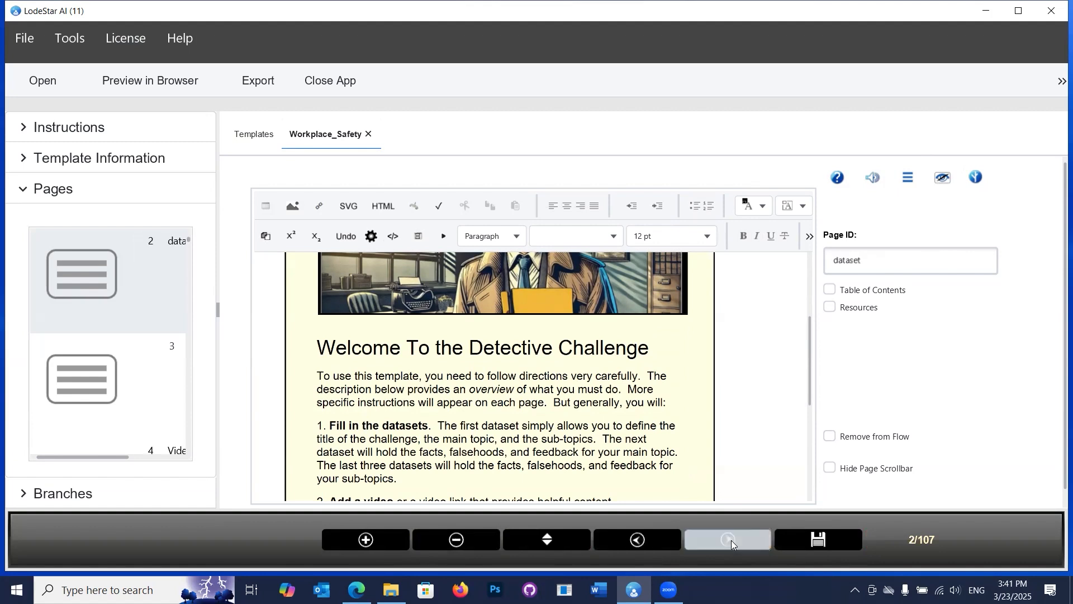
pyautogui.click(665, 538)
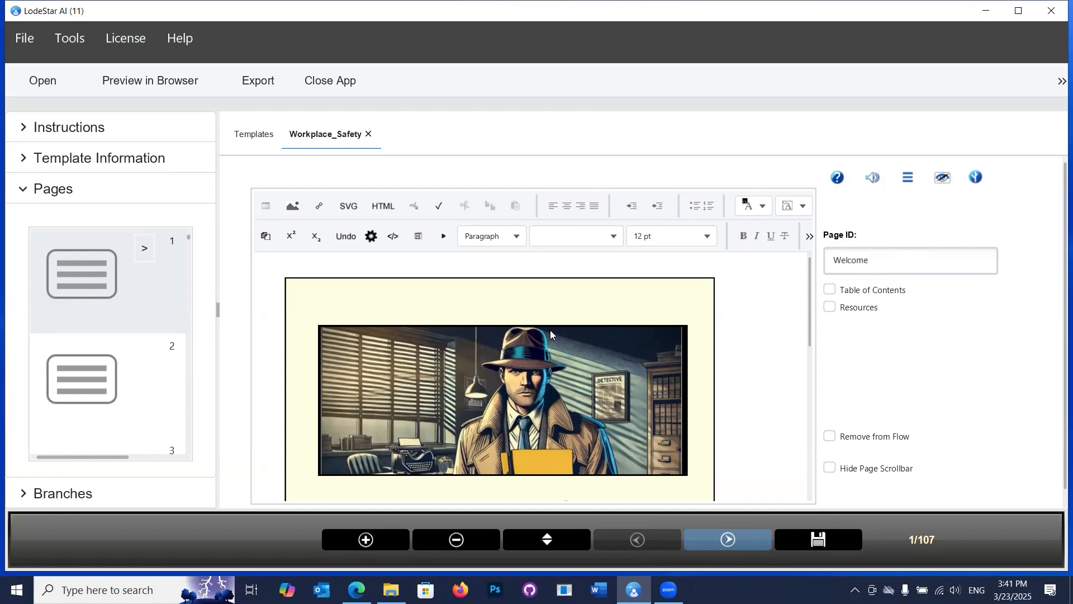
pyautogui.scroll(-2, 553, 335)
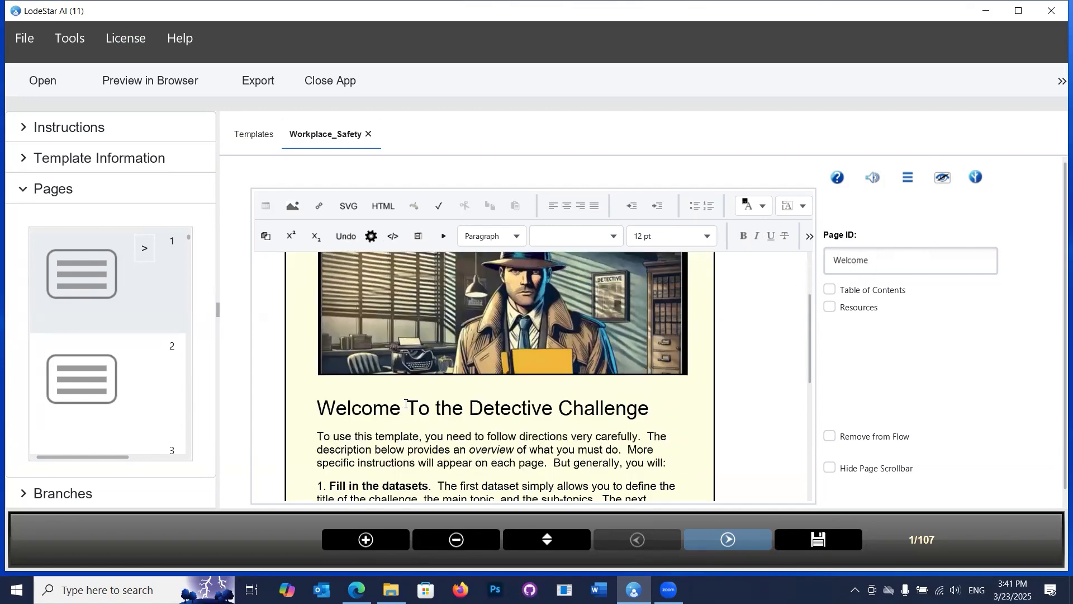
pyautogui.scroll(-1, 406, 404)
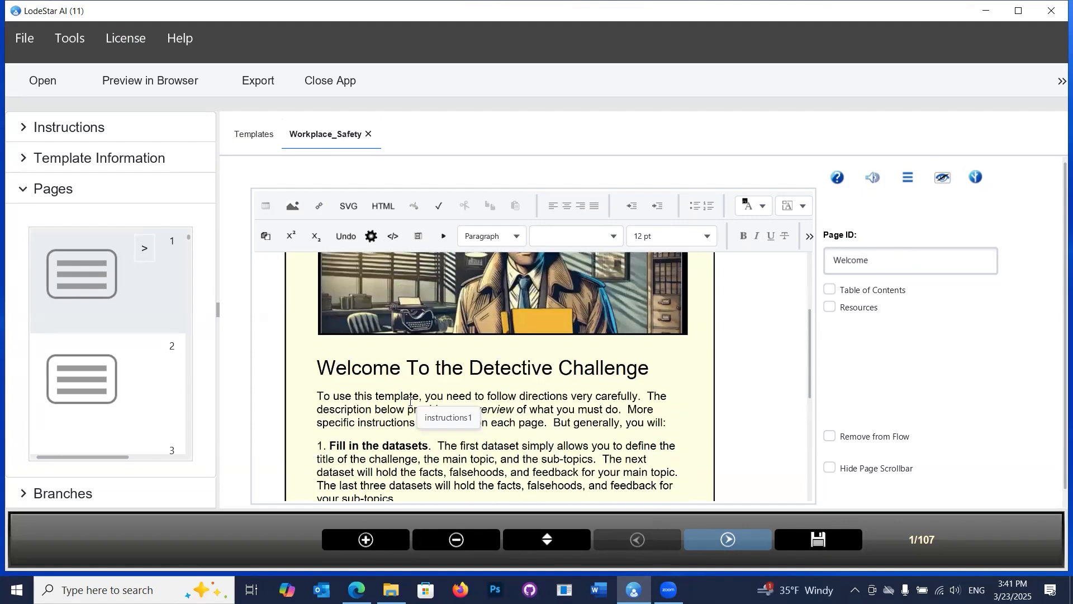
pyautogui.scroll(-1, 406, 397)
pyautogui.scroll(-2, 475, 338)
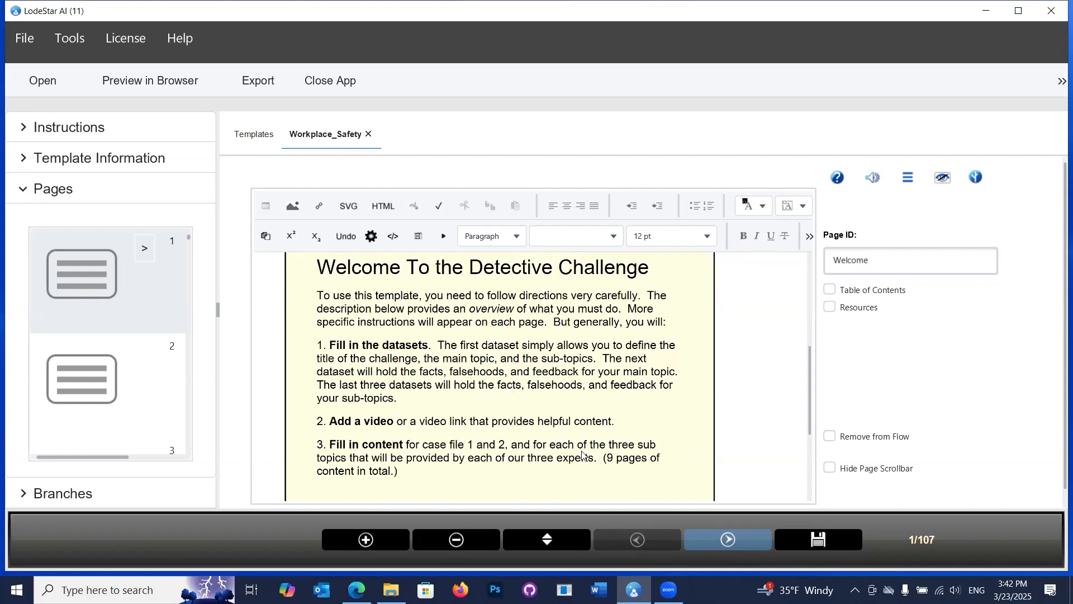
pyautogui.scroll(3, 471, 347)
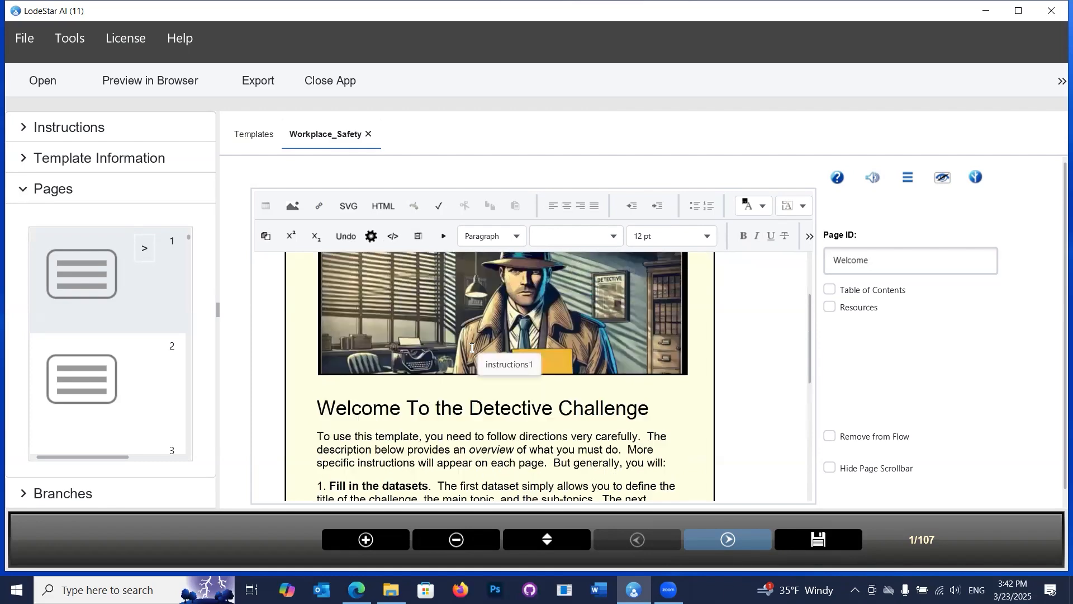
pyautogui.scroll(-3, 472, 347)
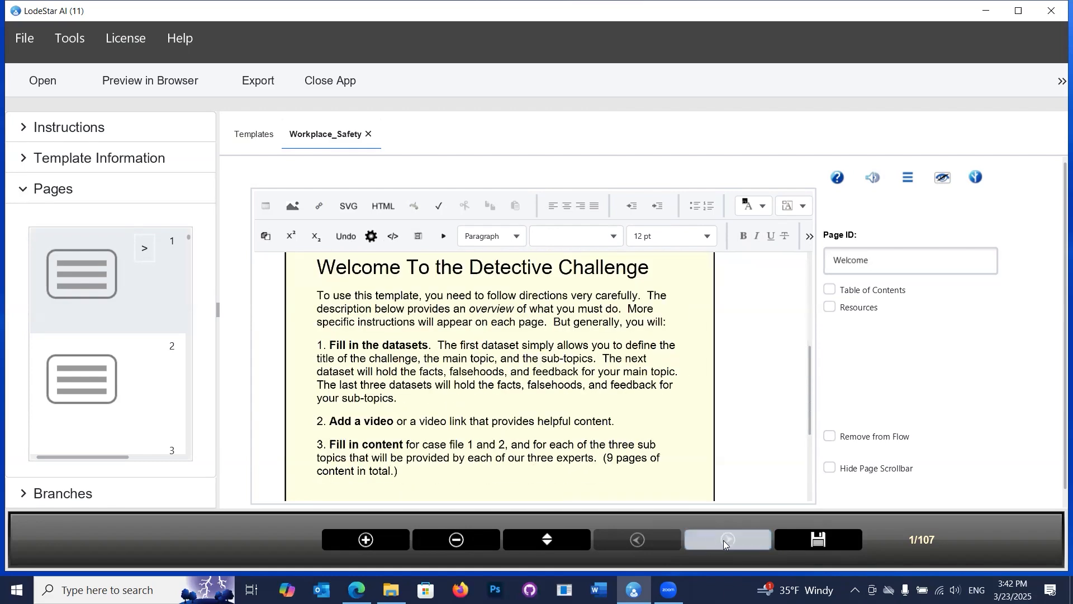
# Step: Go to page 2, review the Step One instructions and open the setup dataset for editing
pyautogui.click(723, 536)
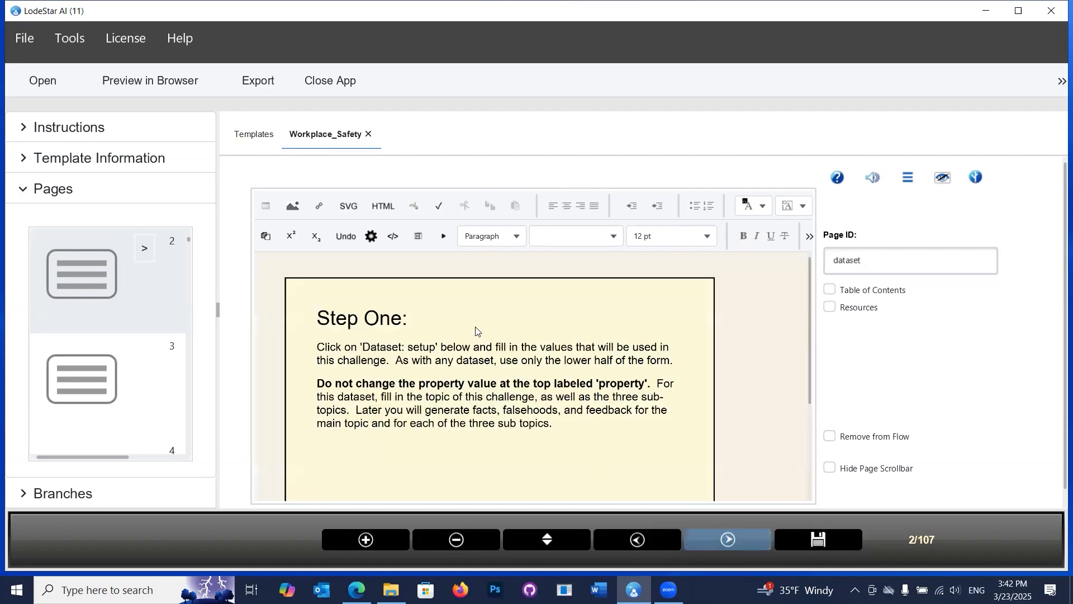
pyautogui.scroll(-1, 476, 331)
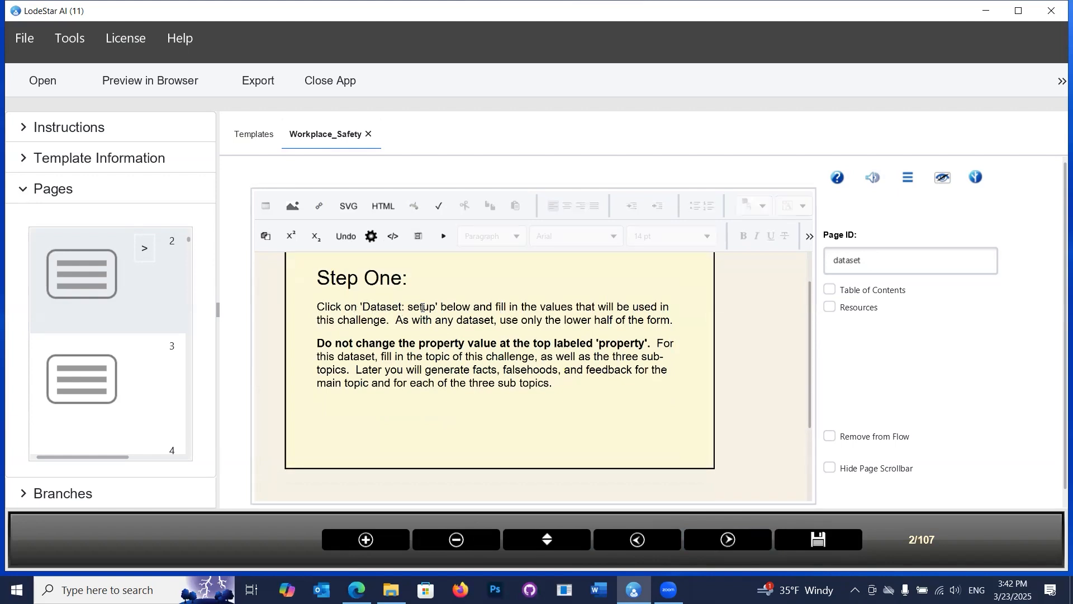
pyautogui.scroll(-2, 573, 343)
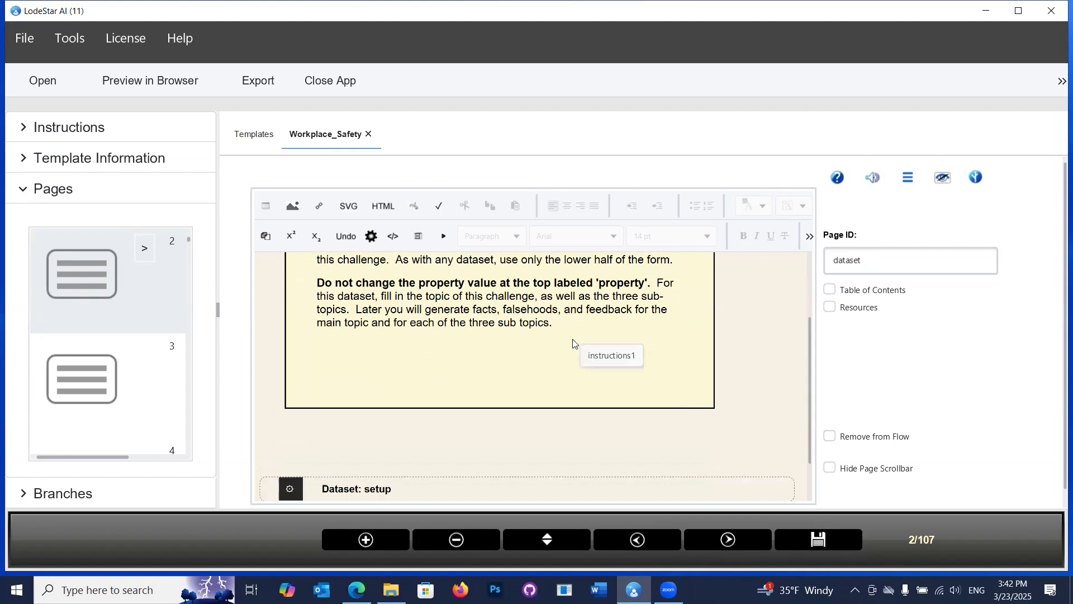
pyautogui.scroll(-2, 572, 343)
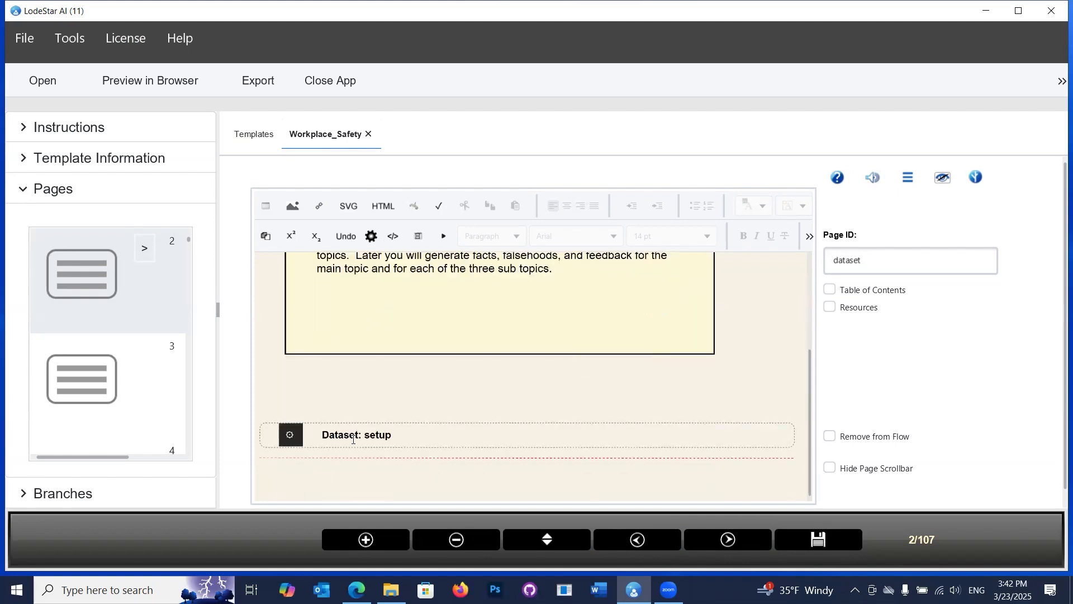
pyautogui.scroll(3, 433, 331)
pyautogui.scroll(3, 381, 304)
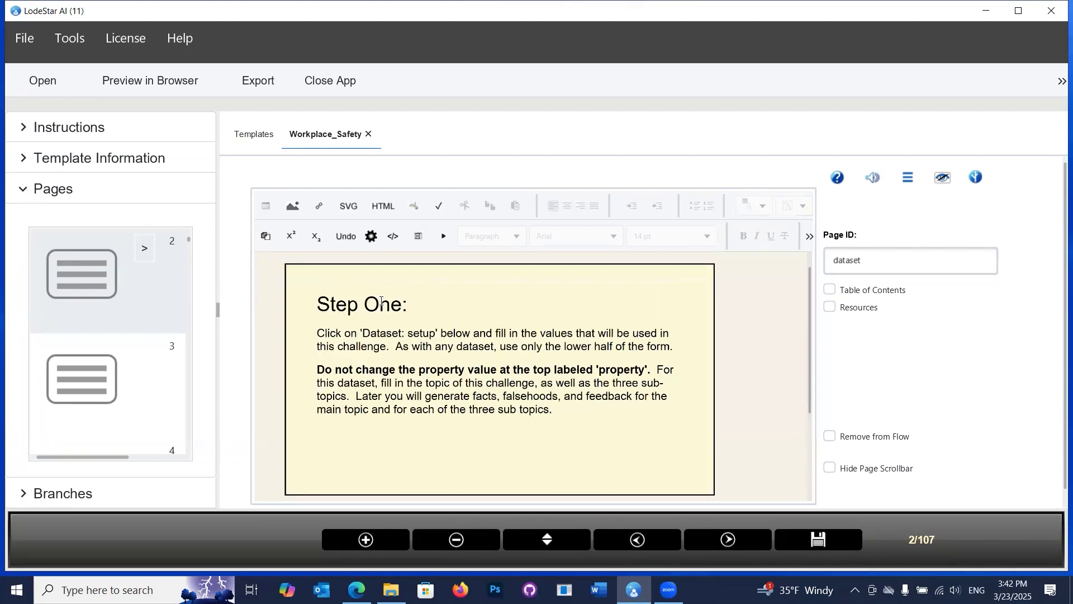
pyautogui.scroll(-6, 380, 305)
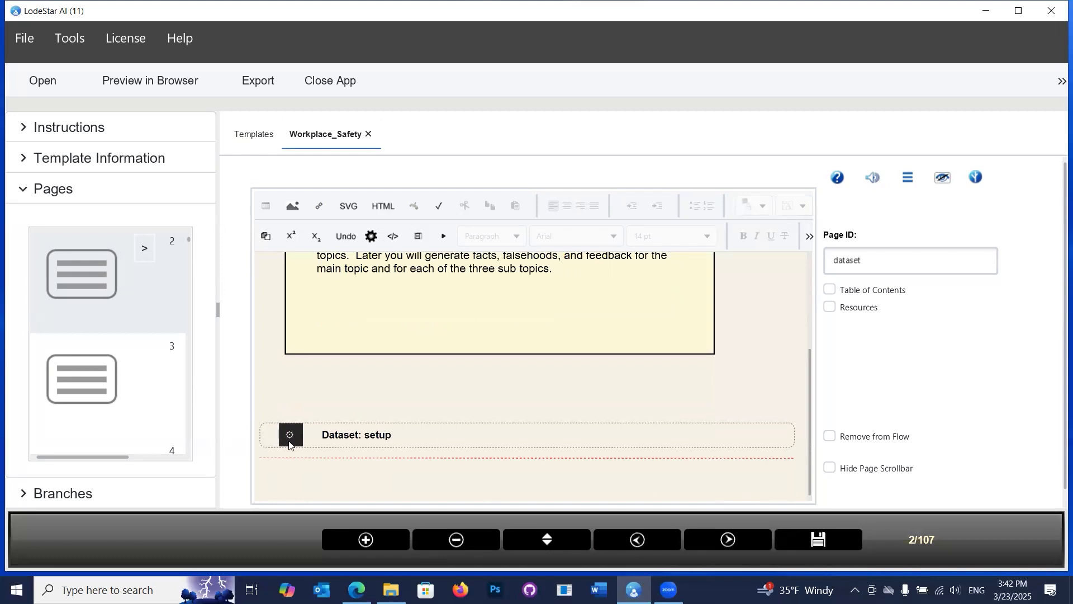
pyautogui.click(290, 434)
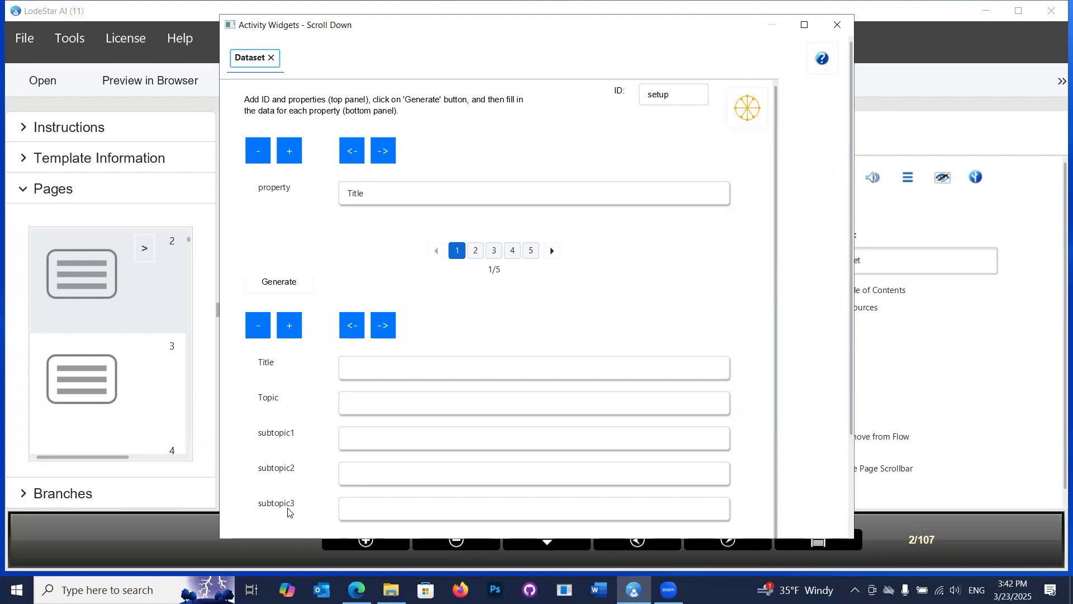
# Step: Set the setup dataset's Title to "The Case of the Missing Knowledge" and its Topic to "Workplace Safety"
pyautogui.click(403, 358)
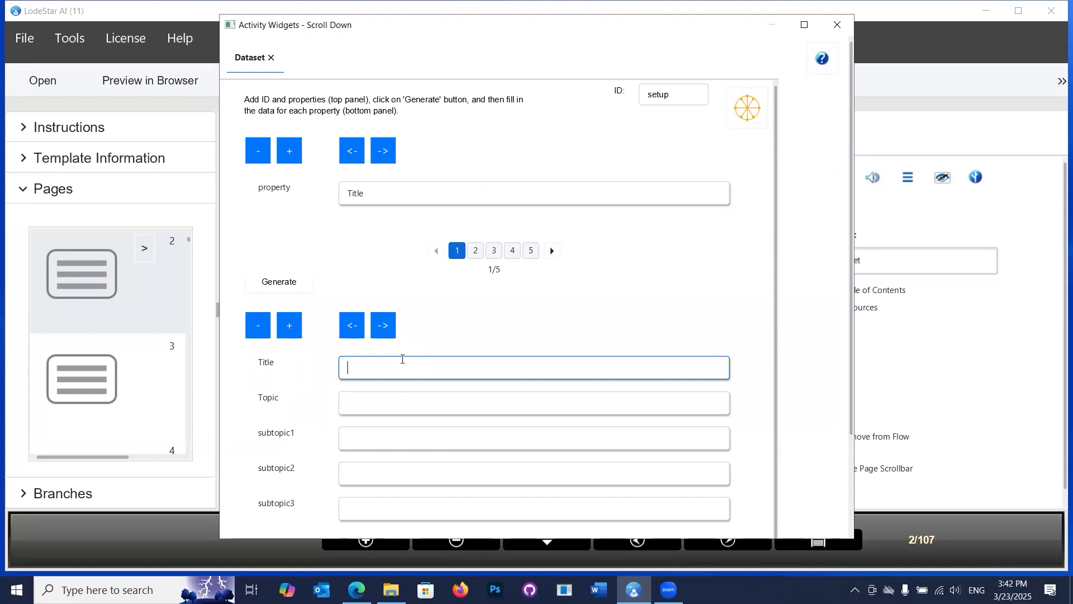
pyautogui.write('Mi')
pyautogui.press('BackSpace')
pyautogui.press('BackSpace')
pyautogui.write('The Case of')
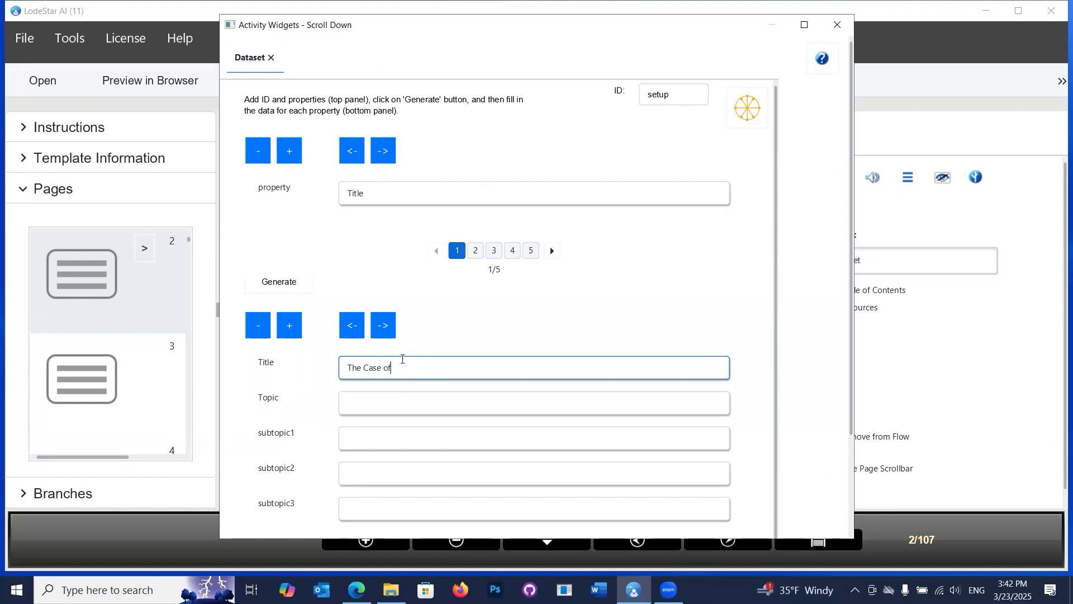
pyautogui.write(' the Missing Knowledge')
pyautogui.click(395, 400)
pyautogui.write('W')
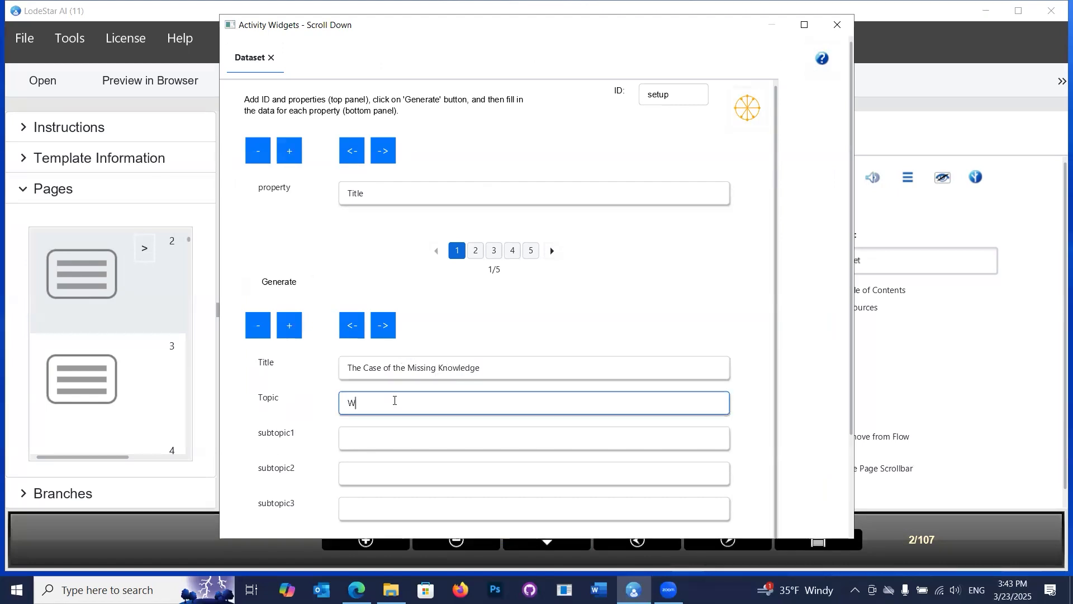
pyautogui.write('orkp')
pyautogui.write('lace Safety')
# Step: Fill in the three subtopics of the setup dataset as "Fire Safety", "Sanitation" and "Cyber Security"
pyautogui.click(411, 440)
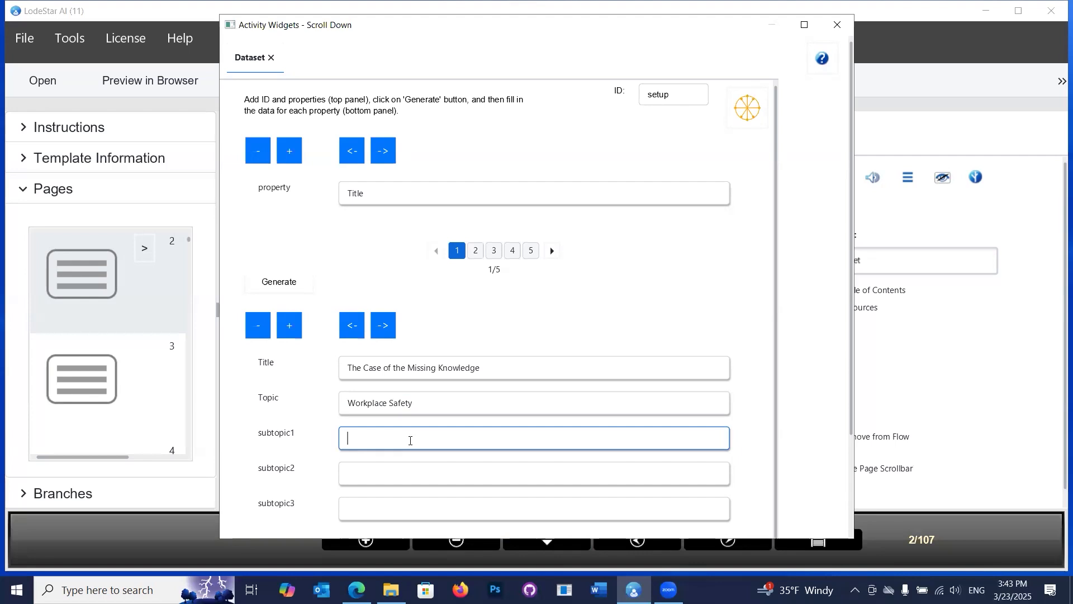
pyautogui.write('Fire ')
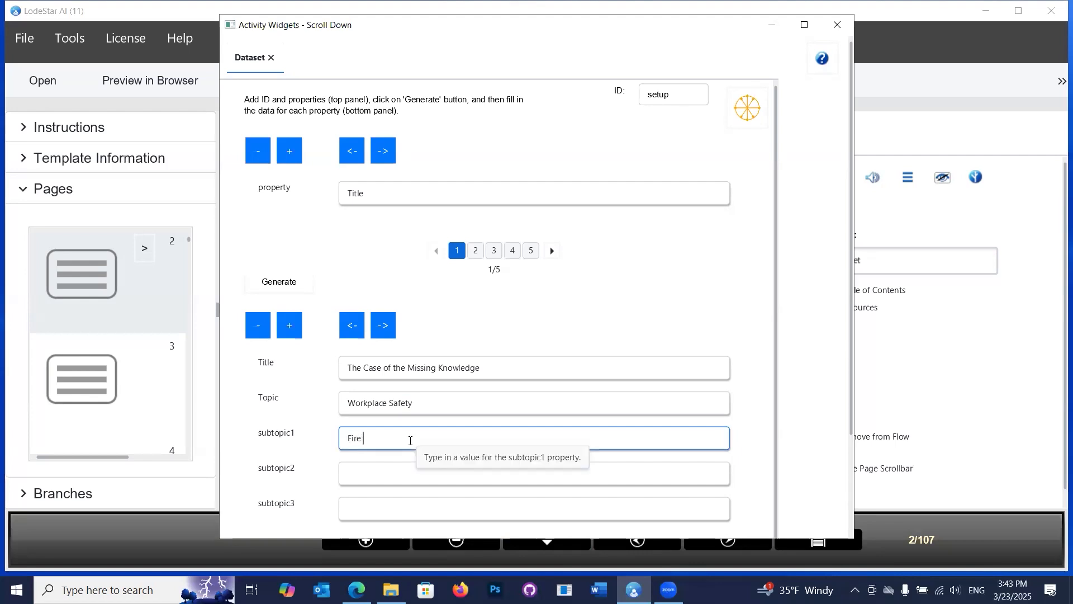
pyautogui.write('Safety')
pyautogui.click(381, 473)
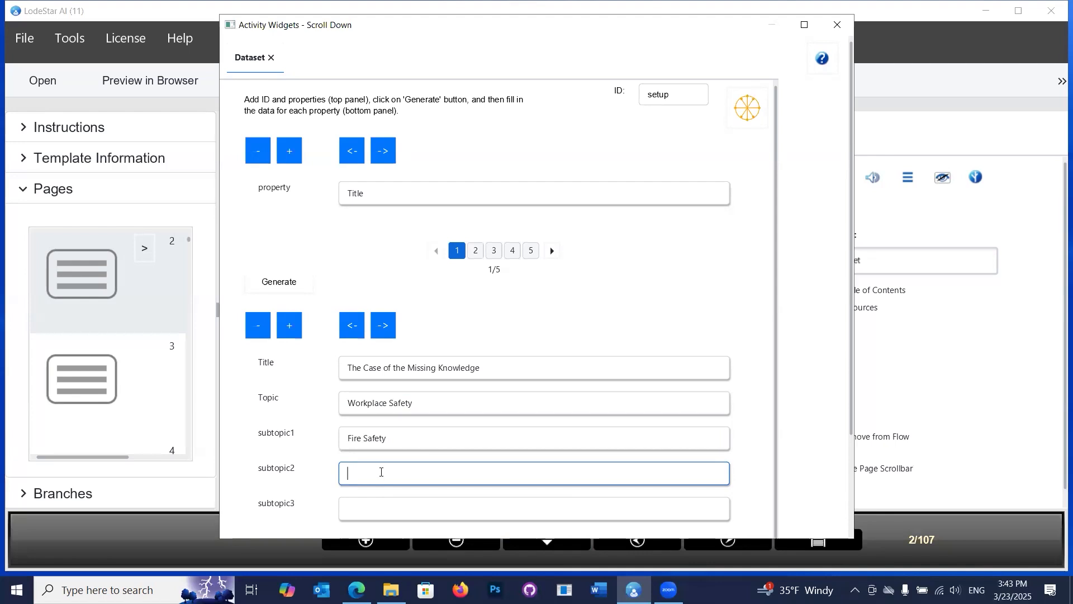
pyautogui.write('Sanitation')
pyautogui.click(377, 513)
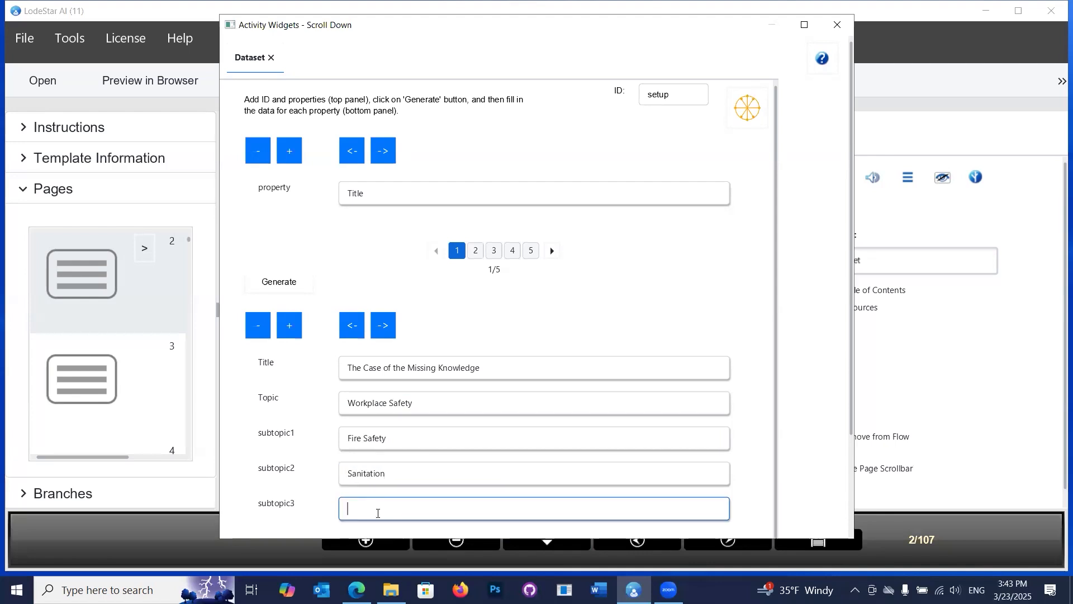
pyautogui.write('Cyber ')
pyautogui.write('S')
pyautogui.write('ecuirty')
pyautogui.press('BackSpace')
pyautogui.press('BackSpace')
pyautogui.write('rity')
pyautogui.click(382, 397)
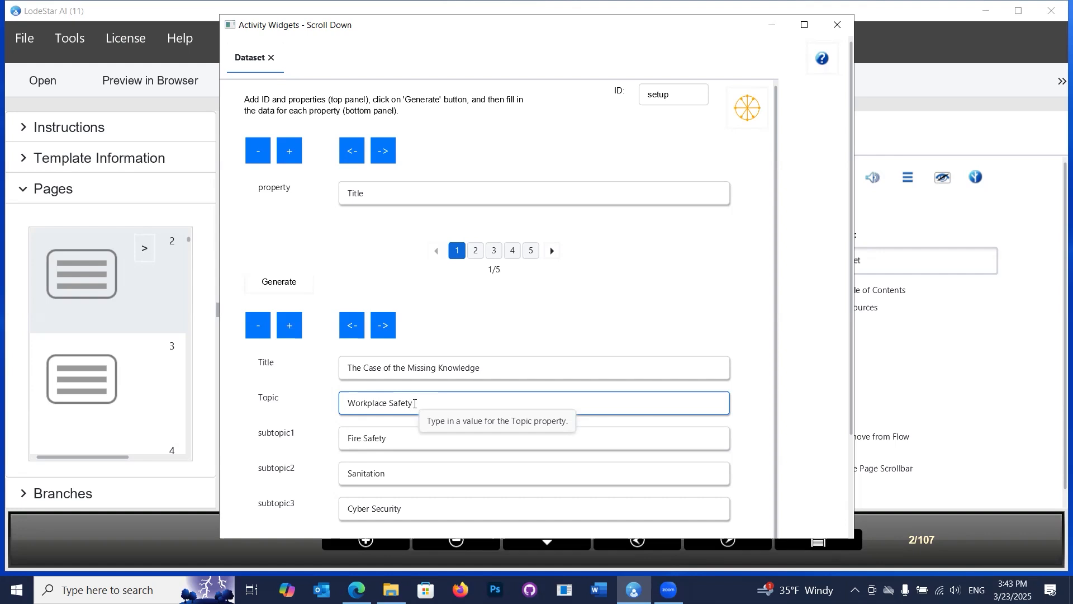
pyautogui.click(414, 403)
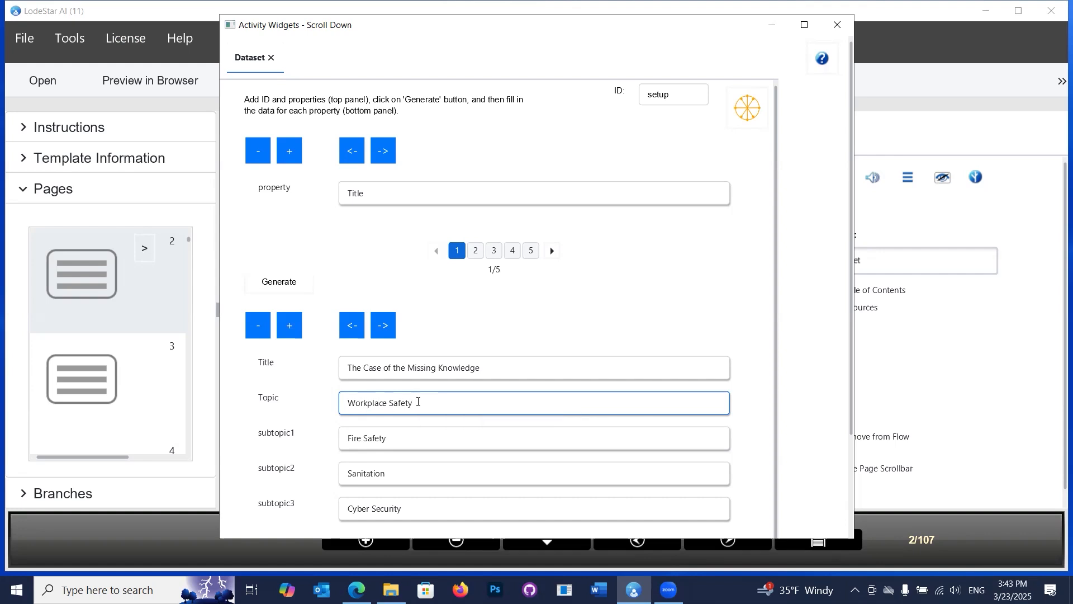
pyautogui.click(399, 440)
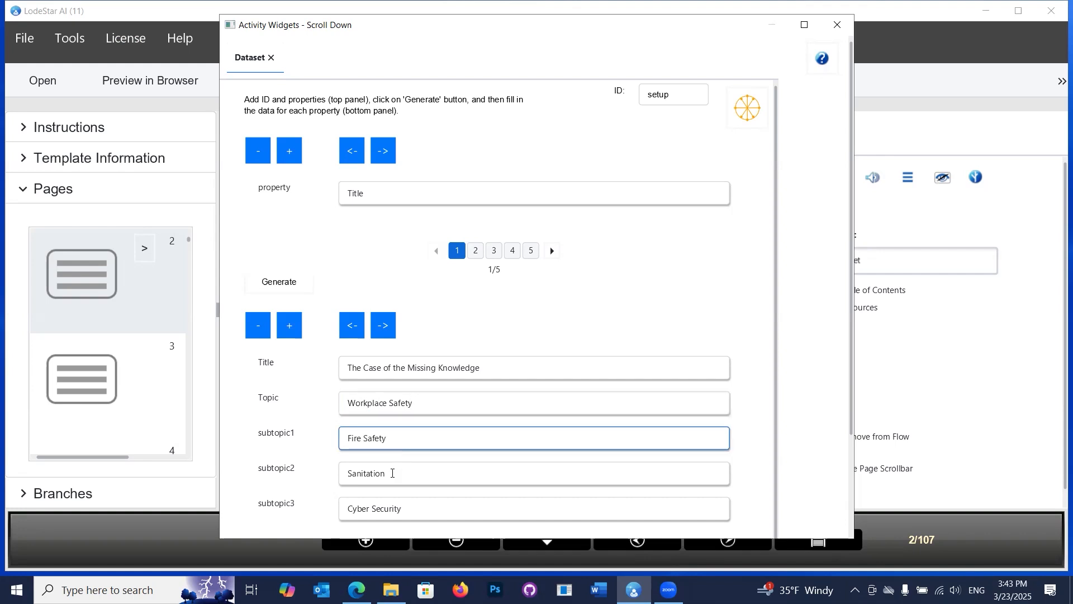
pyautogui.click(393, 474)
pyautogui.click(390, 441)
pyautogui.click(391, 478)
pyautogui.click(394, 507)
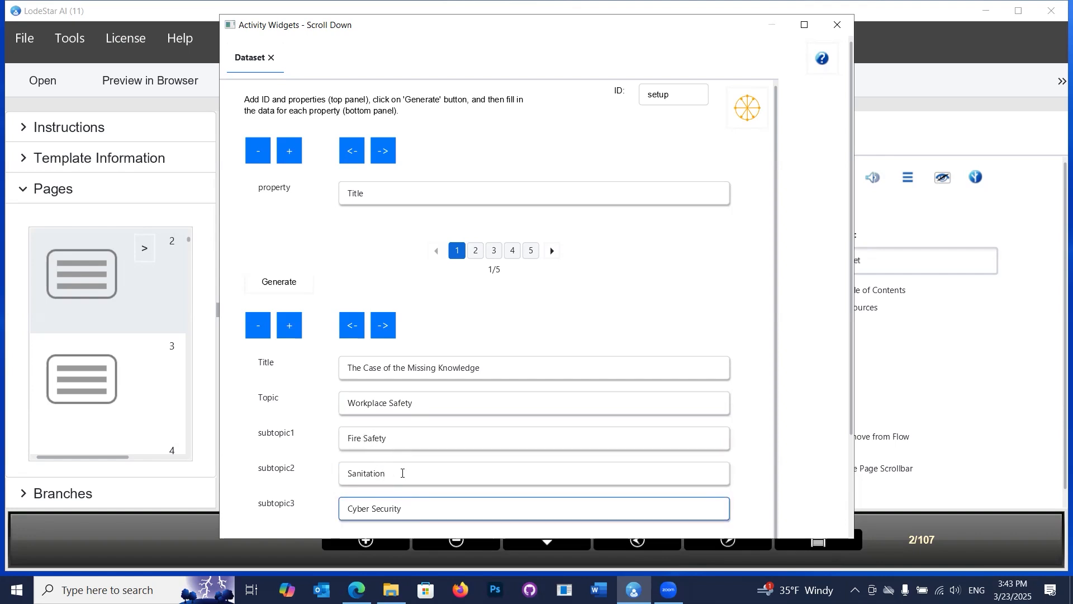
# Step: Review the setup dataset's title, topic and subtopic entries, accept them and save the project
pyautogui.scroll(-1, 425, 450)
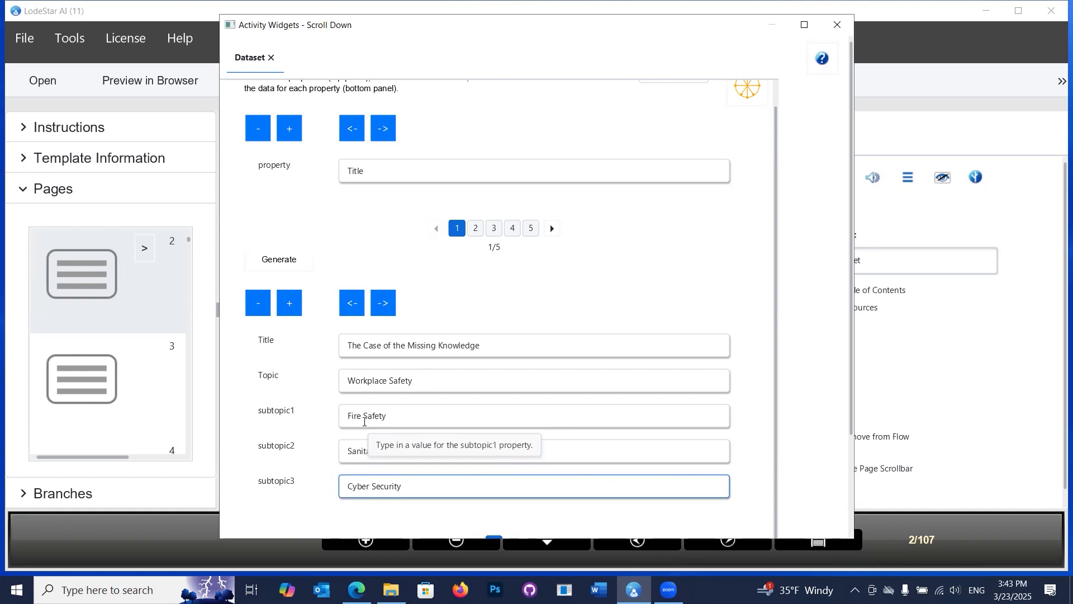
pyautogui.scroll(-4, 670, 414)
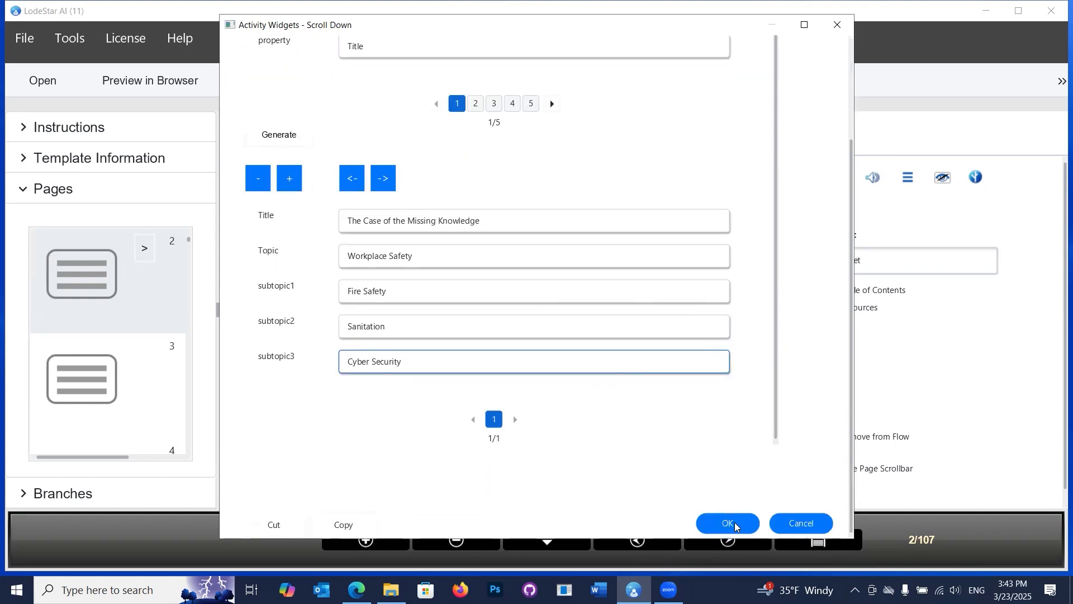
pyautogui.scroll(4, 641, 235)
pyautogui.scroll(-3, 641, 239)
pyautogui.scroll(5, 639, 239)
pyautogui.scroll(-5, 638, 243)
pyautogui.scroll(5, 638, 244)
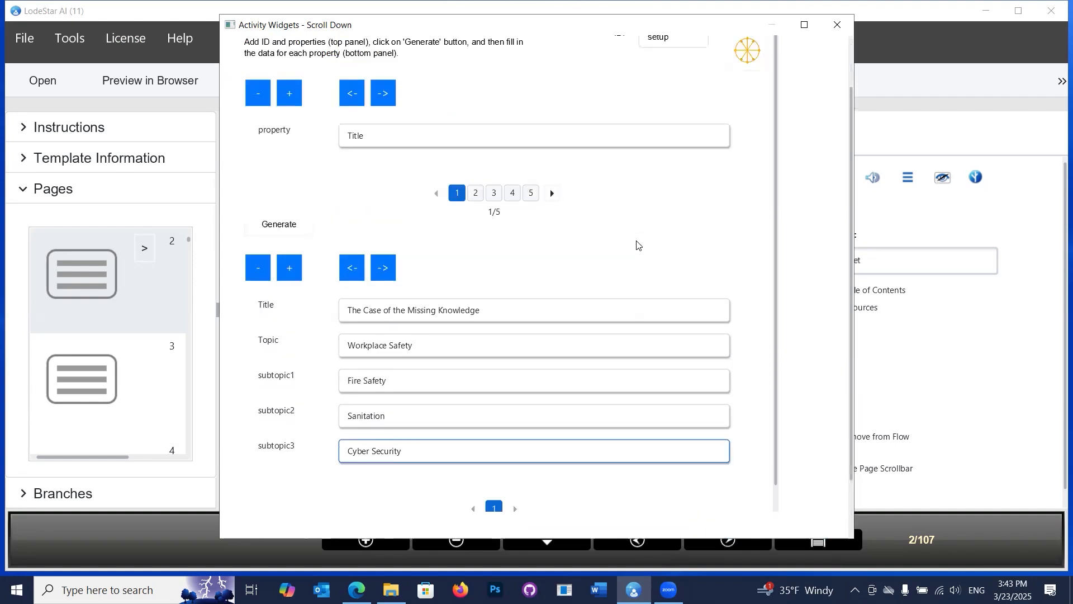
pyautogui.scroll(-5, 635, 242)
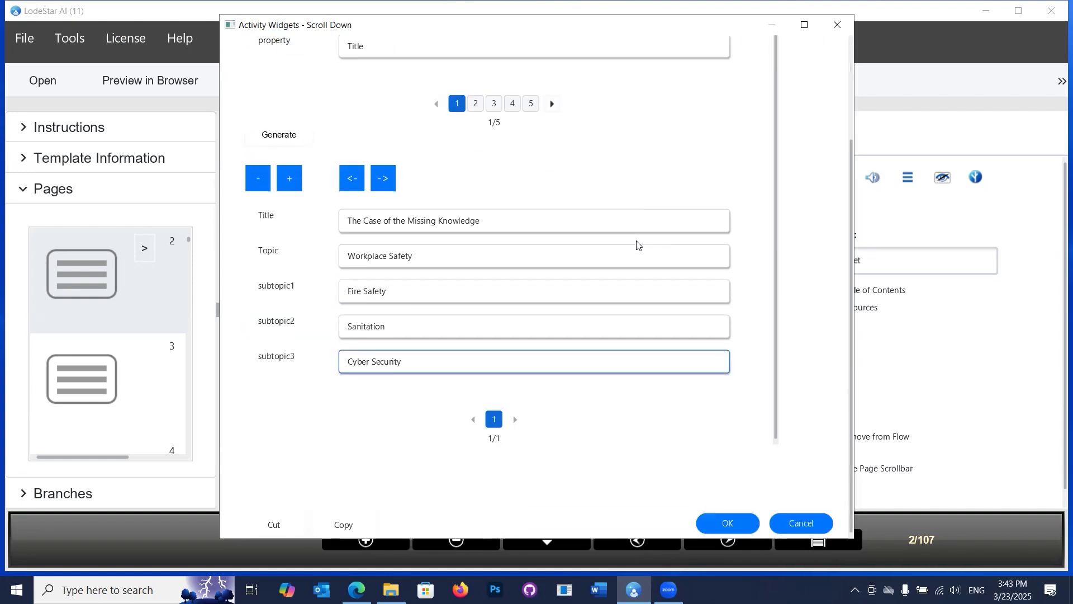
pyautogui.click(718, 527)
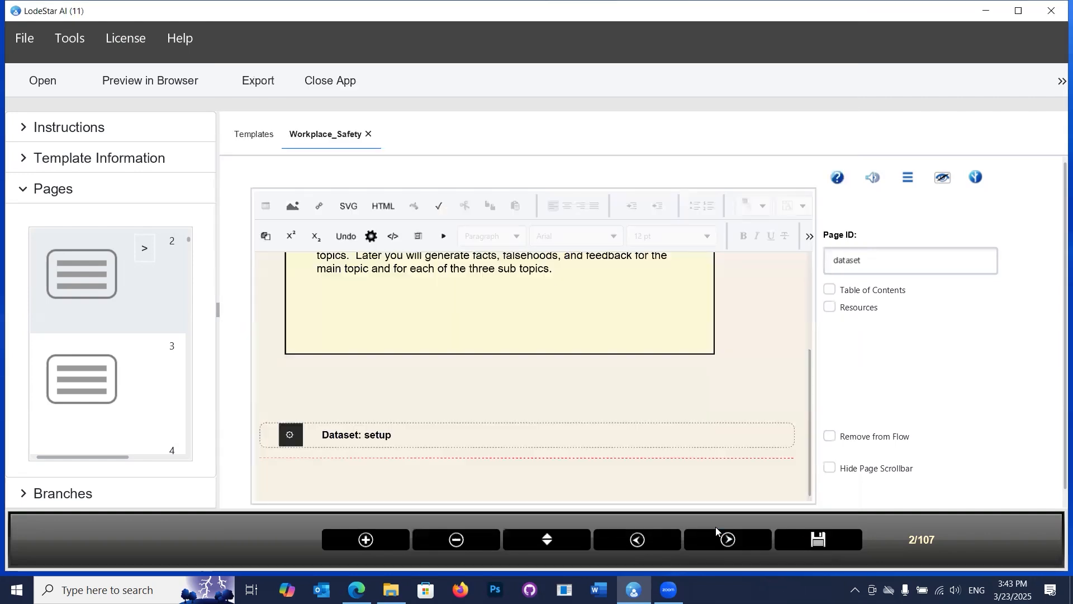
pyautogui.click(826, 541)
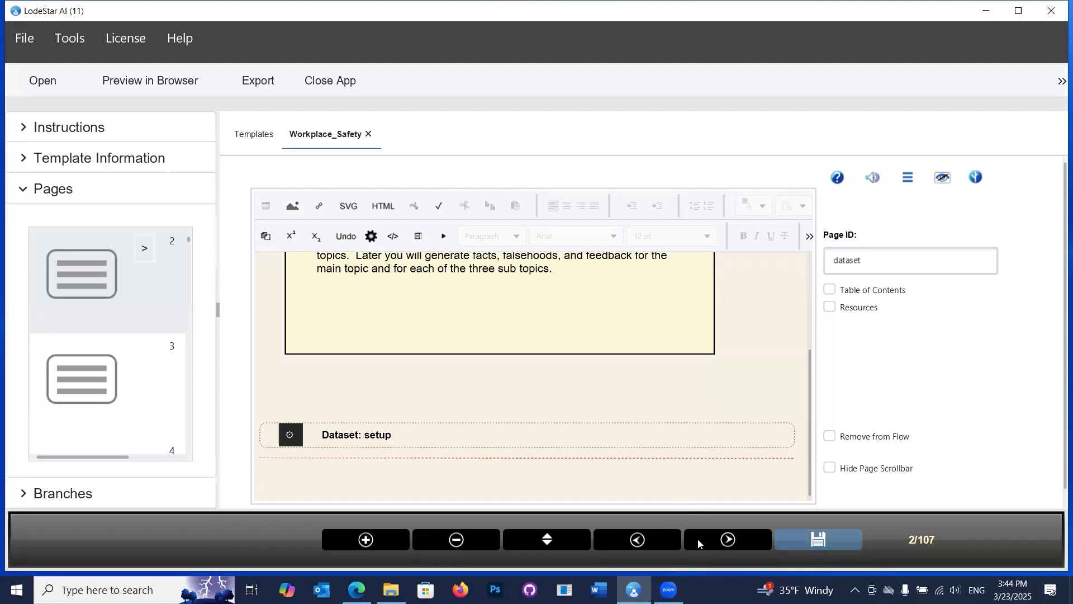
# Step: Go to page 3 and read the Step Two instructions on adding a video source
pyautogui.click(729, 543)
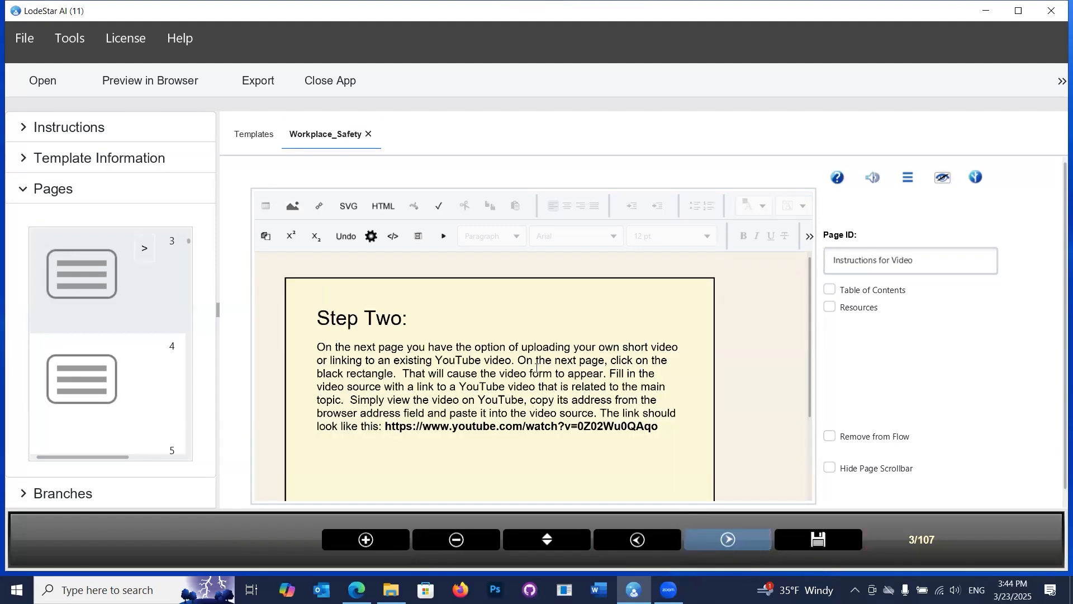
pyautogui.scroll(-1, 536, 367)
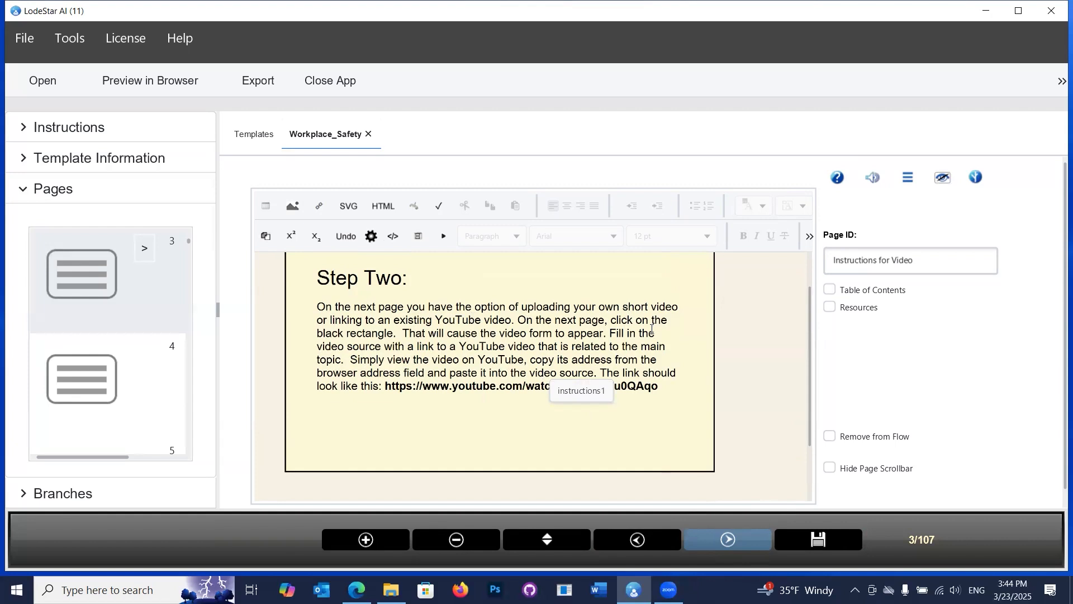
pyautogui.scroll(-2, 654, 324)
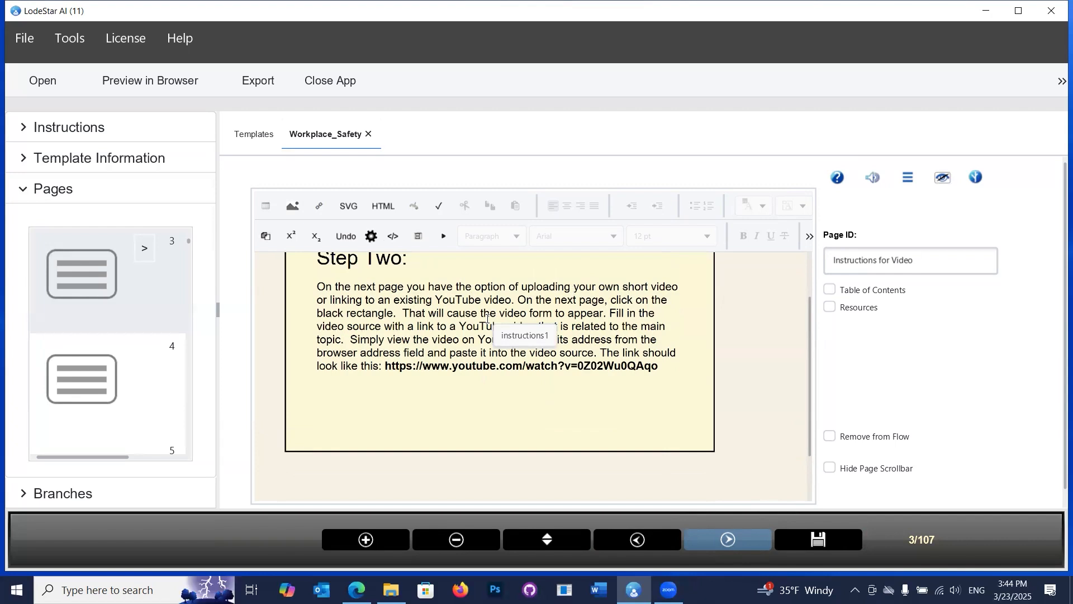
pyautogui.scroll(4, 408, 340)
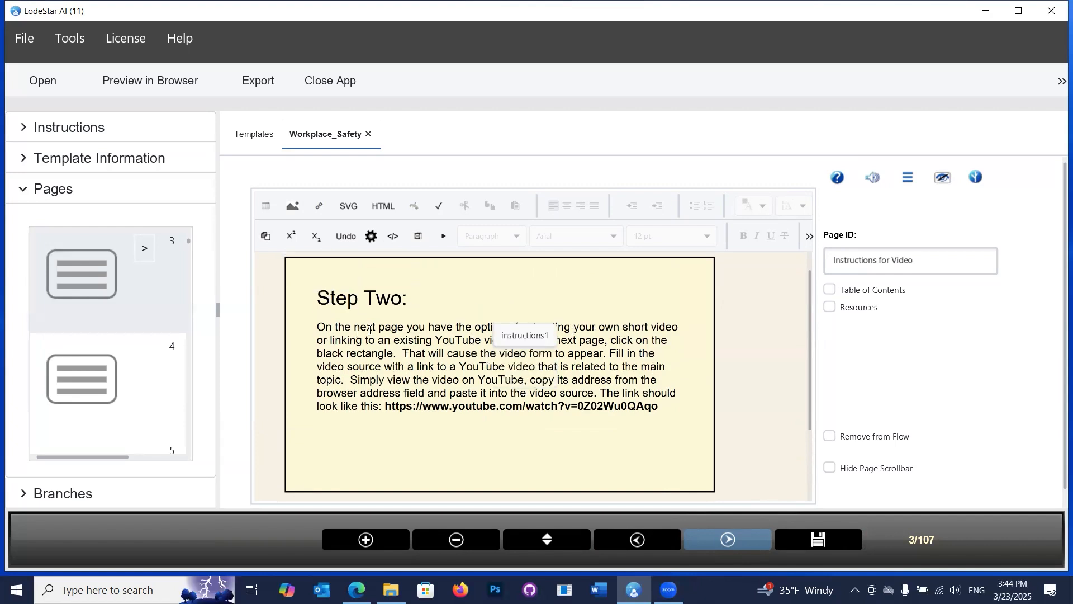
pyautogui.scroll(-2, 369, 330)
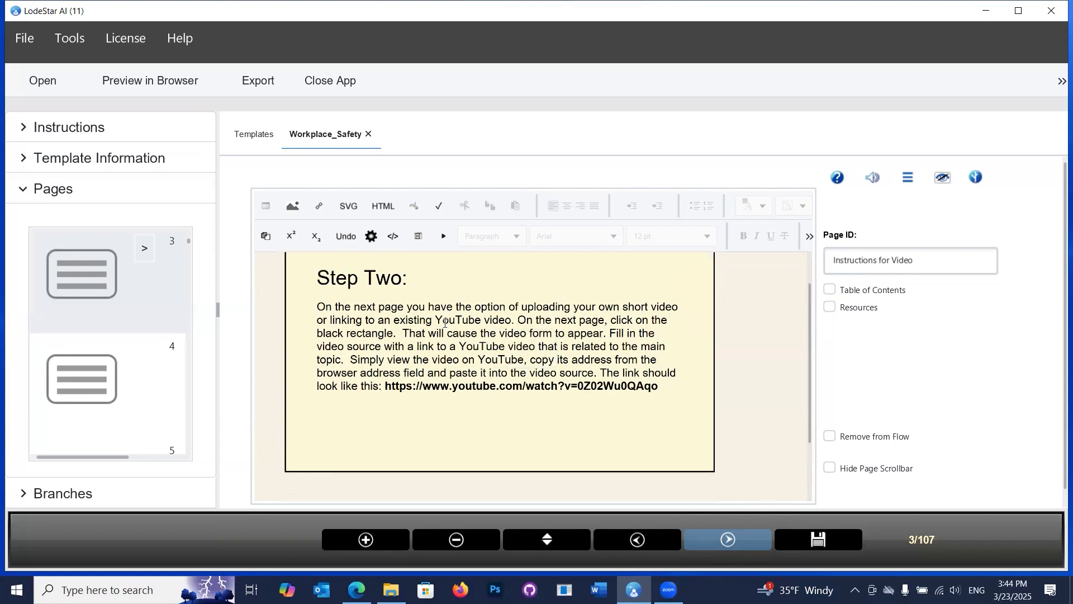
# Step: Go to page 4, Video Source, and open the settings of the black video placeholder
pyautogui.click(742, 538)
pyautogui.scroll(-5, 523, 335)
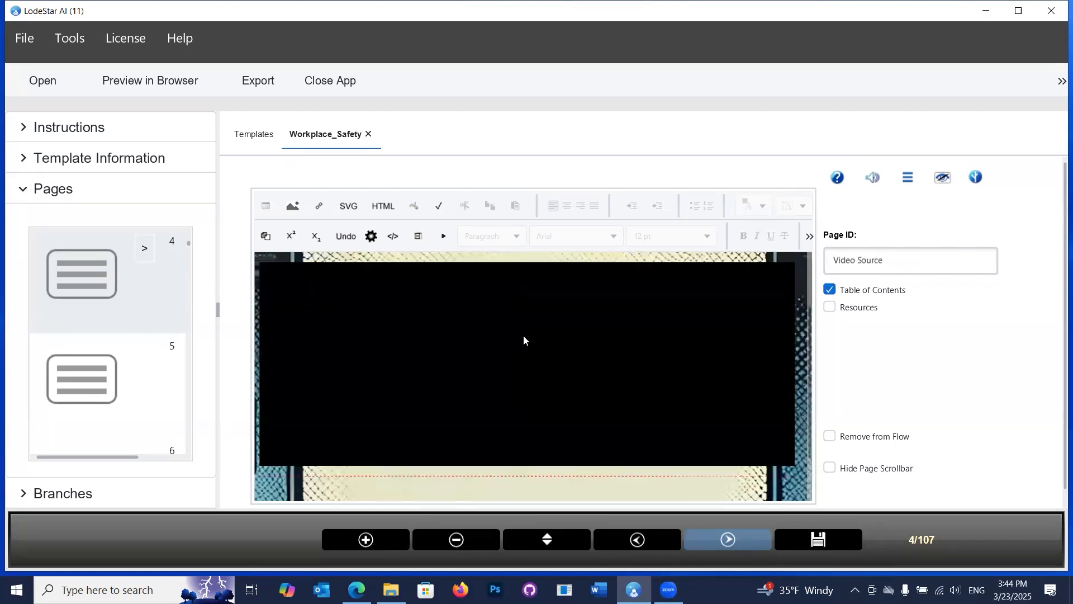
pyautogui.scroll(-2, 525, 335)
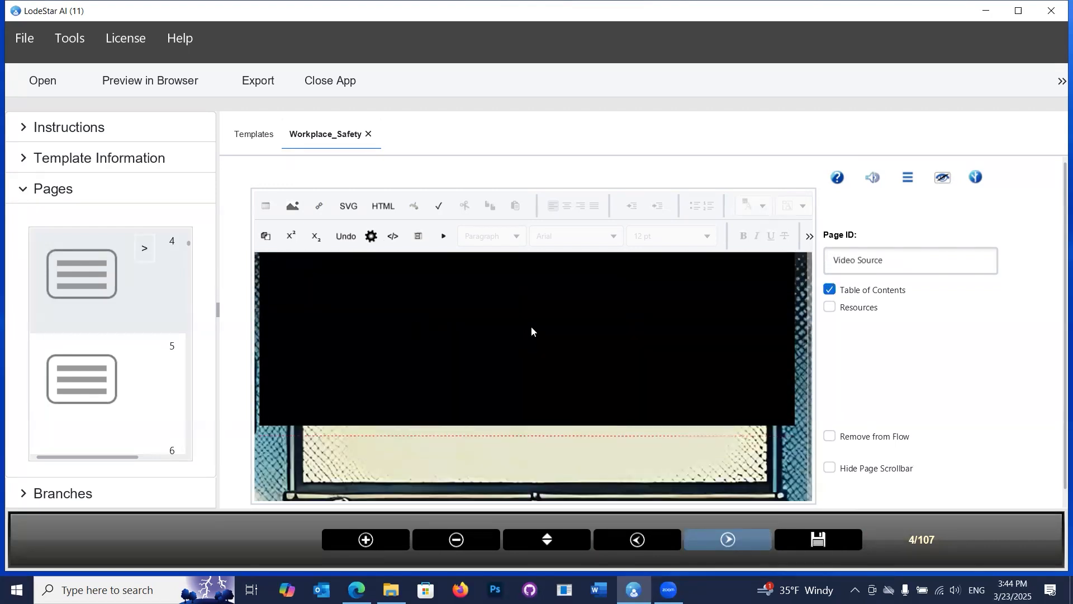
pyautogui.doubleClick(476, 334)
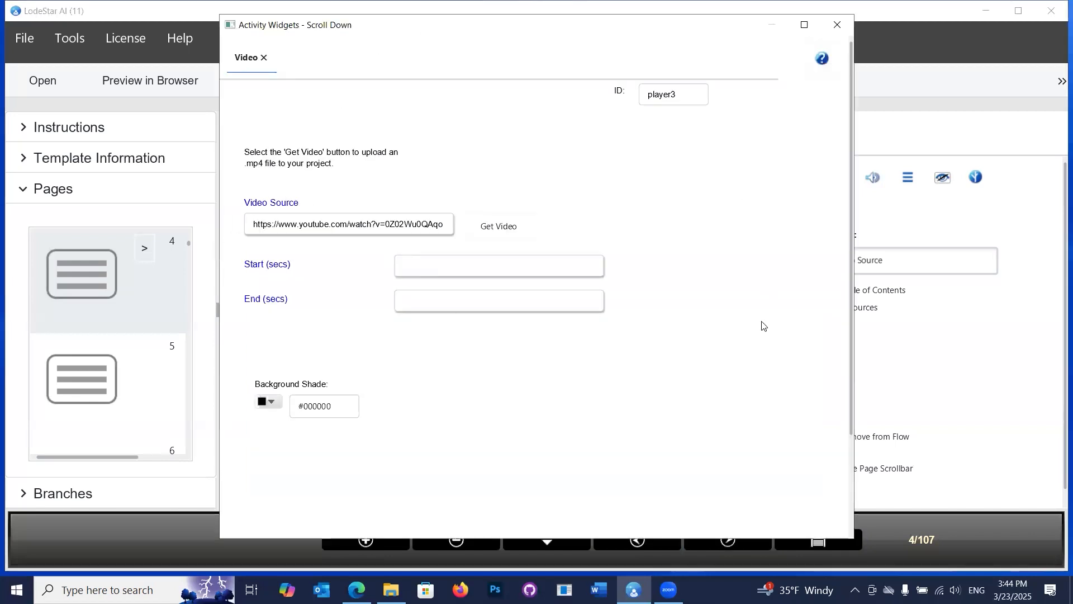
# Step: Switch to the Edge browser, copy the address of the open YouTube video on workplace safety and return to LodeStar
pyautogui.click(356, 589)
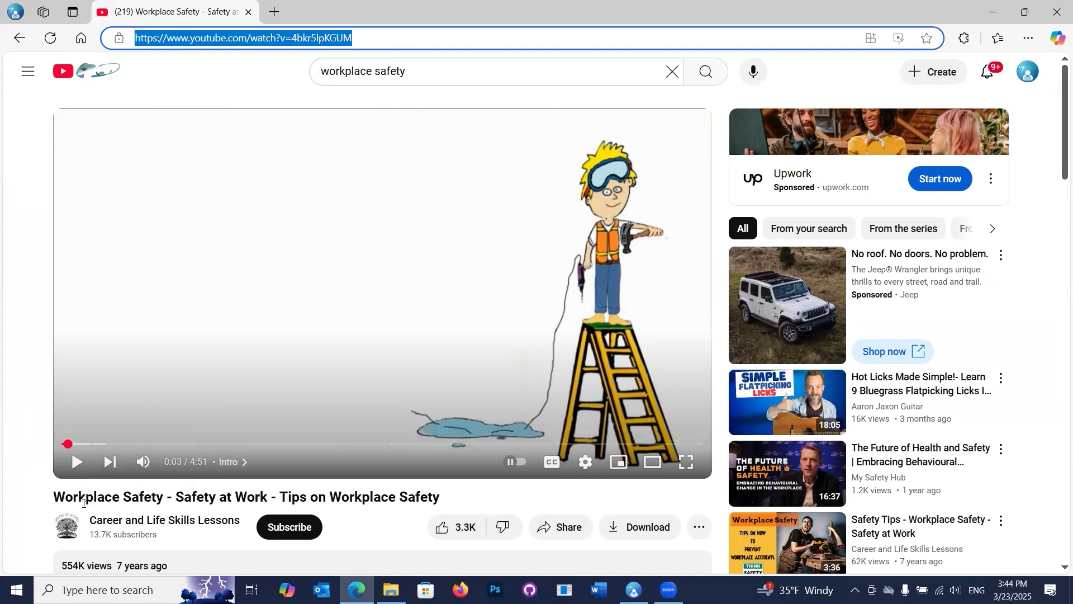
pyautogui.click(375, 33)
pyautogui.moveTo(372, 40); pyautogui.dragTo(83, 27)
pyautogui.hotkey('ctrl', 'c')
pyautogui.click(633, 589)
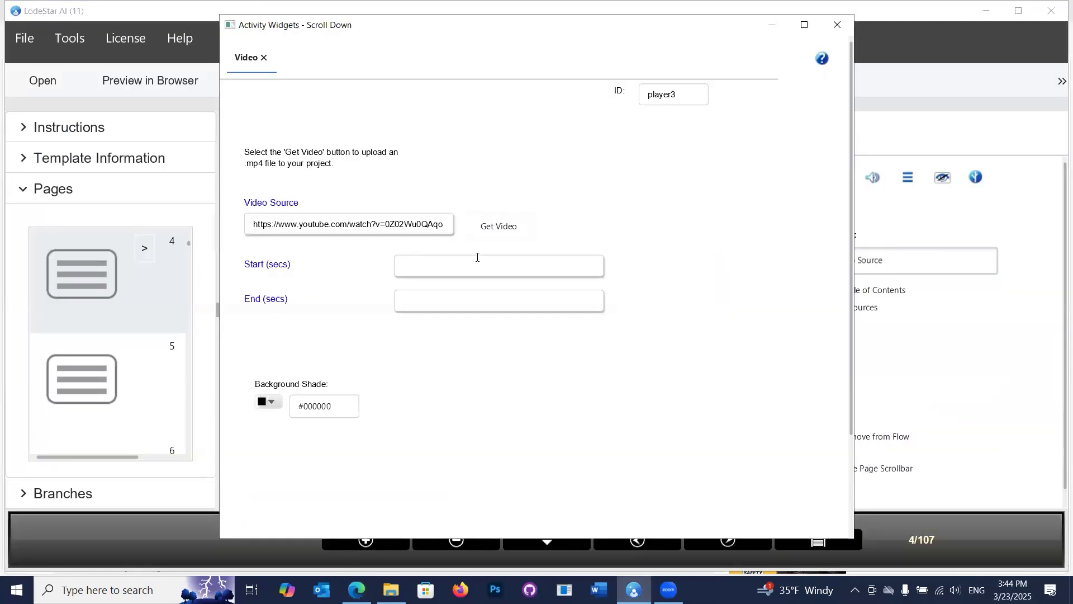
pyautogui.moveTo(448, 223); pyautogui.dragTo(107, 168)
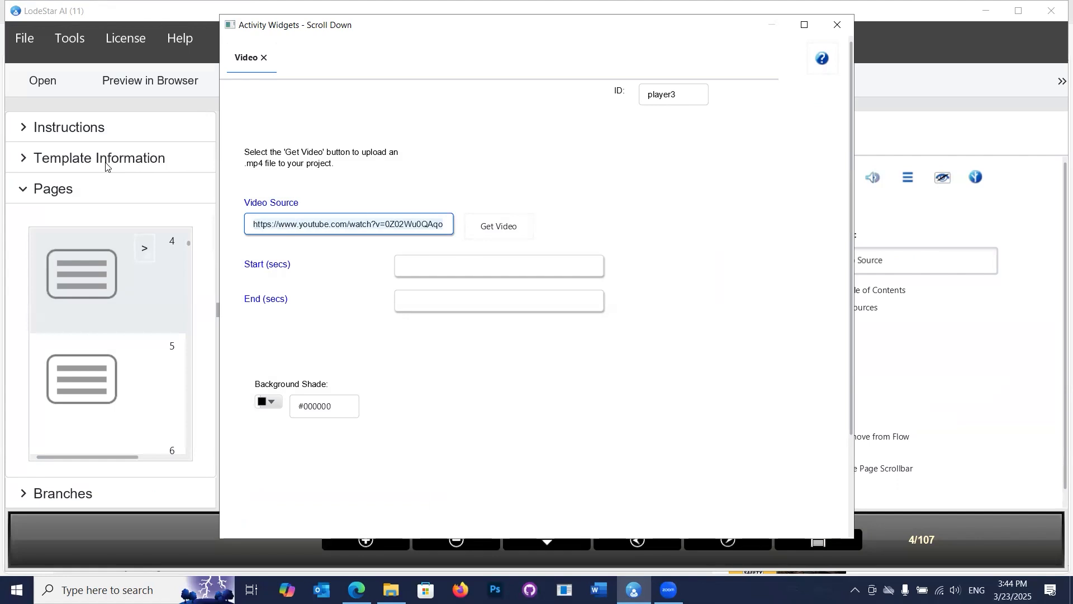
pyautogui.hotkey('ctrl', 'v')
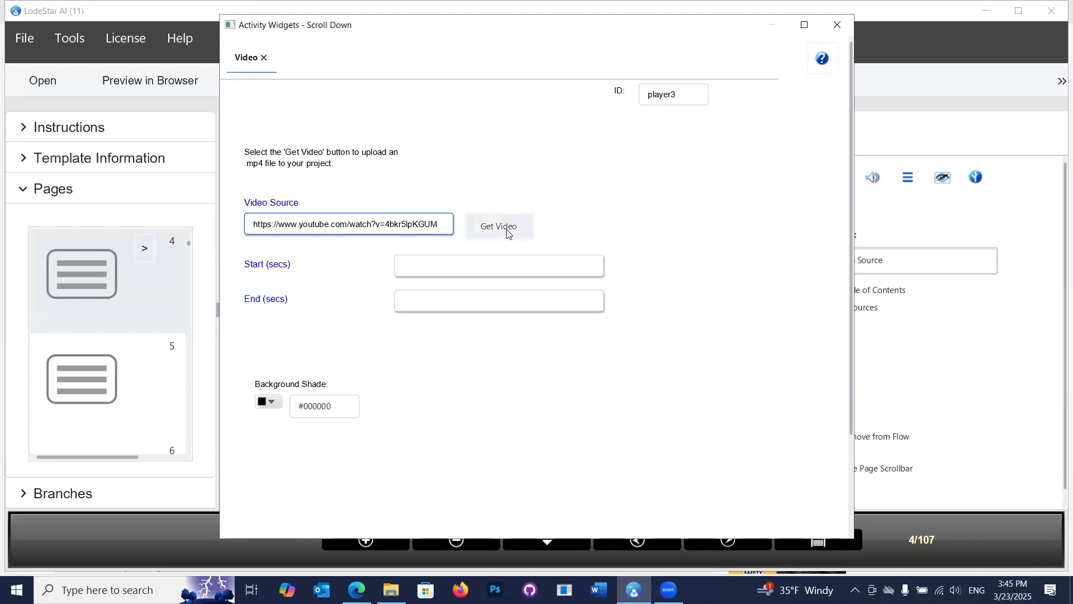
pyautogui.scroll(-3, 424, 153)
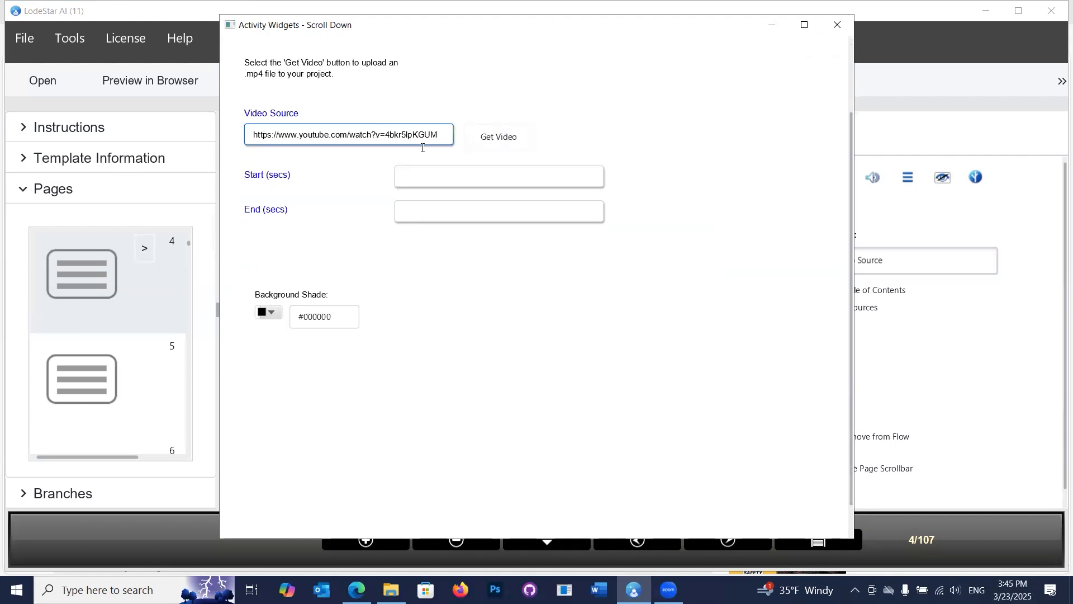
pyautogui.click(726, 523)
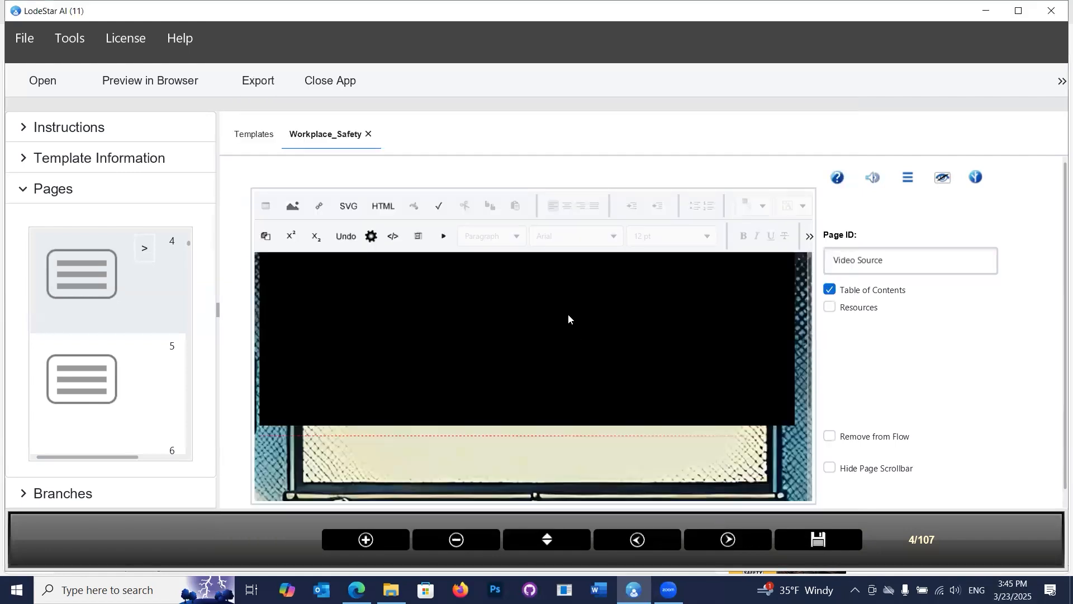
# Step: Look over the video page, go to page 5 and read the Step Three instructions for Case File 1
pyautogui.scroll(-1, 585, 308)
pyautogui.scroll(7, 585, 306)
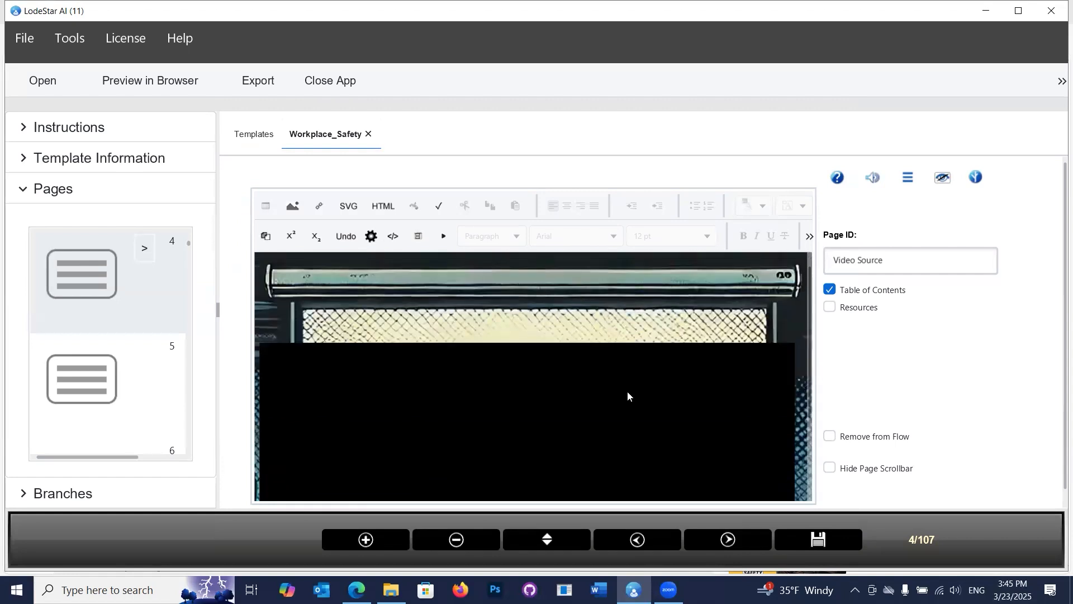
pyautogui.scroll(-1, 629, 396)
pyautogui.click(730, 541)
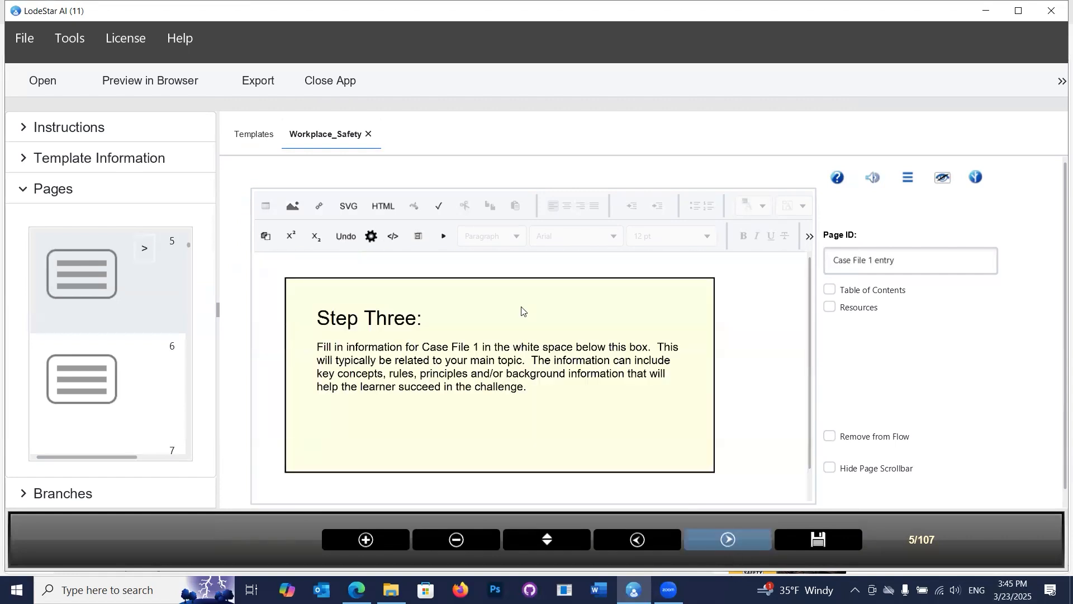
pyautogui.scroll(-1, 524, 308)
pyautogui.scroll(2, 524, 310)
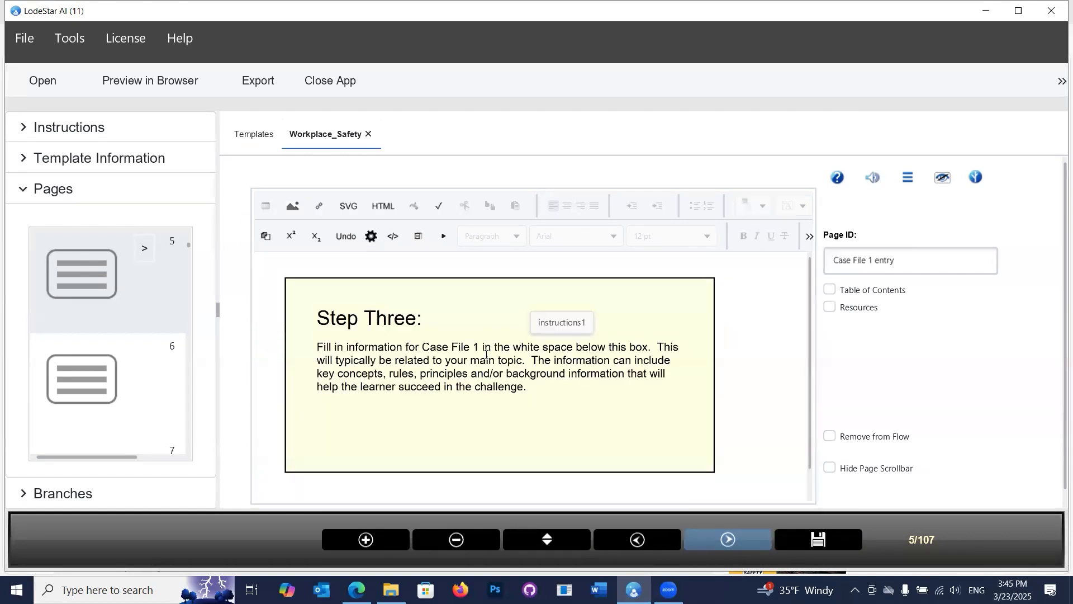
pyautogui.scroll(-1, 488, 349)
pyautogui.scroll(-1, 447, 324)
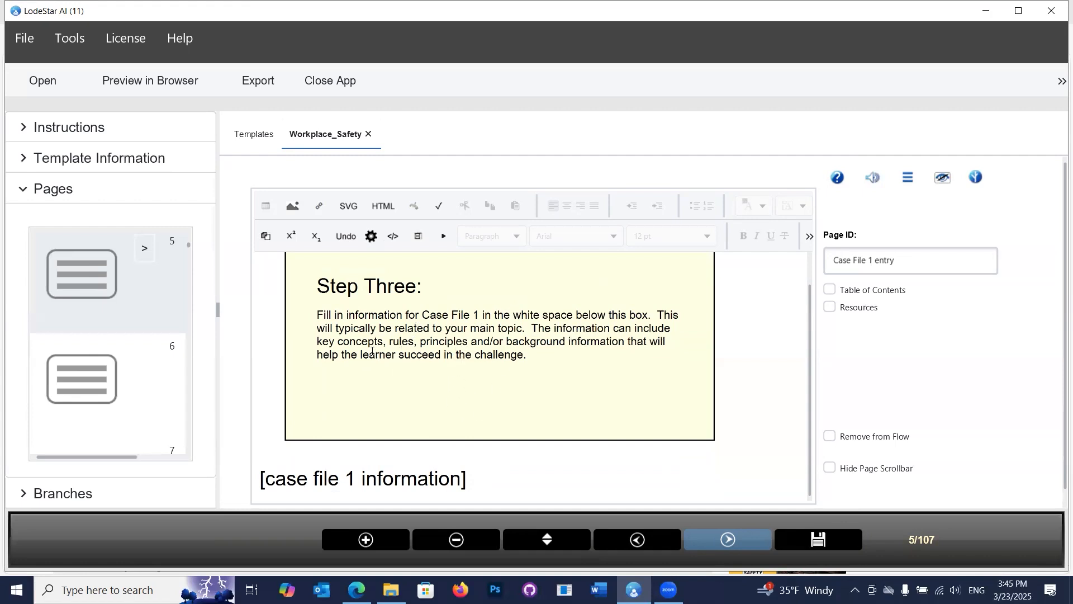
# Step: Select the "[case file 1 information]" placeholder text and open the AI Text Generation widget in its place
pyautogui.click(355, 344)
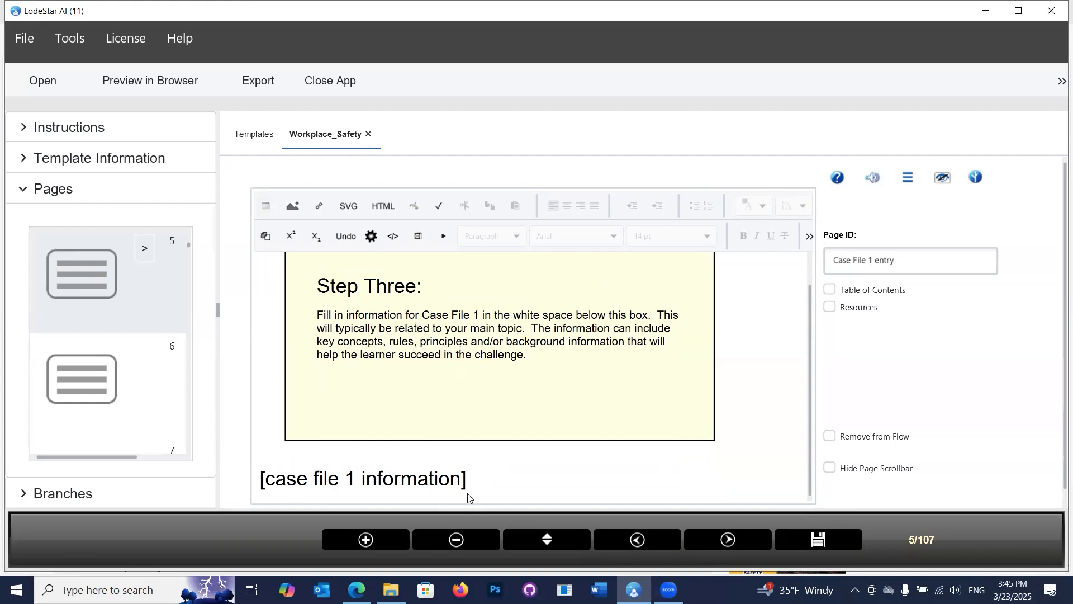
pyautogui.moveTo(468, 479); pyautogui.dragTo(215, 471)
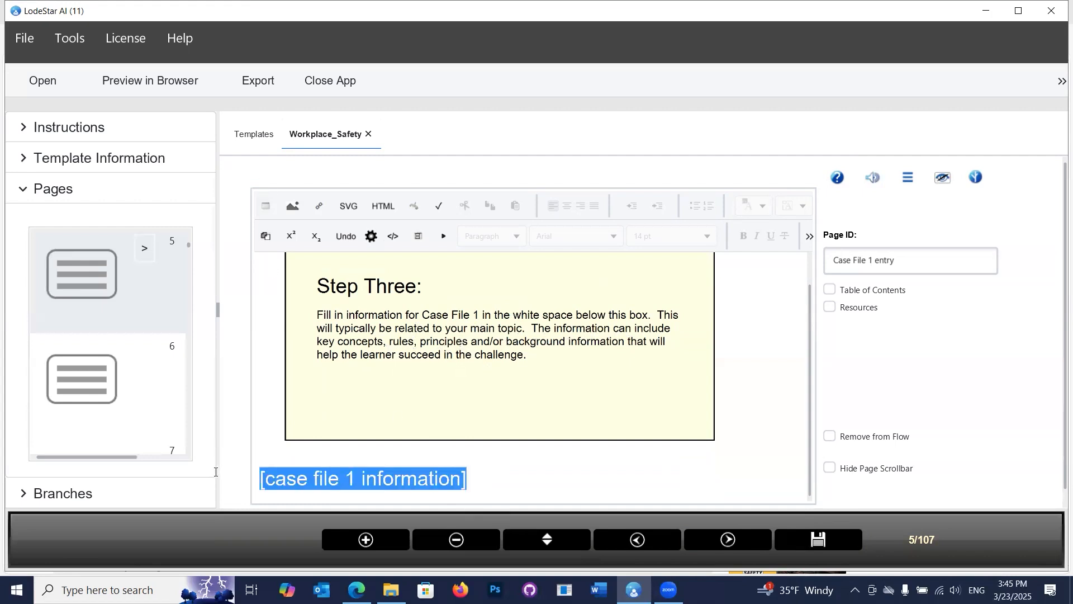
pyautogui.click(371, 239)
pyautogui.scroll(-10, 504, 213)
pyautogui.scroll(-12, 504, 214)
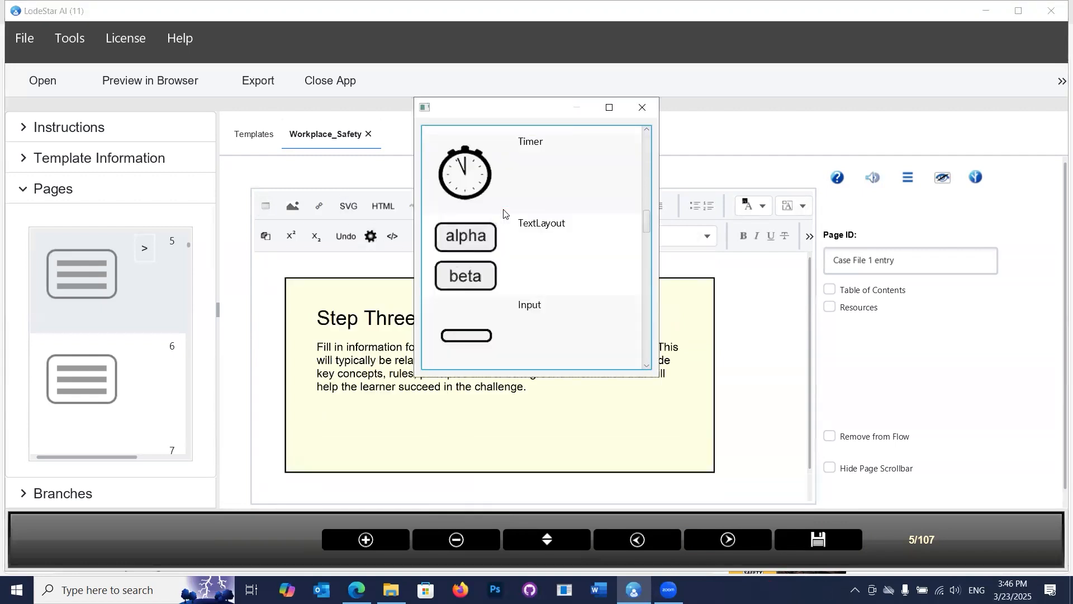
pyautogui.scroll(-10, 504, 214)
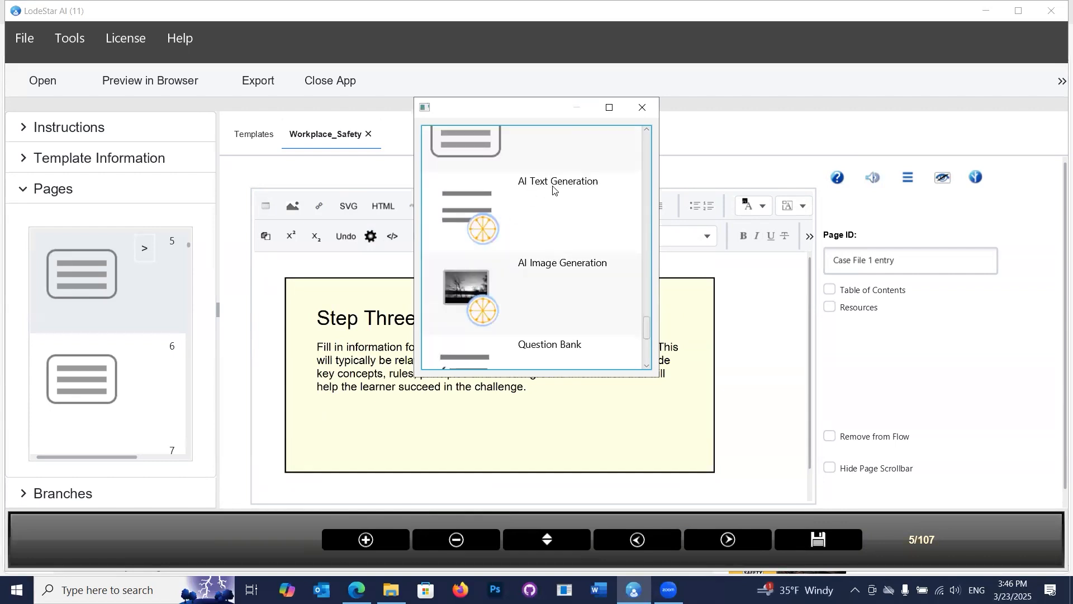
pyautogui.doubleClick(480, 218)
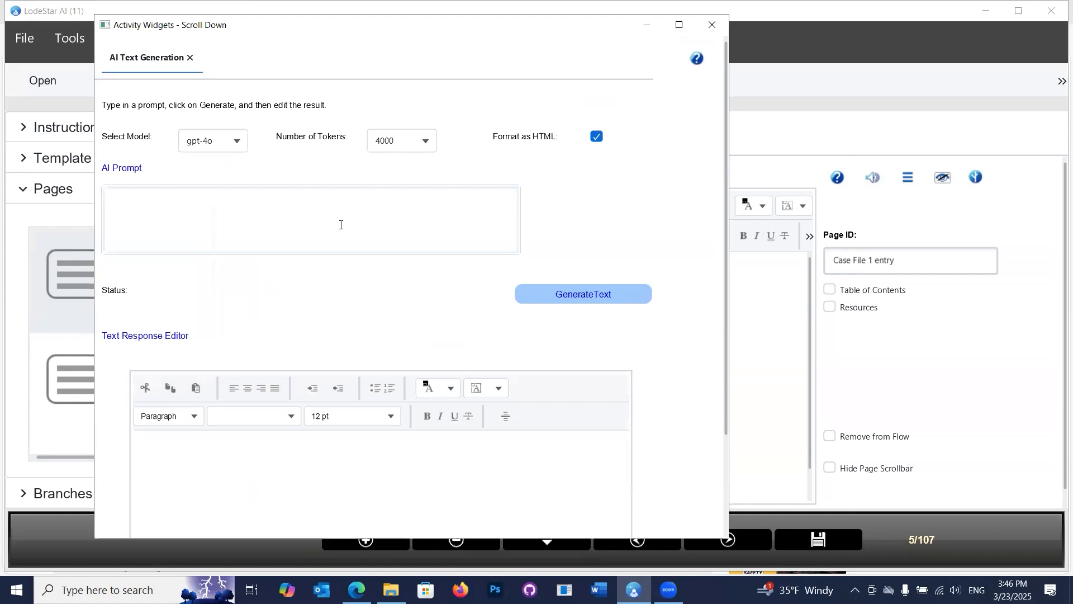
# Step: Generate AI text from the prompt "Provide a paragraph on workplace safety"
pyautogui.write('Provide a paragraph on workp')
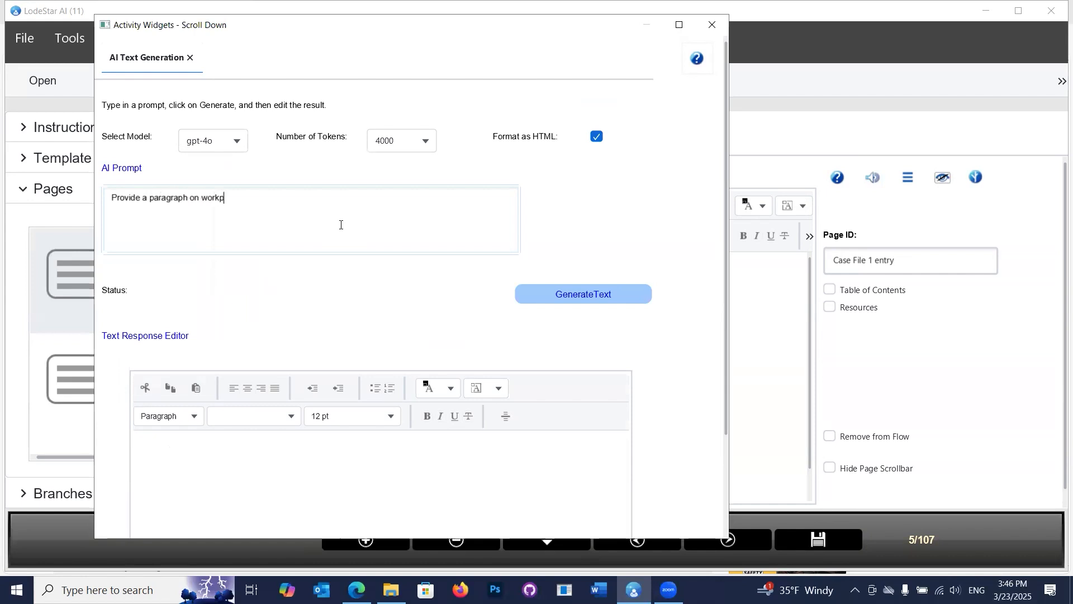
pyautogui.write('lace safety')
pyautogui.click(590, 297)
pyautogui.scroll(-1, 299, 329)
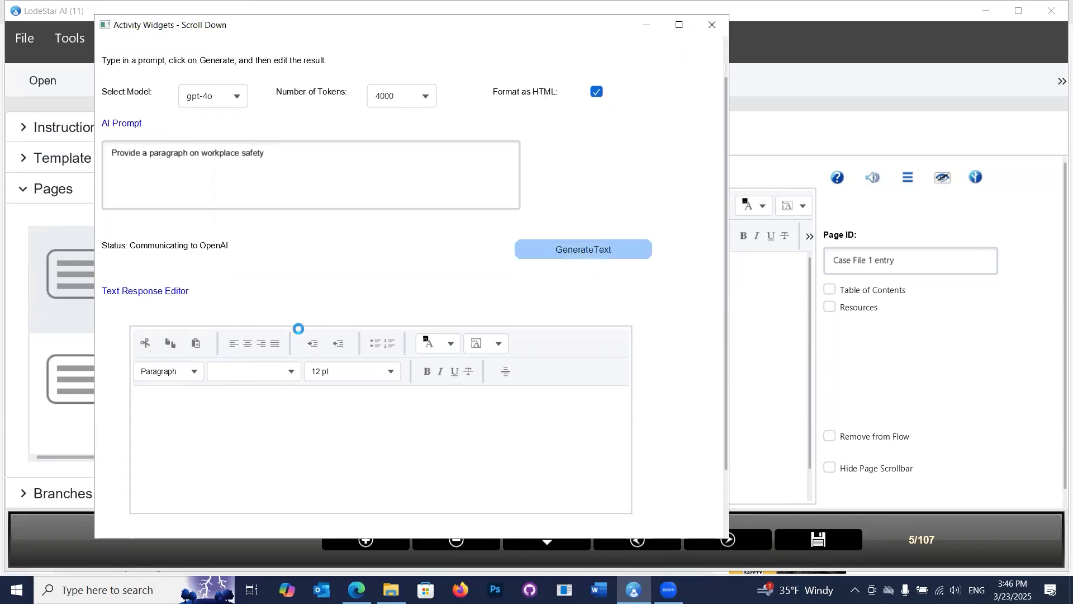
pyautogui.scroll(-1, 299, 329)
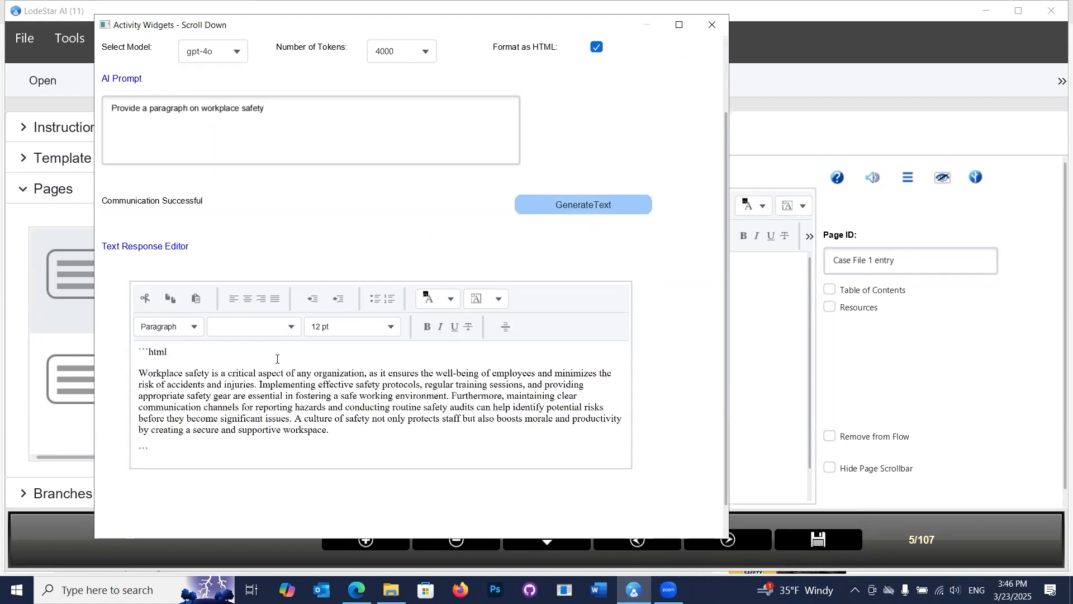
# Step: Delete the stray ```html and closing ``` marks around the generated paragraph, insert it into the Case File 1 page and check it there
pyautogui.moveTo(195, 353); pyautogui.dragTo(136, 351)
pyautogui.press('BackSpace')
pyautogui.press('Delete')
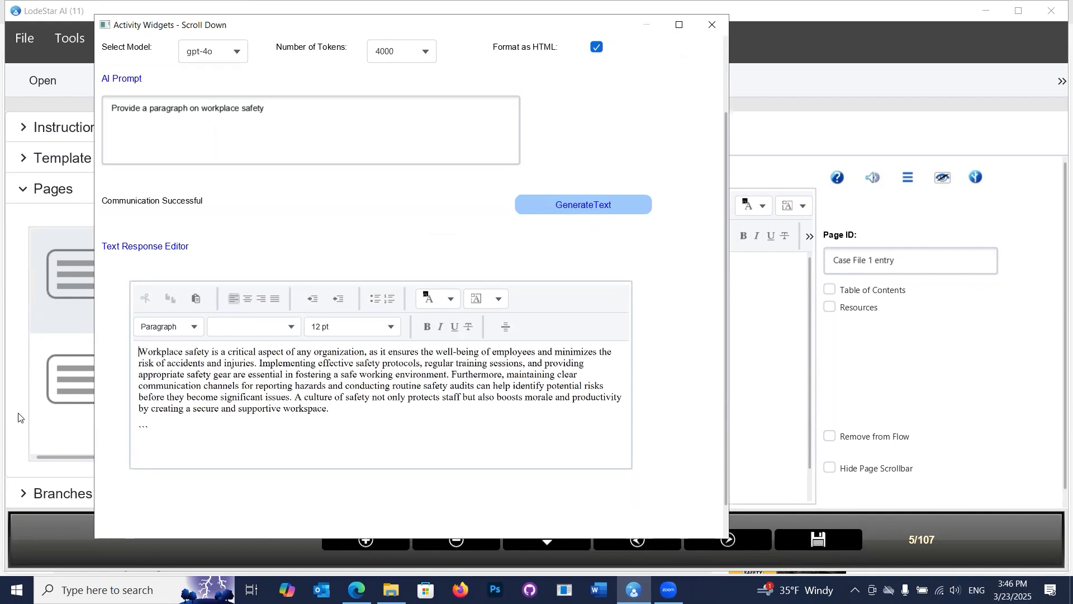
pyautogui.moveTo(151, 428); pyautogui.dragTo(136, 427)
pyautogui.press('BackSpace')
pyautogui.scroll(-1, 561, 331)
pyautogui.click(608, 519)
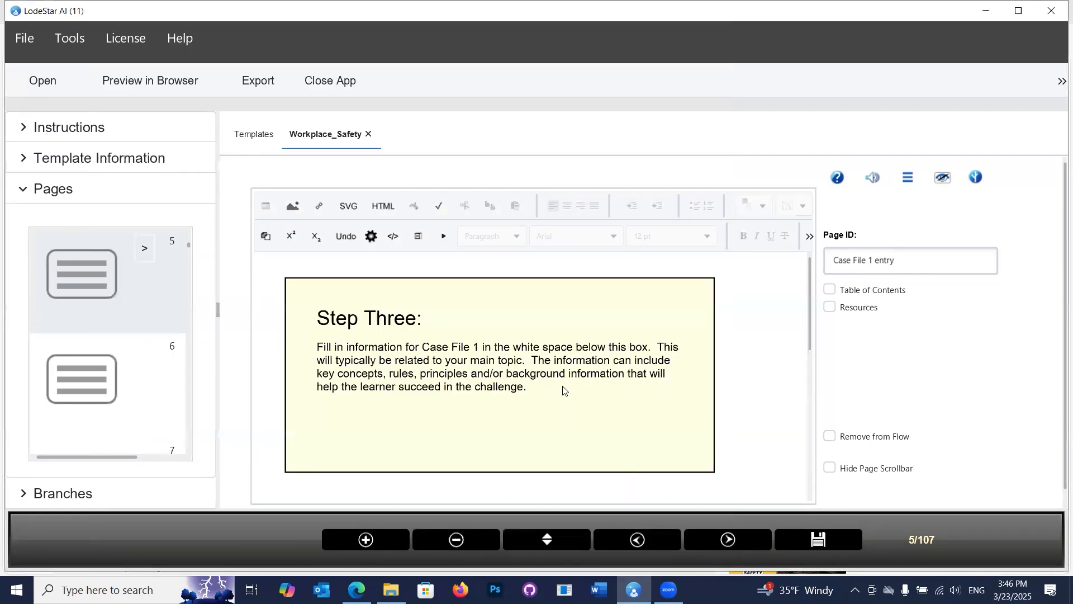
pyautogui.scroll(-6, 563, 389)
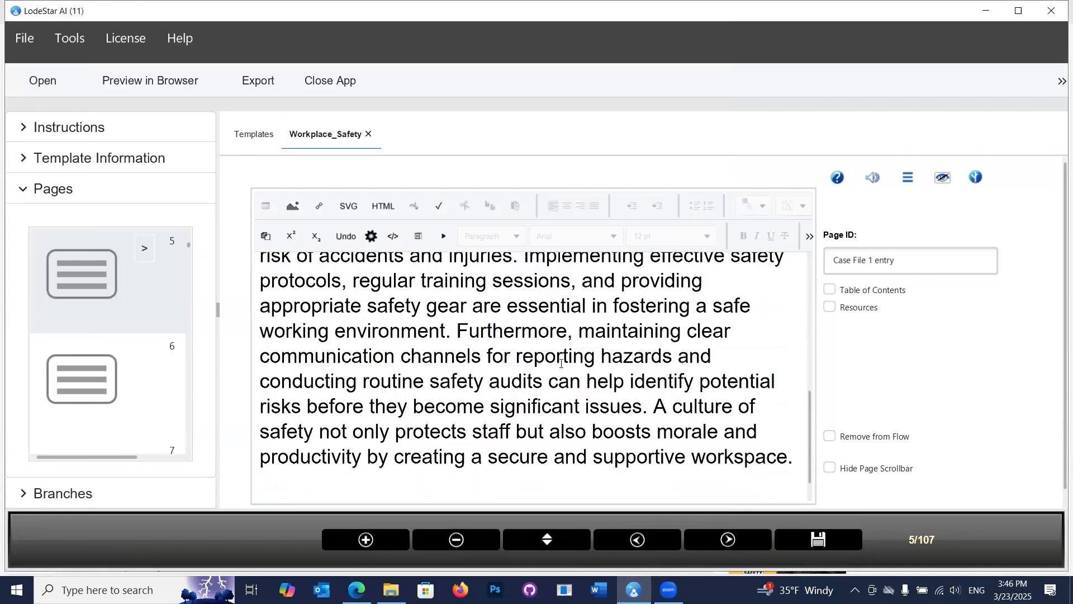
# Step: Delete the "[case file 1 information]" placeholder line above the generated workplace safety paragraph
pyautogui.scroll(5, 561, 364)
pyautogui.moveTo(469, 349); pyautogui.dragTo(264, 358)
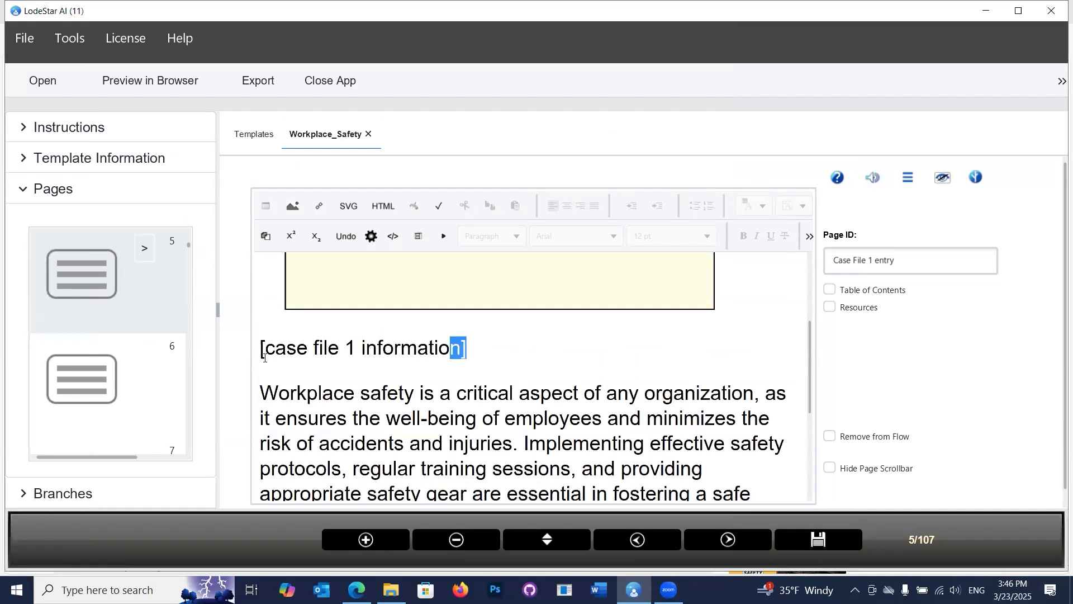
pyautogui.press('Delete')
pyautogui.press('Delete')
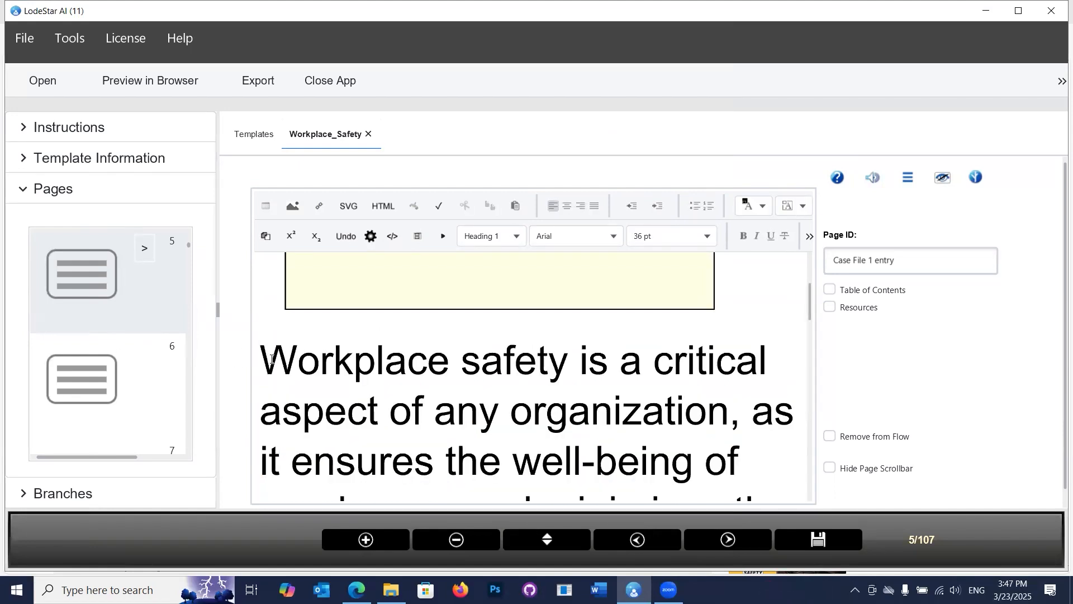
# Step: Set the whole generated workplace safety paragraph on the Case File 1 page to 18 pt
pyautogui.moveTo(272, 359); pyautogui.dragTo(488, 412)
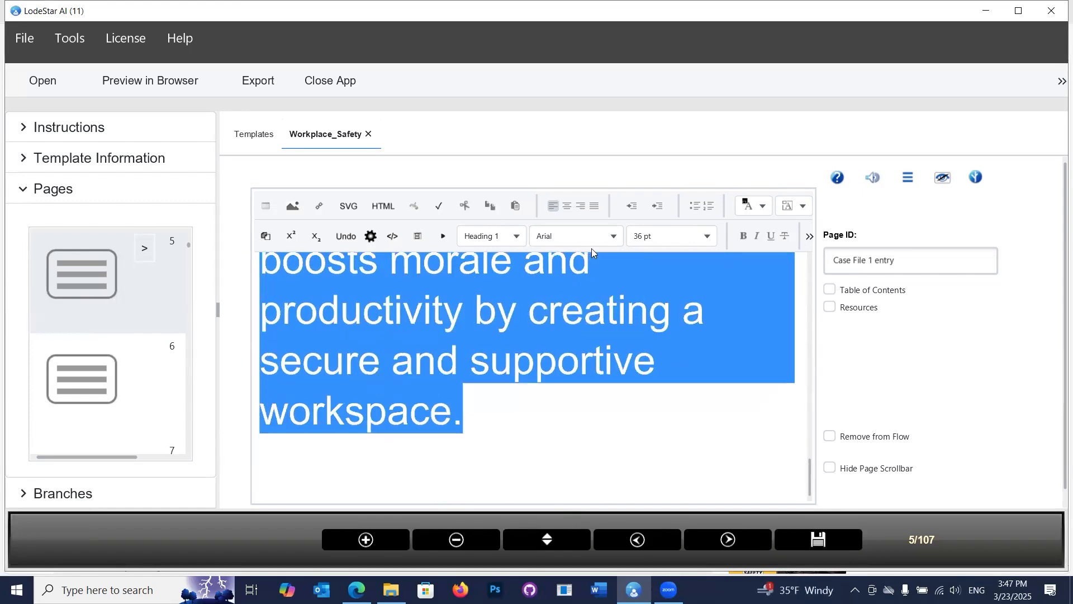
pyautogui.click(638, 239)
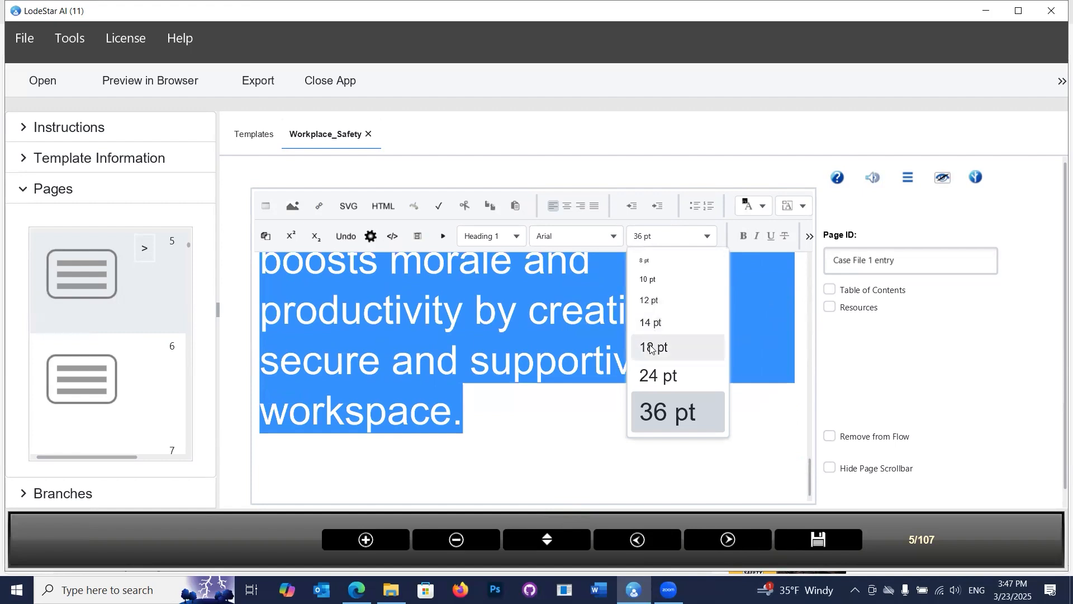
pyautogui.click(651, 348)
pyautogui.click(525, 356)
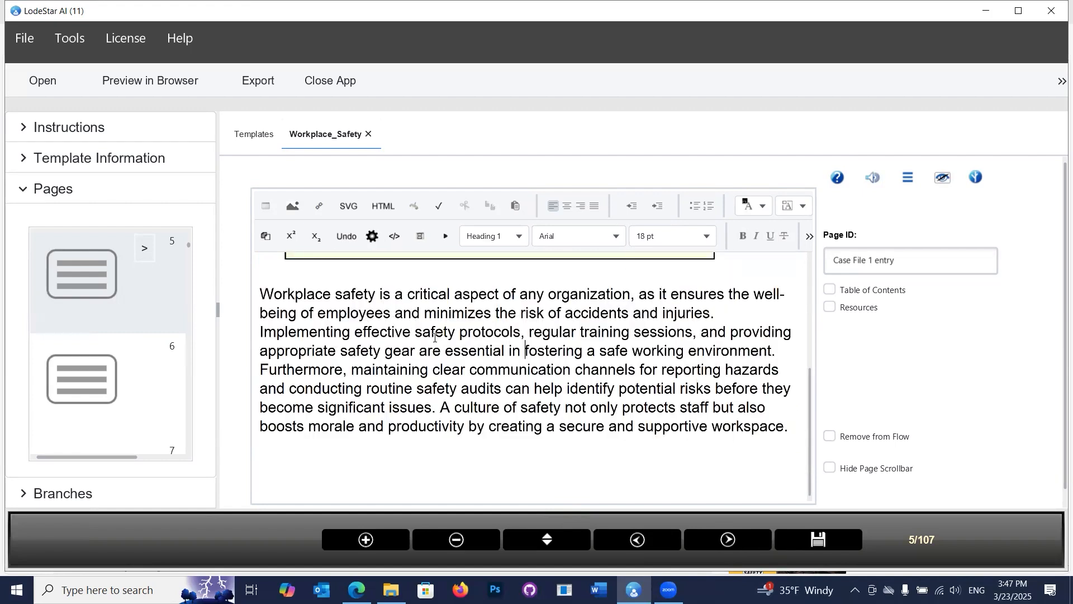
# Step: Go to page 6, select the "[case file 2 information]" placeholder text and open the AI Text Generation widget
pyautogui.click(740, 542)
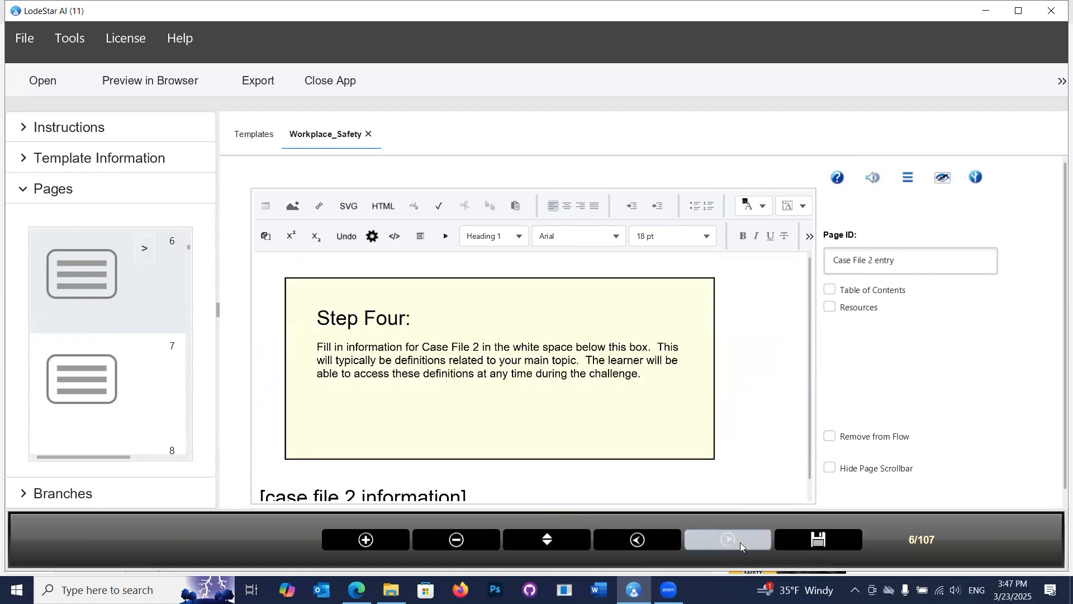
pyautogui.scroll(-1, 562, 349)
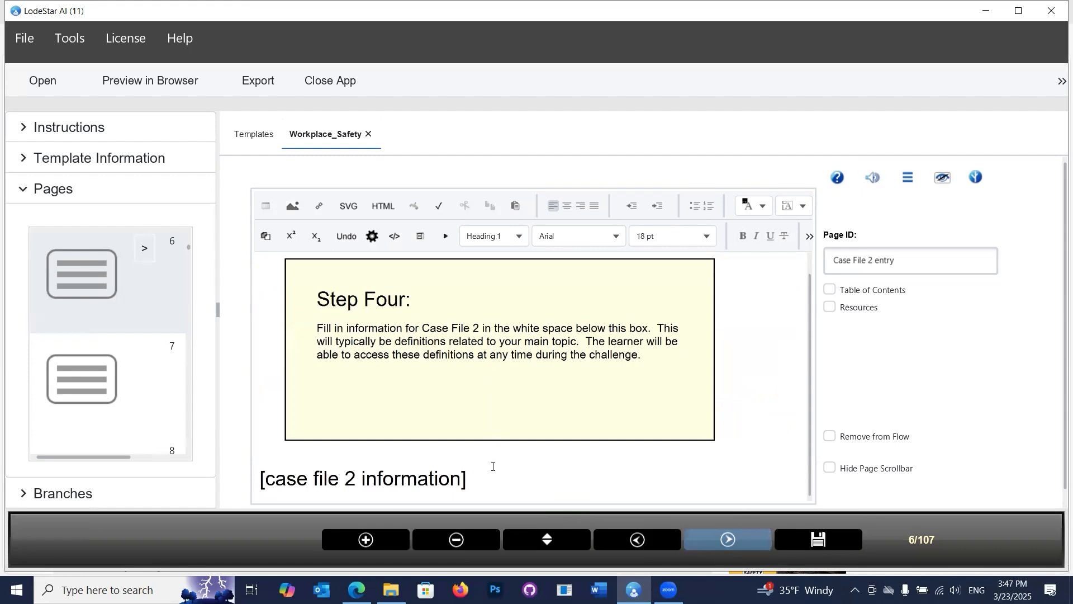
pyautogui.moveTo(470, 479); pyautogui.dragTo(257, 481)
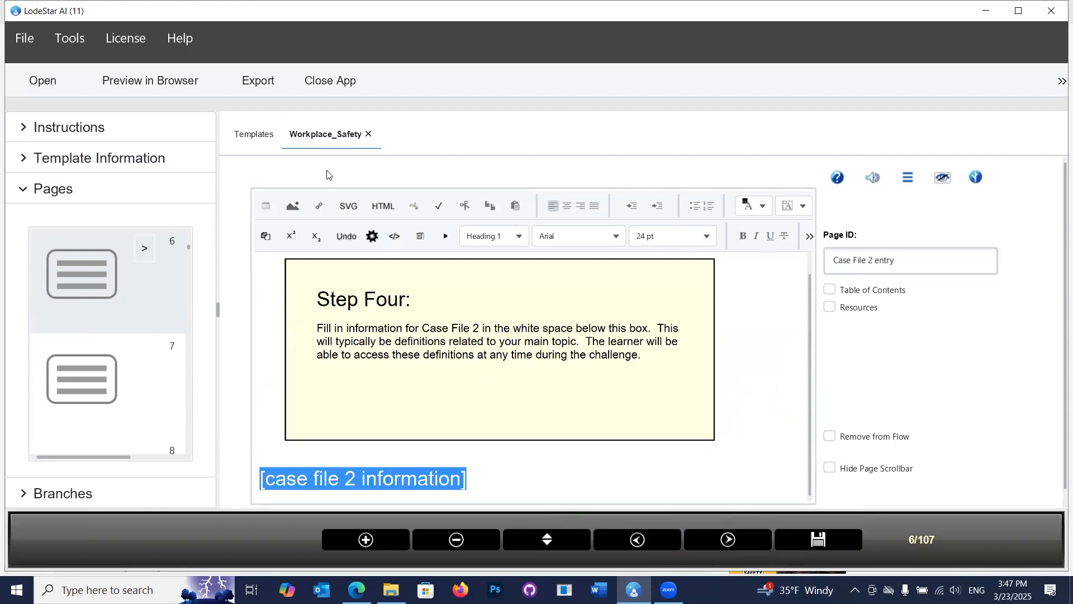
pyautogui.click(371, 236)
pyautogui.click(511, 206)
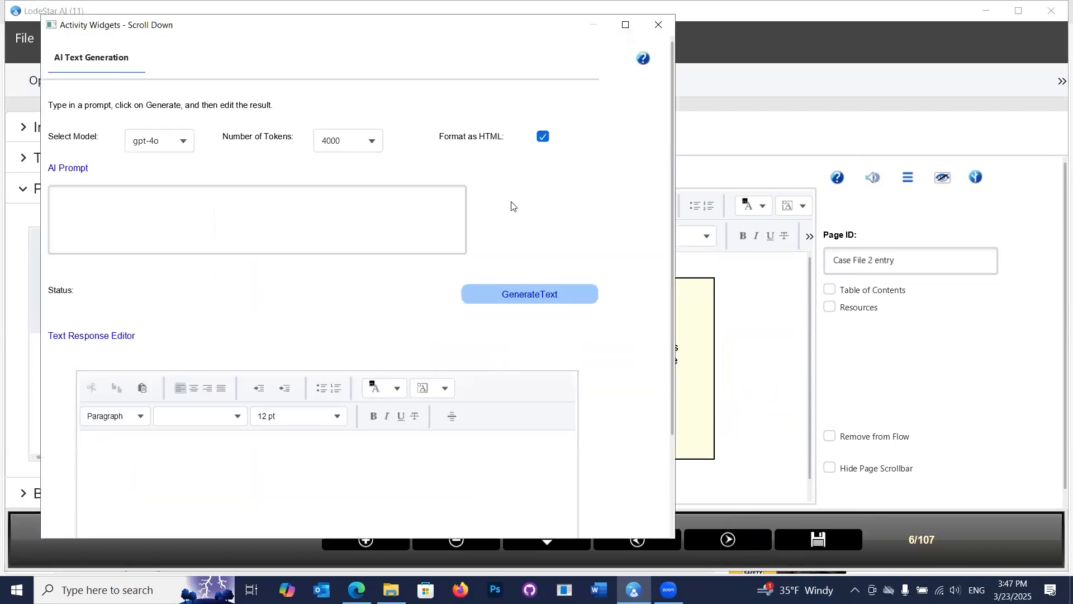
# Step: Generate AI text from the prompt "Provide a list of definitions for workplace safety"
pyautogui.click(166, 218)
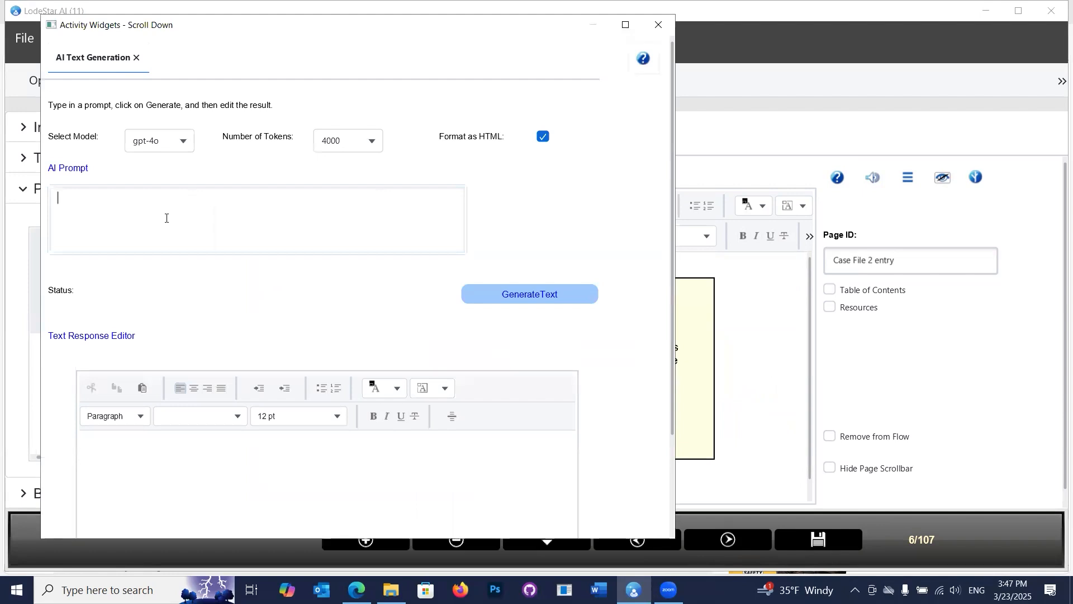
pyautogui.write('Provide a list of definitions for ')
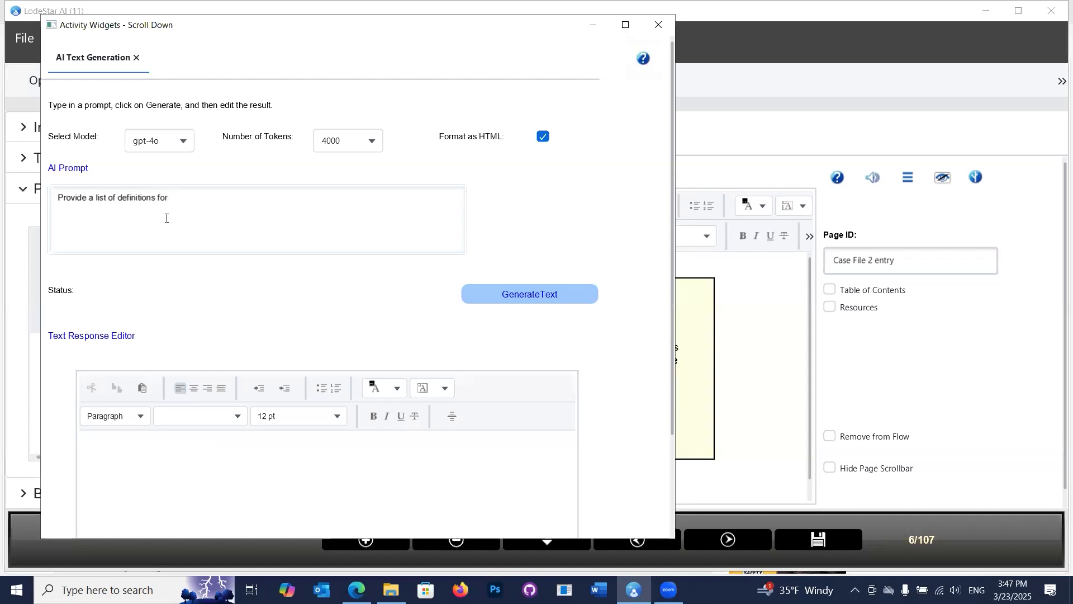
pyautogui.write('workplace safety')
pyautogui.click(501, 289)
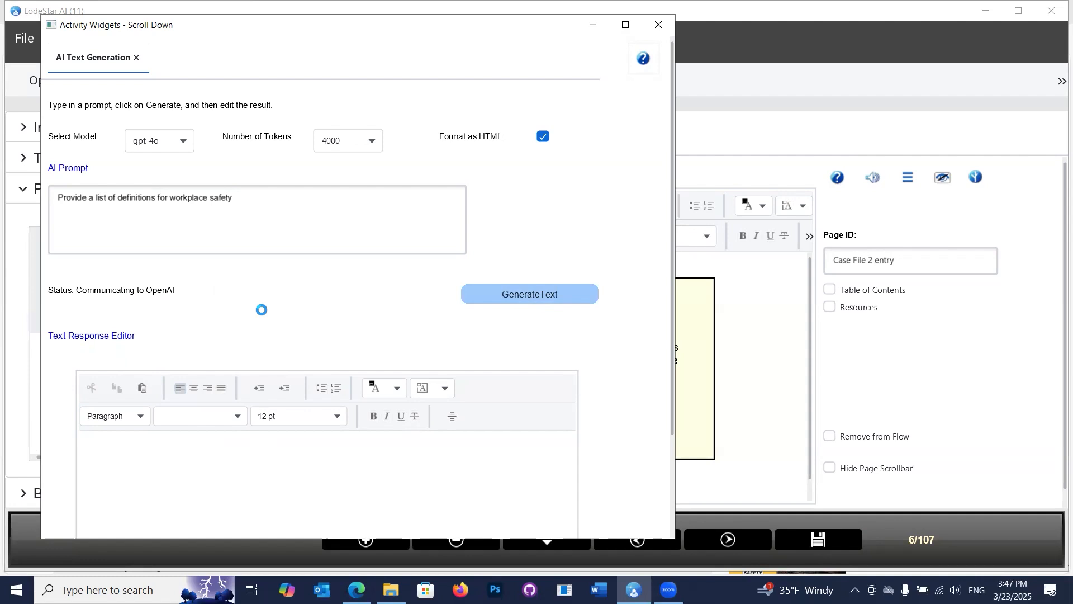
# Step: Remove the AI's introductory line ending in ```html and its closing ``` note about saving the HTML code from the generated definitions
pyautogui.scroll(-3, 276, 436)
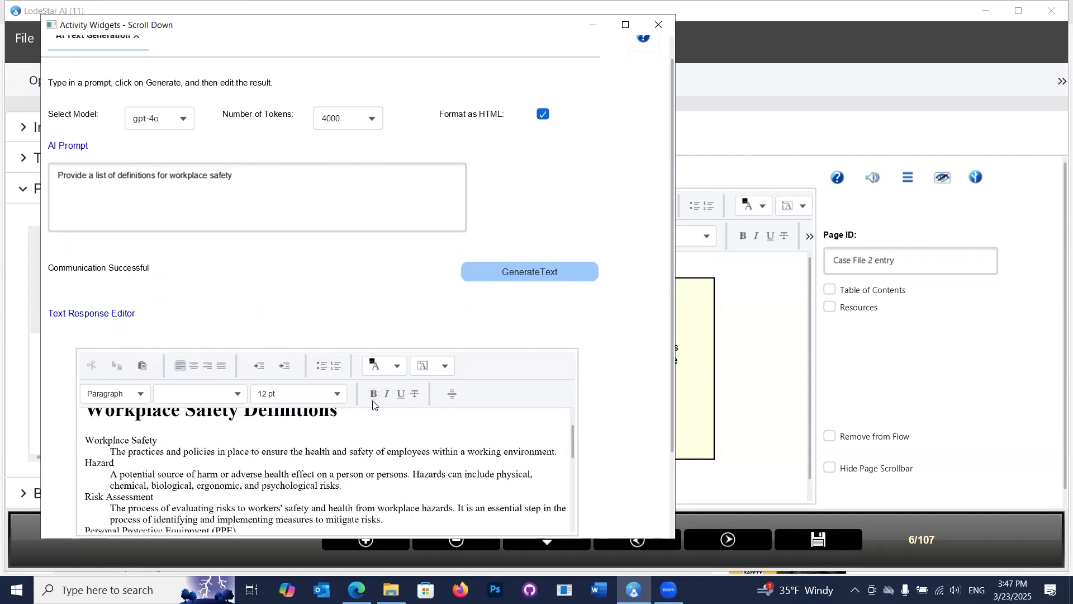
pyautogui.scroll(1, 411, 420)
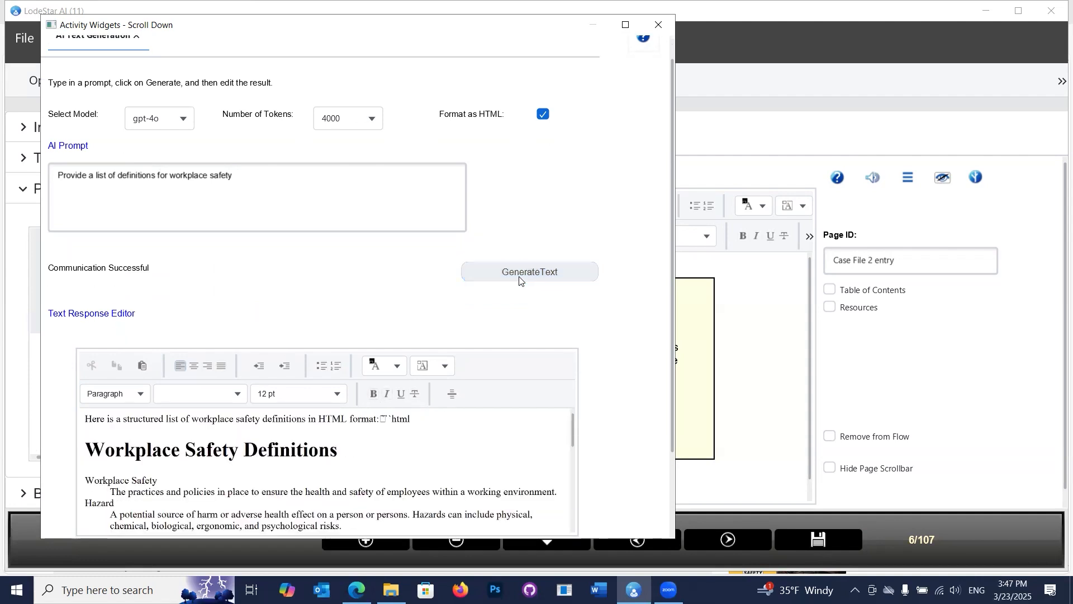
pyautogui.moveTo(418, 419); pyautogui.dragTo(25, 411)
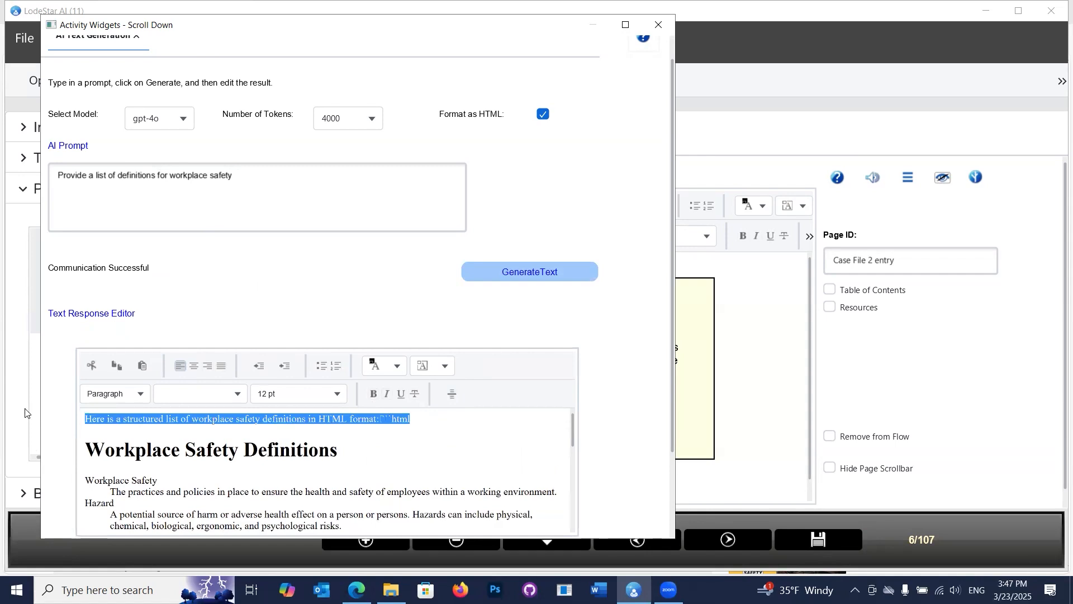
pyautogui.press('Delete')
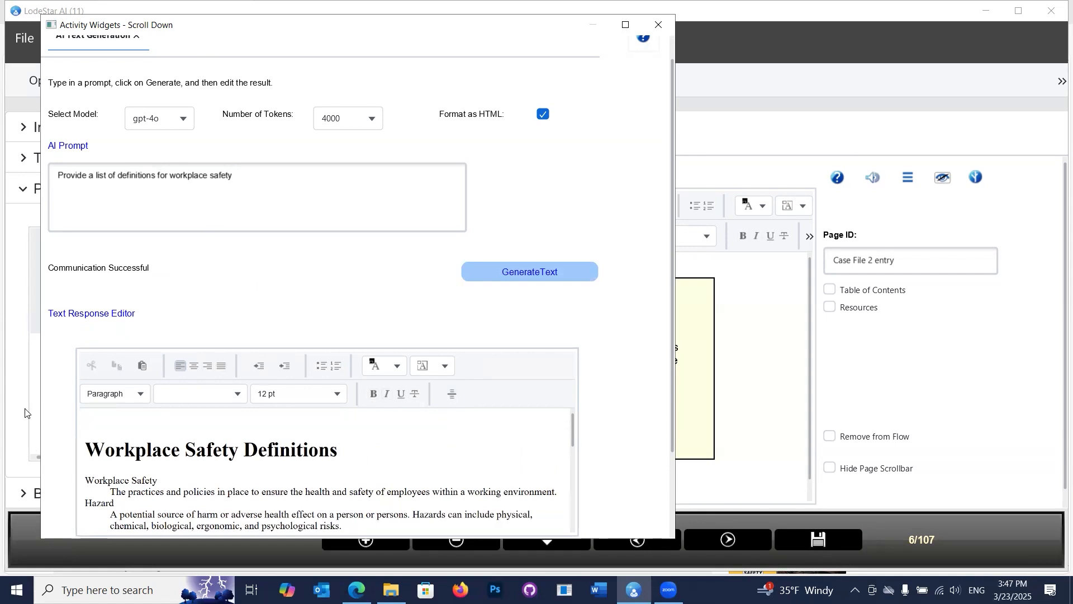
pyautogui.scroll(-10, 308, 459)
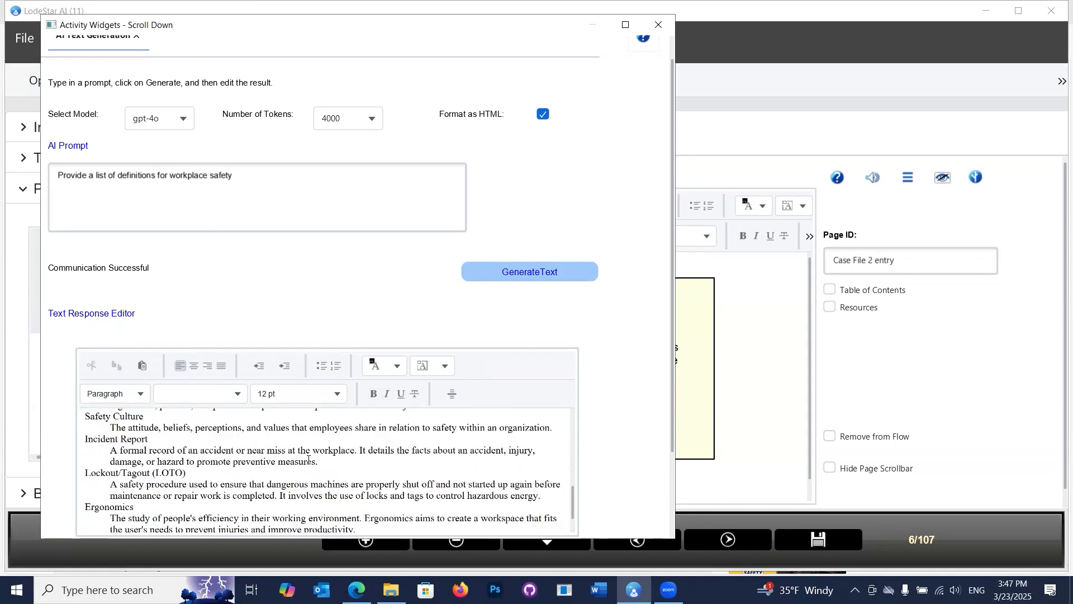
pyautogui.scroll(-2, 308, 459)
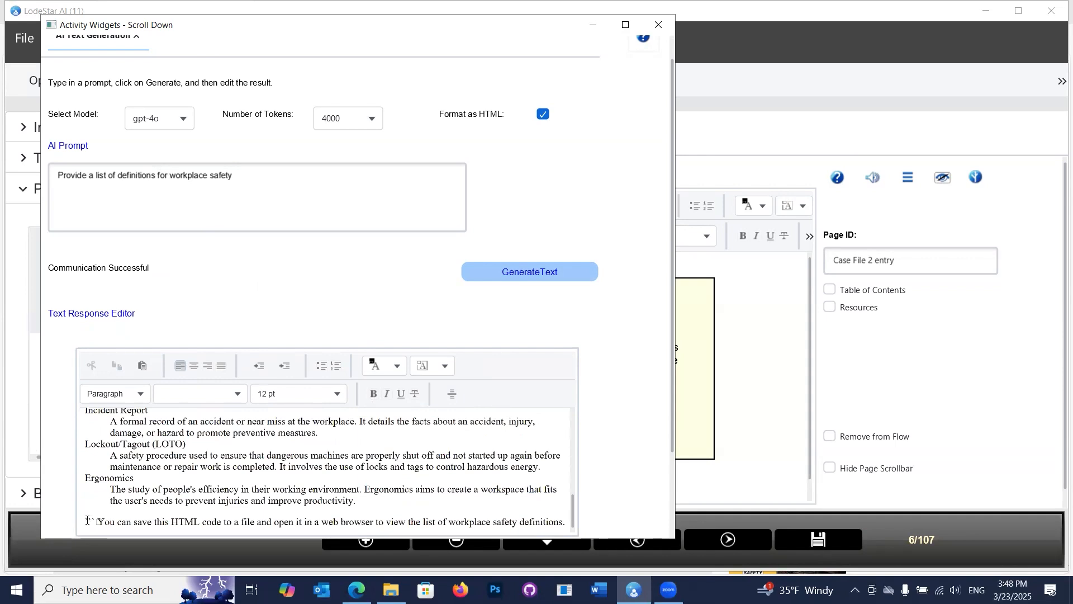
pyautogui.moveTo(83, 521); pyautogui.dragTo(713, 523)
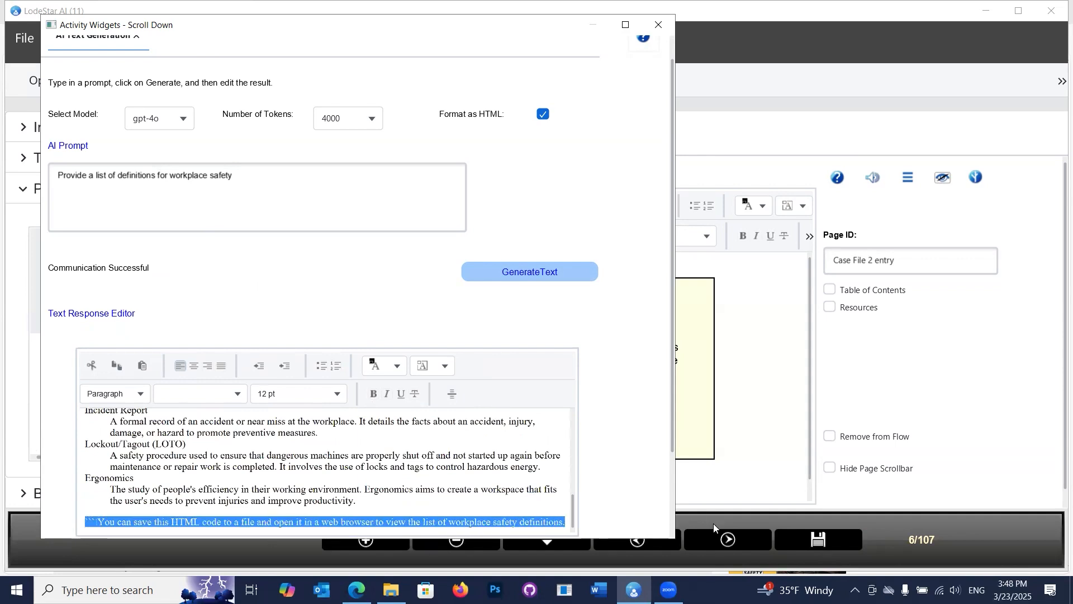
pyautogui.press('Delete')
# Step: Insert the cleaned-up definitions list into the Case File 2 page and look it over there
pyautogui.scroll(-3, 590, 330)
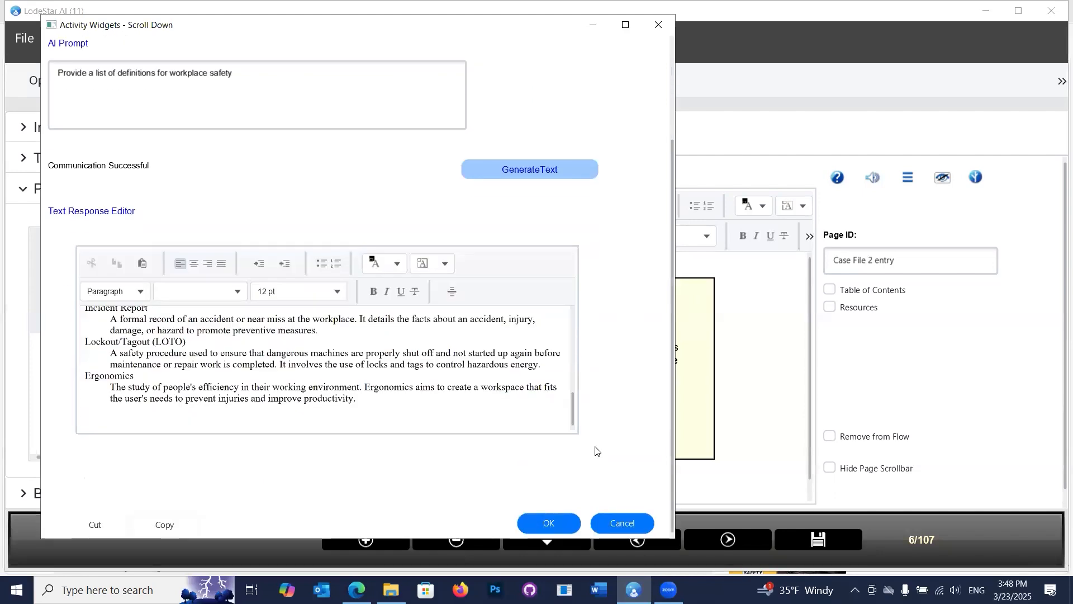
pyautogui.click(549, 523)
pyautogui.scroll(-5, 572, 313)
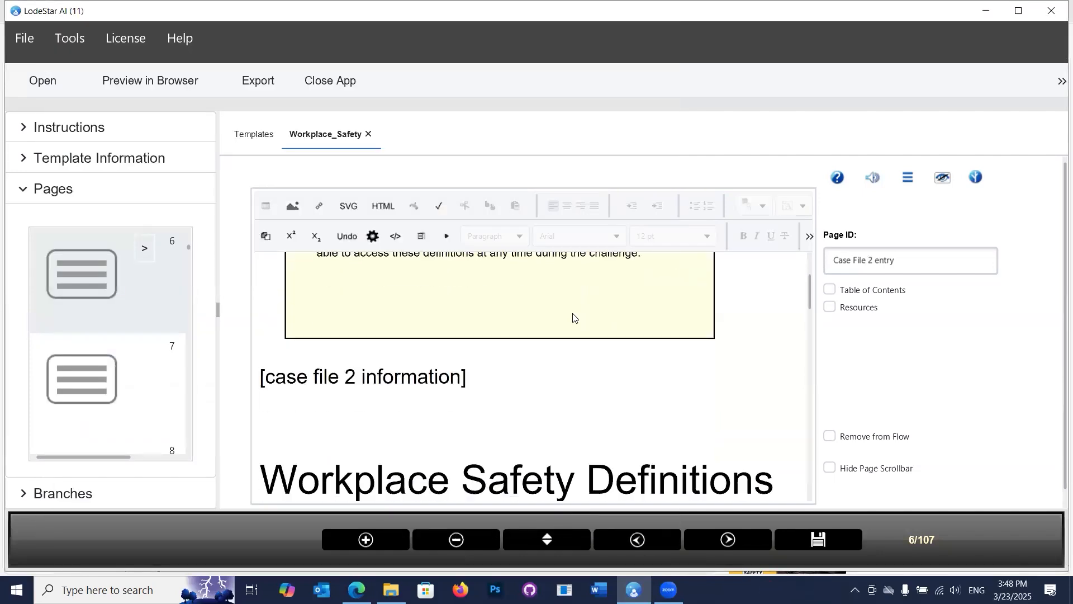
pyautogui.scroll(-15, 573, 313)
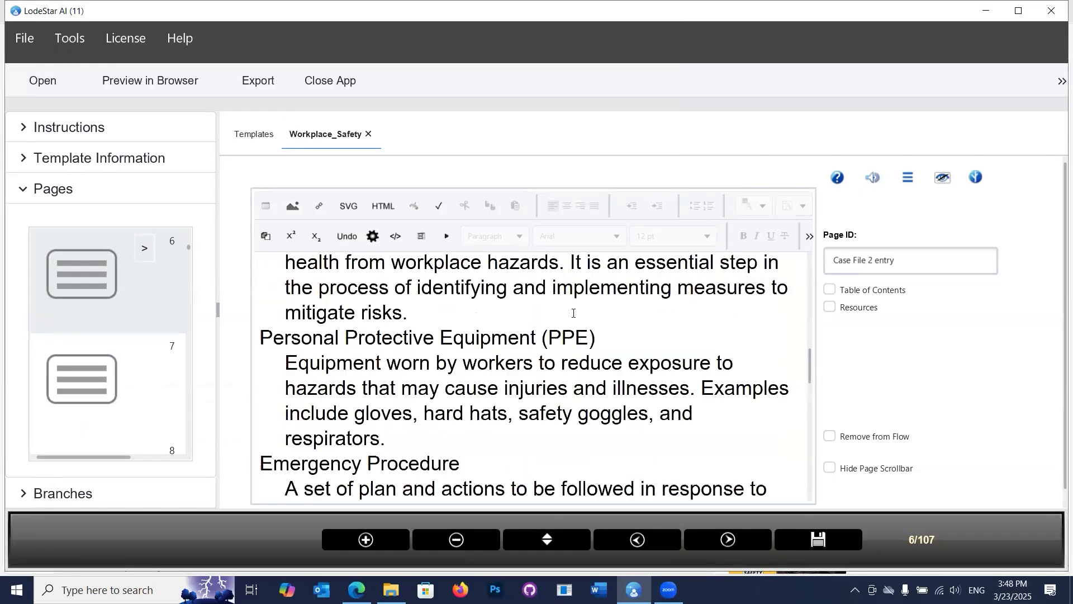
# Step: Set the "Workplace Safety Definitions" heading on the Case File 2 page to 24 pt
pyautogui.scroll(10, 573, 313)
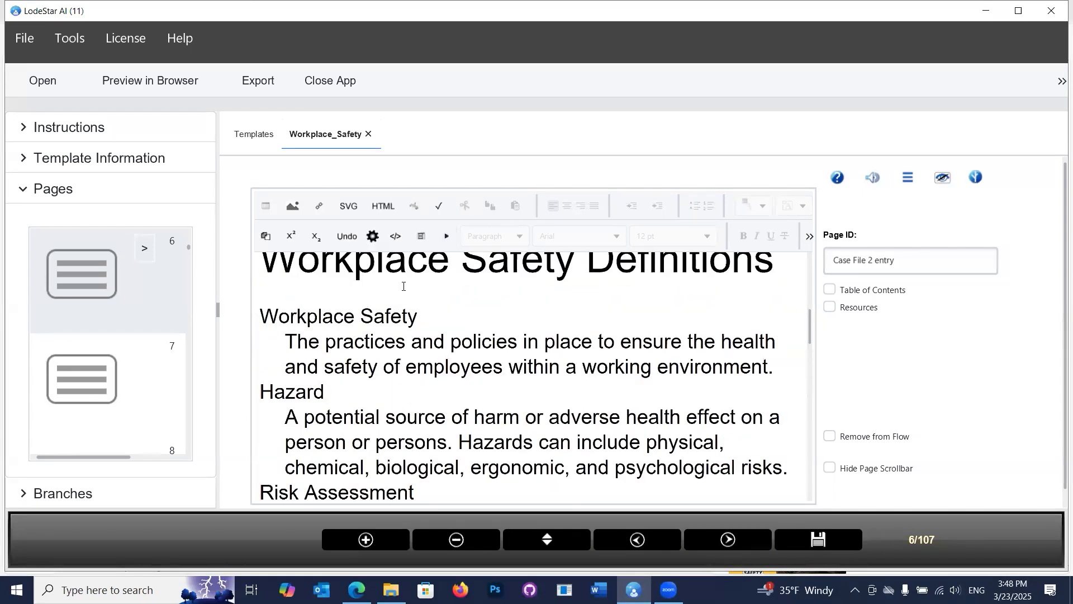
pyautogui.scroll(2, 419, 295)
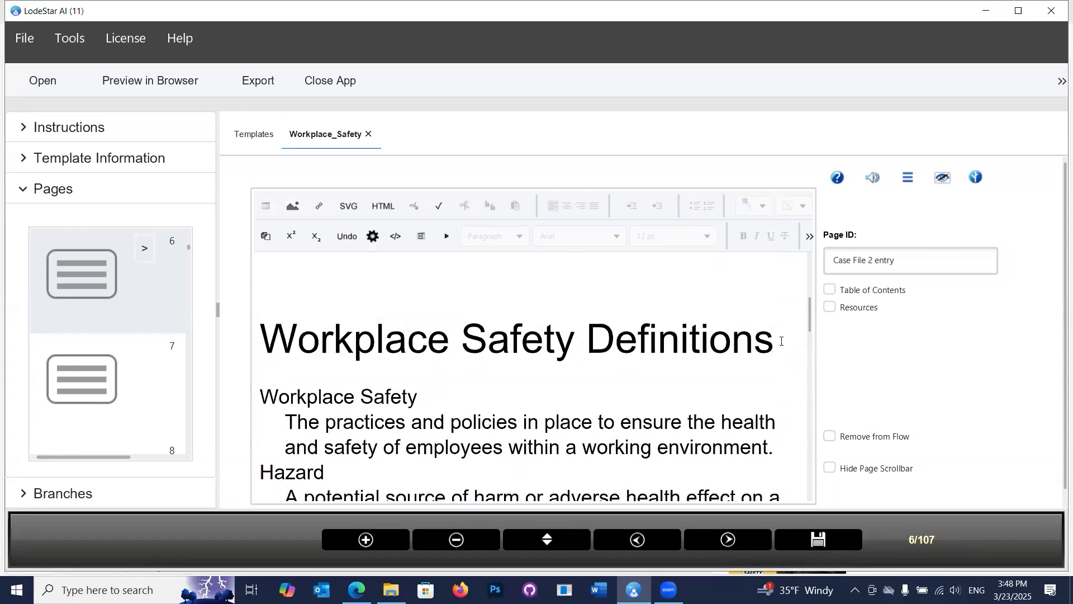
pyautogui.moveTo(781, 340); pyautogui.dragTo(233, 351)
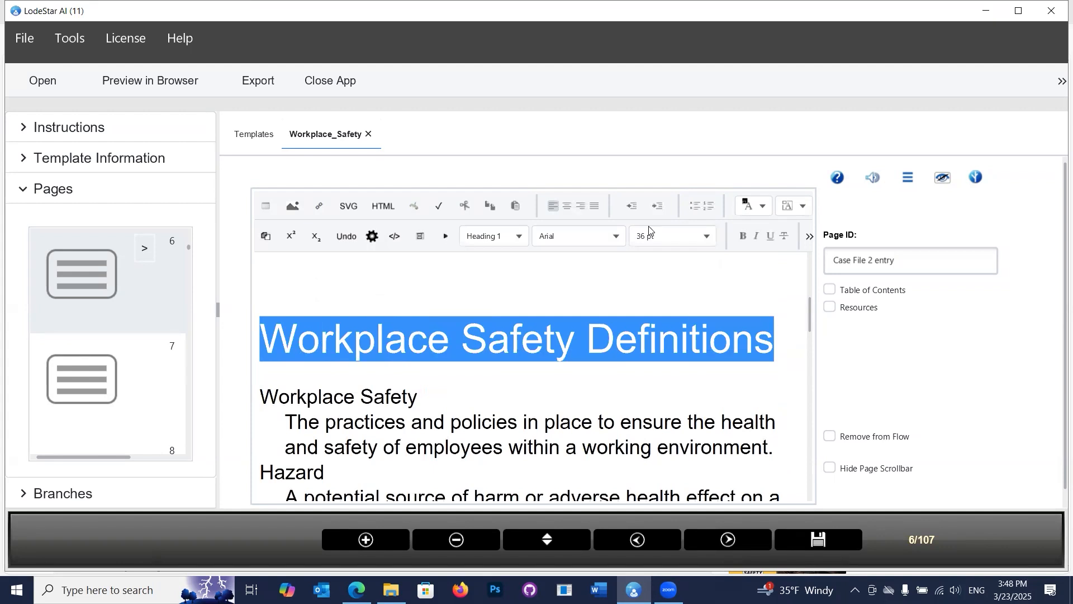
pyautogui.scroll(2, 733, 256)
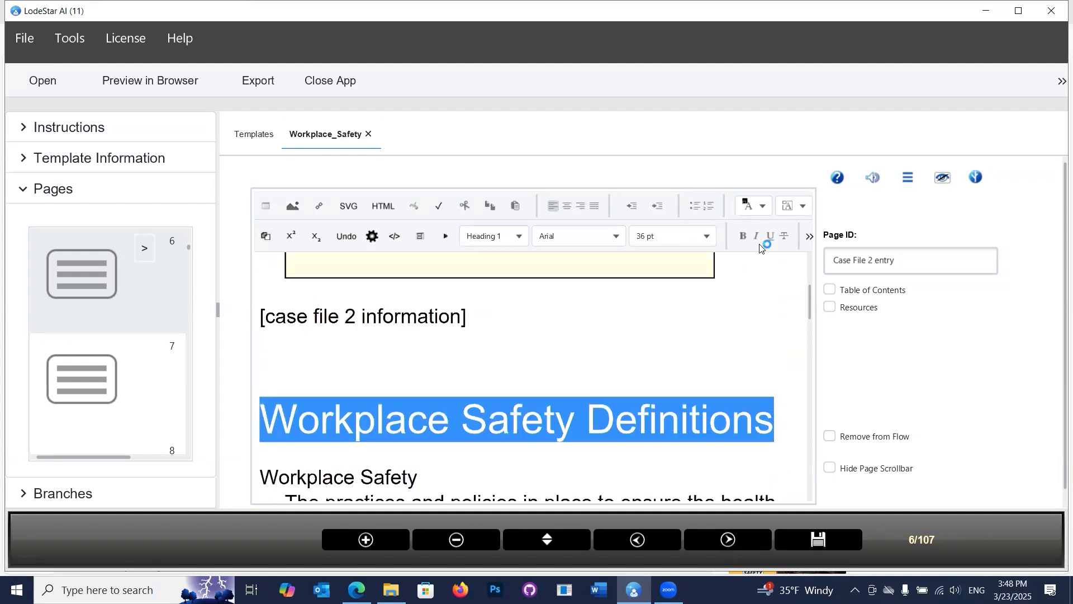
pyautogui.click(703, 239)
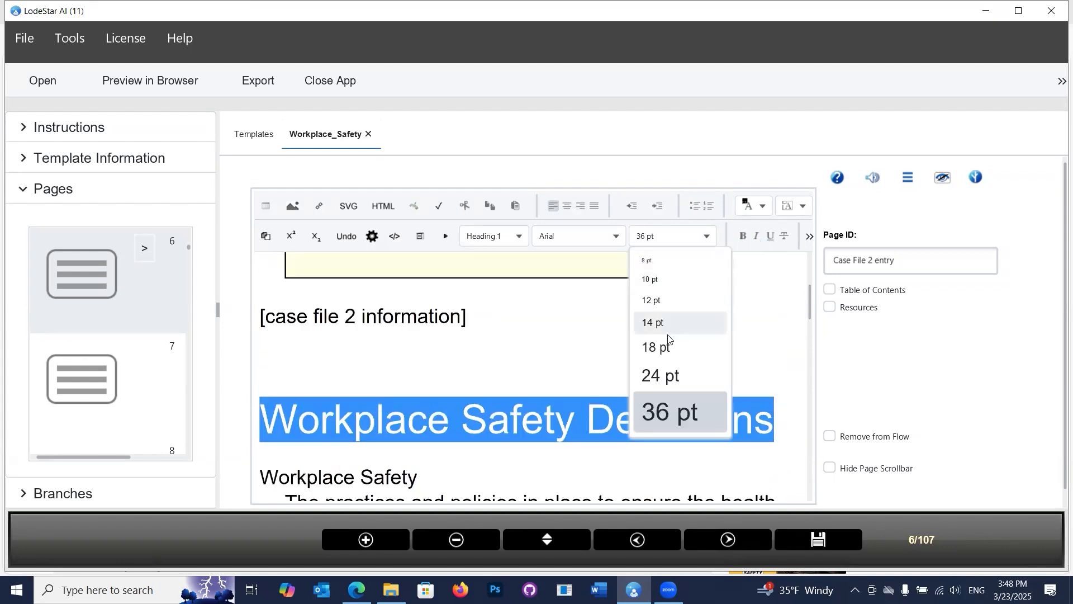
pyautogui.click(661, 374)
# Step: Delete the "[case file 2 information]" placeholder line above the definitions heading
pyautogui.moveTo(518, 316); pyautogui.dragTo(173, 331)
pyautogui.press('Delete')
pyautogui.press('Delete')
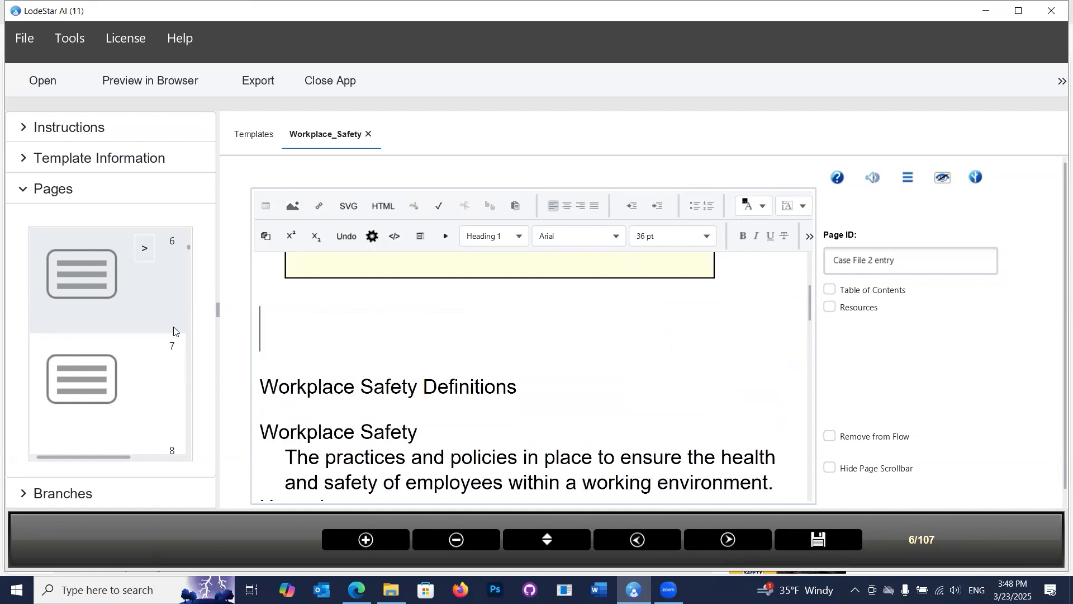
# Step: Check the remaining definitions on the Case File 2 page and save the project
pyautogui.scroll(-10, 520, 356)
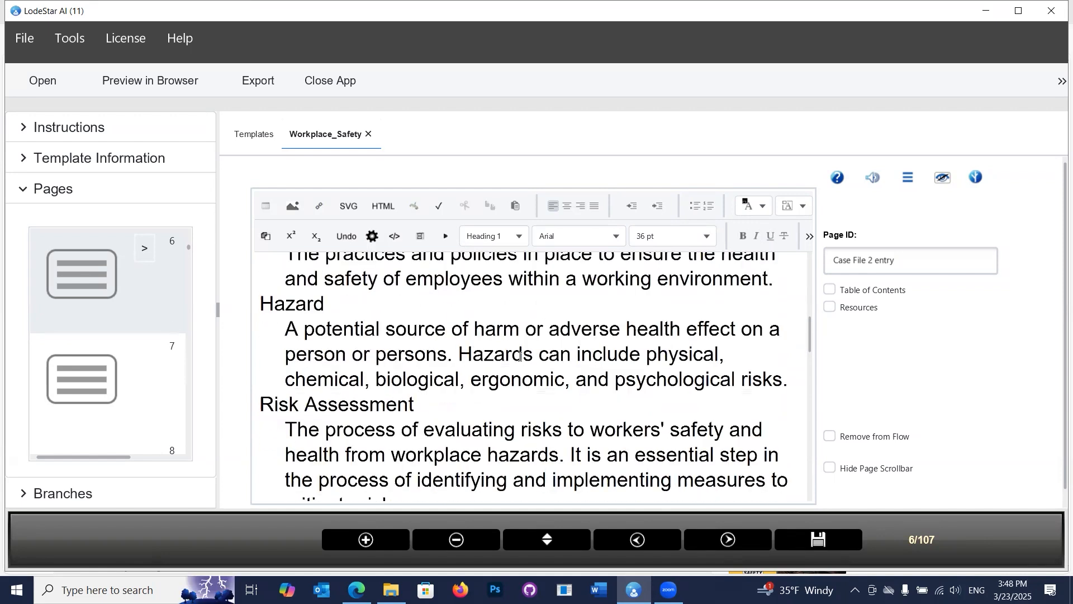
pyautogui.scroll(-4, 519, 357)
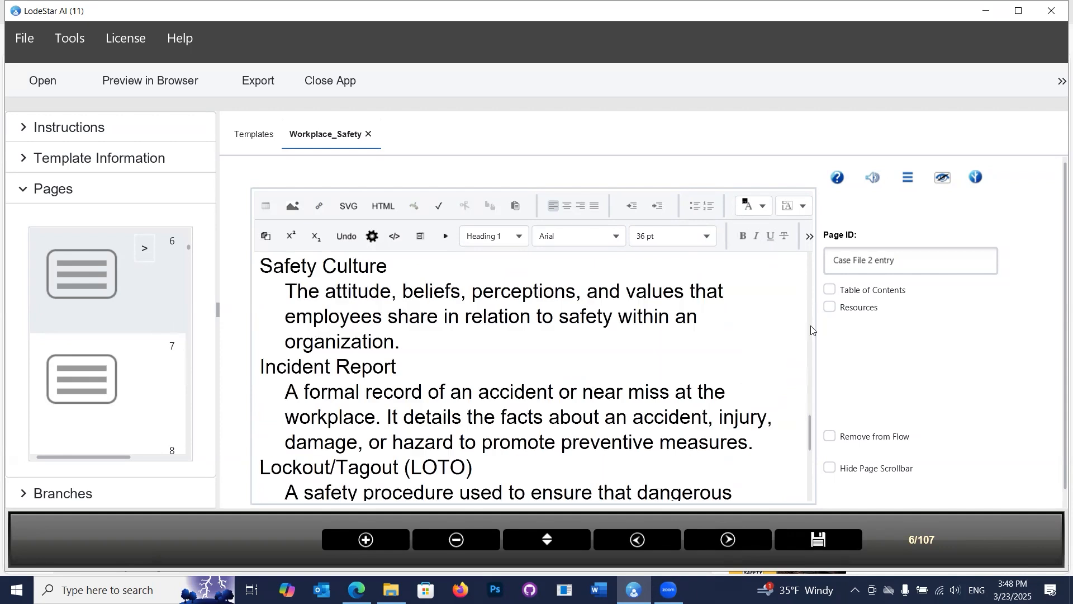
pyautogui.click(815, 539)
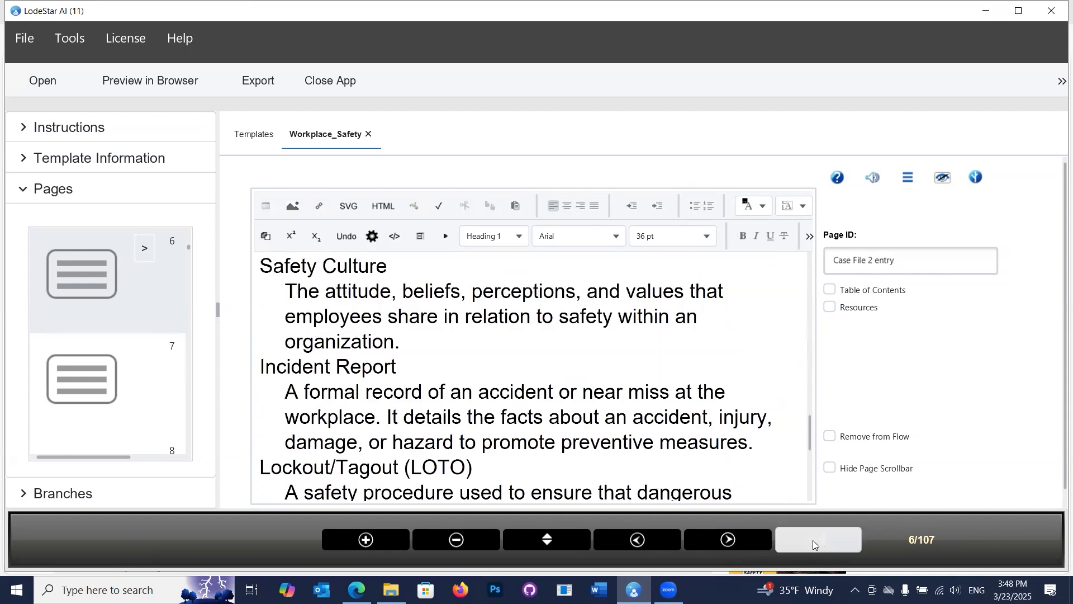
# Step: Go to page 7, read the Step Five instructions and open the factsheet1 dataset for editing
pyautogui.click(729, 540)
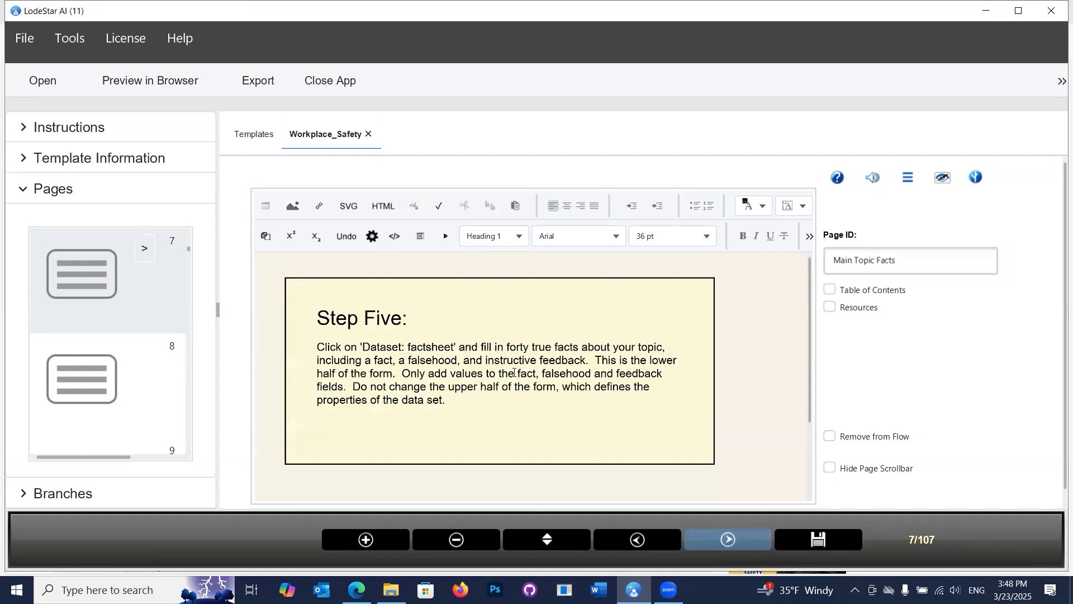
pyautogui.scroll(-3, 535, 368)
pyautogui.scroll(2, 535, 369)
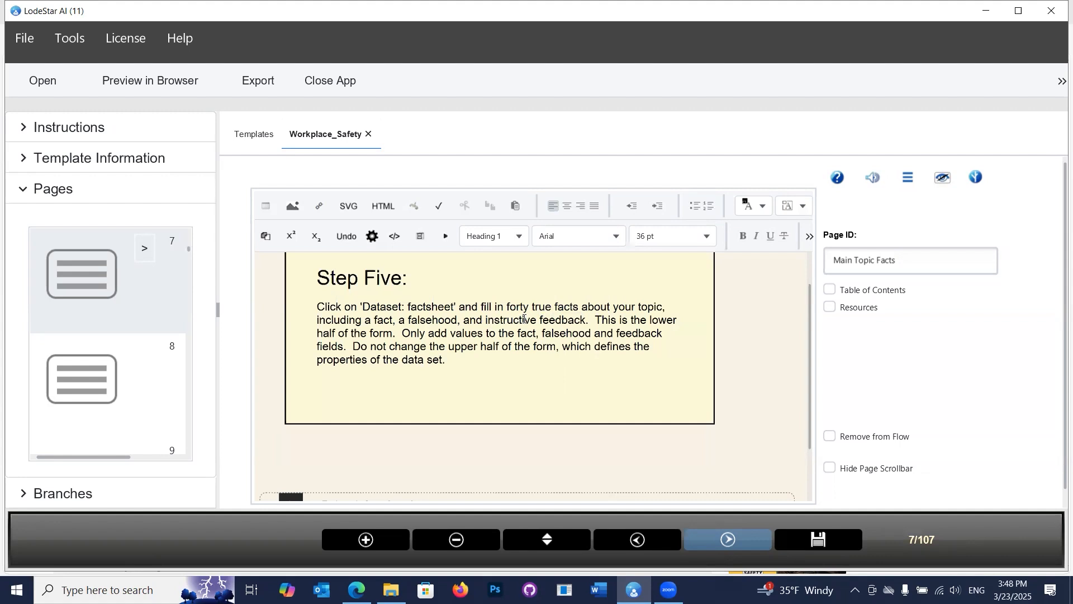
pyautogui.scroll(-3, 552, 319)
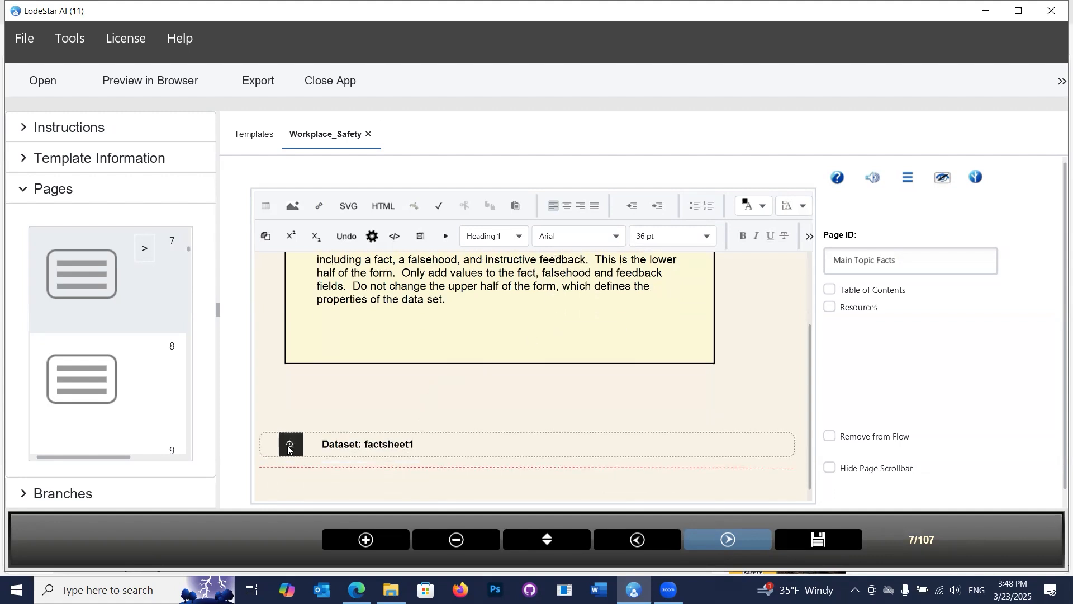
pyautogui.click(290, 445)
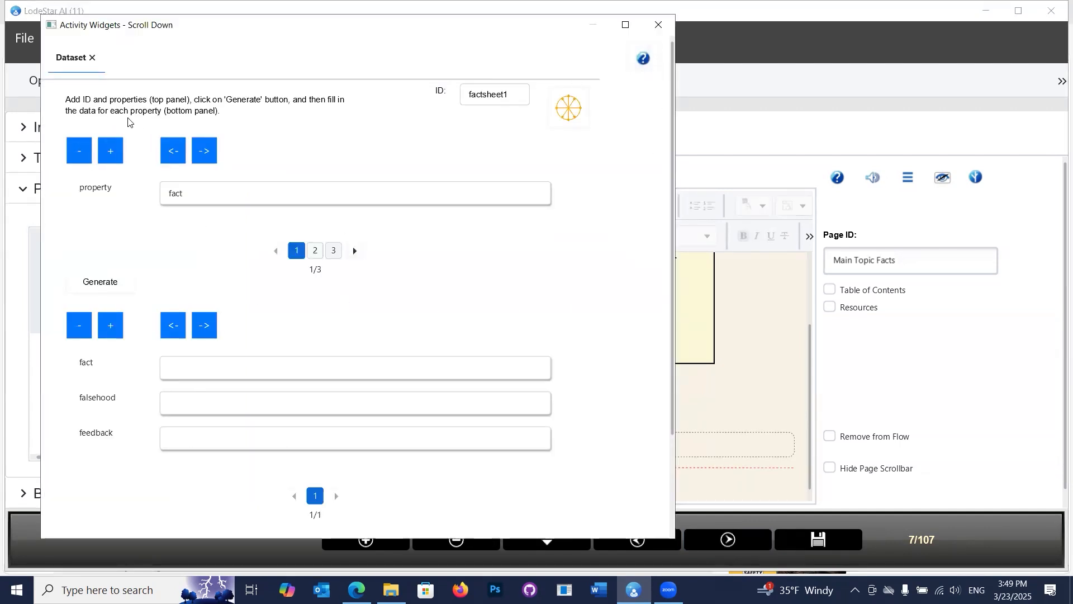
# Step: Start an AI prompt for factsheet1, enter "Generate forty facts about general workplace safety, including matching falsehoods and instructive feedback." and copy the prompt text
pyautogui.click(205, 365)
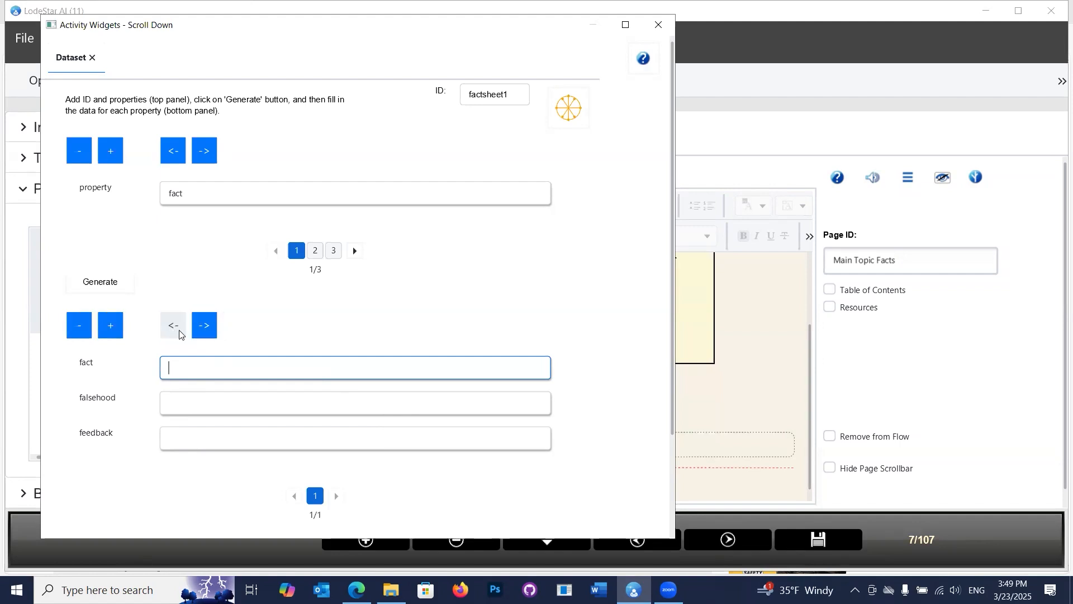
pyautogui.scroll(-1, 250, 329)
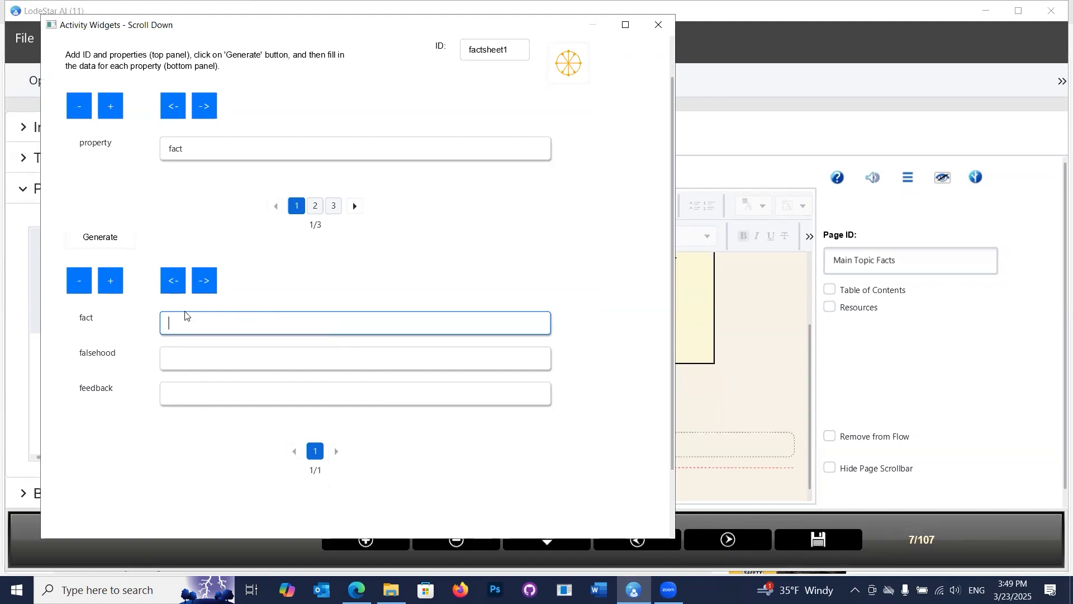
pyautogui.scroll(2, 185, 316)
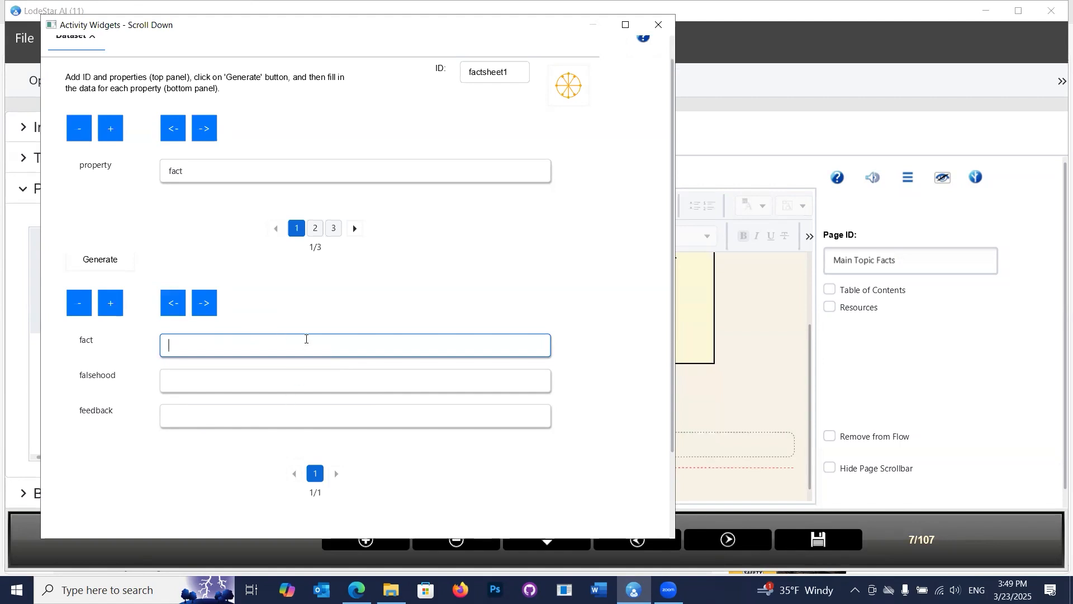
pyautogui.click(581, 113)
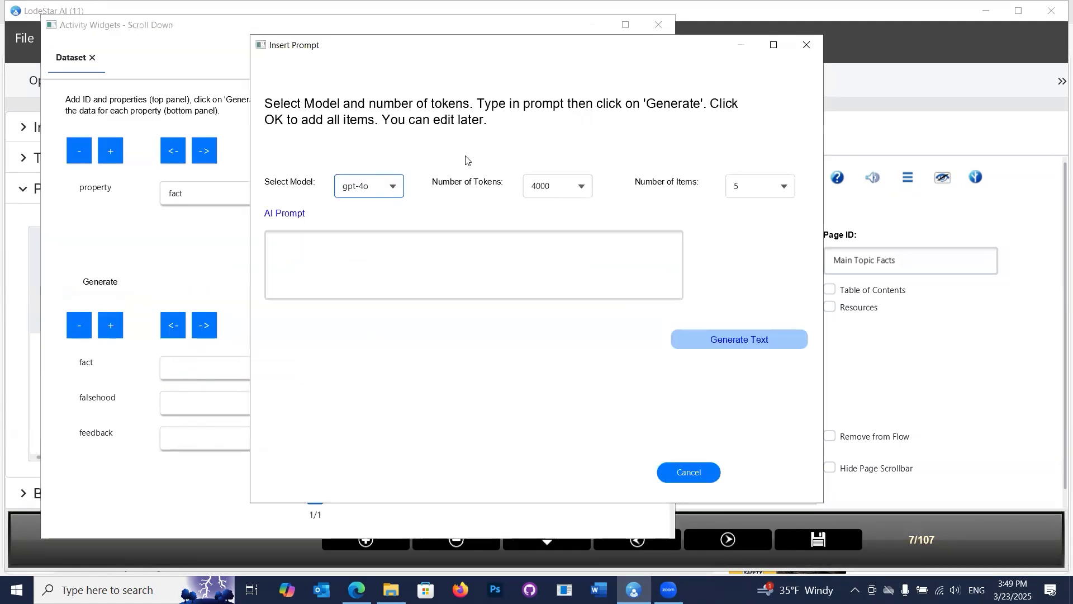
pyautogui.click(358, 248)
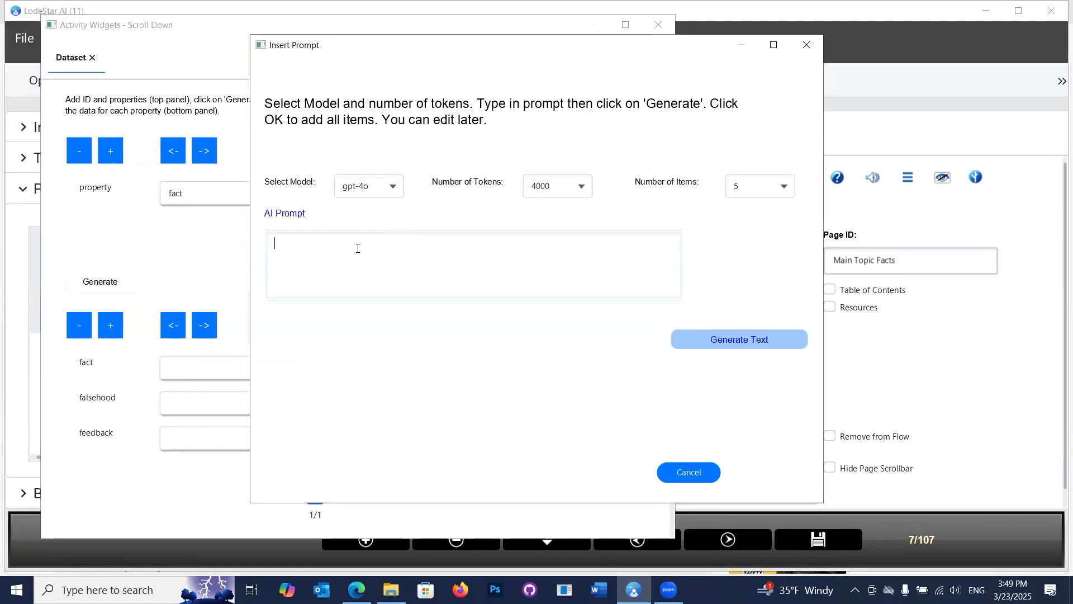
pyautogui.write('Gene')
pyautogui.write('e forty facts about genera')
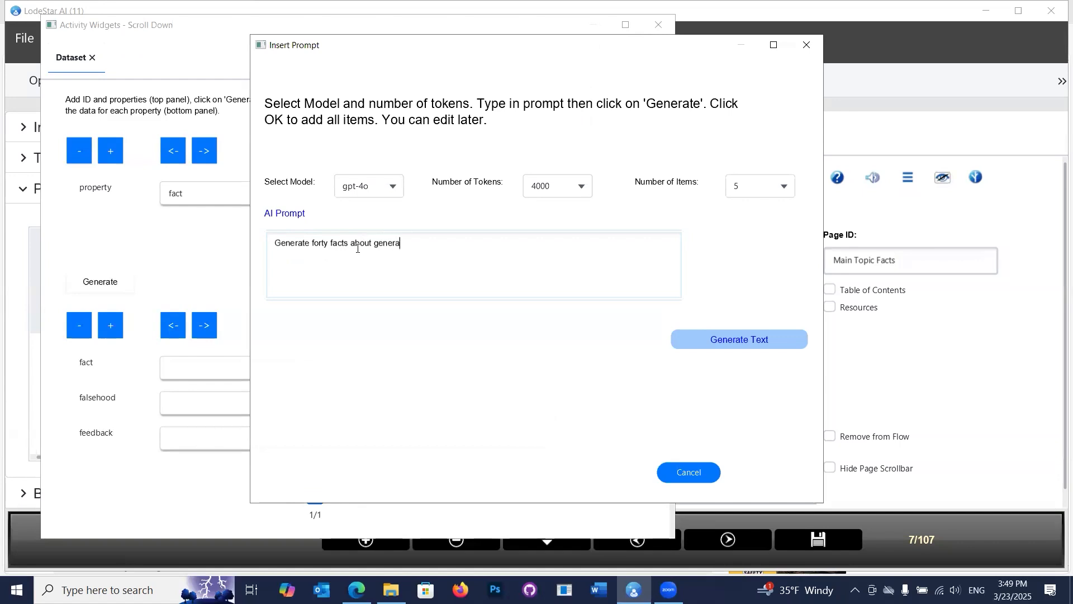
pyautogui.write('l workkplace safety, including ')
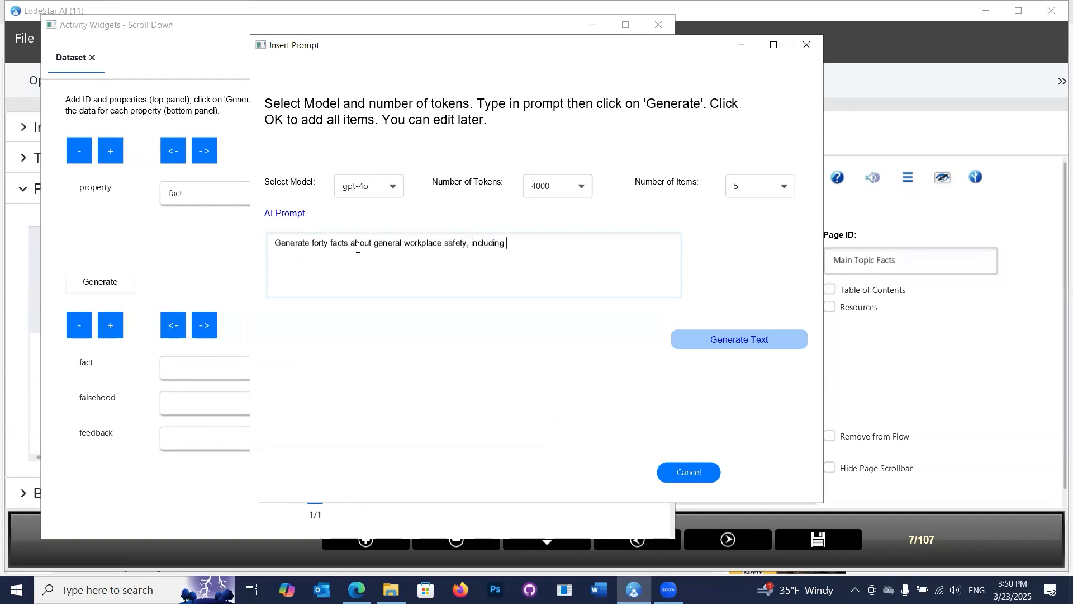
pyautogui.write('at')
pyautogui.press('BackSpace')
pyautogui.press('BackSpace')
pyautogui.write('matching')
pyautogui.write('falsehoods and')
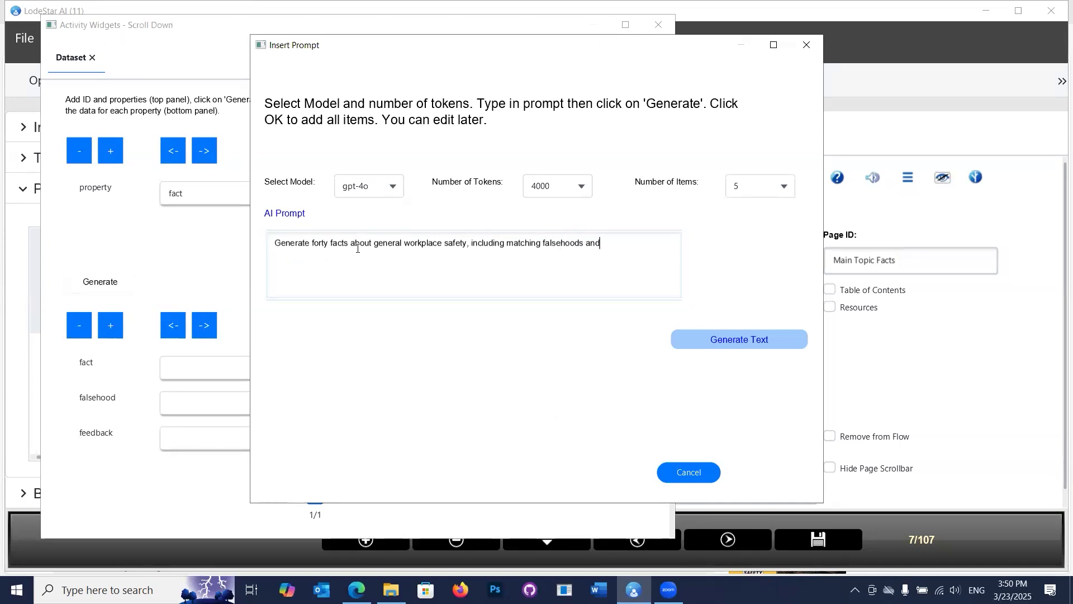
pyautogui.write(' instructi')
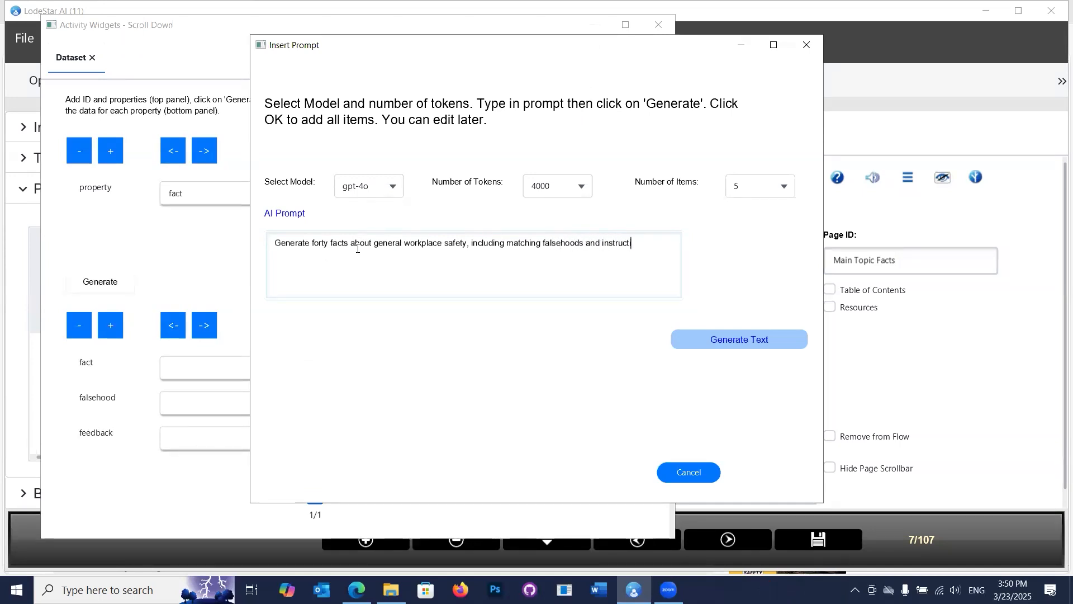
pyautogui.write('ve feedbac')
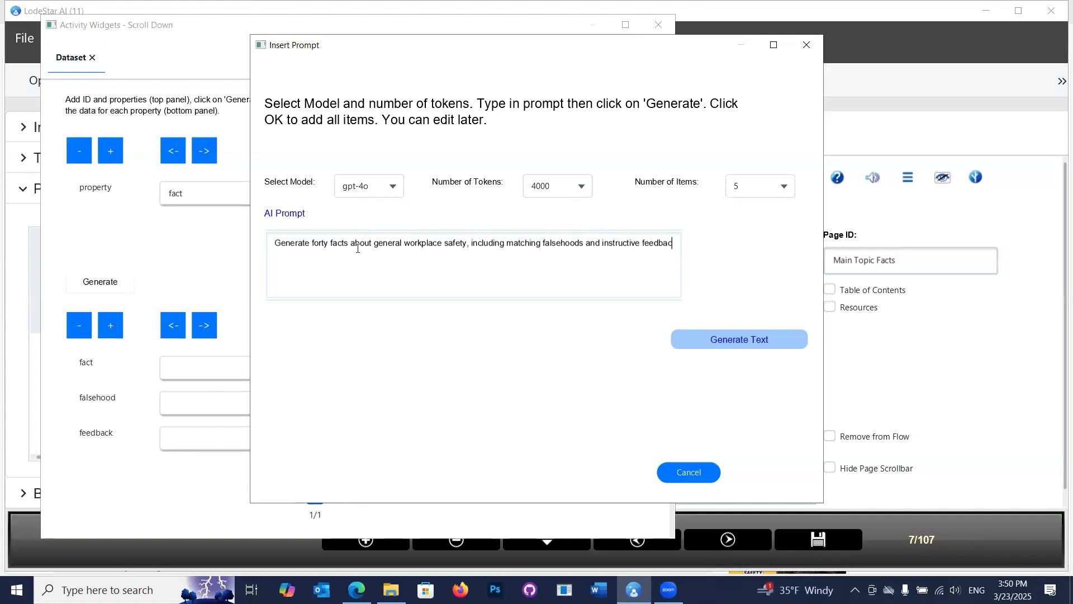
pyautogui.write('k.')
pyautogui.moveTo(334, 264); pyautogui.dragTo(260, 241)
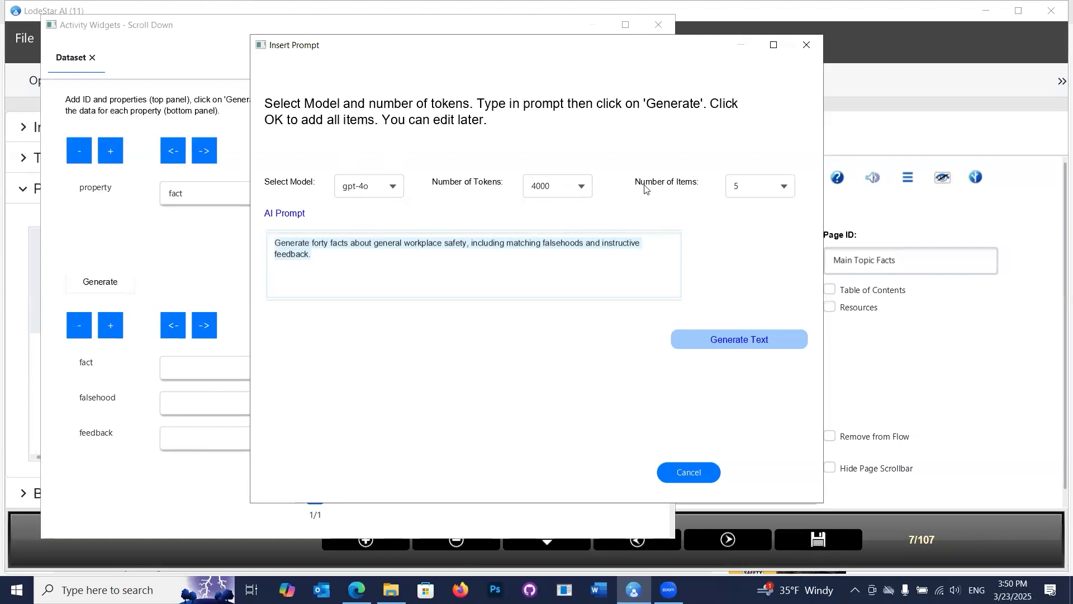
# Step: Set the number of items to 40, generate the text and add all generated items to the factsheet1 dataset
pyautogui.click(752, 192)
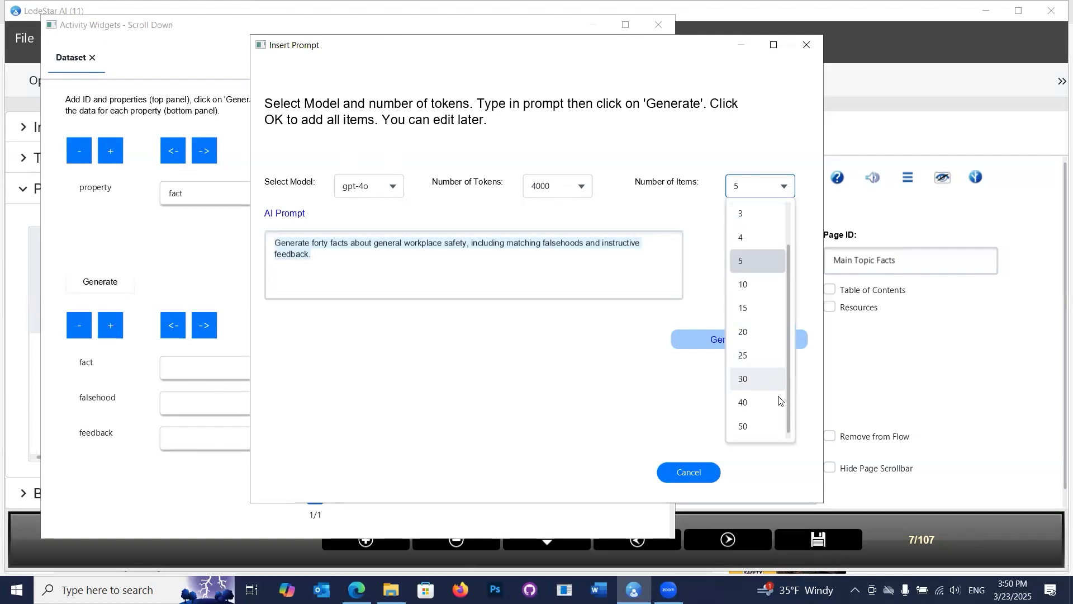
pyautogui.click(769, 400)
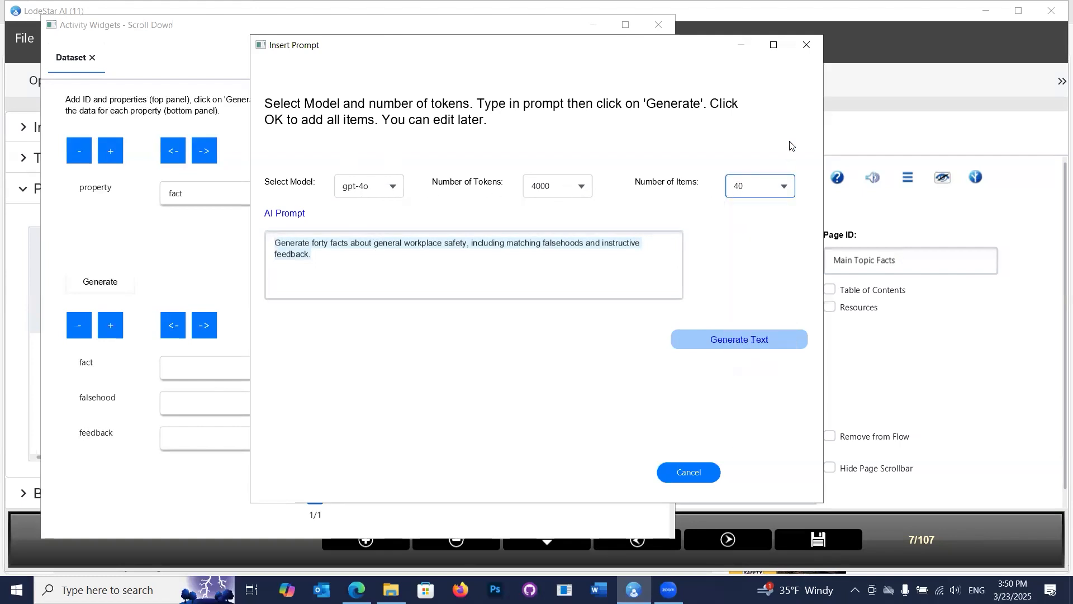
pyautogui.click(713, 341)
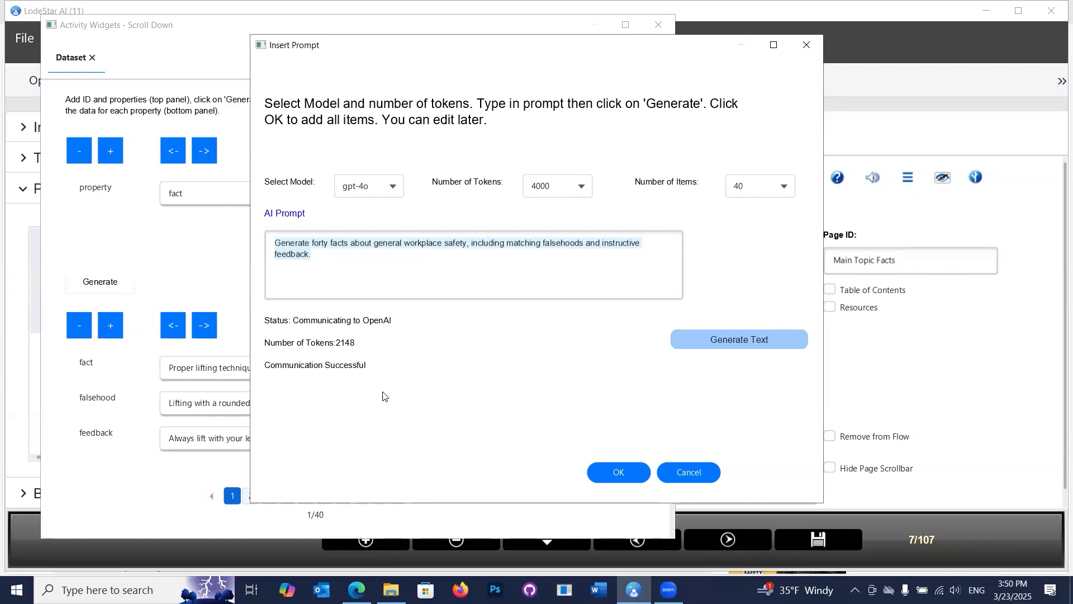
pyautogui.click(619, 472)
# Step: Page through all the generated fact, falsehood and feedback entries in the factsheet1 dataset to review them
pyautogui.scroll(-3, 386, 292)
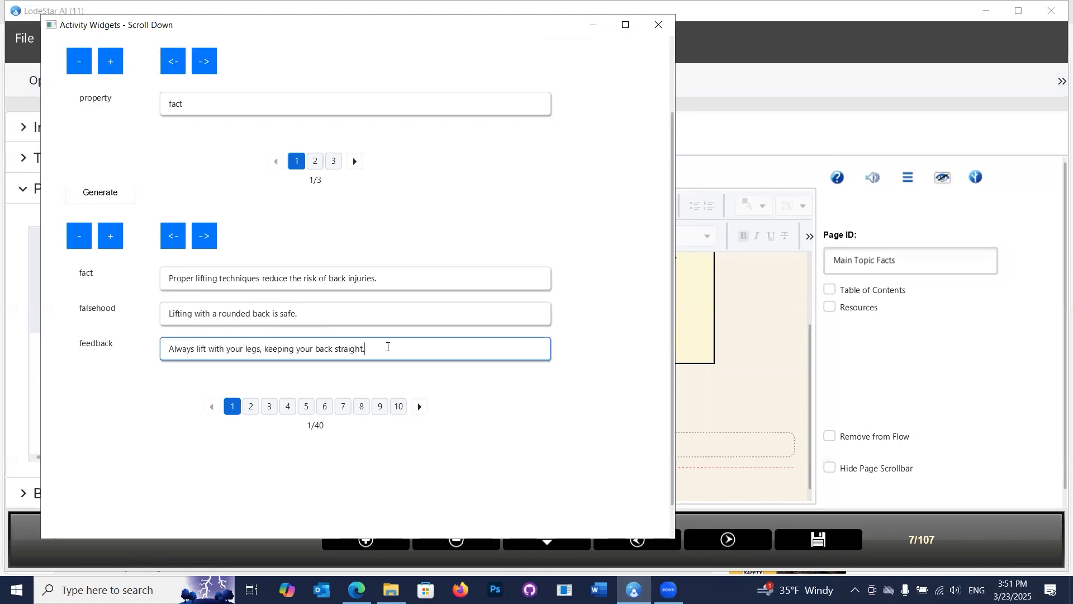
pyautogui.click(420, 407)
pyautogui.click(420, 406)
pyautogui.click(421, 407)
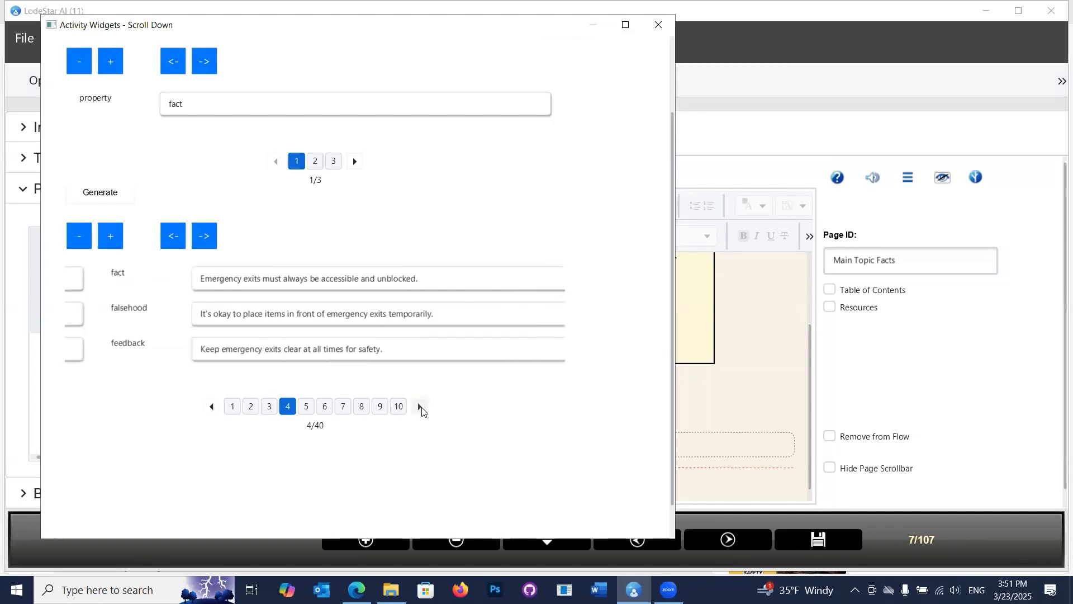
pyautogui.click(420, 406)
pyautogui.click(420, 406)
pyautogui.click(420, 407)
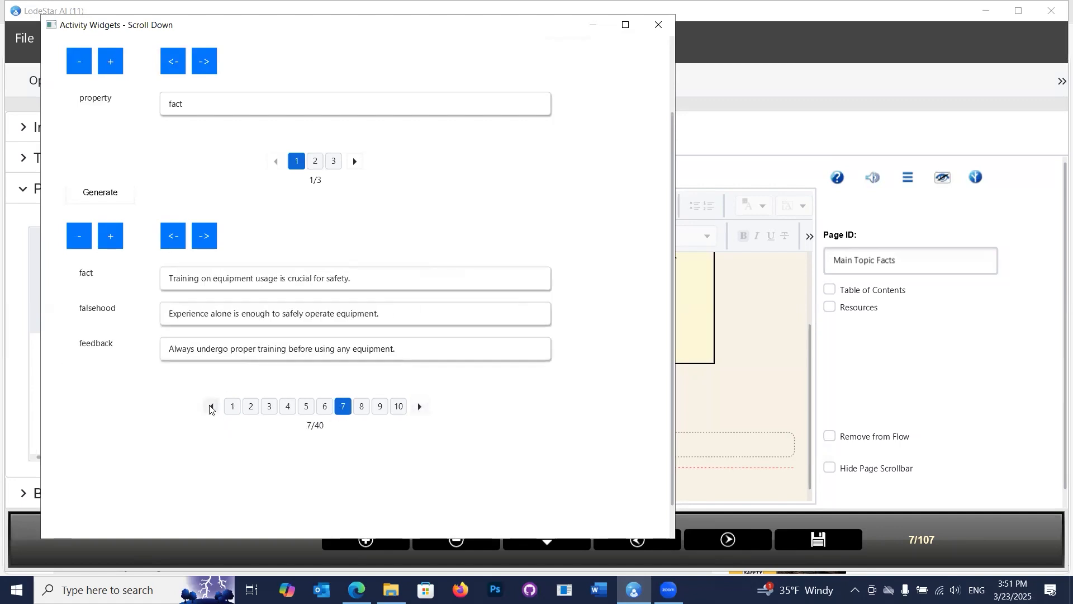
pyautogui.click(420, 407)
pyautogui.click(420, 407)
pyautogui.doubleClick(420, 406)
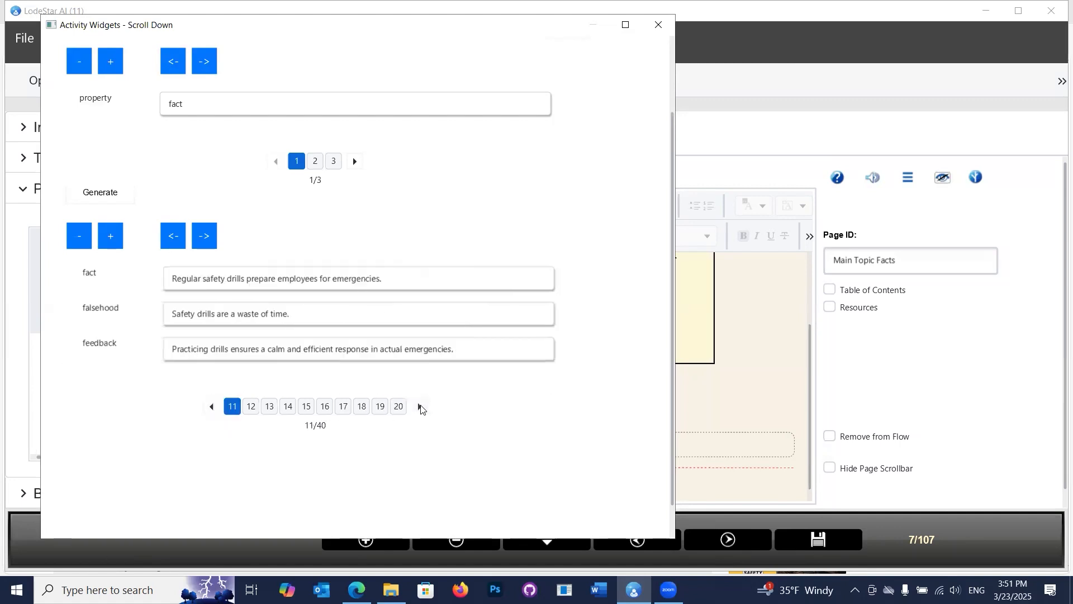
pyautogui.click(420, 407)
pyautogui.doubleClick(420, 407)
pyautogui.doubleClick(420, 406)
pyautogui.doubleClick(421, 407)
pyautogui.doubleClick(420, 407)
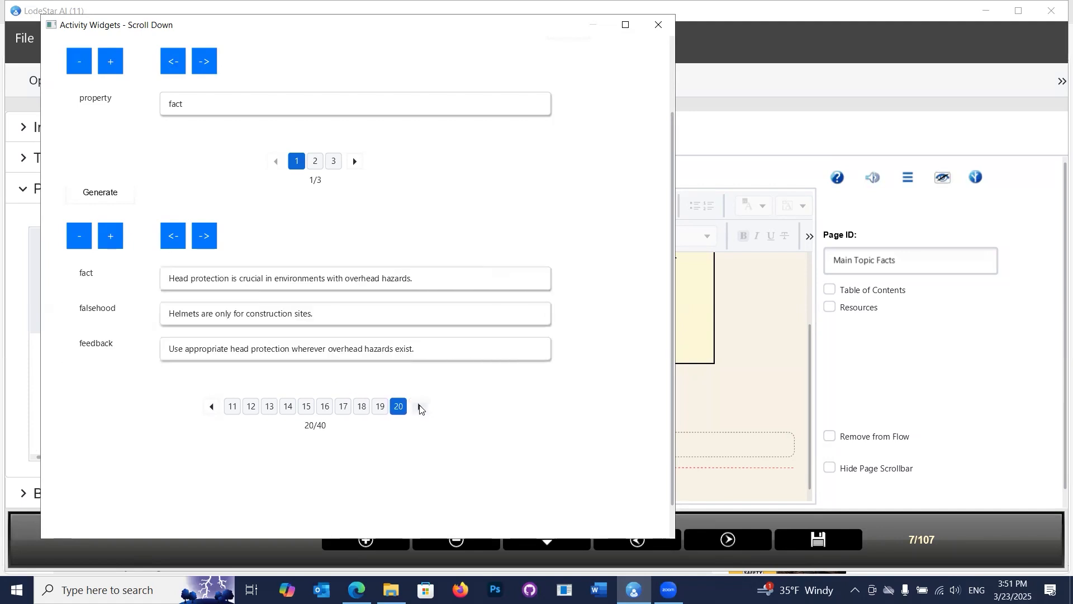
pyautogui.doubleClick(420, 407)
pyautogui.doubleClick(420, 407)
pyautogui.click(420, 407)
pyautogui.doubleClick(420, 407)
pyautogui.doubleClick(420, 407)
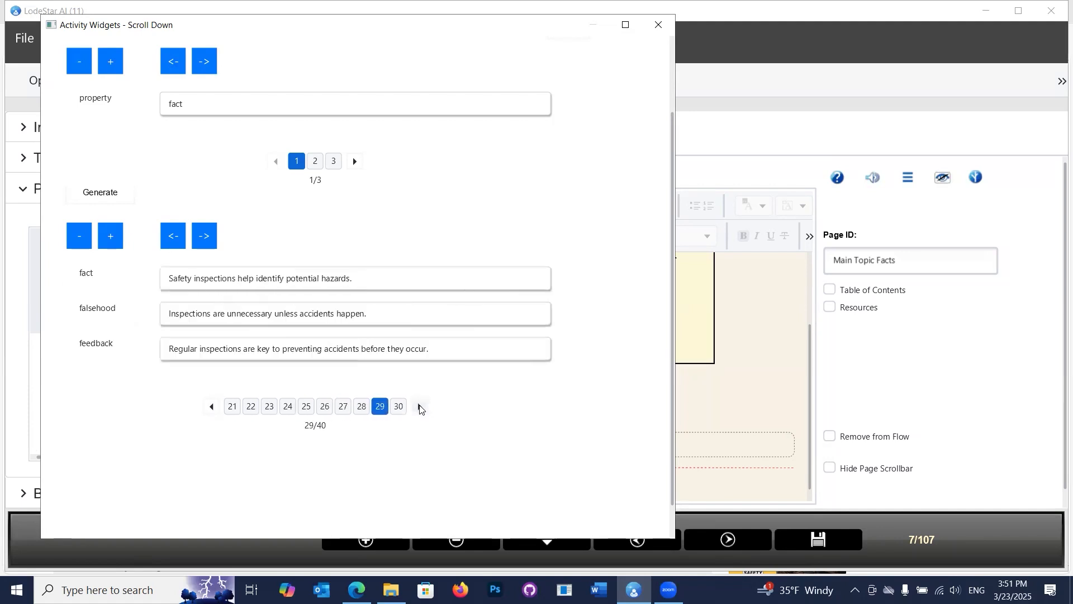
pyautogui.doubleClick(420, 407)
pyautogui.doubleClick(420, 407)
pyautogui.click(420, 406)
pyautogui.doubleClick(420, 407)
pyautogui.doubleClick(420, 407)
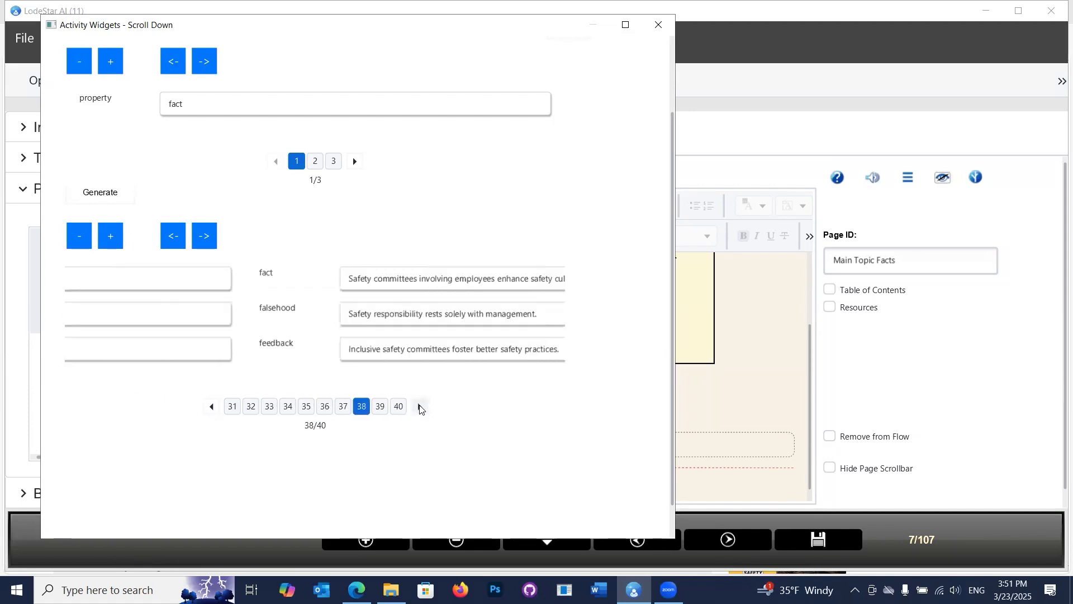
pyautogui.doubleClick(420, 407)
# Step: Accept the factsheet1 dataset and save the project
pyautogui.scroll(-1, 518, 259)
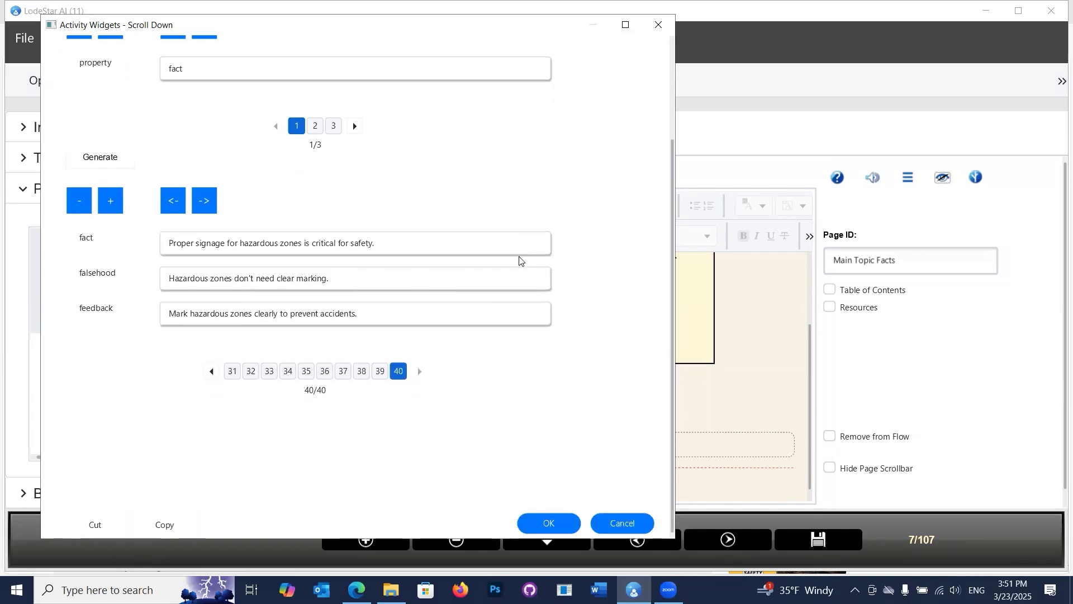
pyautogui.click(547, 523)
pyautogui.click(842, 539)
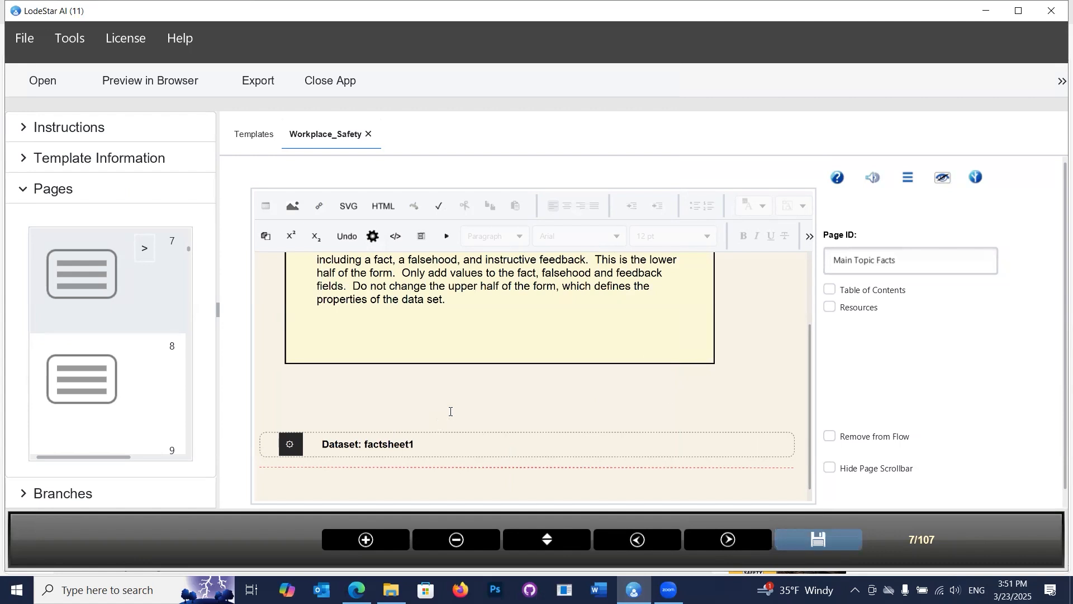
# Step: Go to page 8, read the Step Six instructions and open the factsheet2 dataset for editing
pyautogui.click(725, 539)
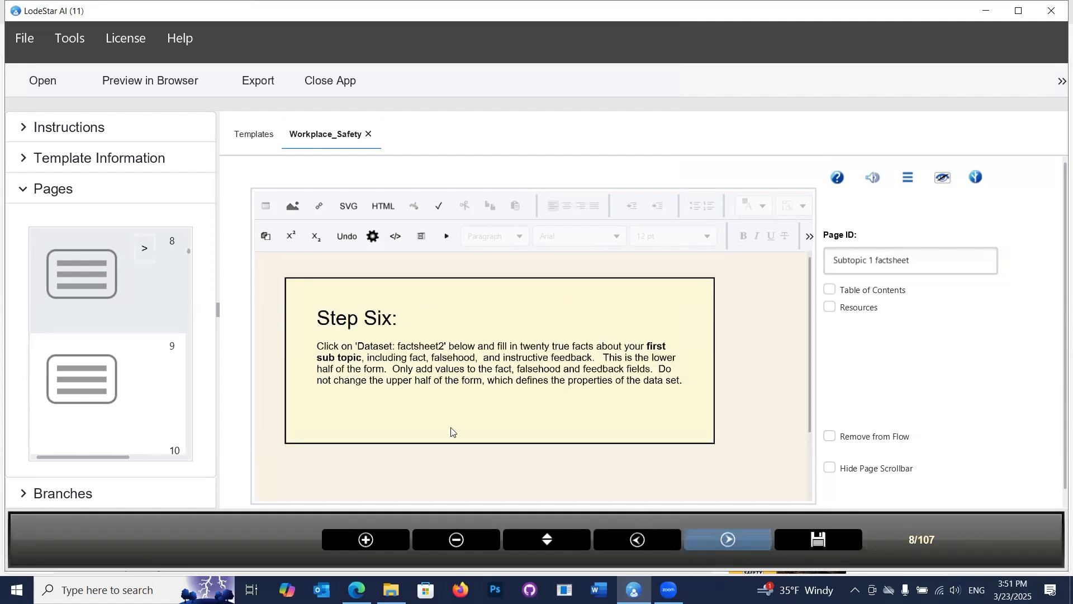
pyautogui.scroll(-1, 433, 368)
pyautogui.scroll(-1, 385, 337)
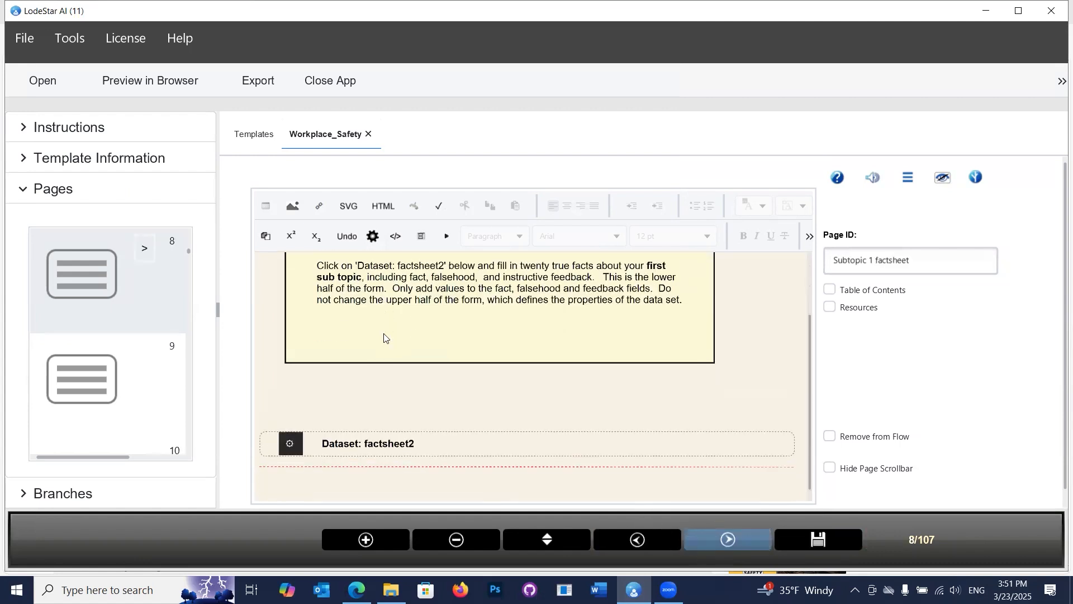
pyautogui.scroll(1, 431, 327)
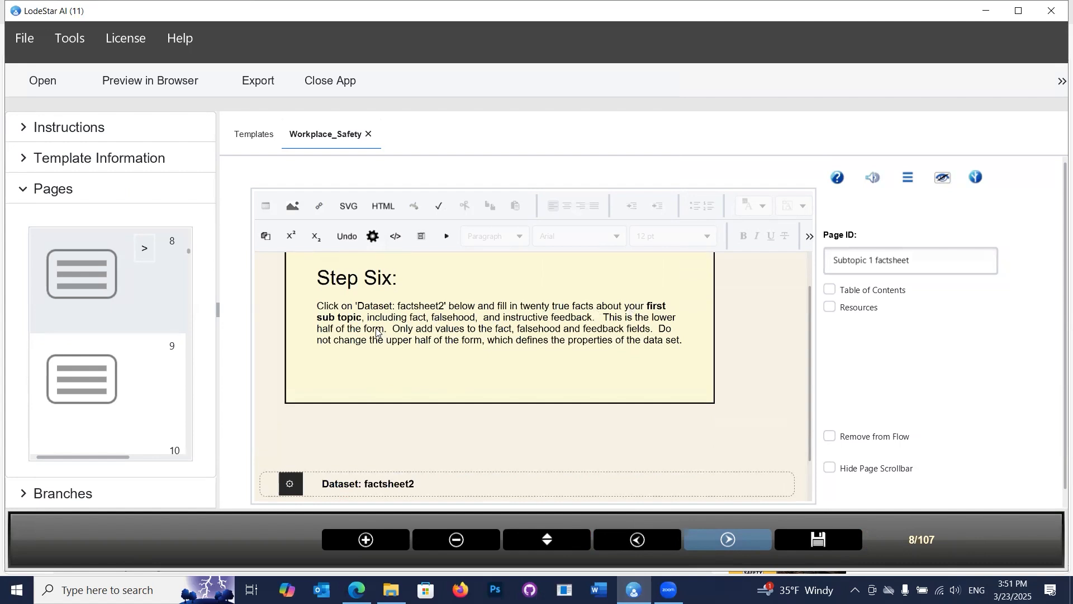
pyautogui.scroll(-1, 399, 382)
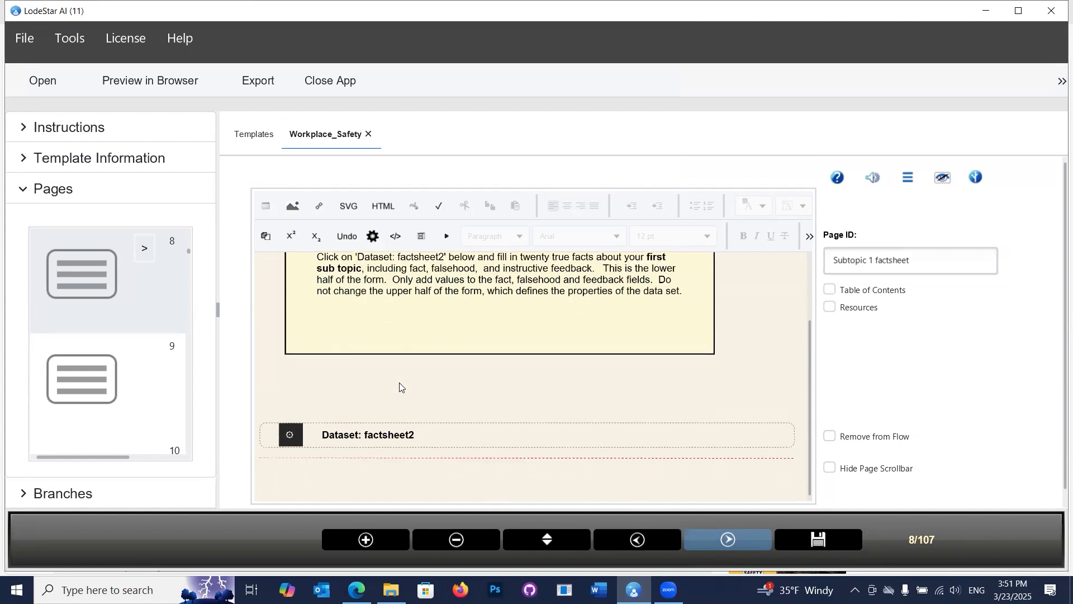
pyautogui.click(290, 440)
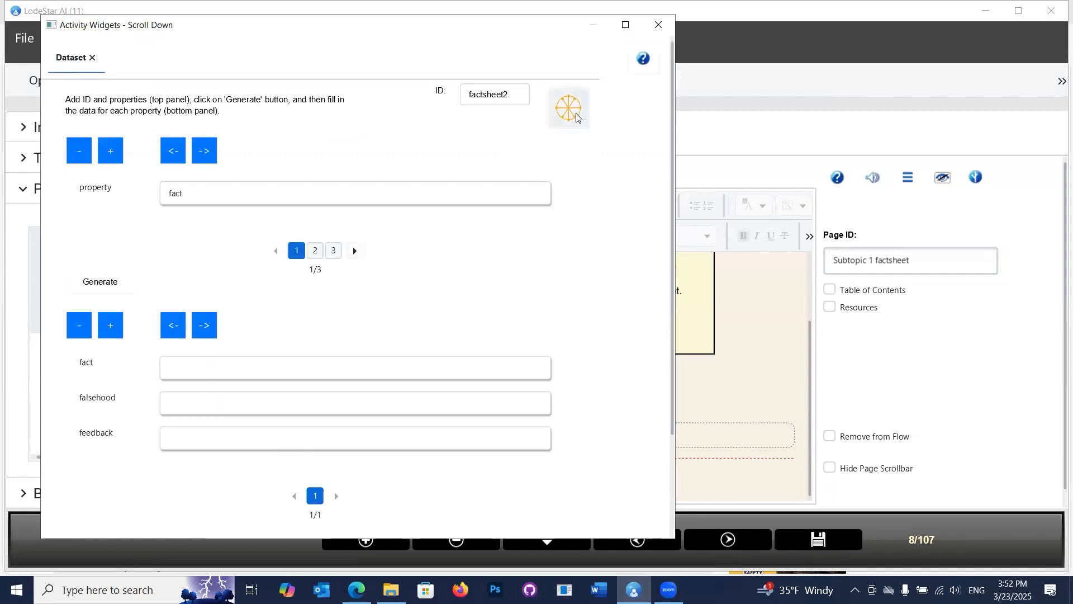
# Step: Start an AI prompt for factsheet2 and paste in the copied general workplace safety prompt
pyautogui.click(569, 108)
pyautogui.click(361, 258)
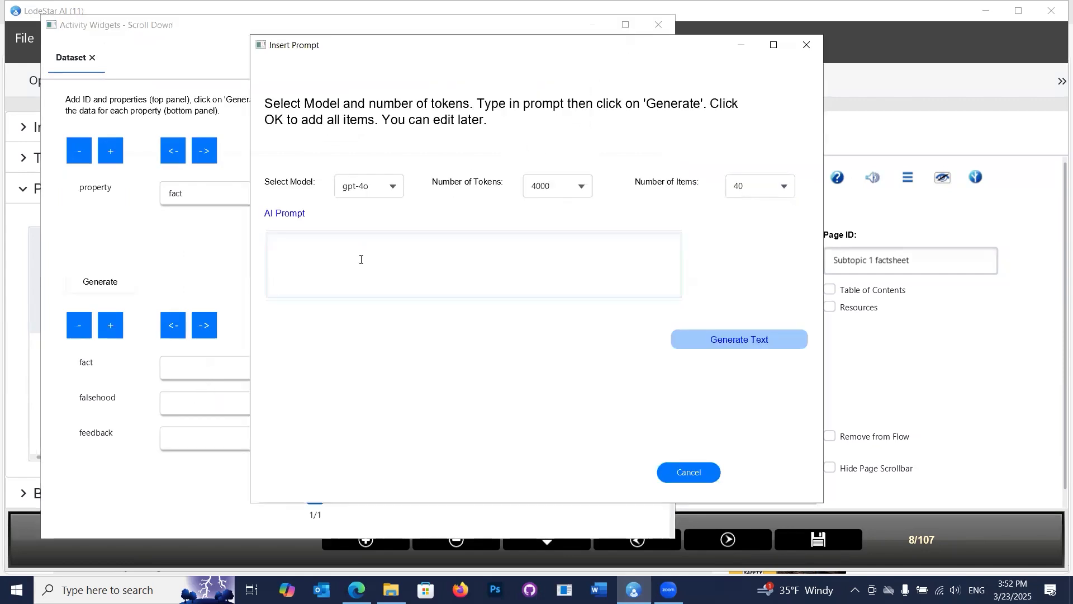
pyautogui.write('Generate forty facts about general workplace safety, including matching falsehoods and instructive feedback.')
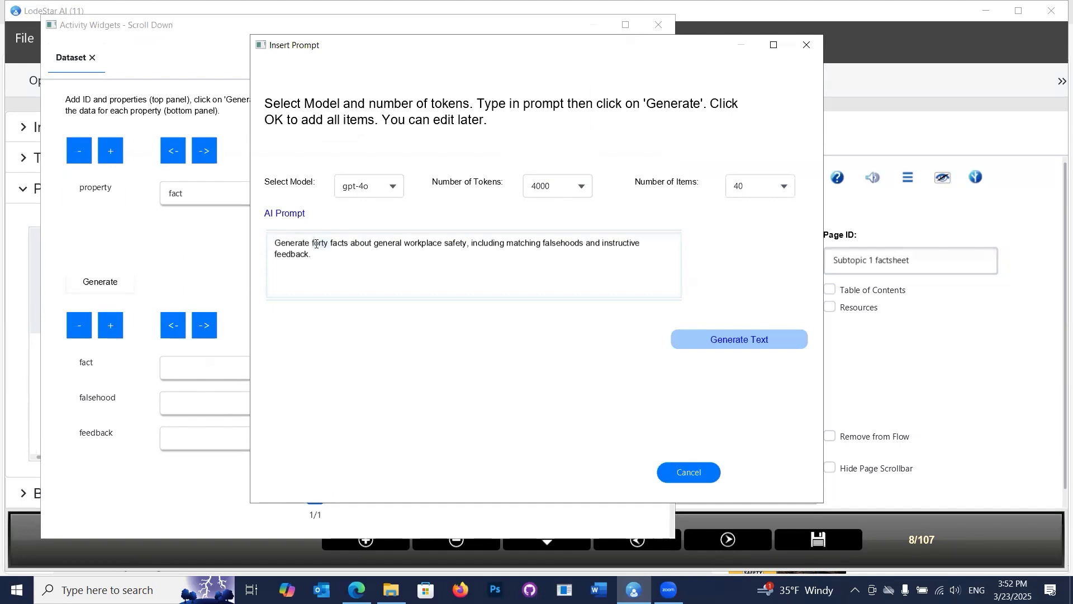
# Step: Reword the prompt to "Generate 20 facts about workplace fire safety, including matching falsehoods and instructive feedback." and select the whole text
pyautogui.press('Delete')
pyautogui.press('Delete')
pyautogui.press('Delete')
pyautogui.press('Delete')
pyautogui.press('Delete')
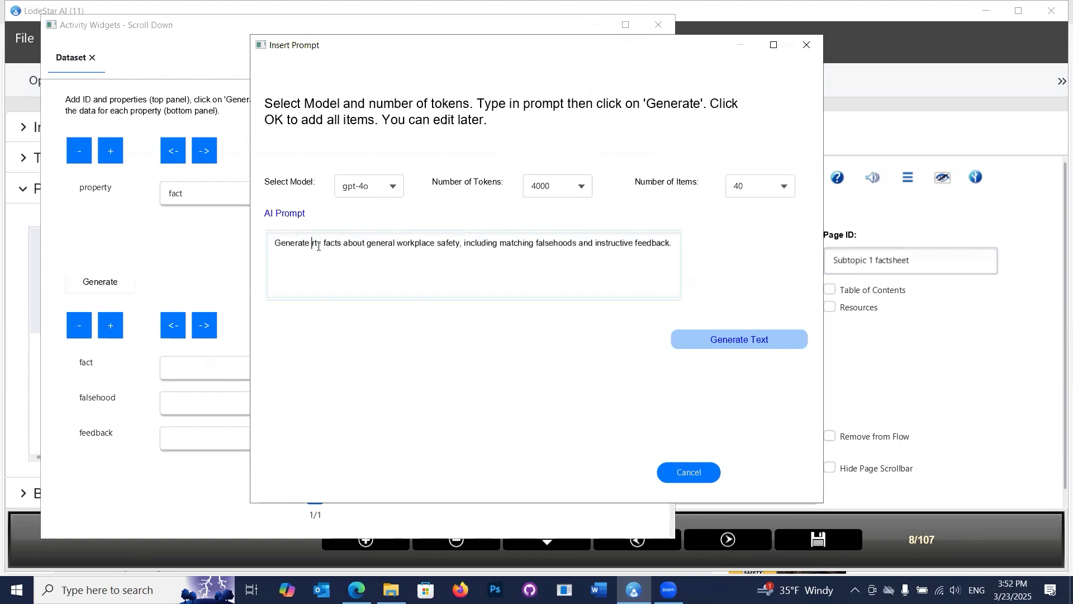
pyautogui.write('20')
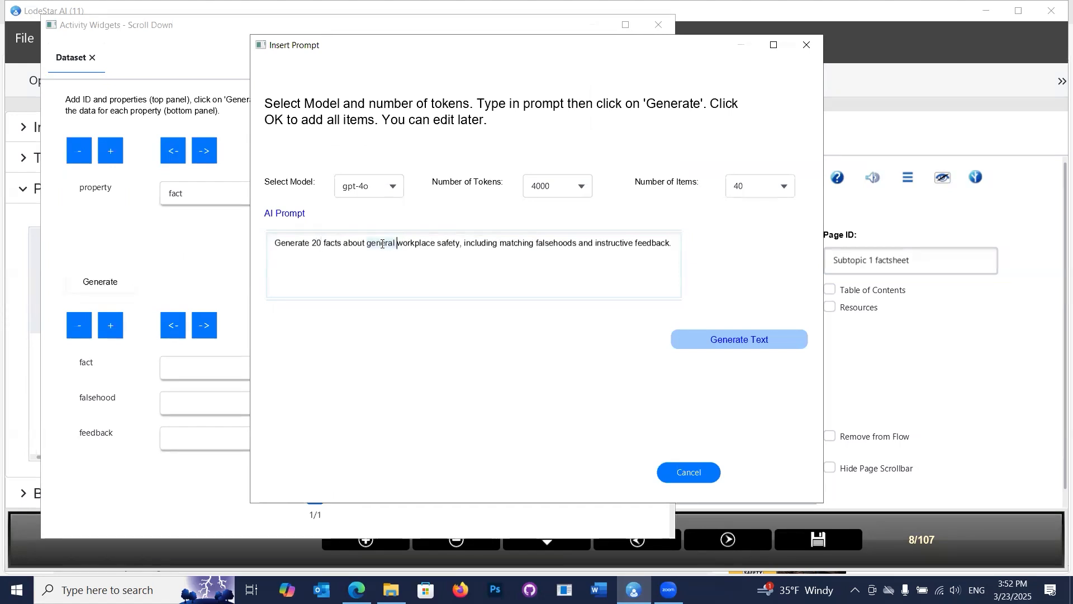
pyautogui.press('BackSpace')
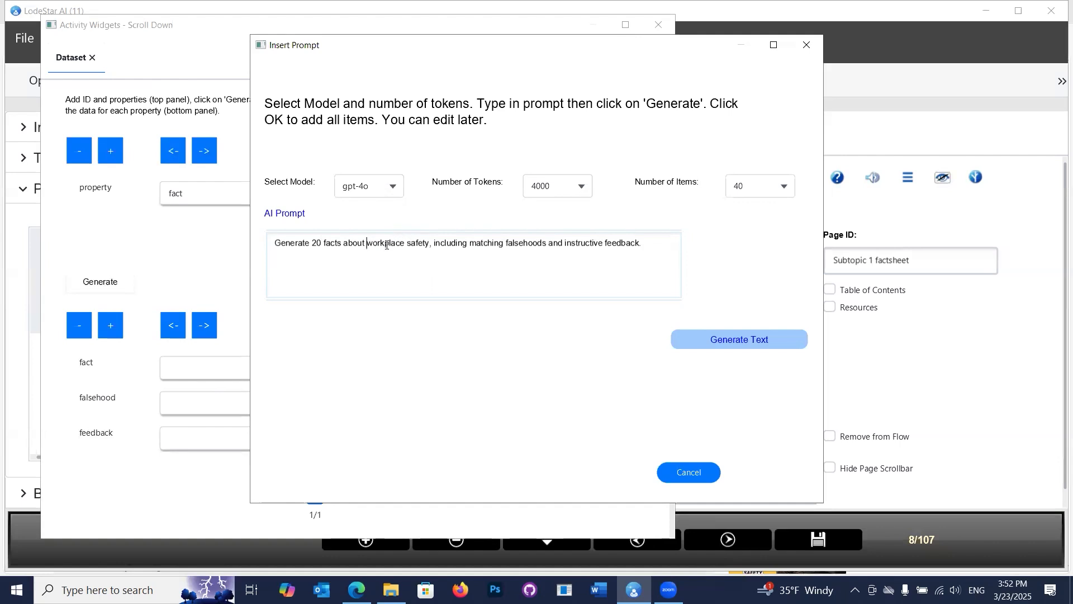
pyautogui.moveTo(370, 241); pyautogui.dragTo(421, 241)
pyautogui.write('fire')
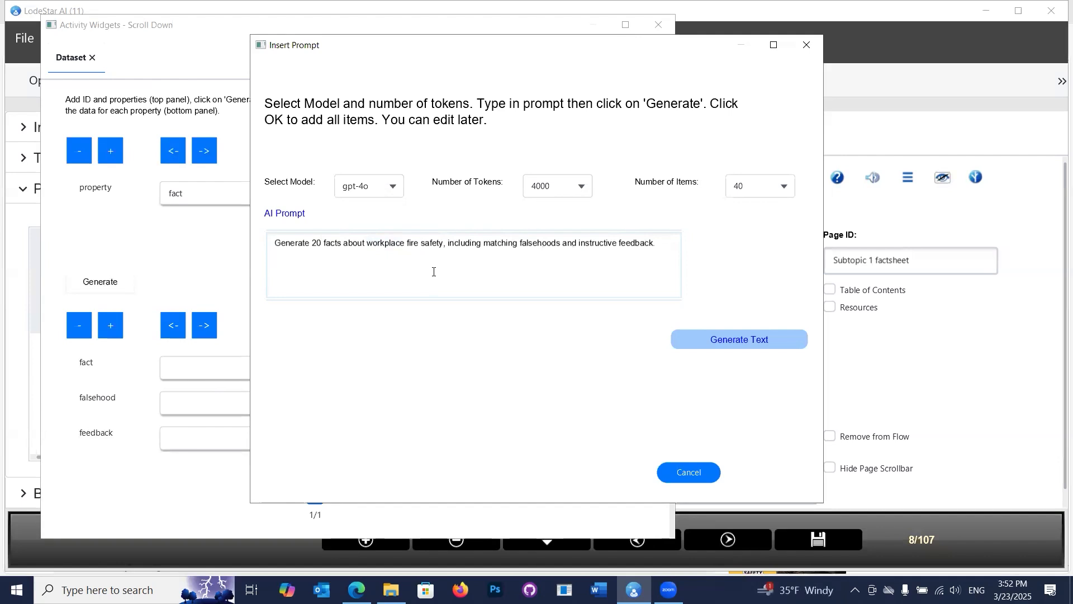
pyautogui.moveTo(663, 244); pyautogui.dragTo(247, 237)
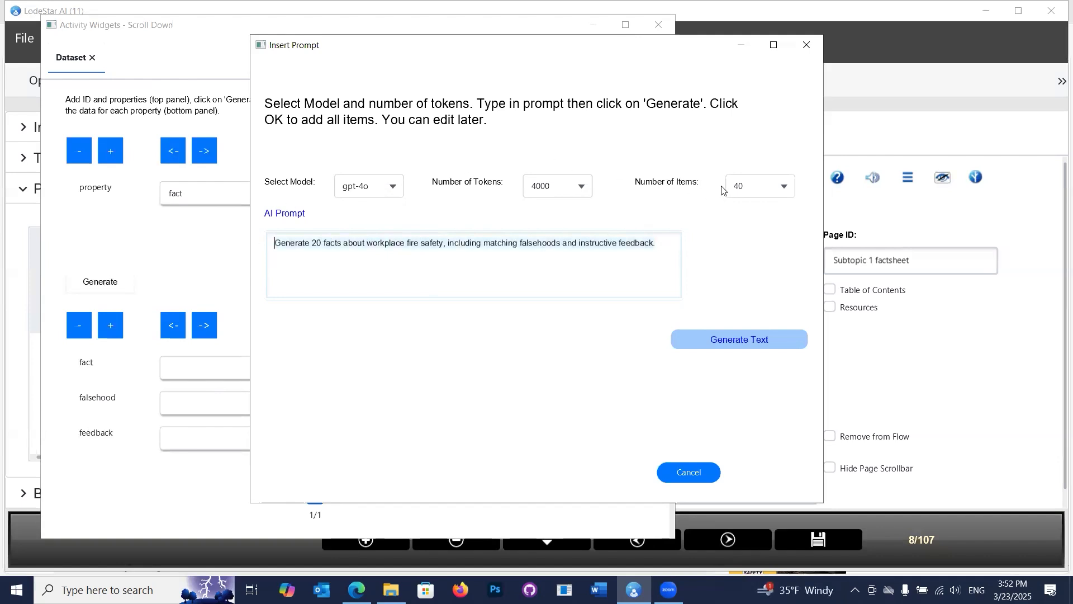
# Step: Set the number of items to 20, generate the fire safety facts and add them to the factsheet2 dataset
pyautogui.click(741, 187)
pyautogui.click(744, 333)
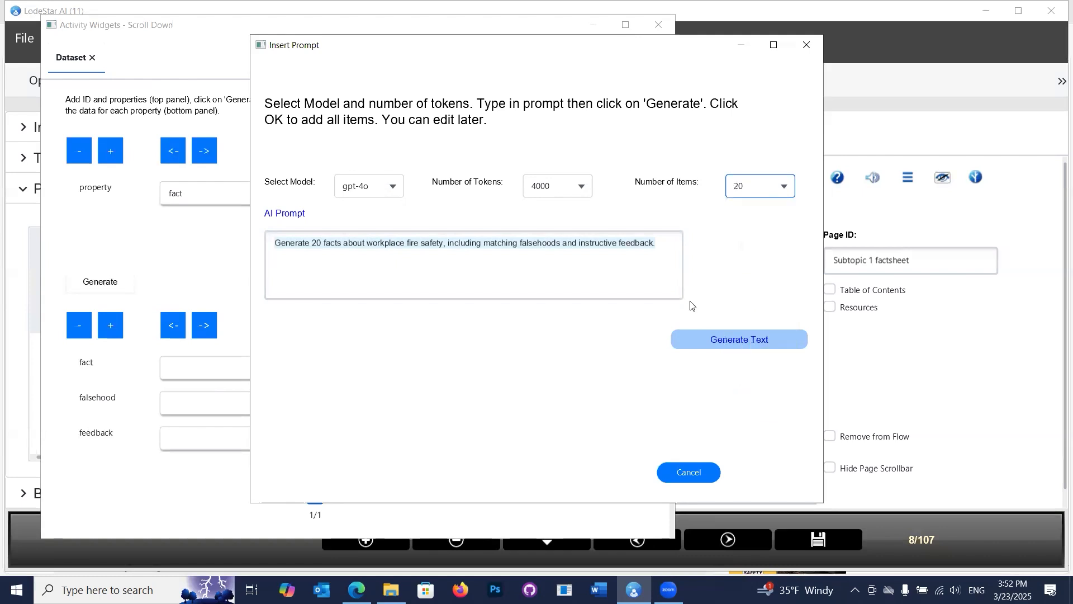
pyautogui.click(733, 339)
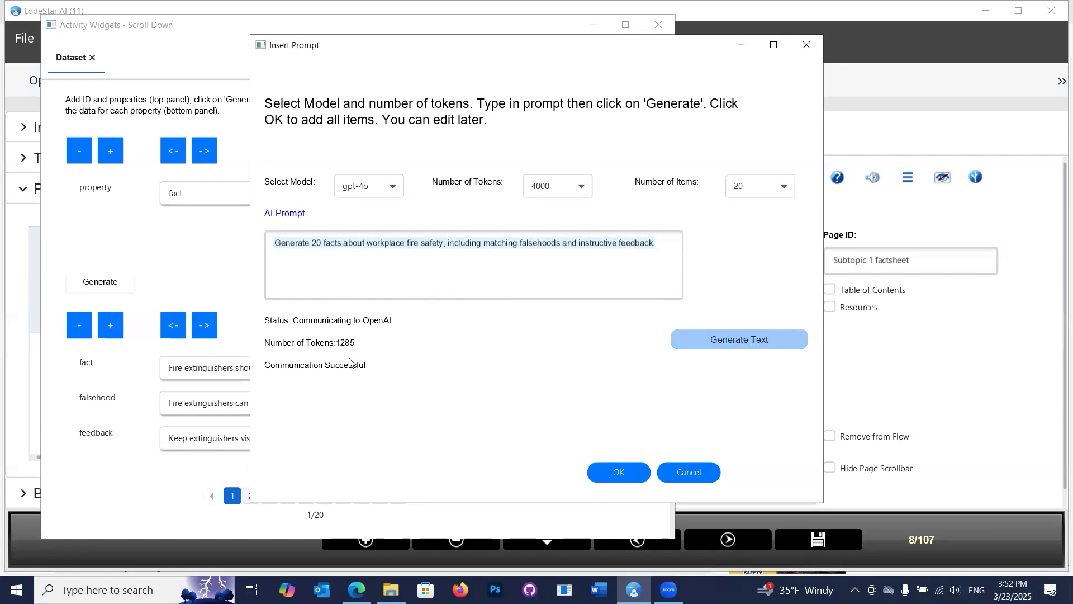
pyautogui.click(617, 472)
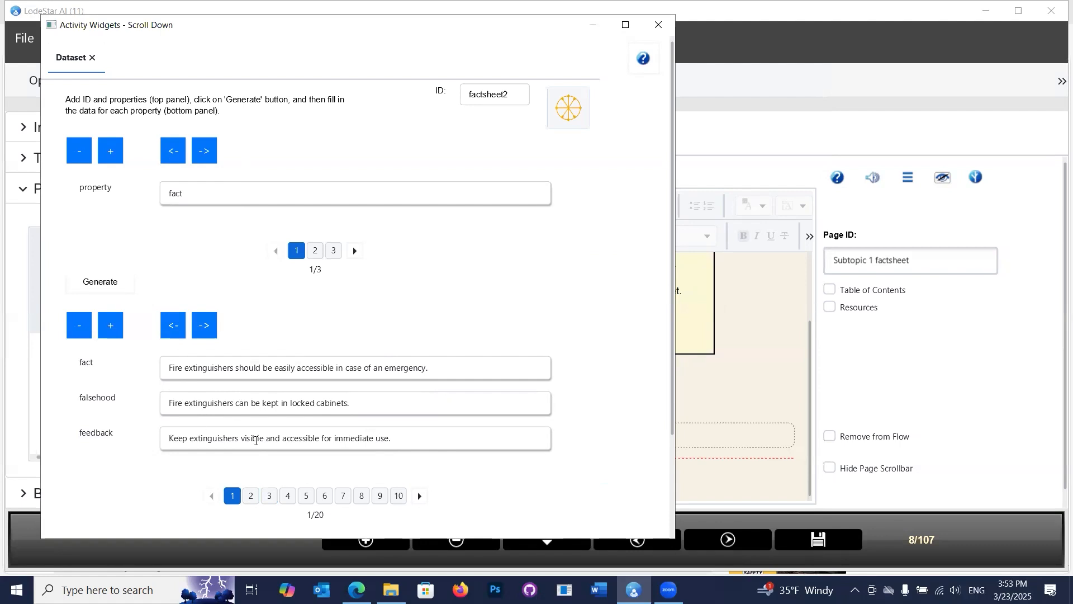
# Step: Check the first six fire safety entries, accept the factsheet2 dataset and save the project
pyautogui.scroll(-3, 352, 344)
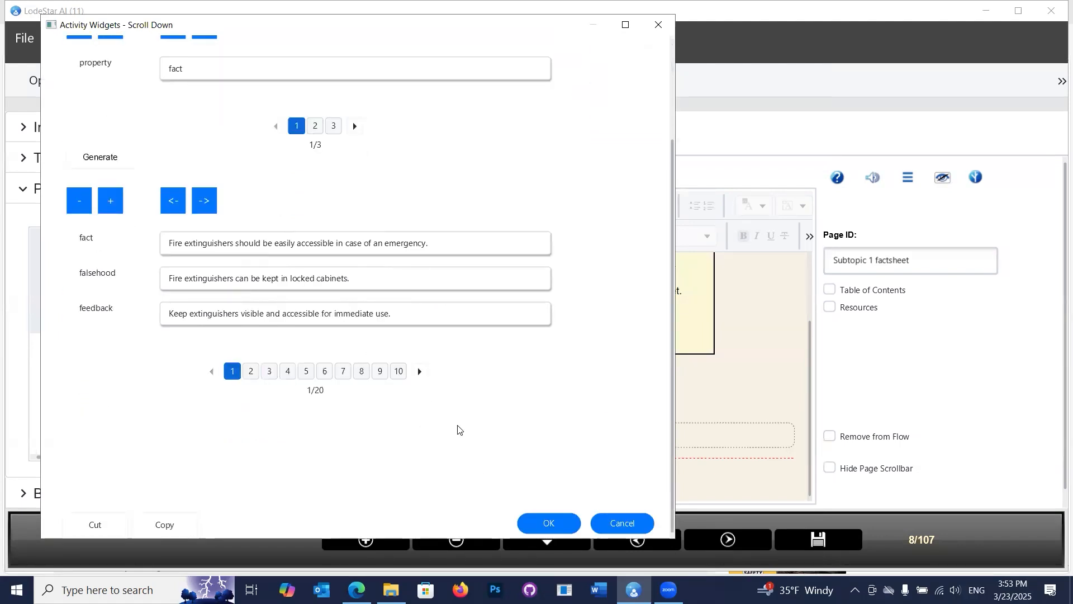
pyautogui.click(419, 371)
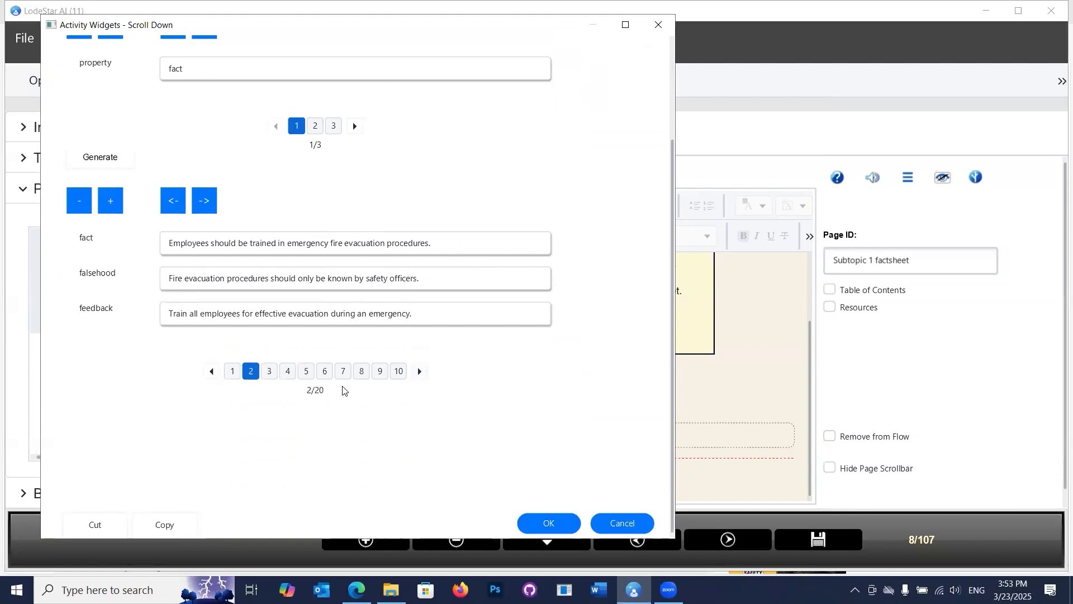
pyautogui.click(420, 372)
pyautogui.click(420, 372)
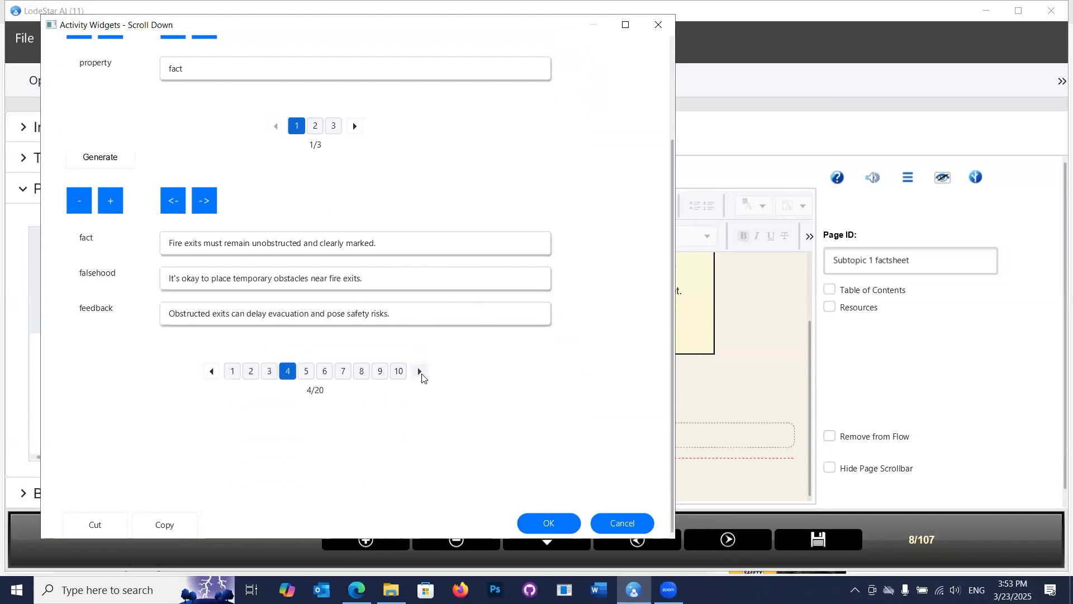
pyautogui.click(420, 372)
pyautogui.click(420, 372)
pyautogui.click(578, 527)
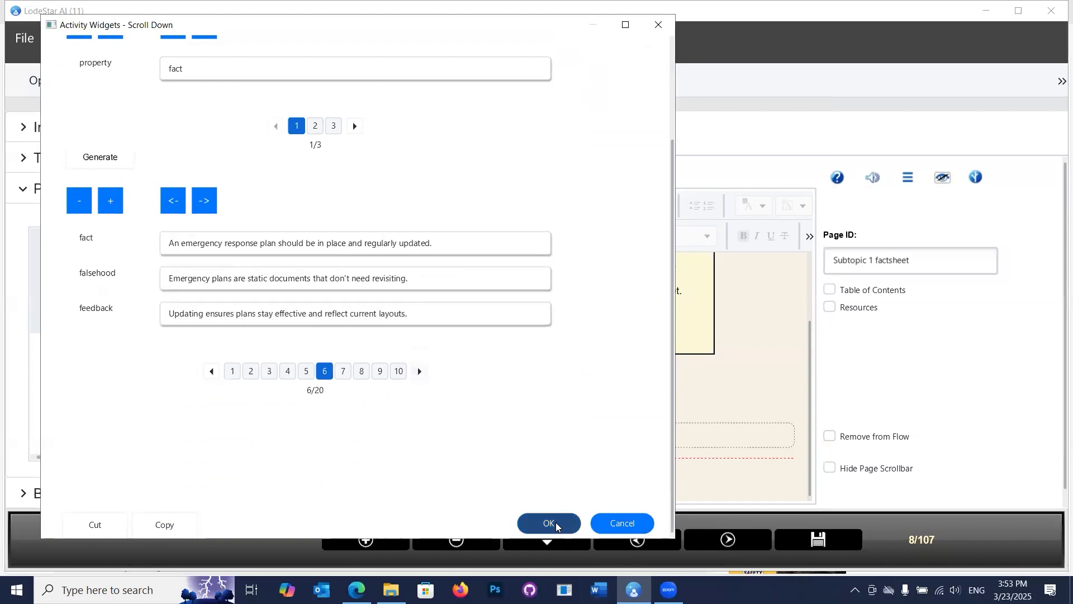
pyautogui.click(831, 542)
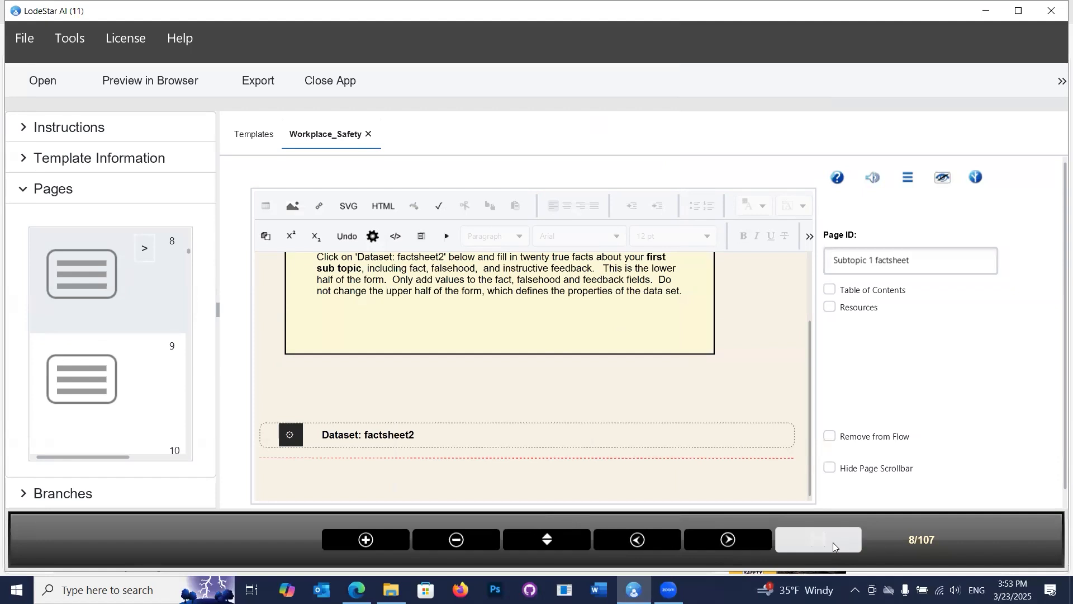
# Step: Go to page 9, read the Step Seven instructions and start an AI Text Generation widget there
pyautogui.click(732, 540)
pyautogui.scroll(-2, 511, 306)
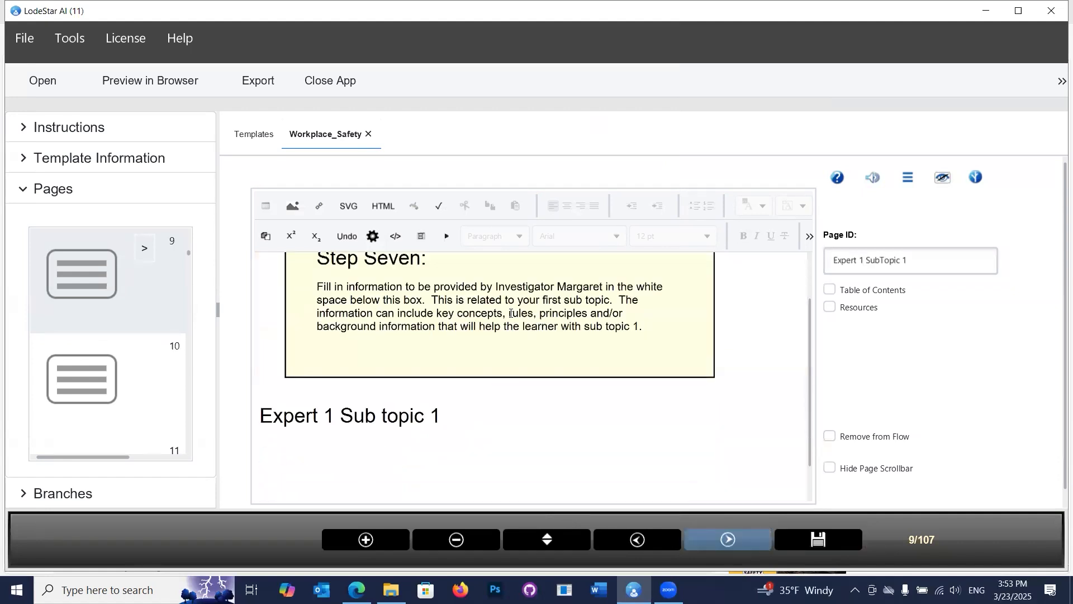
pyautogui.scroll(1, 510, 312)
pyautogui.scroll(1, 418, 334)
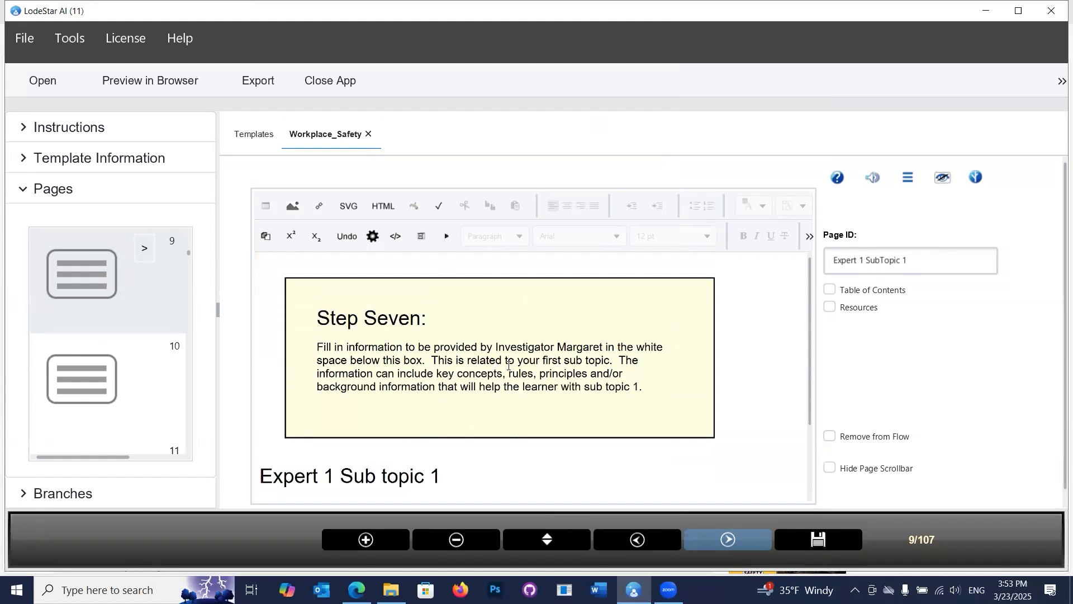
pyautogui.scroll(-1, 421, 343)
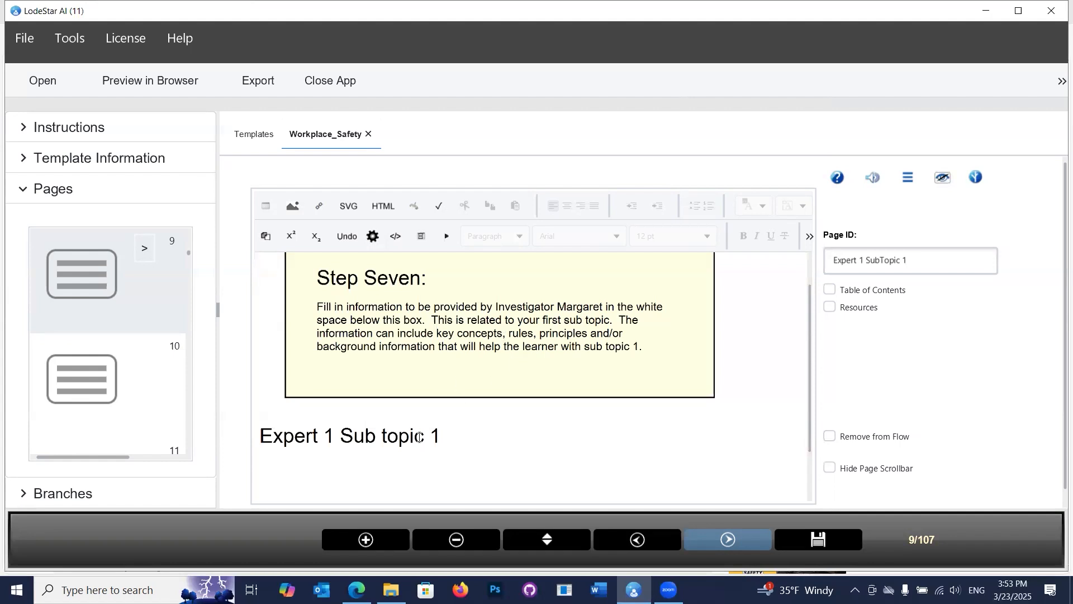
pyautogui.click(372, 237)
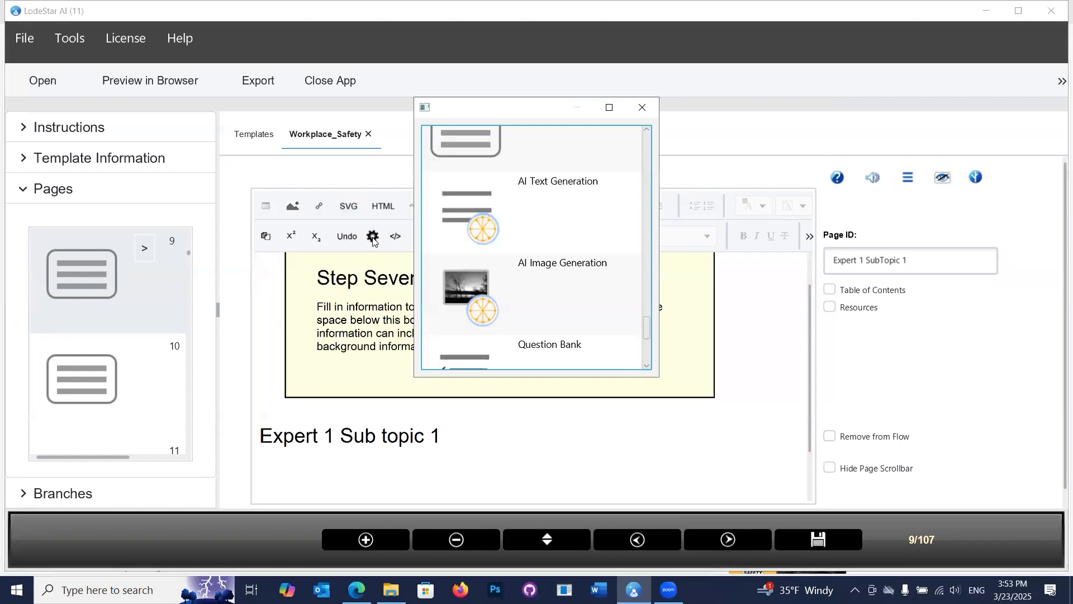
pyautogui.click(484, 197)
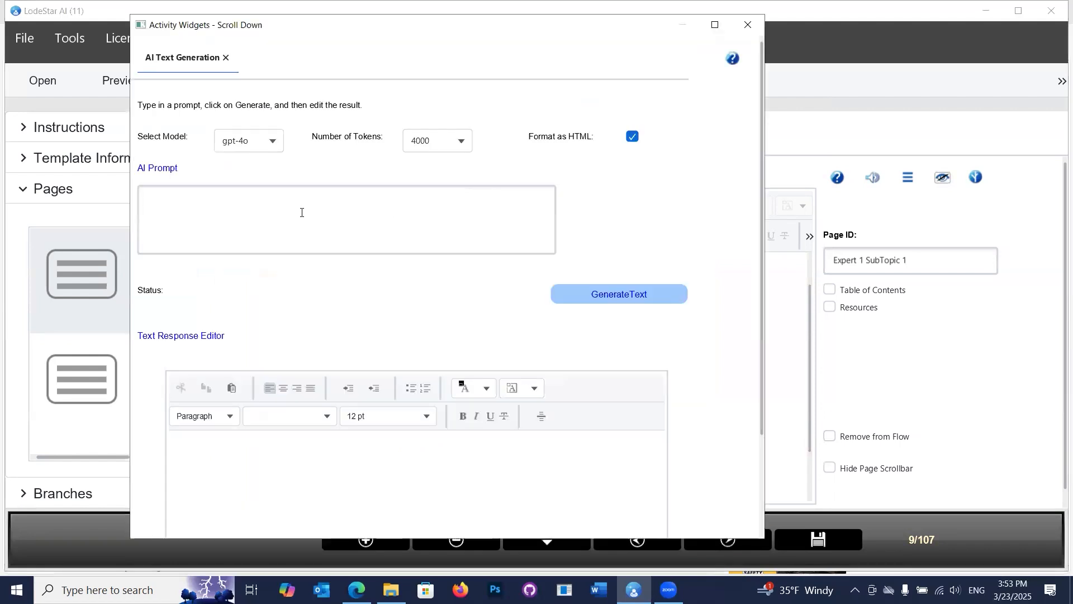
# Step: Generate AI text from the prompt "Write a paragraph about fire safety in the workplace."
pyautogui.click(292, 203)
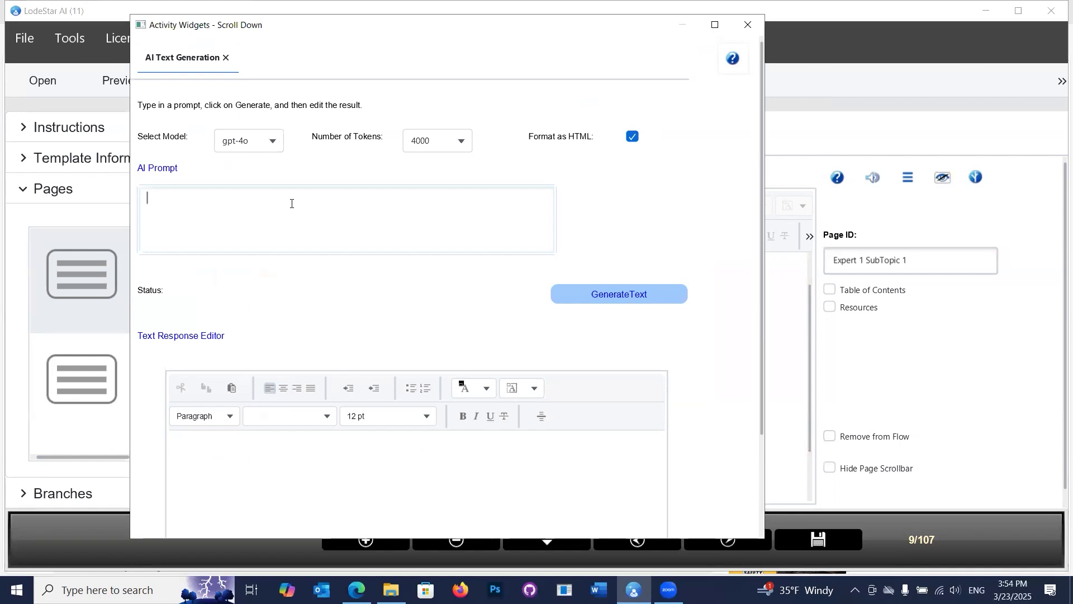
pyautogui.write('Ex')
pyautogui.press('BackSpace')
pyautogui.press('BackSpace')
pyautogui.write('Write a paragraph about fire')
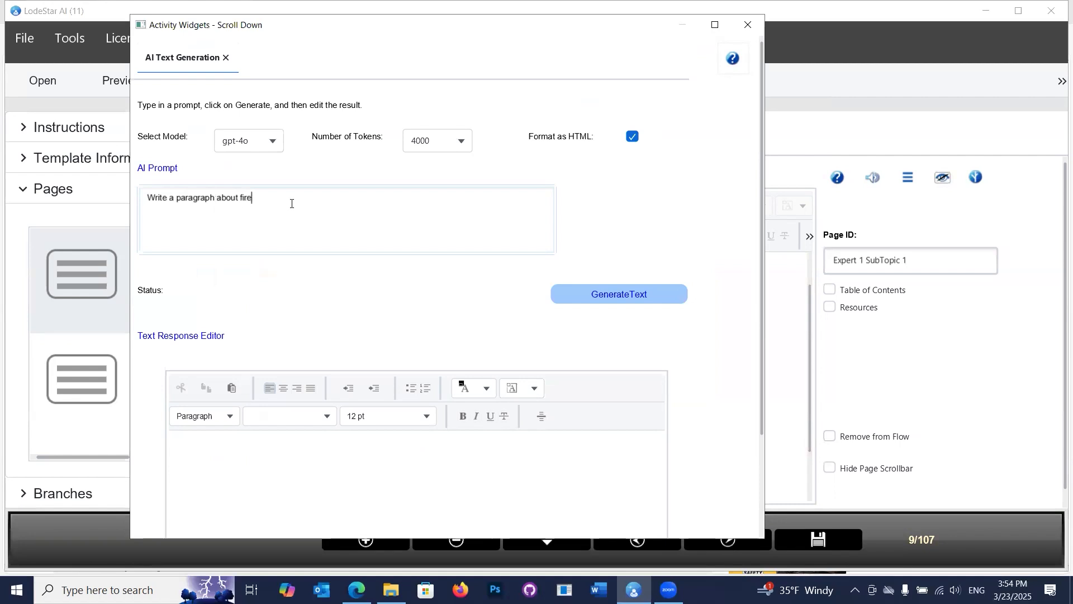
pyautogui.write(' safety in the workplace.')
pyautogui.click(593, 302)
pyautogui.scroll(-2, 396, 271)
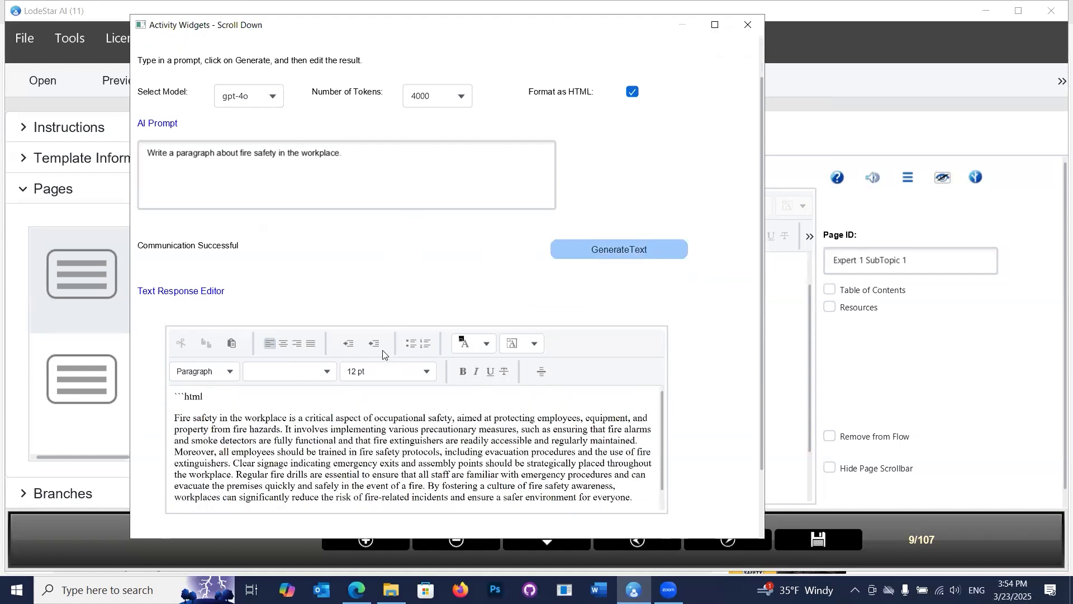
# Step: Remove the stray ```html line above the generated fire safety paragraph and insert the text into page 9
pyautogui.scroll(2, 241, 383)
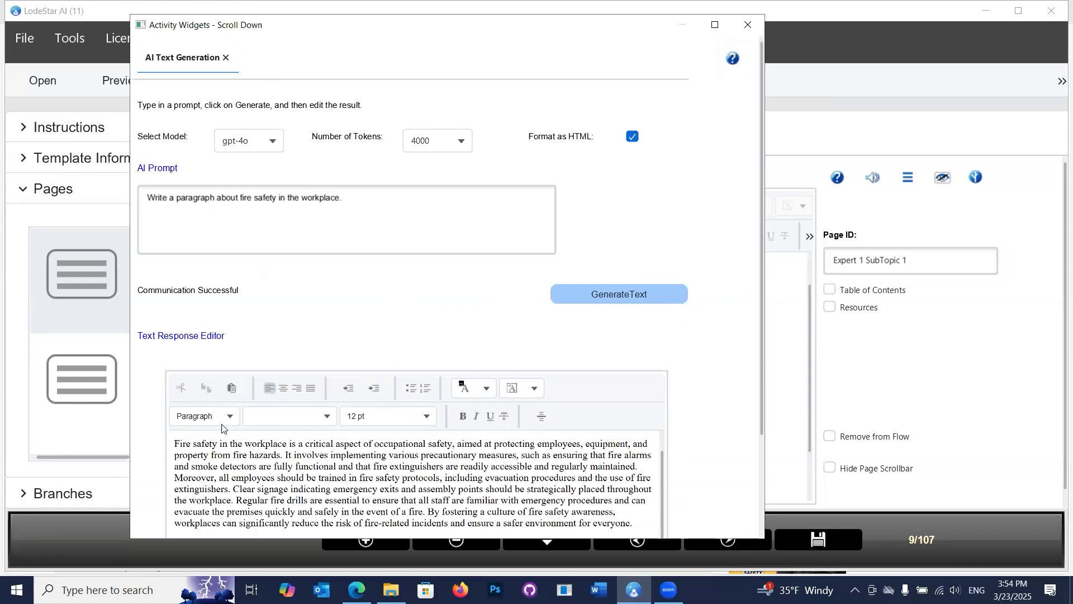
pyautogui.scroll(1, 215, 438)
pyautogui.moveTo(207, 441); pyautogui.dragTo(158, 430)
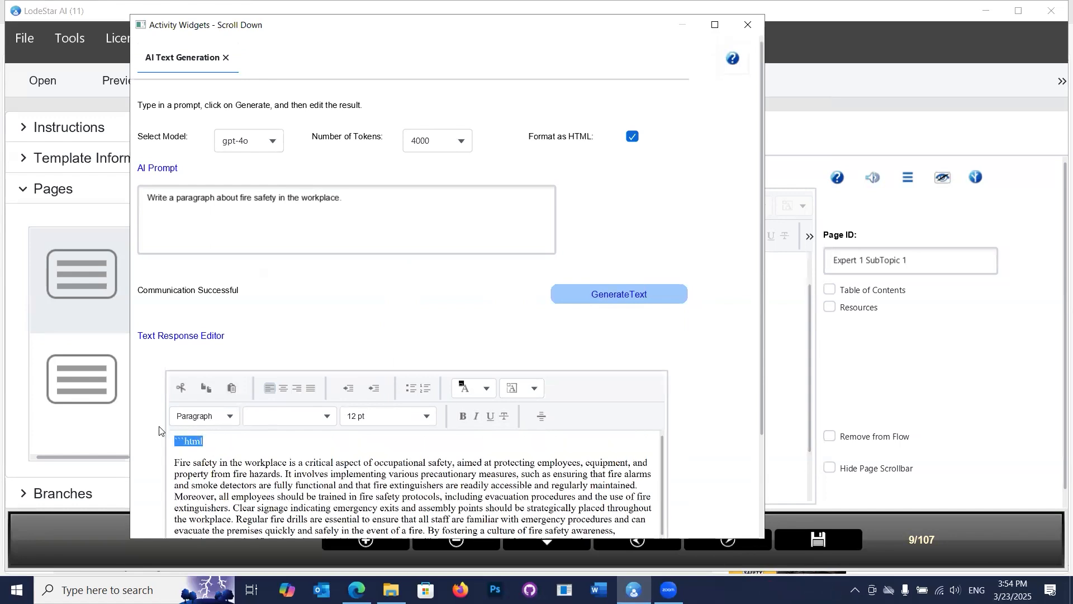
pyautogui.press('BackSpace')
pyautogui.press('Delete')
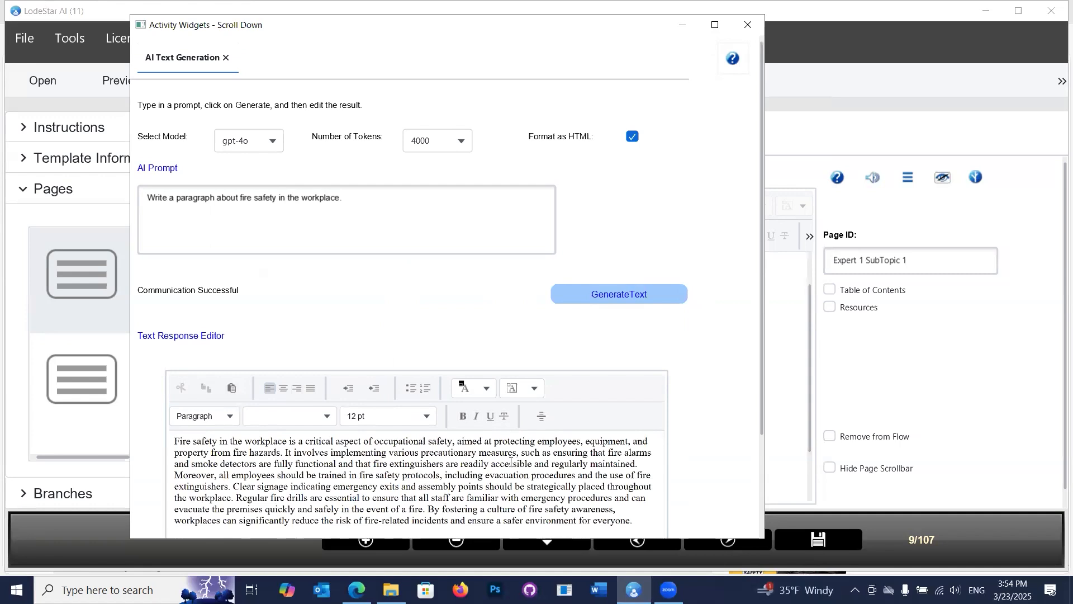
pyautogui.scroll(-2, 674, 361)
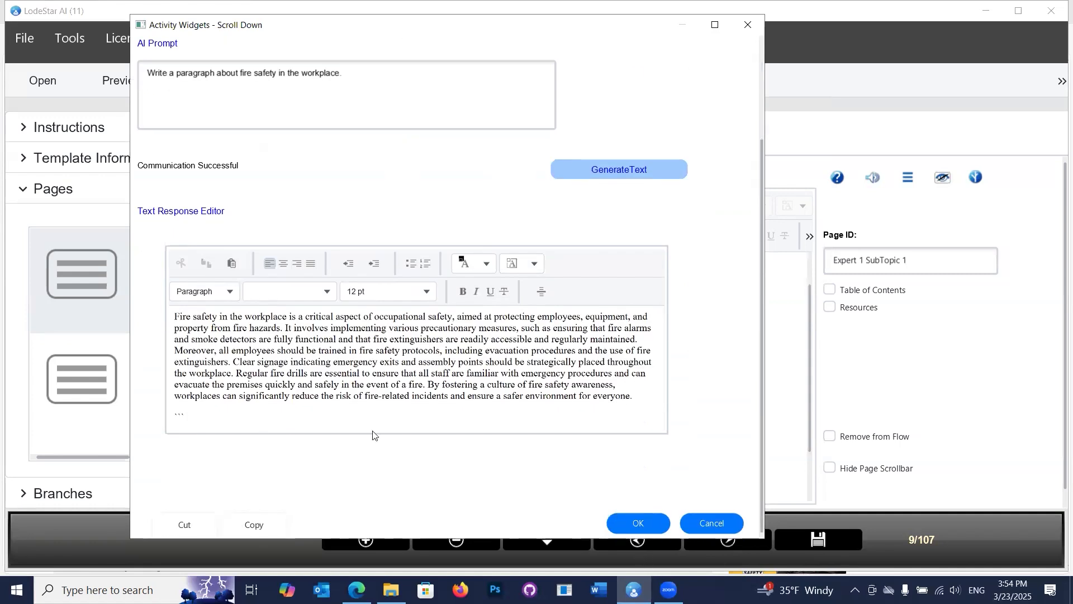
pyautogui.click(637, 523)
# Step: Delete the placeholder heading "Expert 1 Sub topic 1" and the blank space above the fire safety paragraph
pyautogui.scroll(-3, 475, 421)
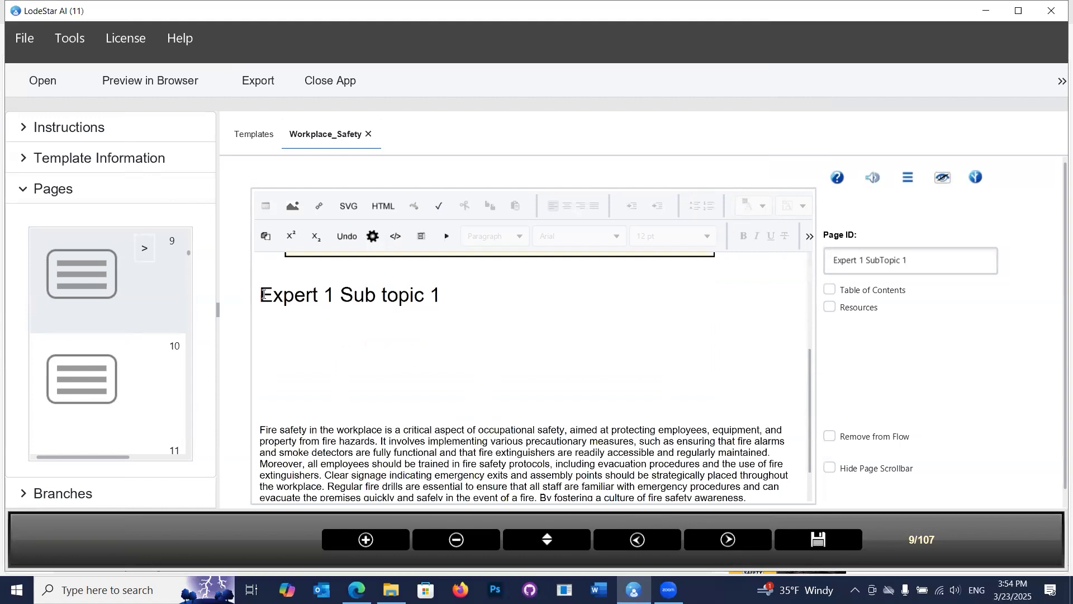
pyautogui.moveTo(263, 295); pyautogui.dragTo(276, 401)
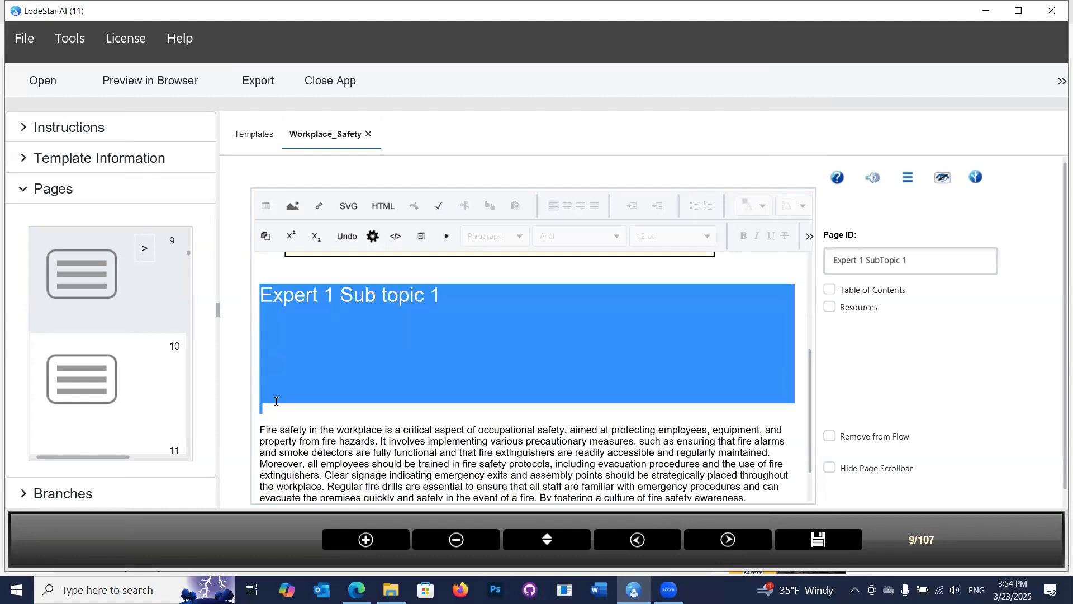
pyautogui.press('Delete')
pyautogui.press('Delete')
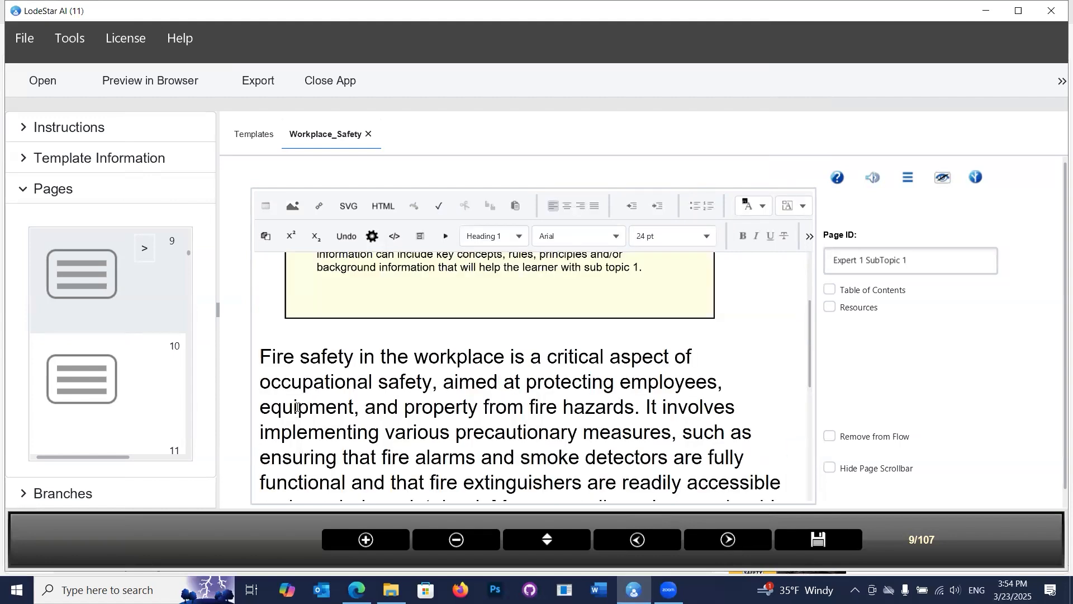
# Step: Set the font size of the whole fire safety paragraph on page 9 to 18 pt
pyautogui.moveTo(261, 364); pyautogui.dragTo(647, 452)
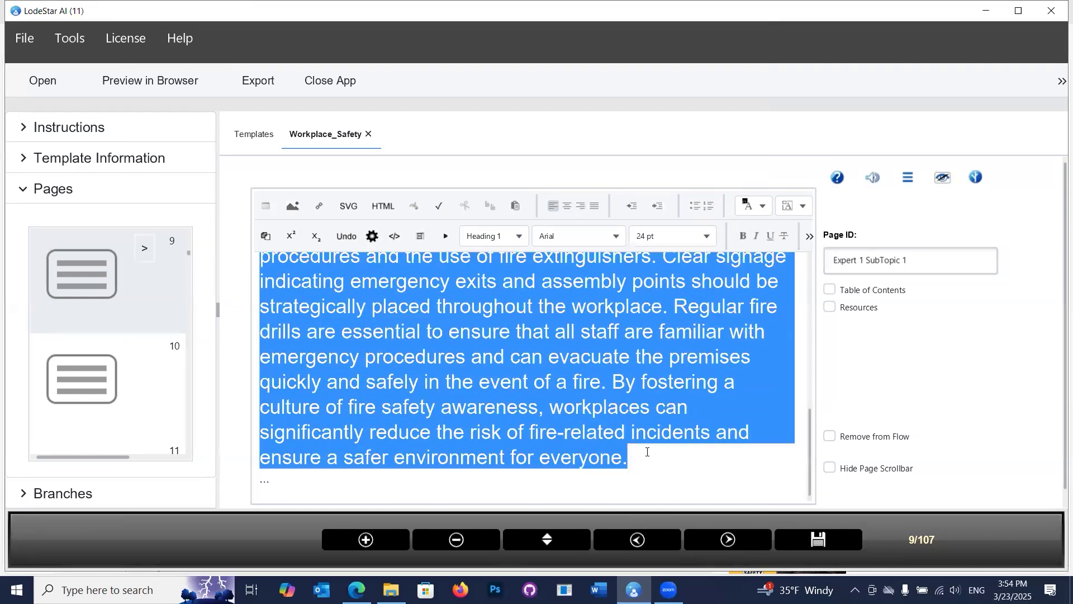
pyautogui.click(653, 236)
pyautogui.click(655, 347)
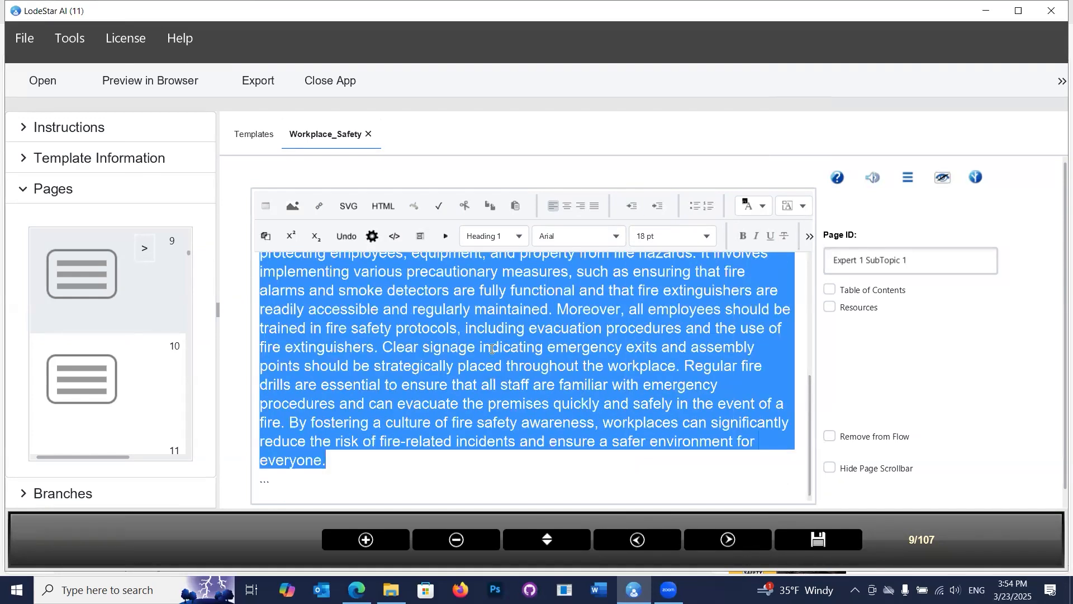
pyautogui.click(536, 351)
pyautogui.scroll(3, 436, 381)
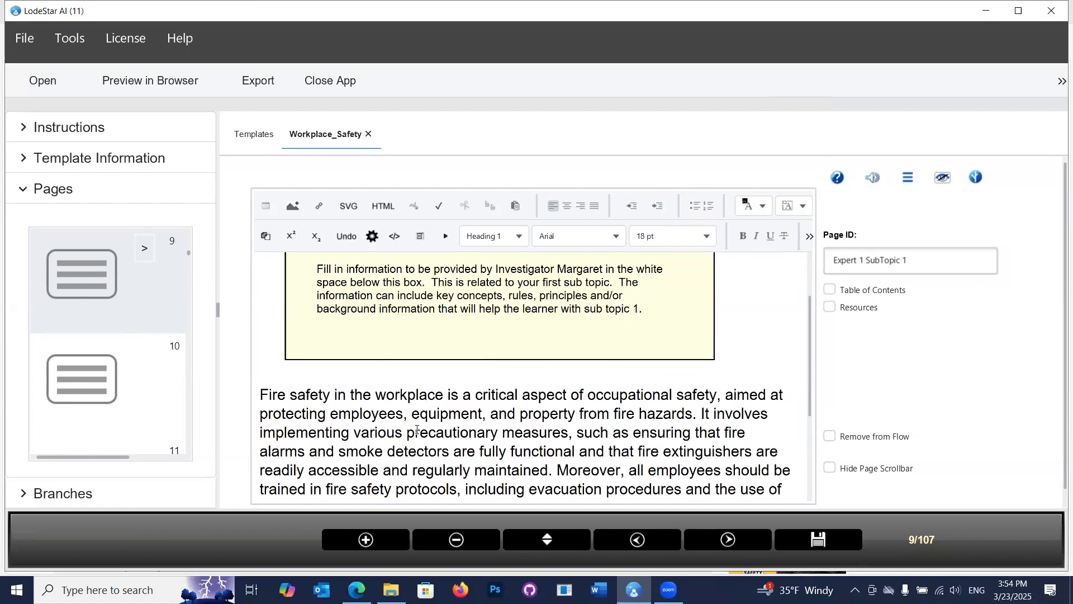
pyautogui.scroll(-2, 334, 417)
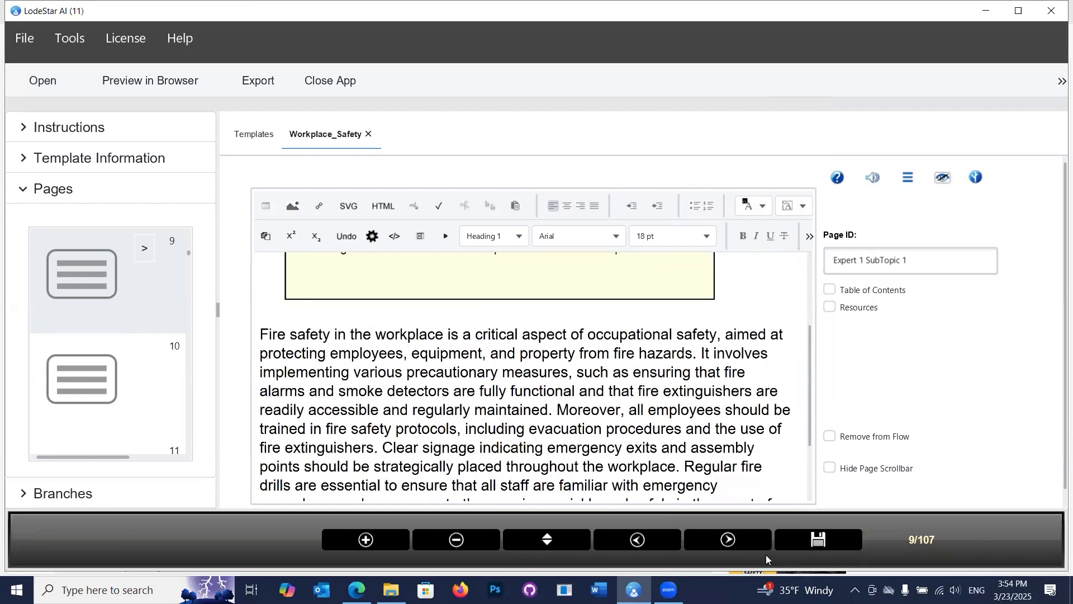
# Step: Examine the Step Eight instructions and placeholder on page 10, compare them with page 9, and continue to Step Nine on page 11
pyautogui.click(740, 543)
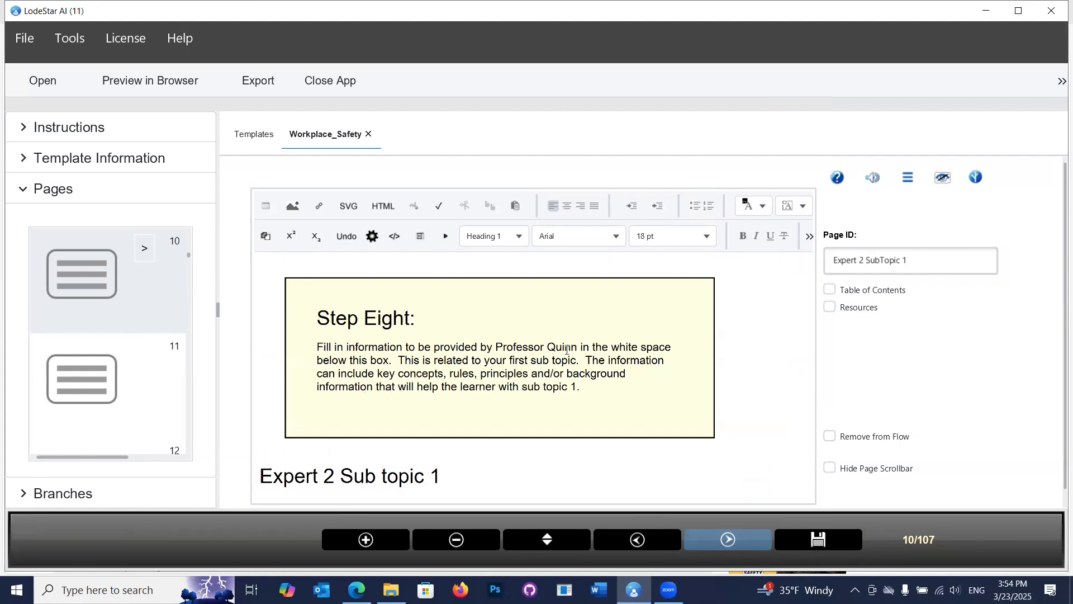
pyautogui.click(442, 475)
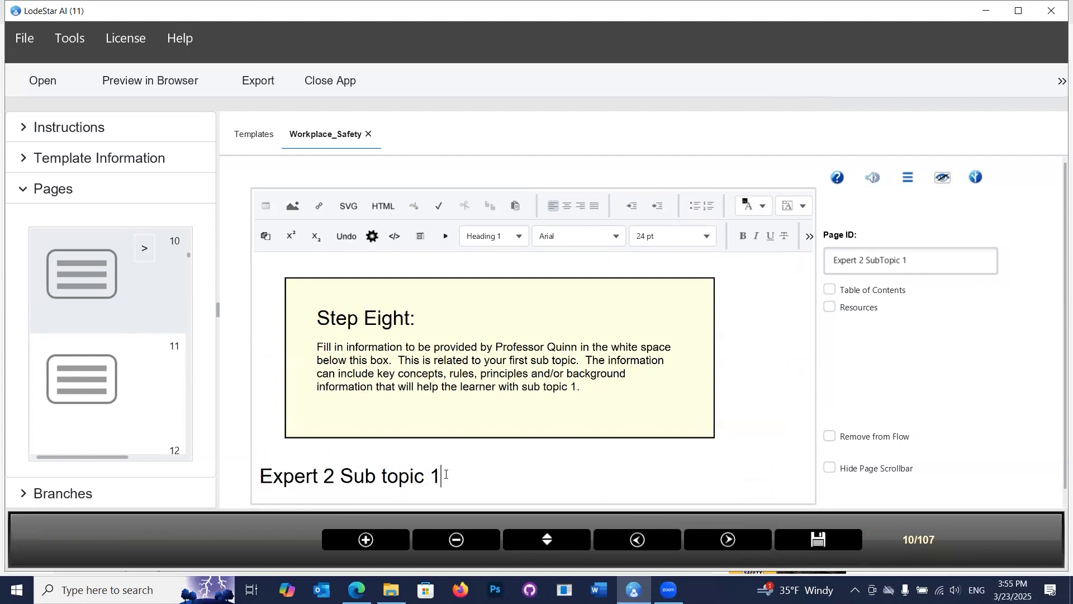
pyautogui.click(665, 546)
pyautogui.scroll(-3, 538, 370)
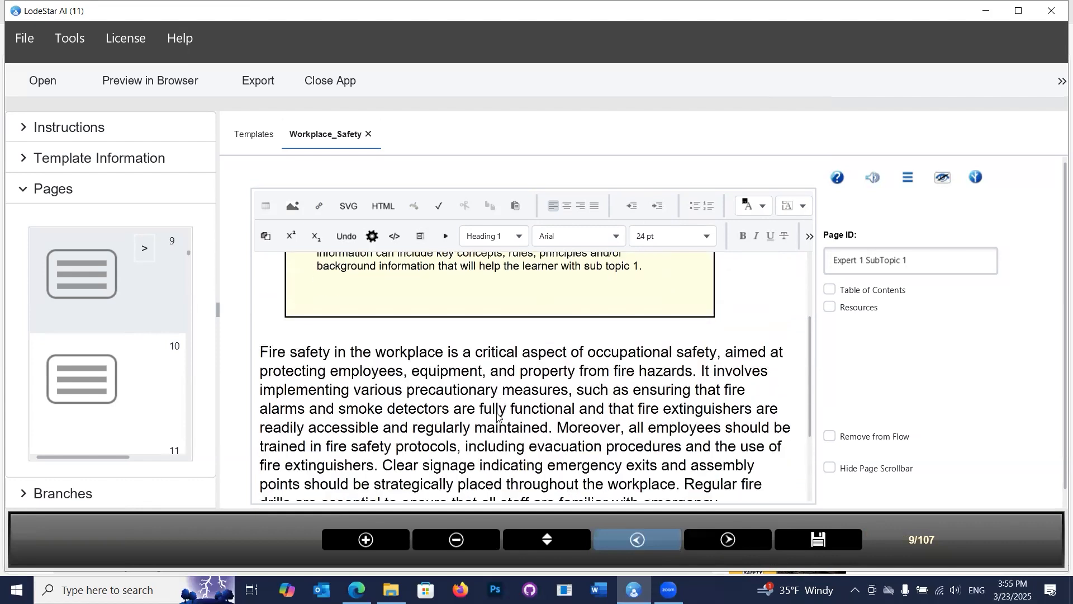
pyautogui.scroll(1, 497, 415)
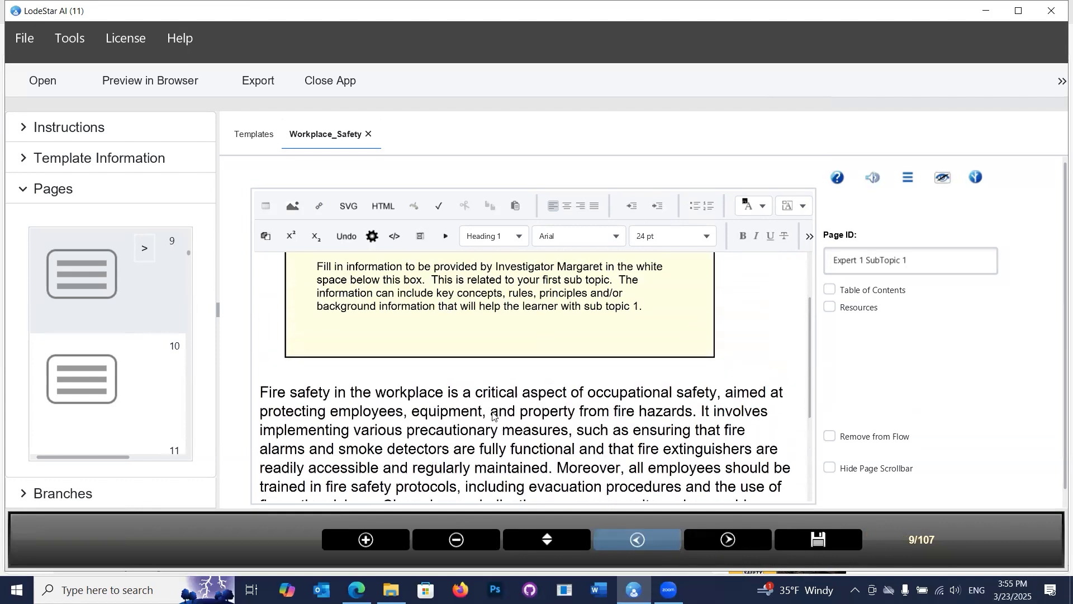
pyautogui.click(726, 540)
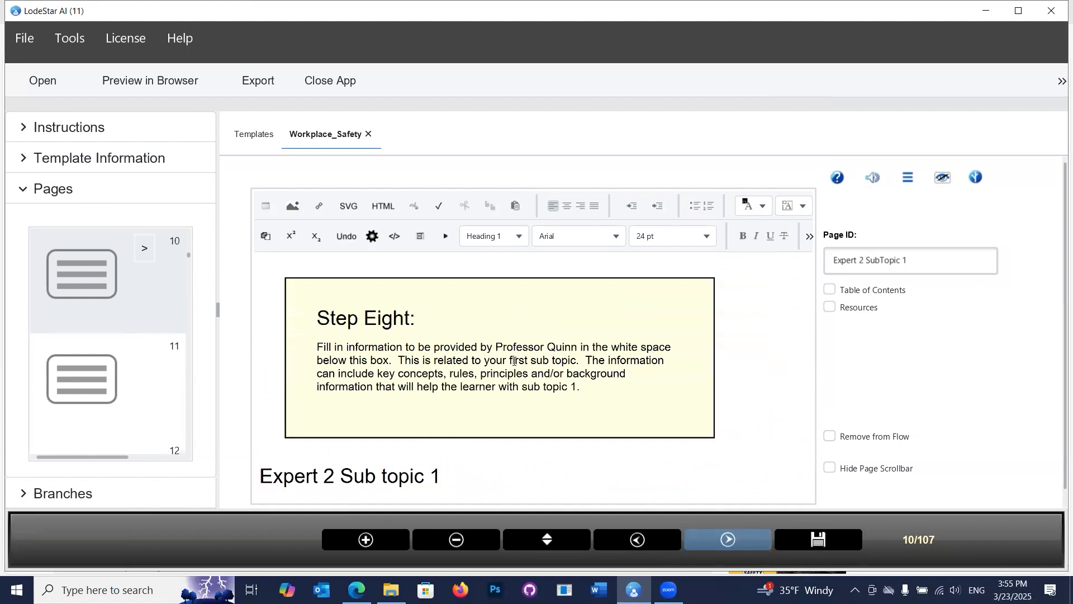
pyautogui.click(394, 473)
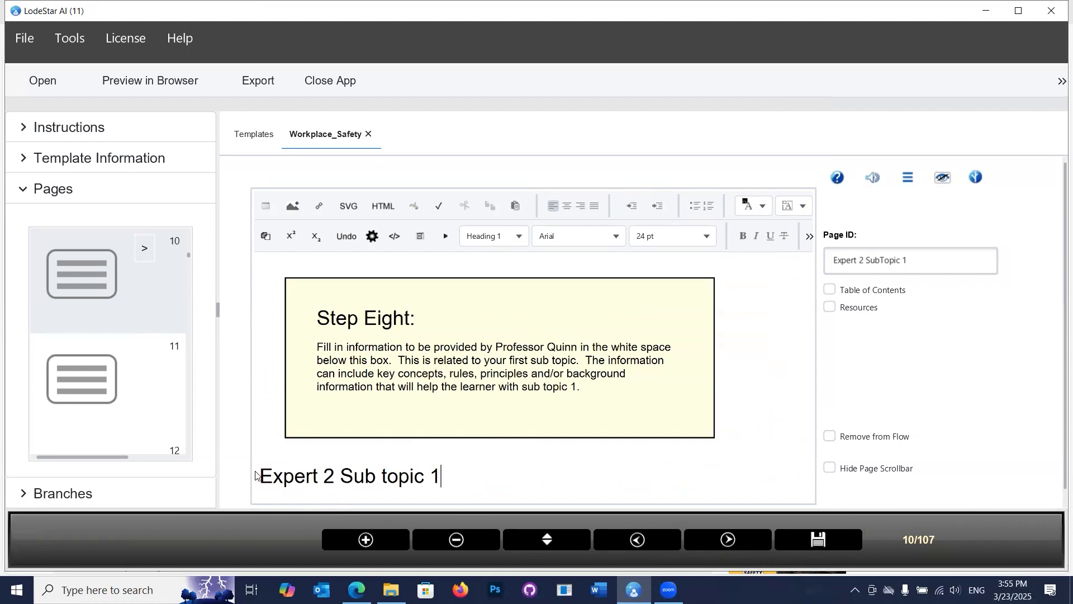
pyautogui.moveTo(259, 475); pyautogui.dragTo(471, 473)
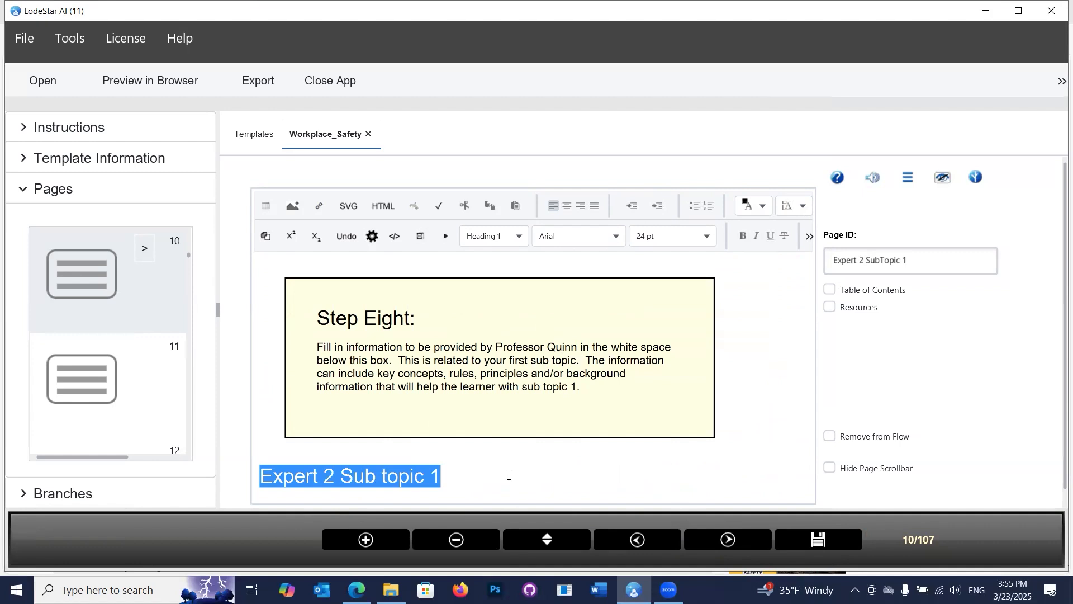
pyautogui.click(729, 541)
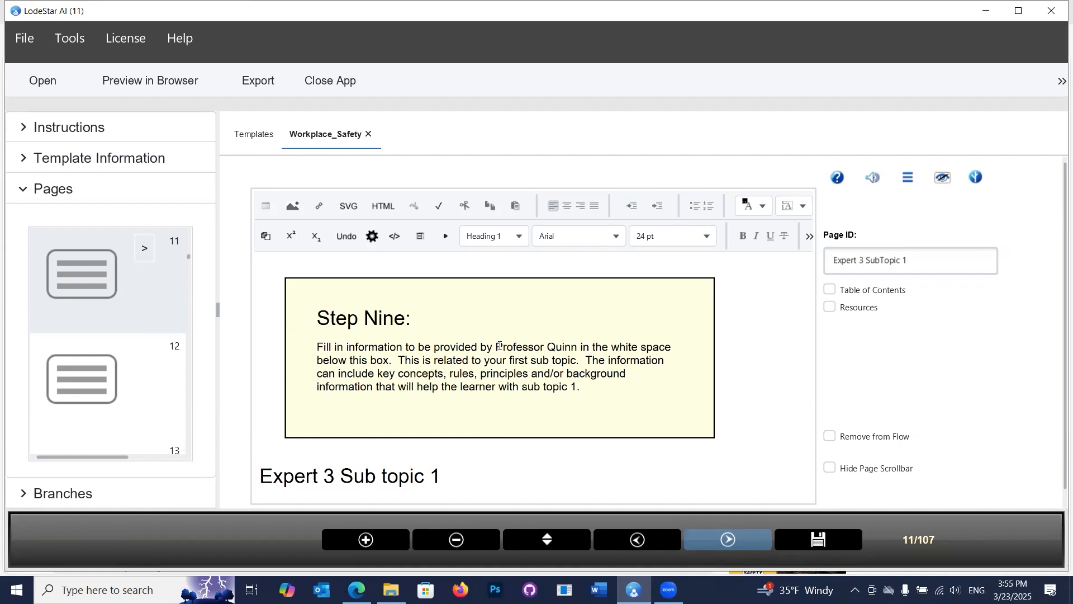
# Step: Compare the Step Eight instructions and placeholder on page 10 with those of Step Nine on page 11
pyautogui.click(641, 538)
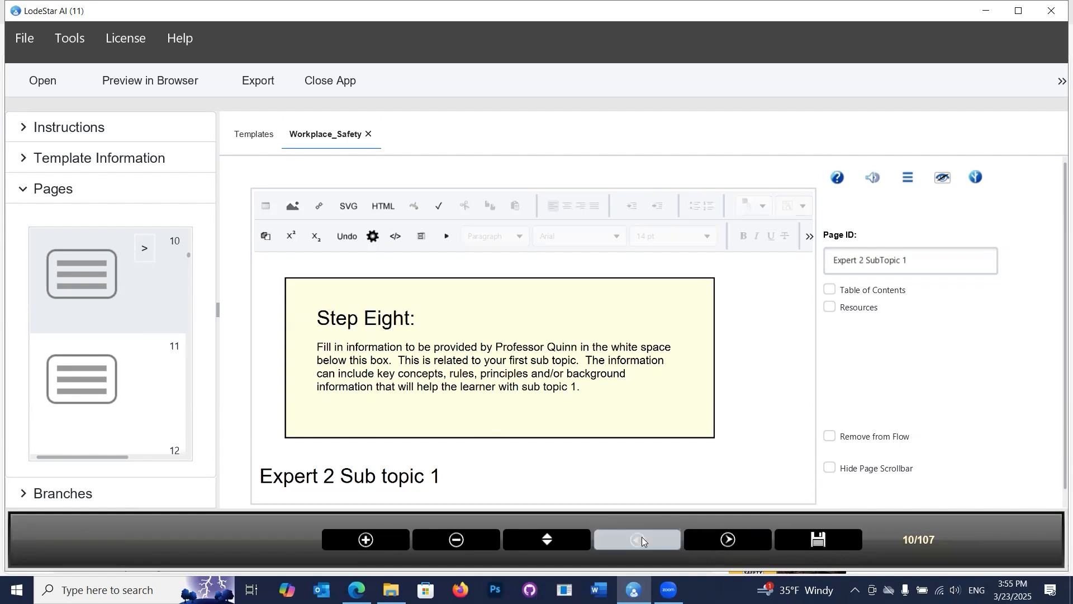
pyautogui.click(691, 537)
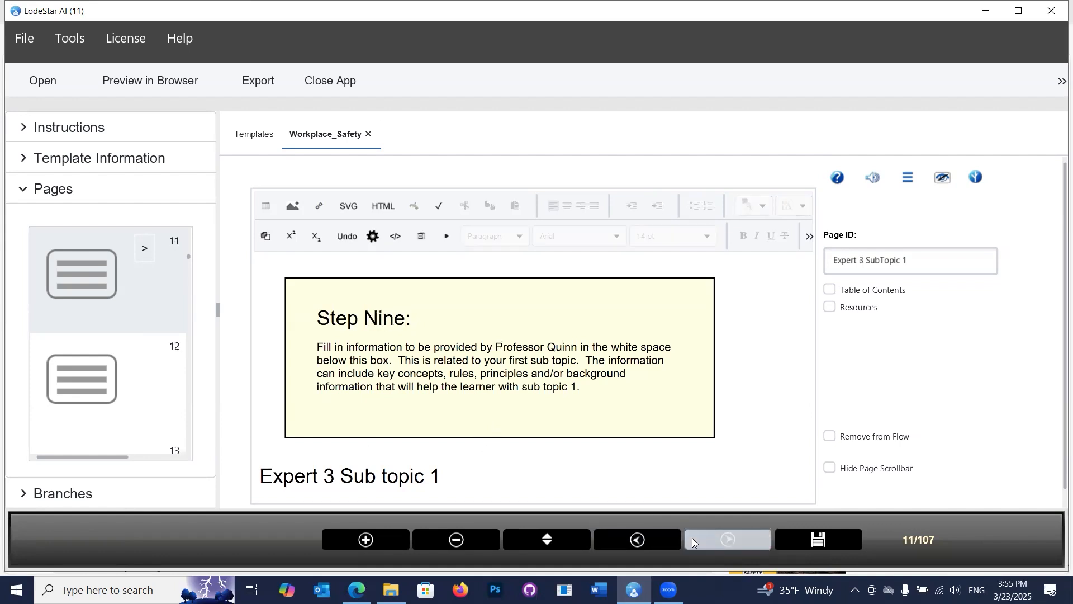
pyautogui.click(645, 537)
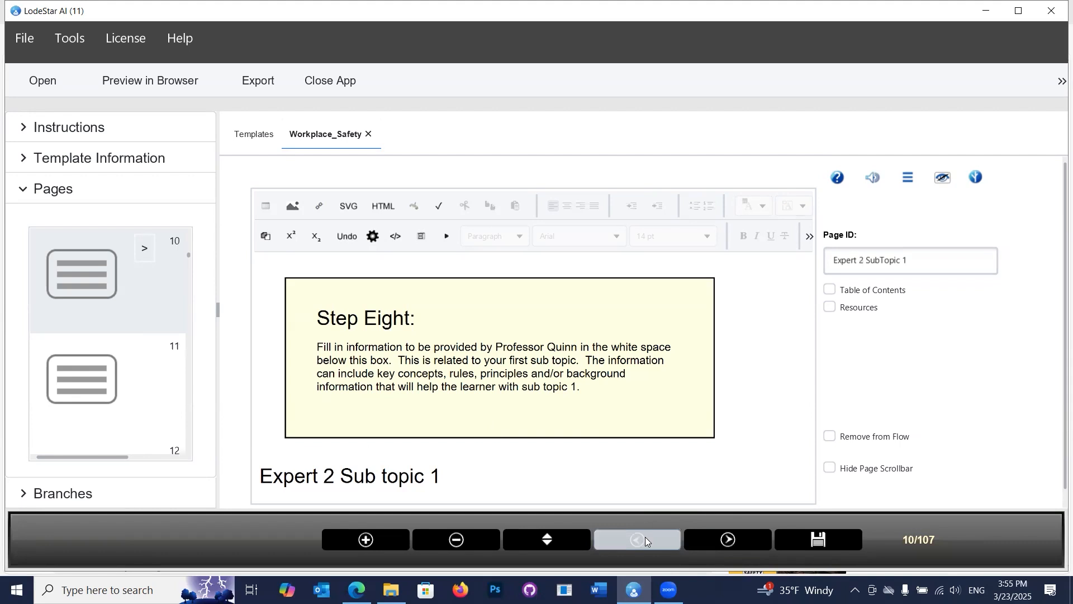
pyautogui.click(645, 536)
pyautogui.click(700, 538)
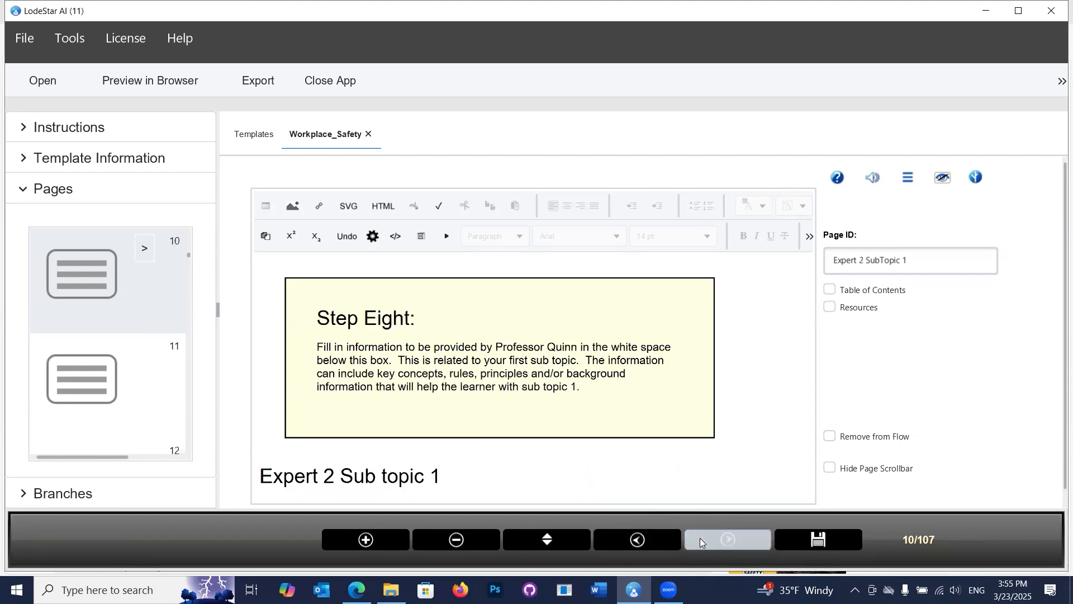
pyautogui.click(699, 538)
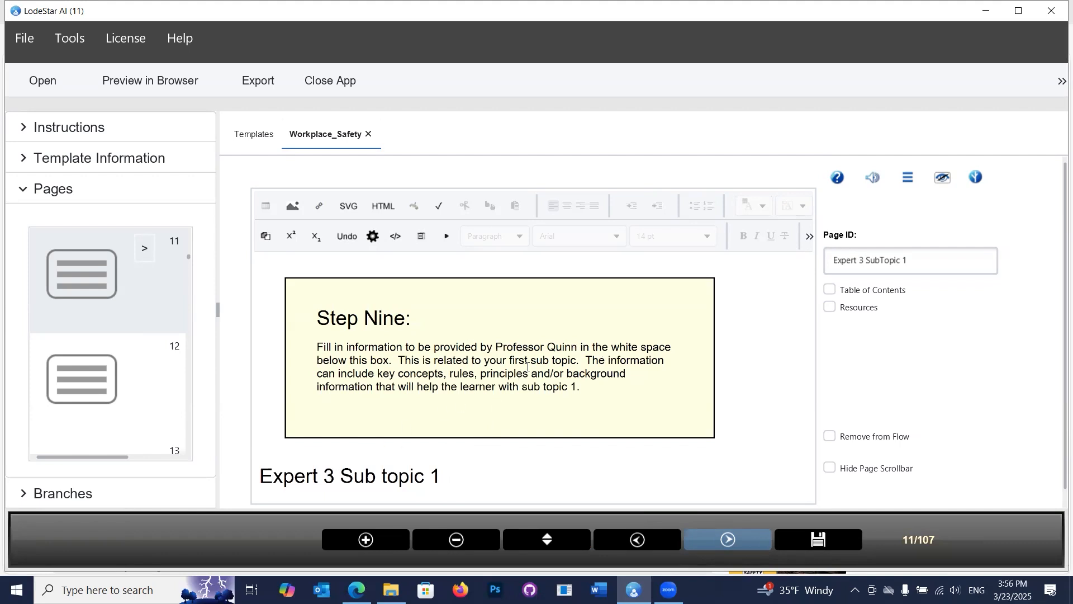
pyautogui.click(739, 546)
pyautogui.click(456, 473)
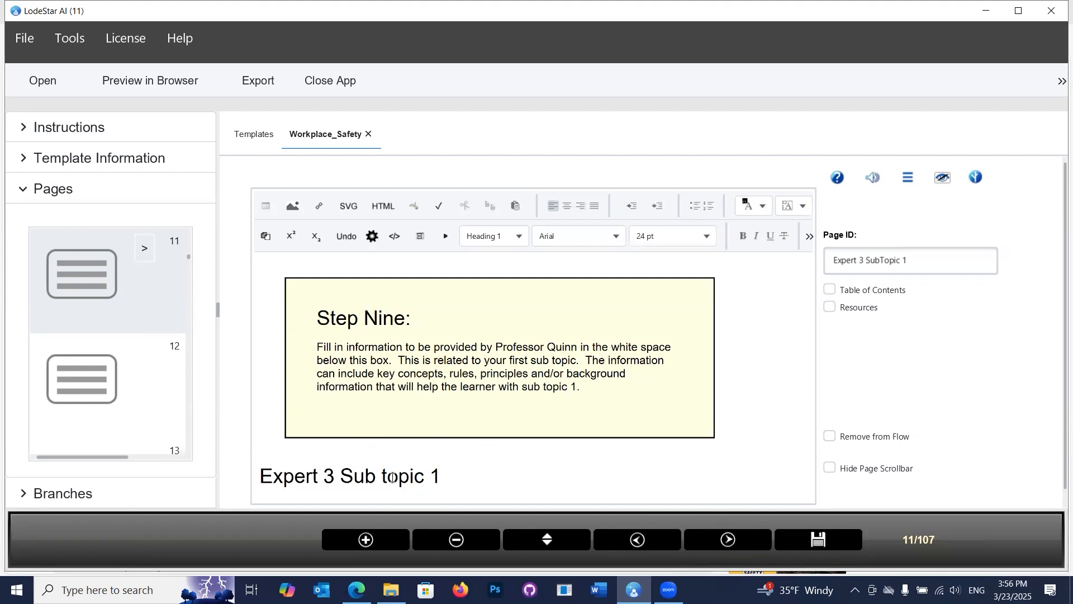
# Step: Generate items for dataset factsheet3 on page 12 with the prompt "Generate 20 facts about workplace sanitation safety, including matching falsehoods and instructive feedback."
pyautogui.click(736, 543)
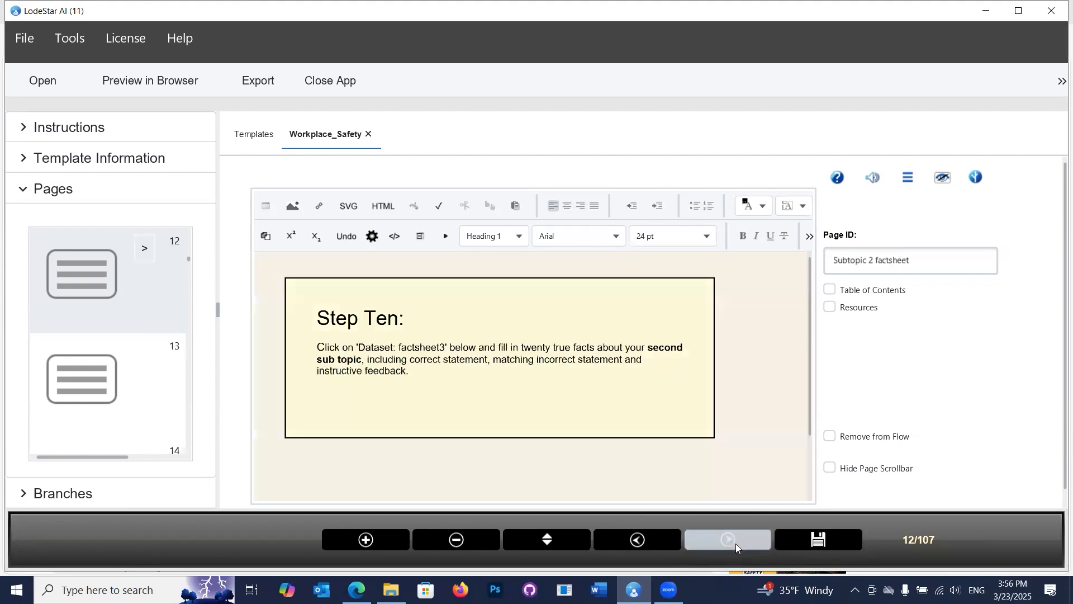
pyautogui.scroll(-1, 598, 396)
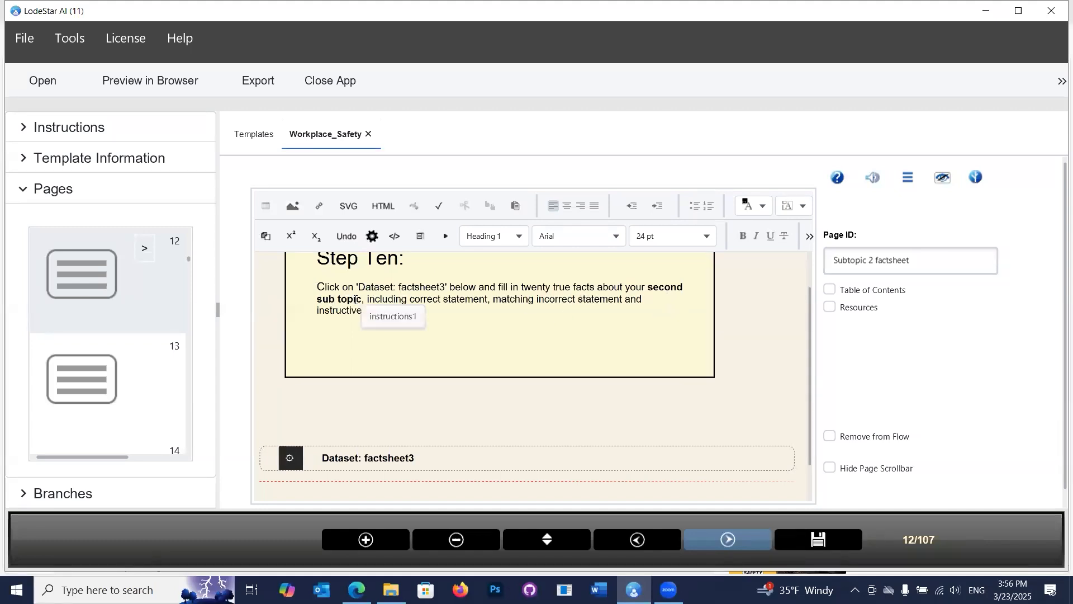
pyautogui.scroll(-1, 366, 445)
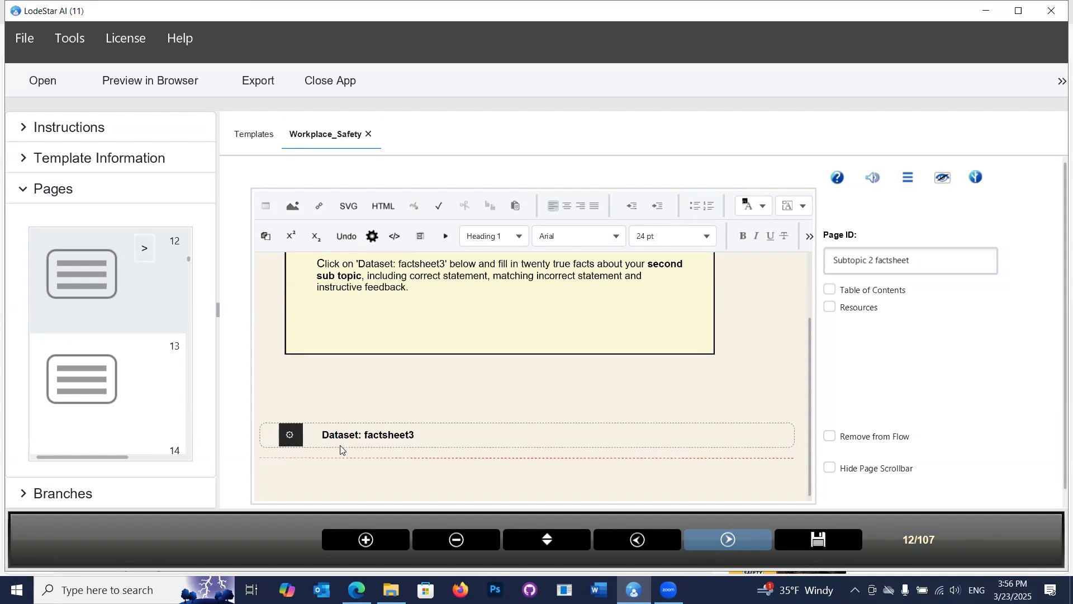
pyautogui.click(300, 437)
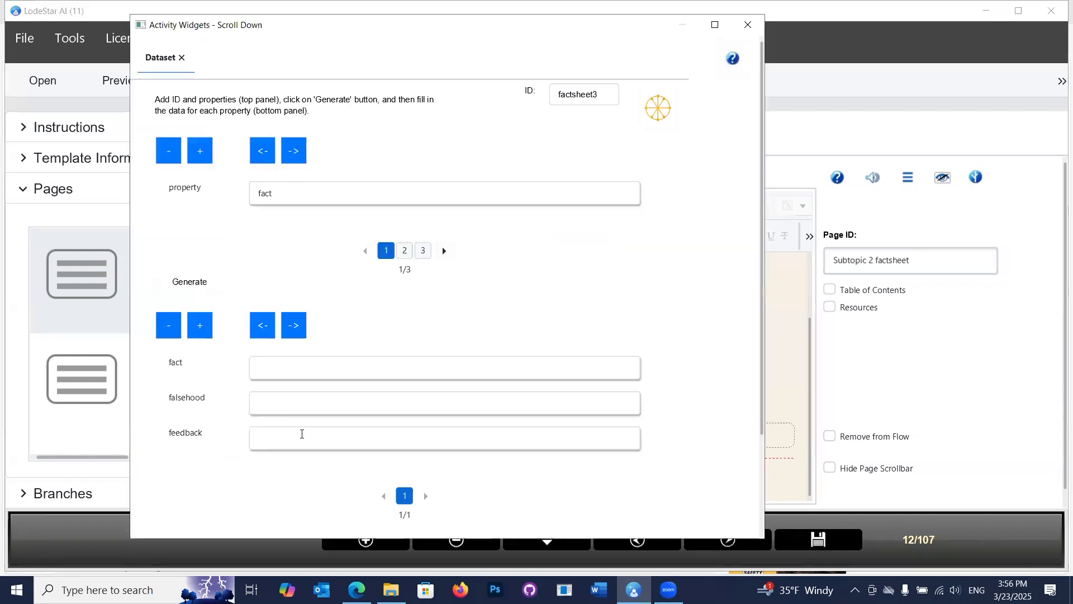
pyautogui.click(659, 108)
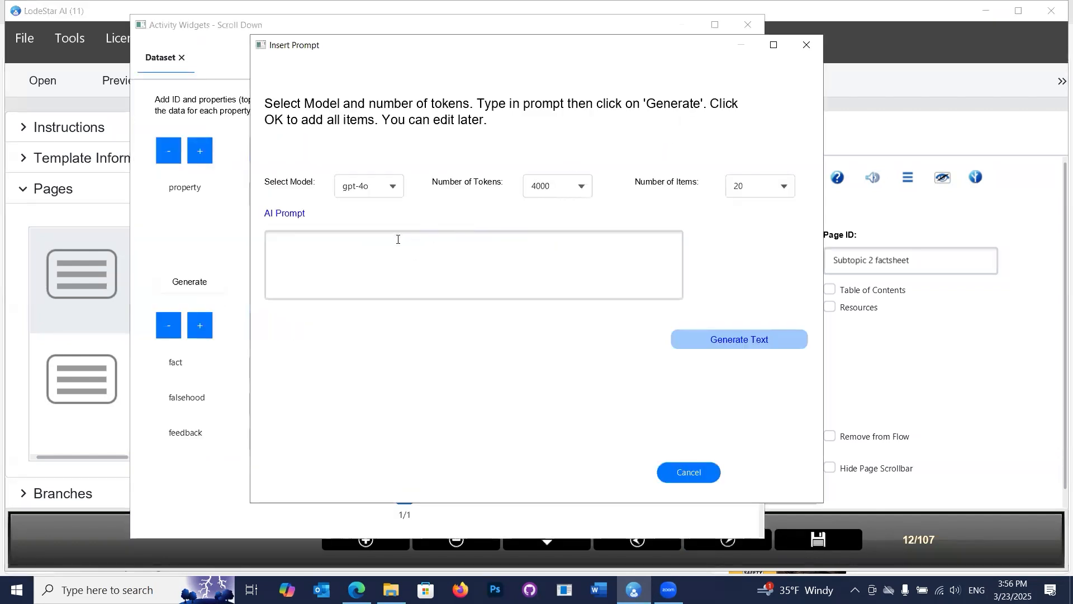
pyautogui.write('Generate 20 facts about workplace fire safety, including matching falsehoods and instructive feedback.')
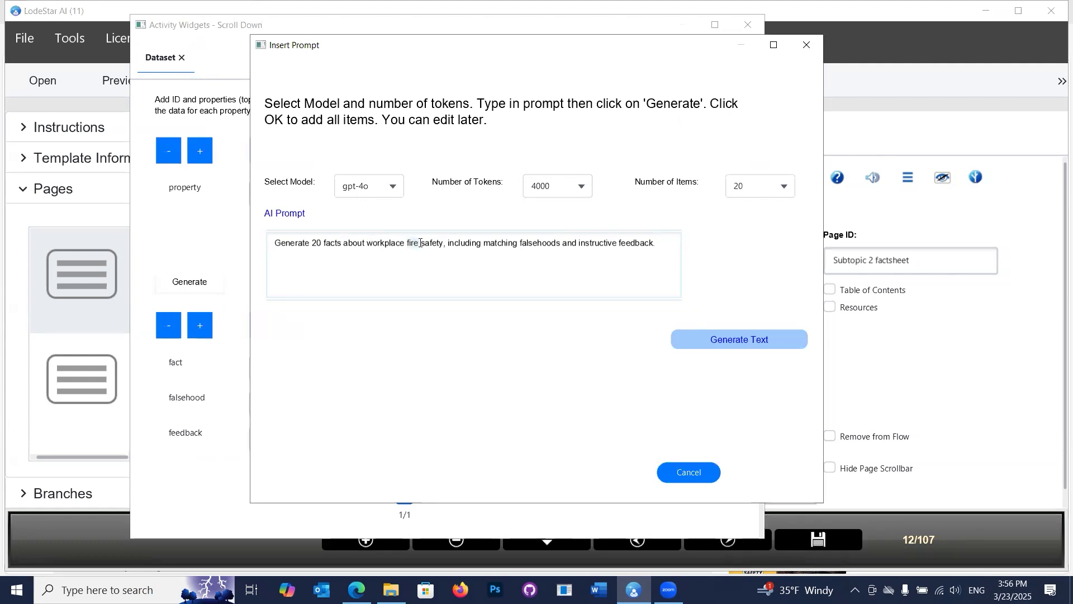
pyautogui.write('sanitatio')
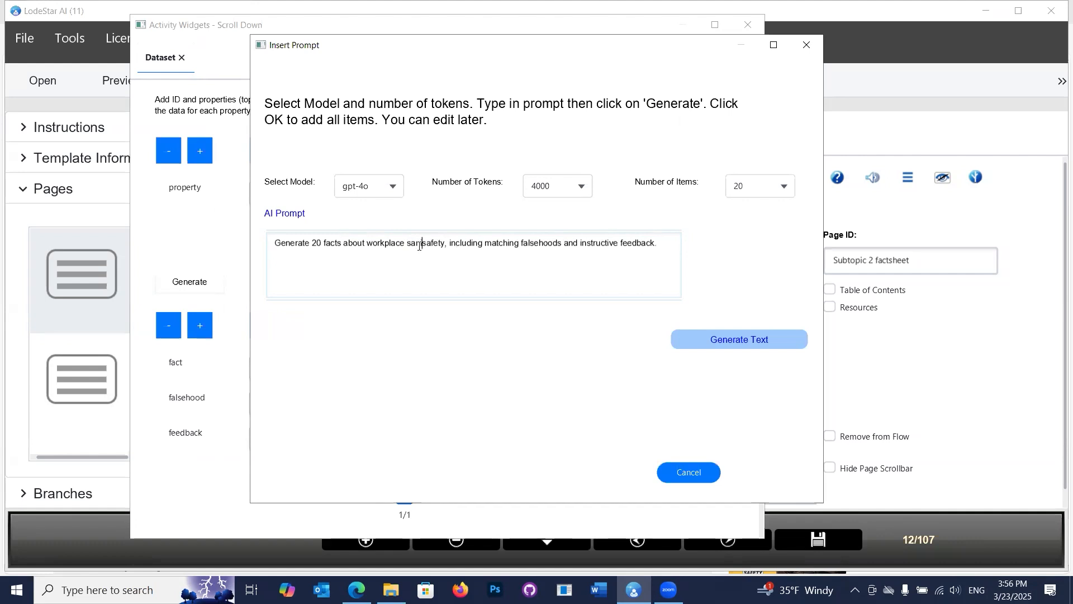
pyautogui.write('n')
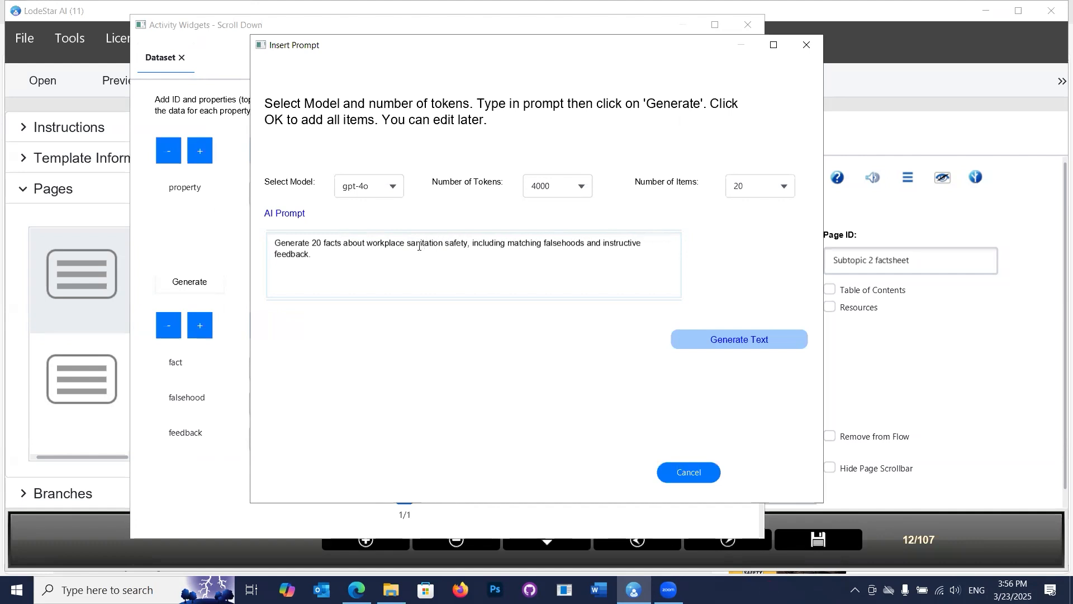
pyautogui.click(719, 344)
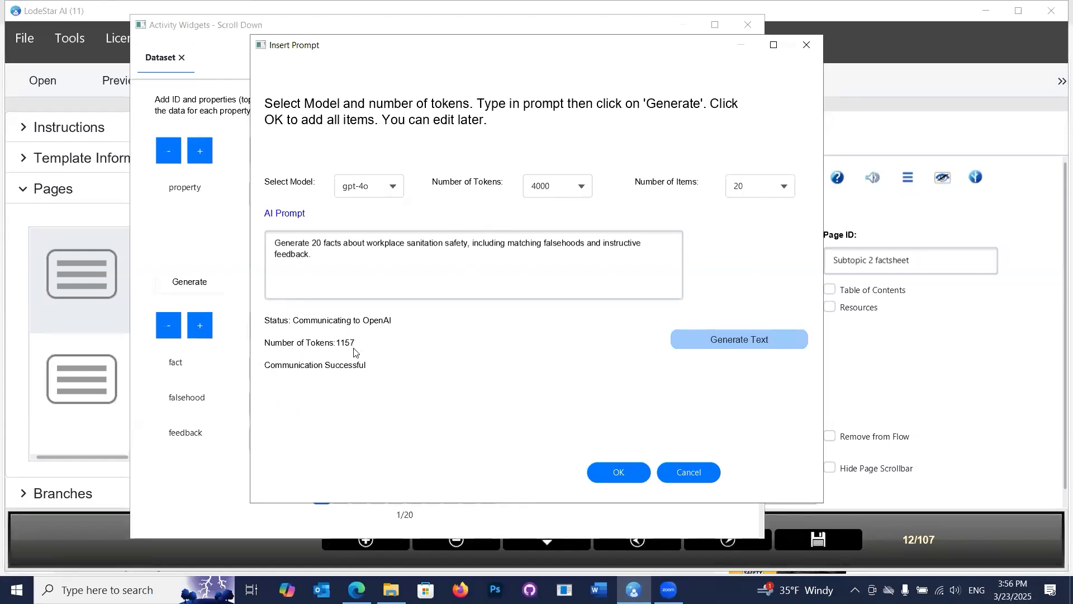
# Step: Add the generated sanitation items to factsheet3, review the first fact and falsehood, accept the dataset and save the project
pyautogui.click(610, 471)
pyautogui.scroll(-1, 368, 352)
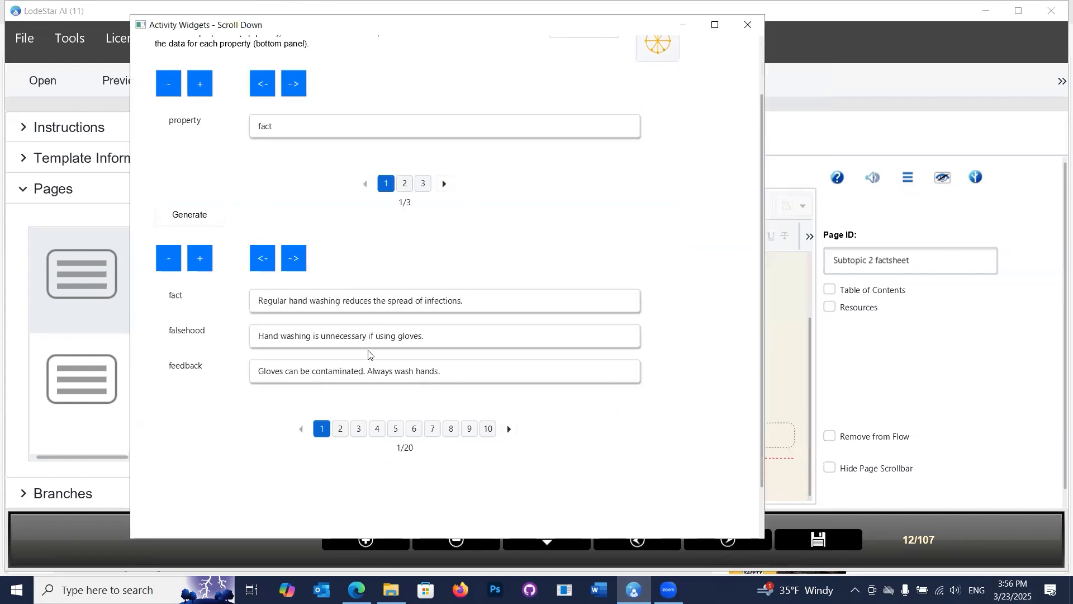
pyautogui.click(423, 302)
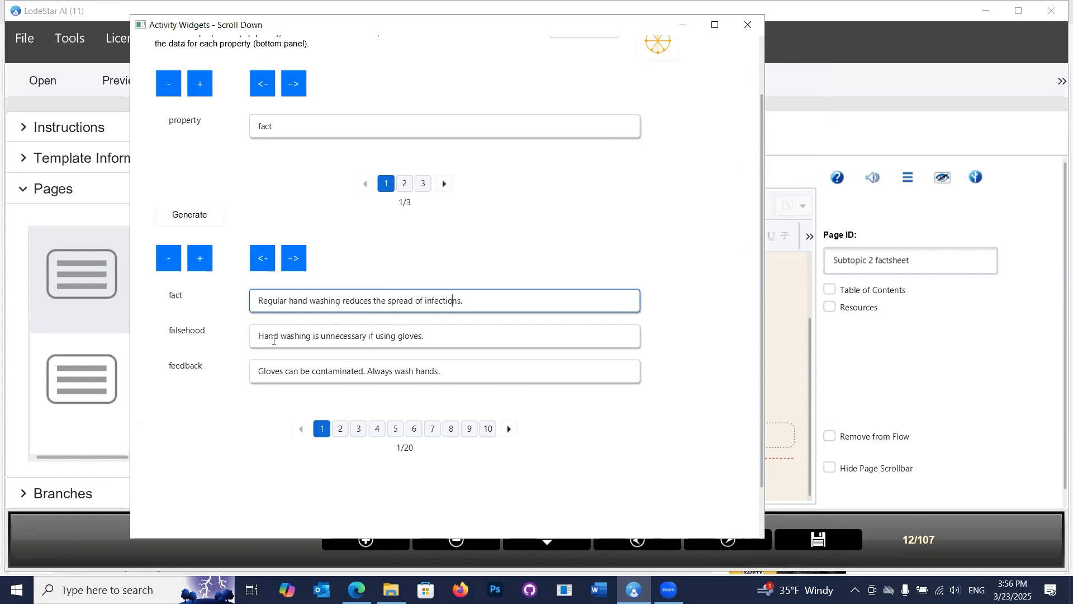
pyautogui.click(430, 337)
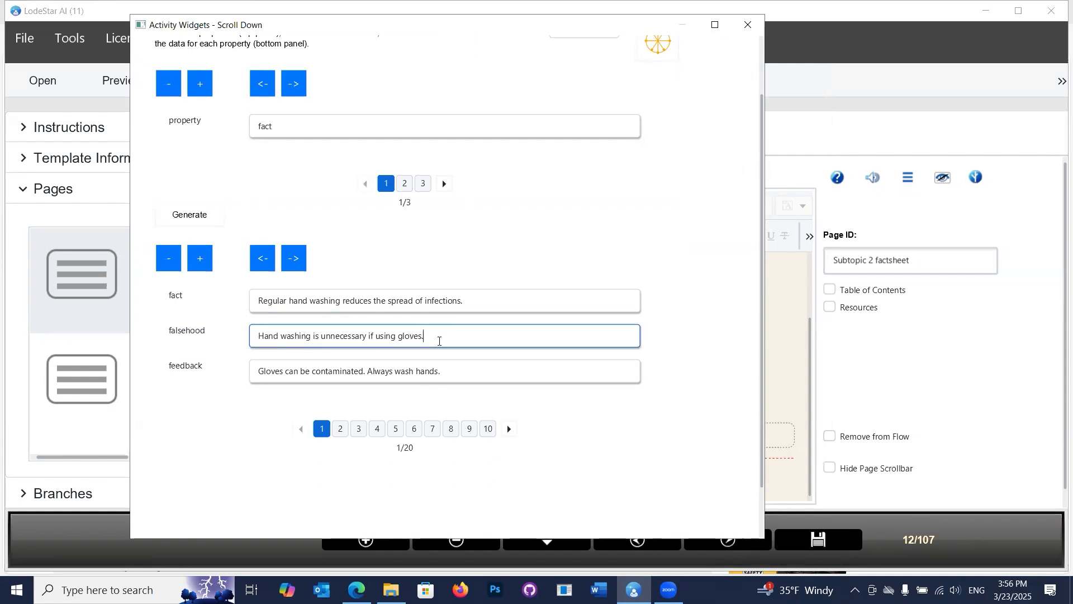
pyautogui.scroll(-1, 433, 340)
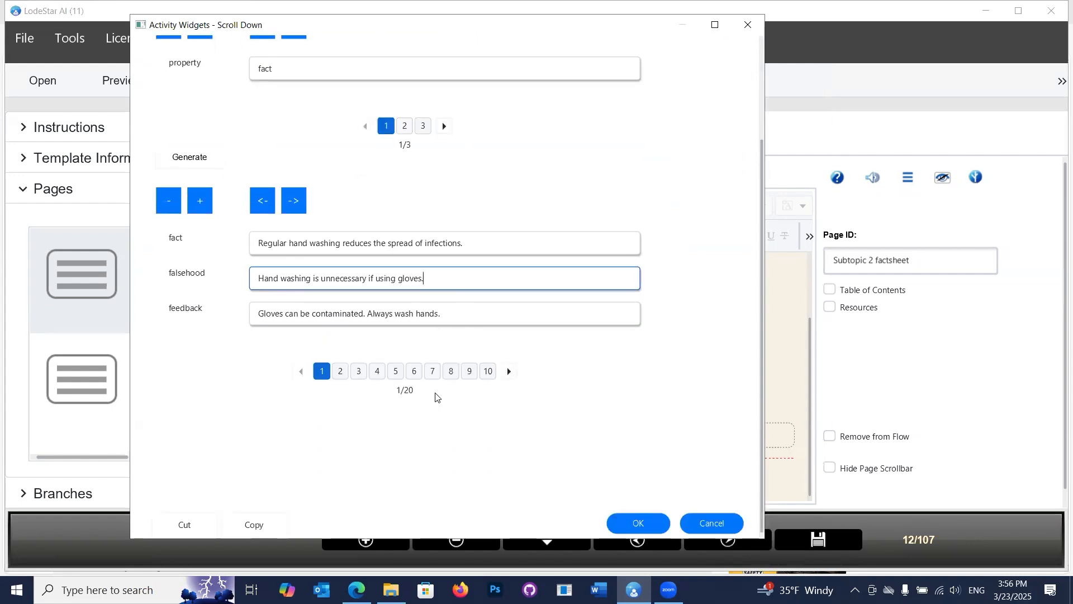
pyautogui.click(653, 525)
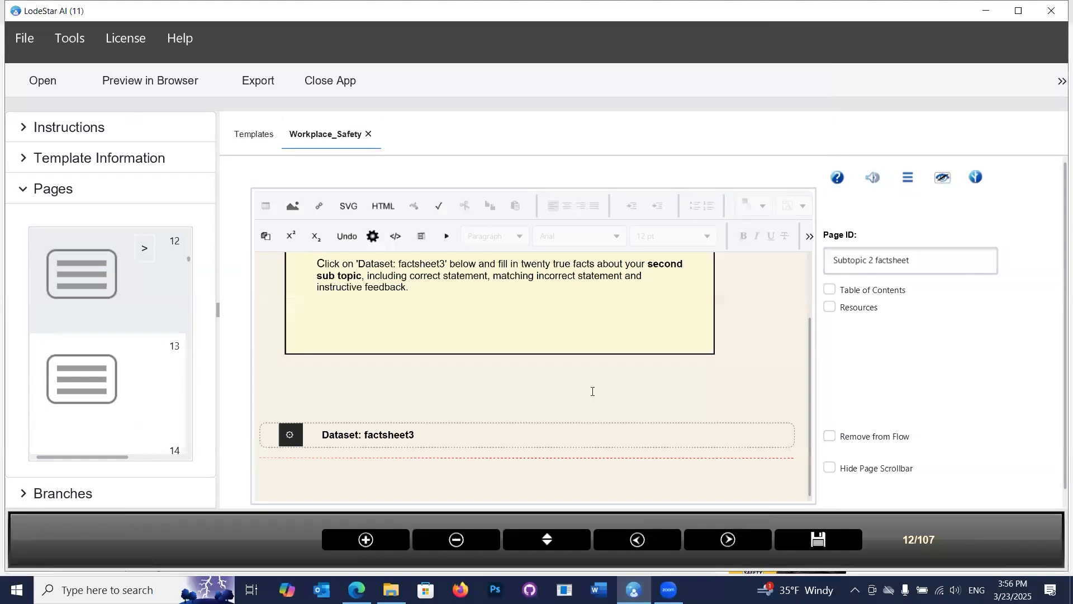
pyautogui.click(819, 543)
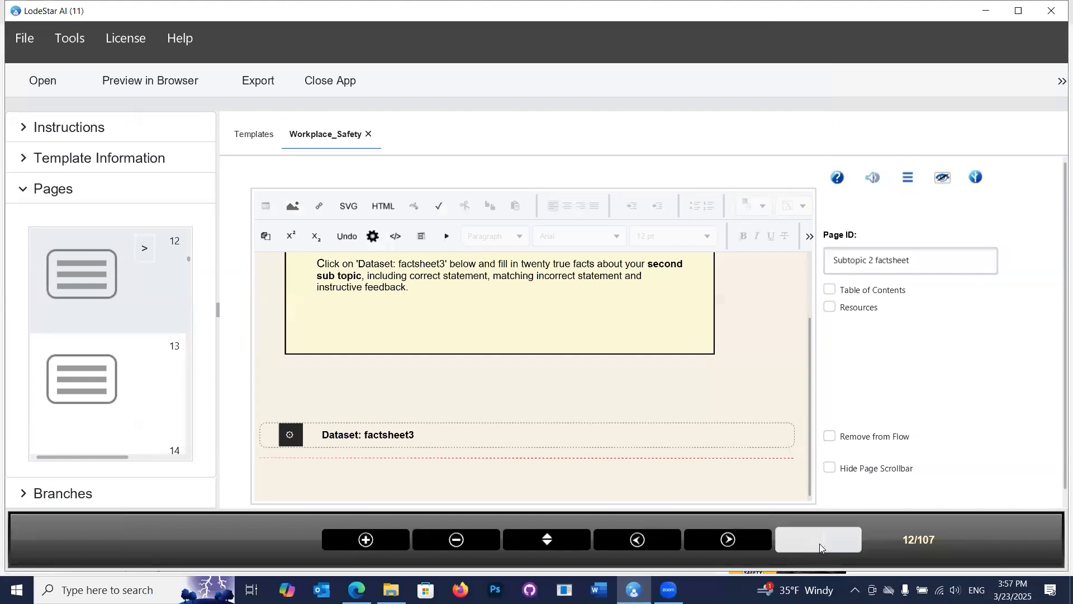
# Step: Read the Step Eleven to Step Thirteen instructions for the second sub topic's expert pages, pages 13 to 15
pyautogui.click(730, 542)
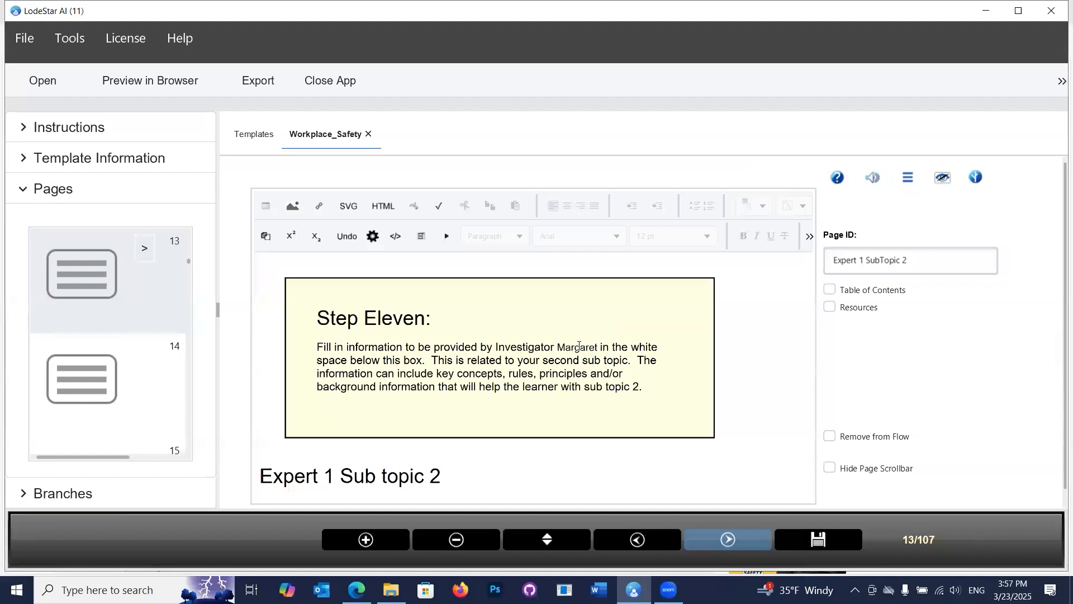
pyautogui.click(394, 475)
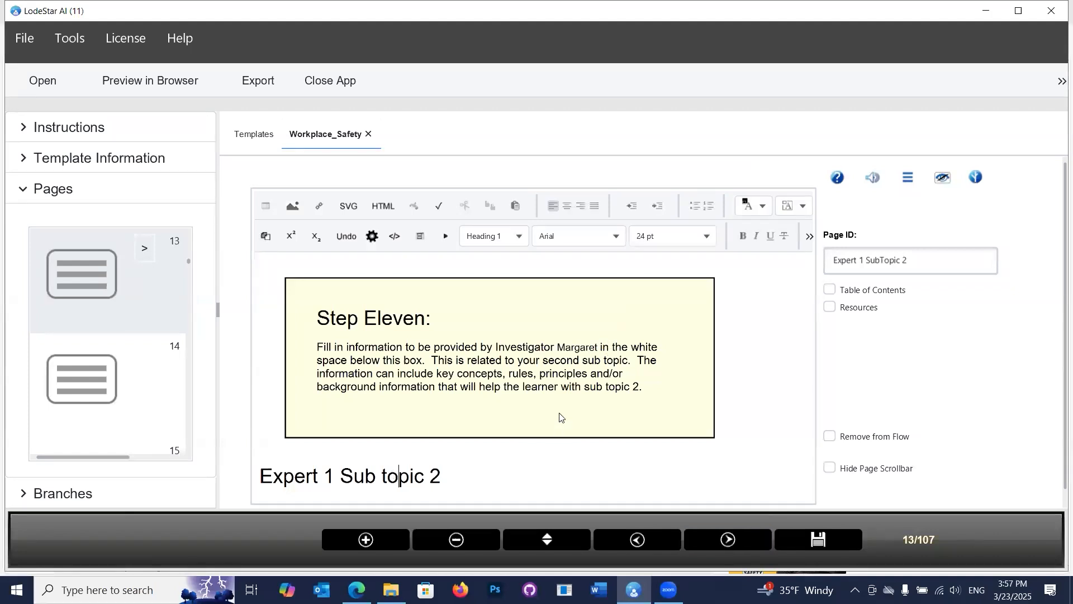
pyautogui.click(750, 542)
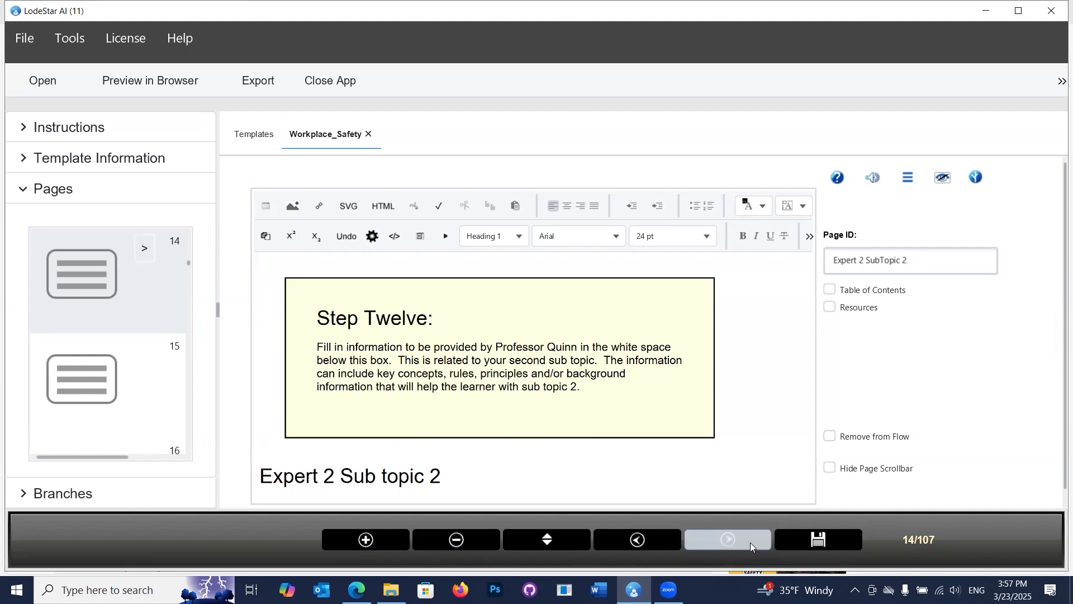
pyautogui.click(750, 542)
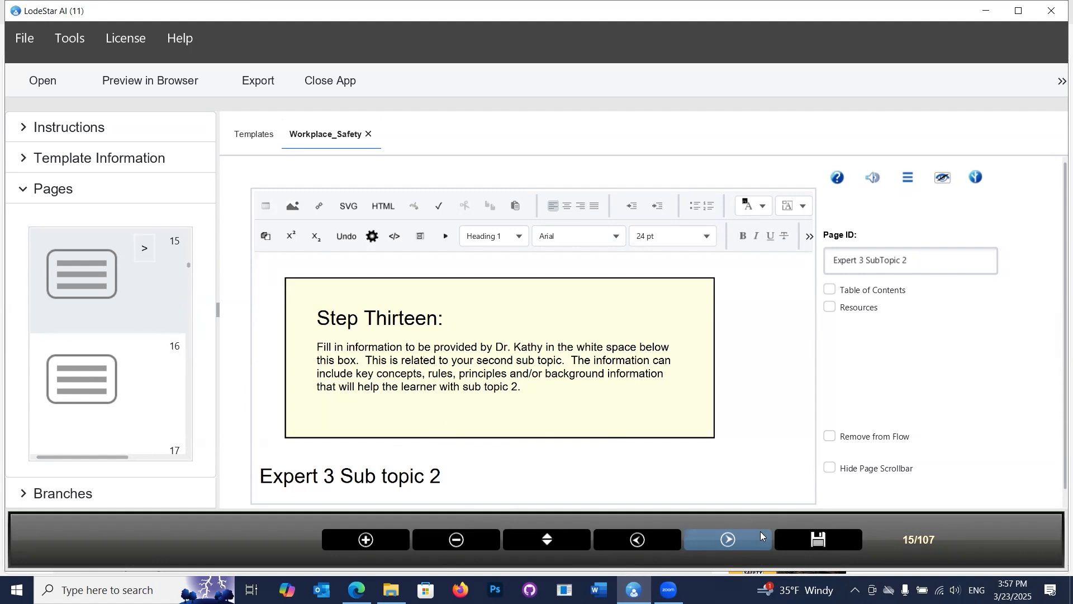
# Step: Open the AI prompt for dataset factsheet4 on page 16, the third sub topic's factsheet
pyautogui.click(741, 548)
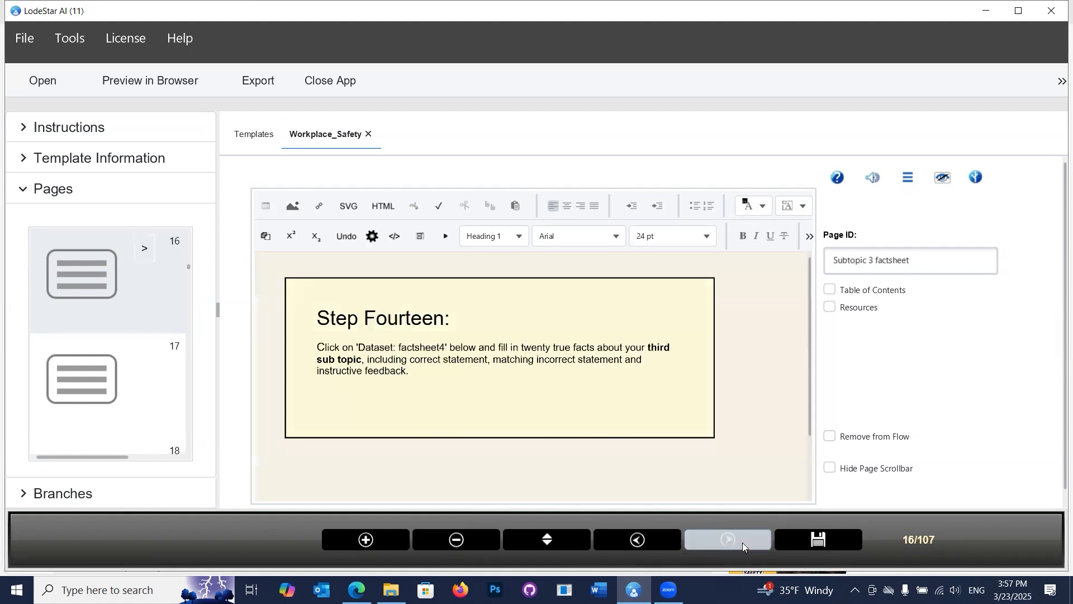
pyautogui.scroll(-1, 605, 417)
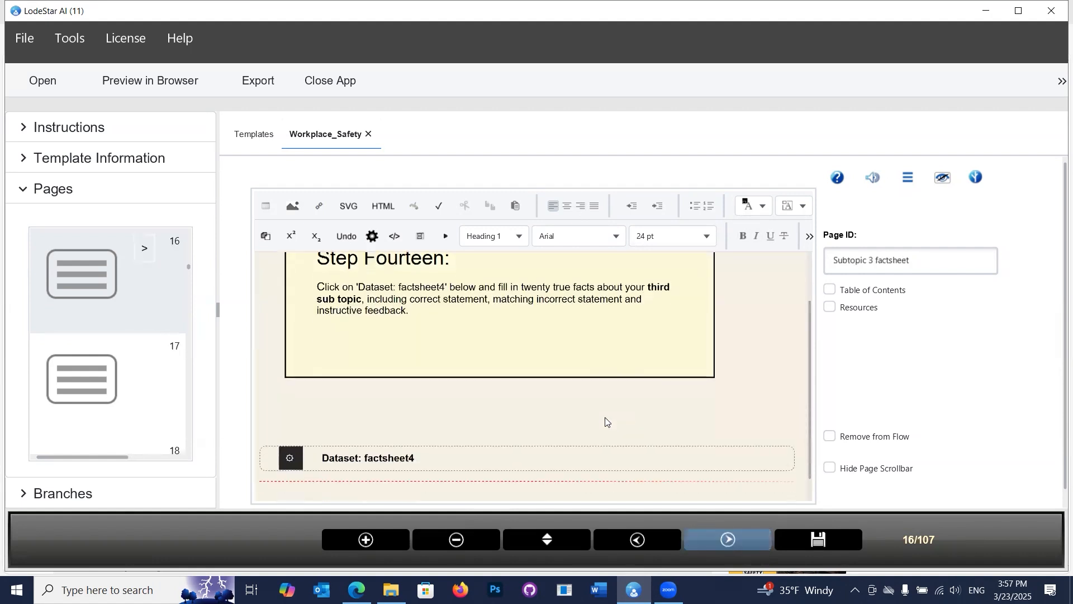
pyautogui.scroll(1, 511, 300)
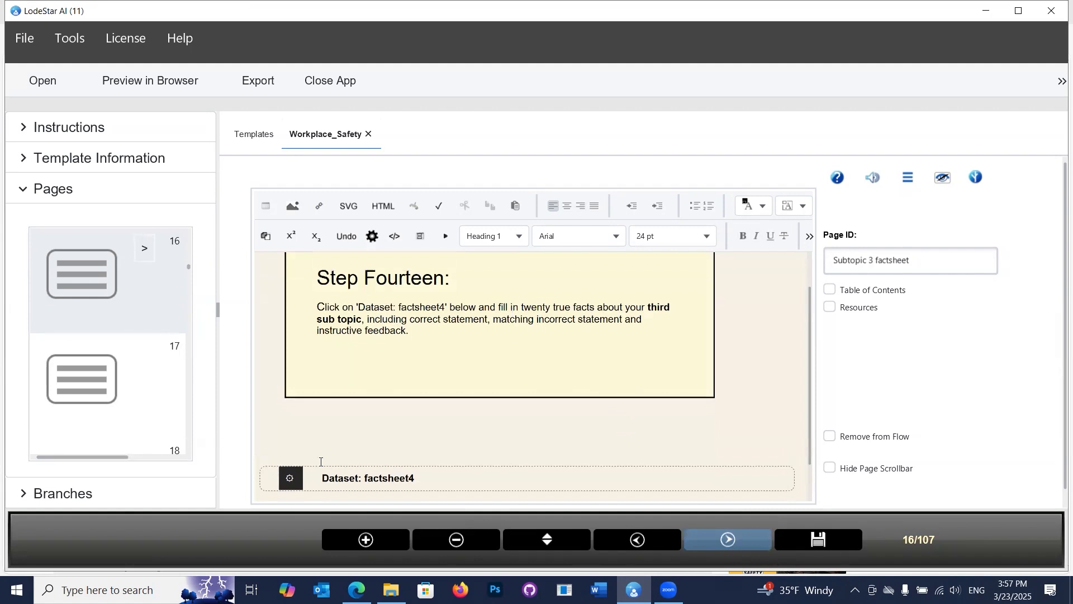
pyautogui.scroll(-1, 320, 462)
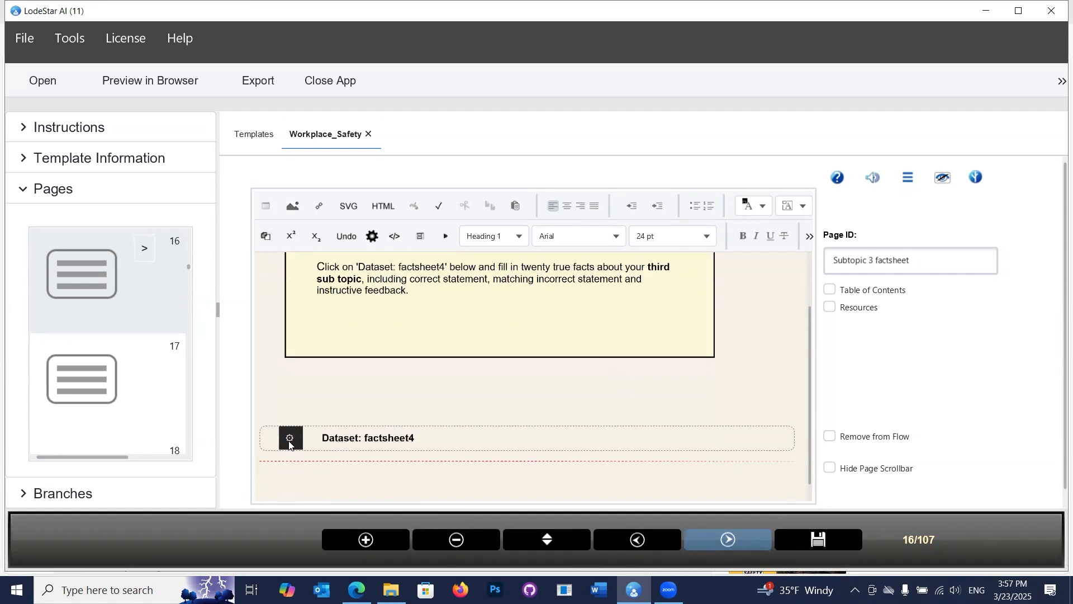
pyautogui.click(338, 442)
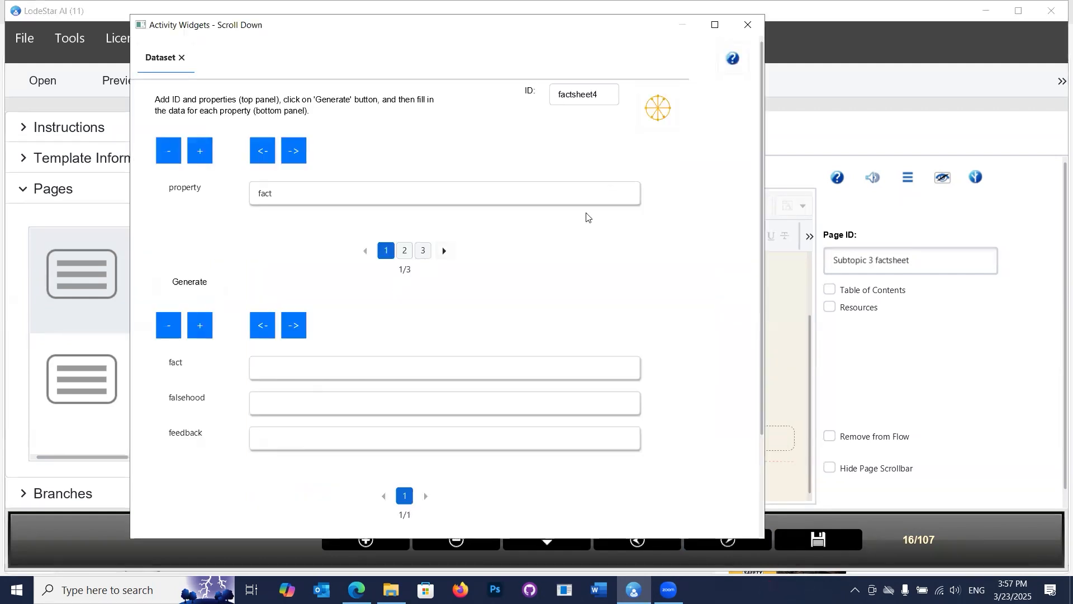
pyautogui.click(657, 112)
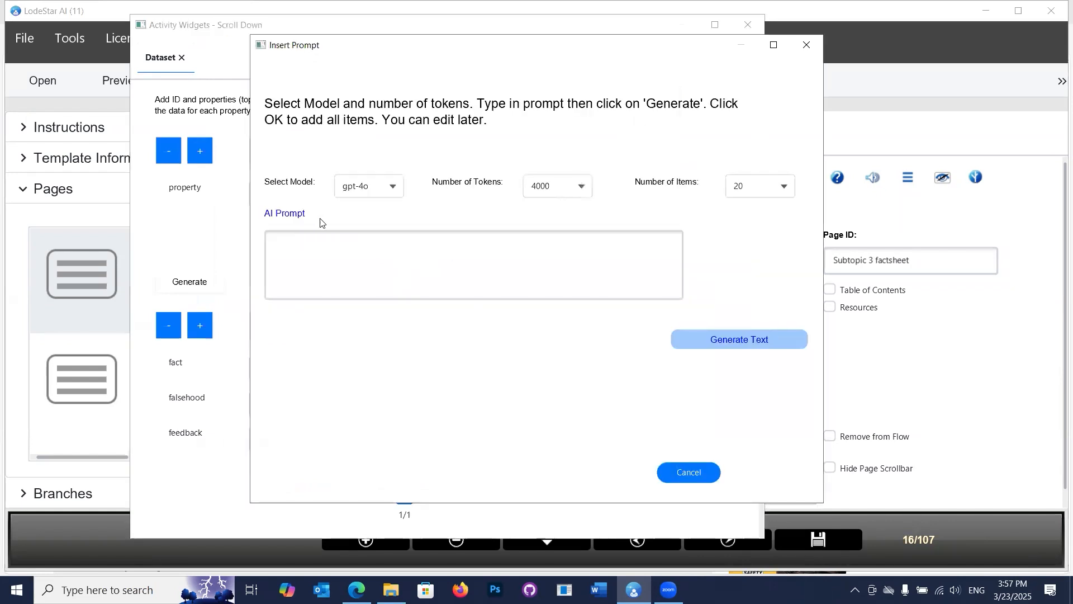
# Step: Generate and add dataset items from the prompt "Generate 20 facts about workplace cyber security safety, including matching falsehoods and instructive feedback."
pyautogui.click(313, 237)
pyautogui.write('Generate 20 facts about workplace fire safety, including matching falsehoods and instructive feedback.')
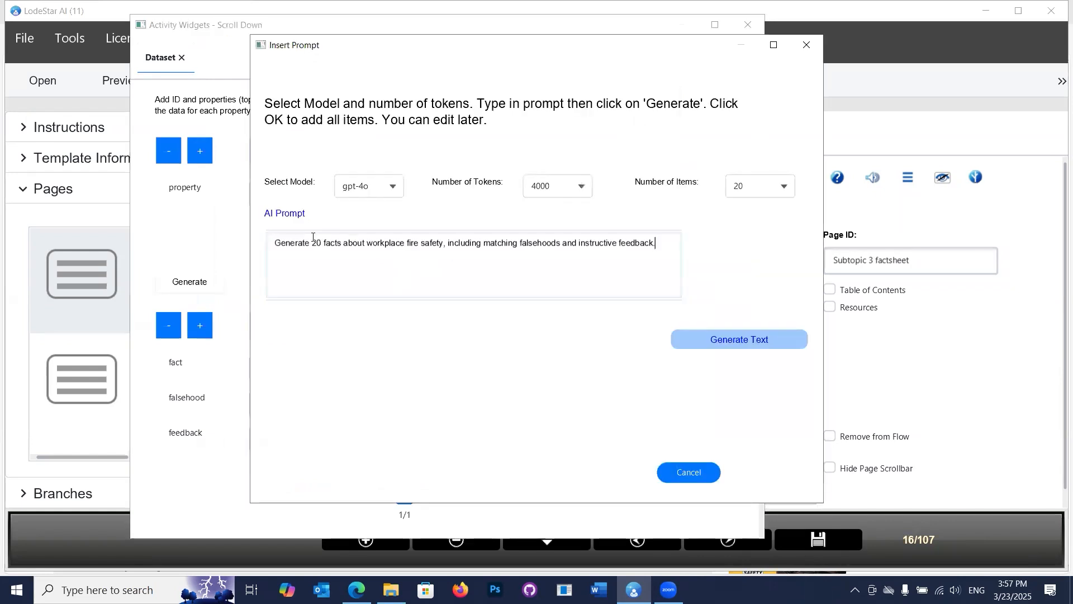
pyautogui.moveTo(407, 242); pyautogui.dragTo(421, 245)
pyautogui.write('cybe')
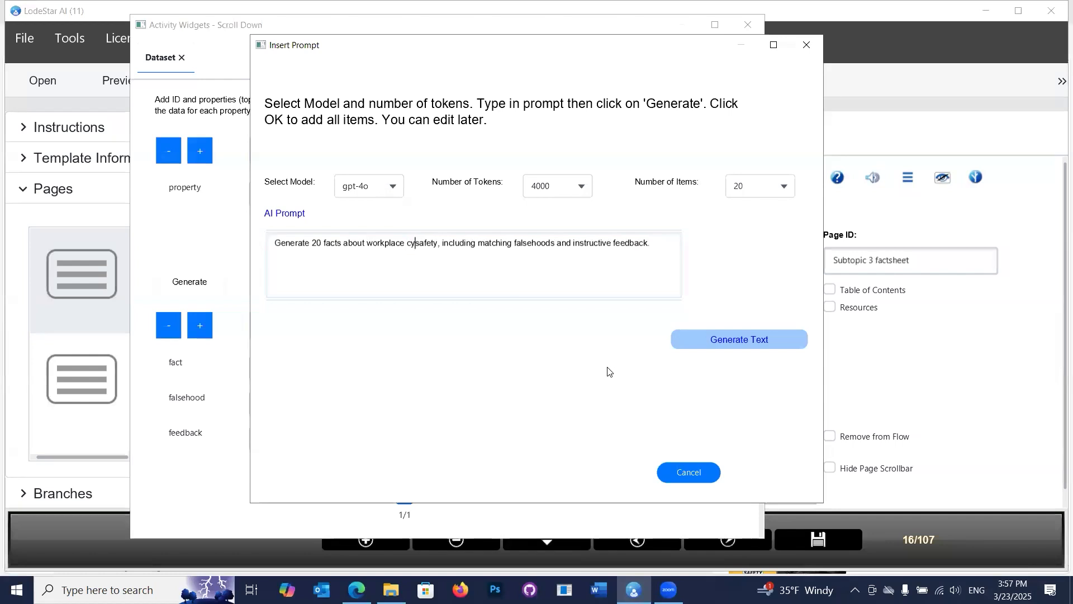
pyautogui.write('r security')
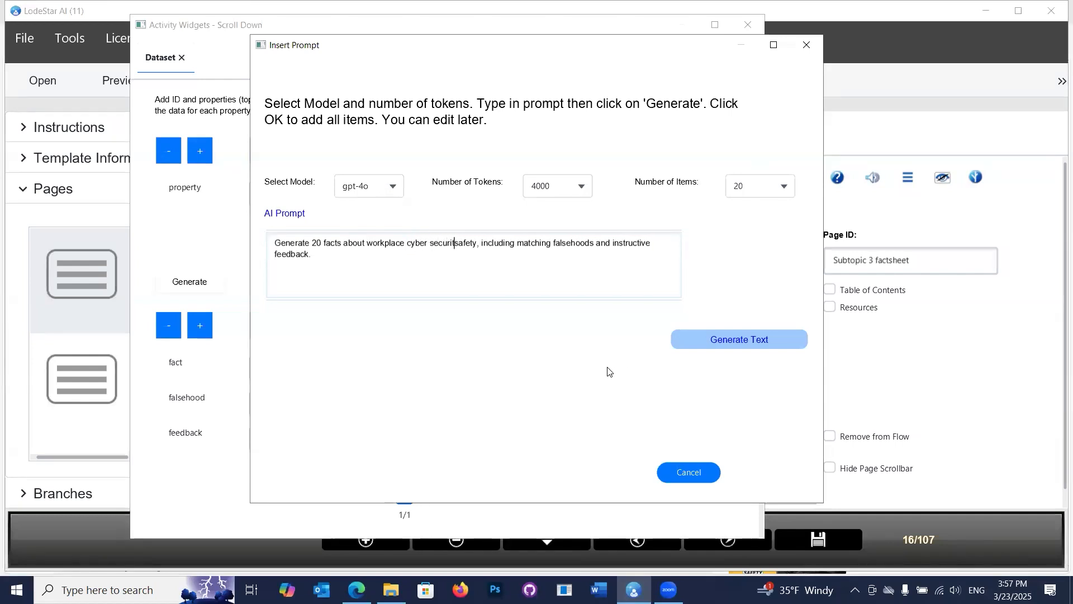
pyautogui.click(694, 341)
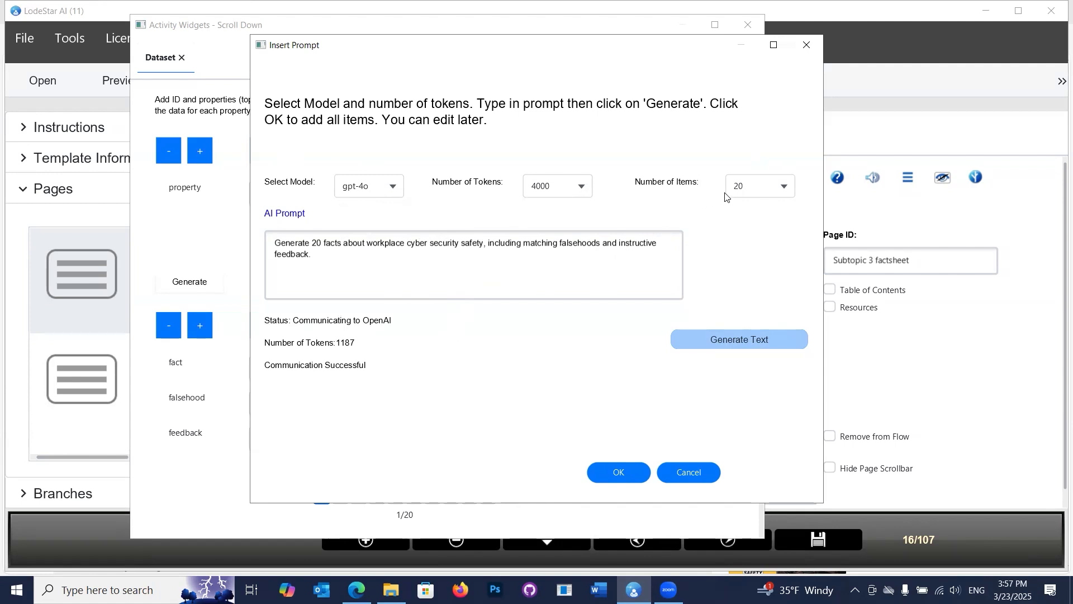
pyautogui.click(617, 472)
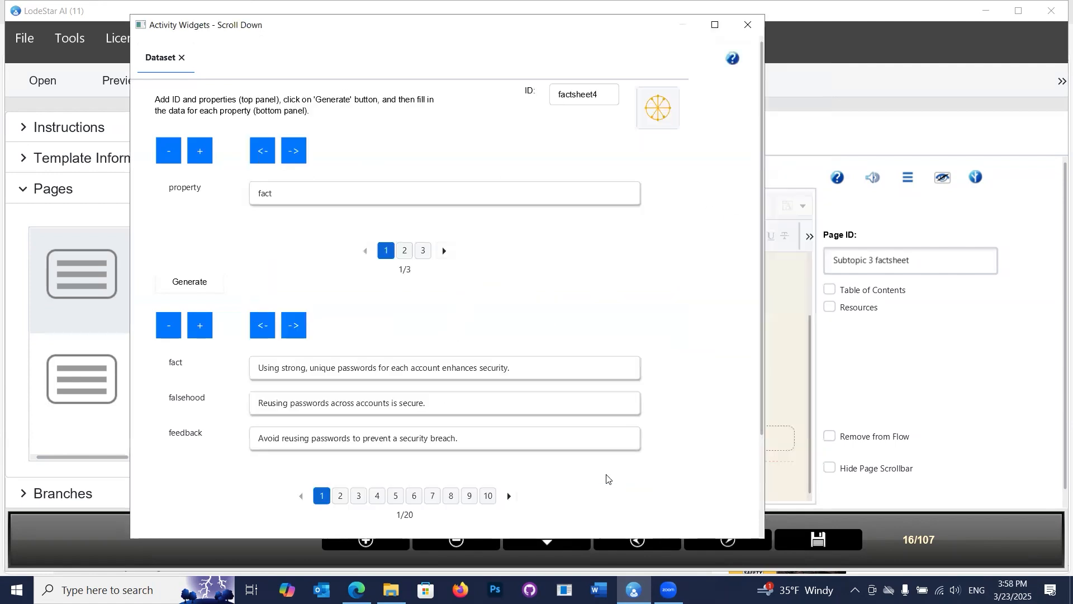
# Step: Review the first generated fact, falsehood and feedback, and accept the factsheet4 dataset
pyautogui.scroll(-1, 369, 472)
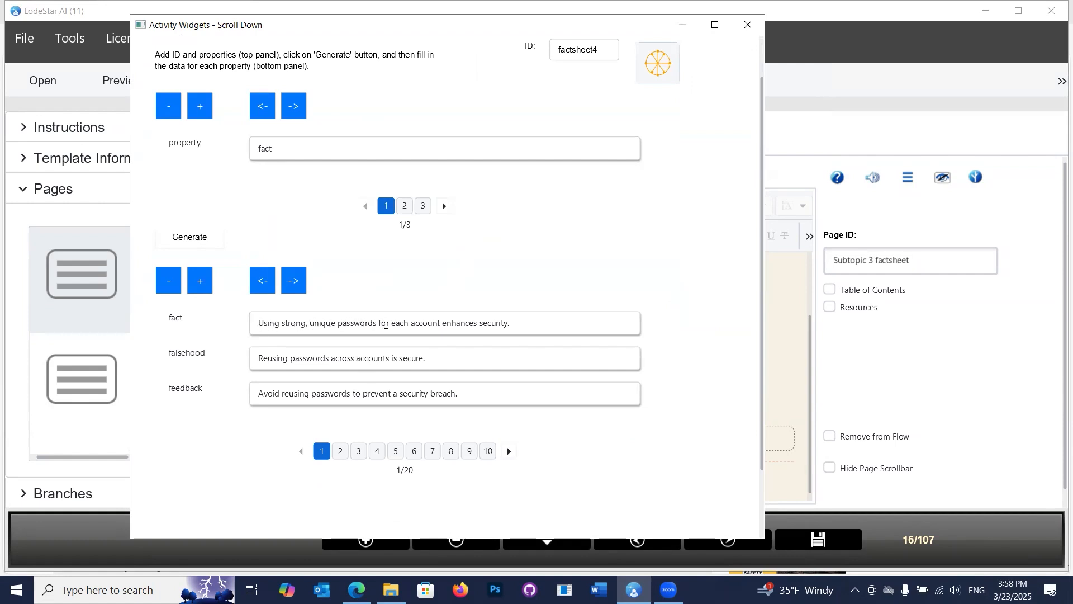
pyautogui.click(521, 324)
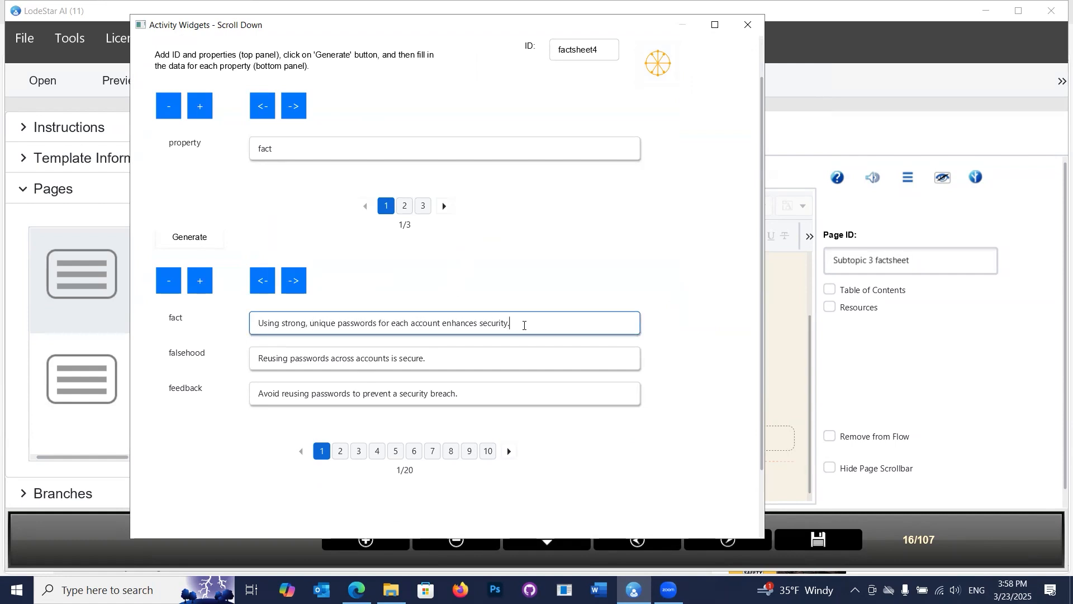
pyautogui.scroll(-2, 518, 322)
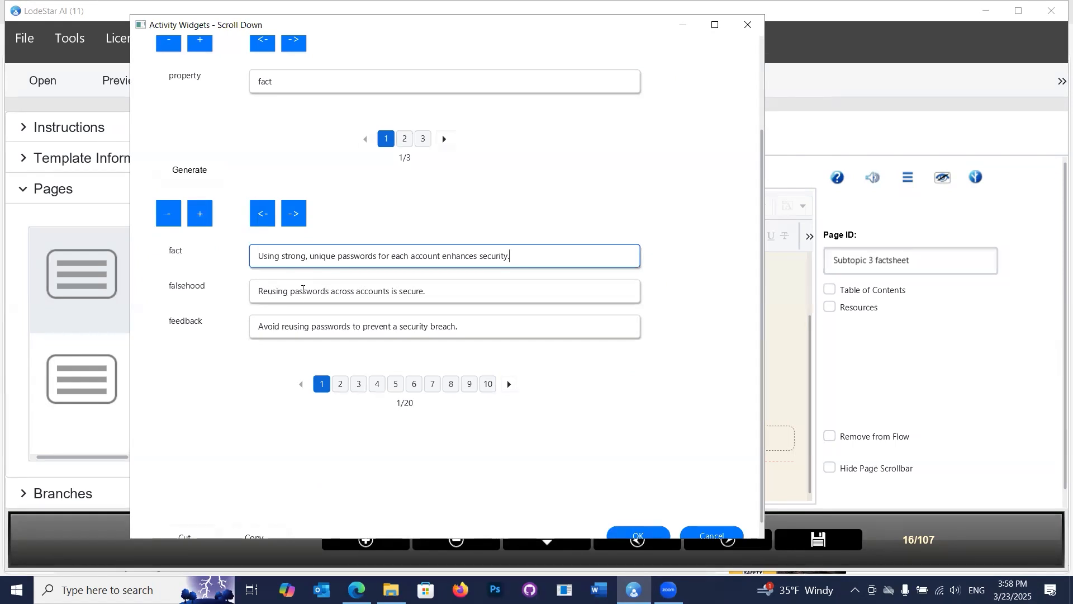
pyautogui.click(438, 290)
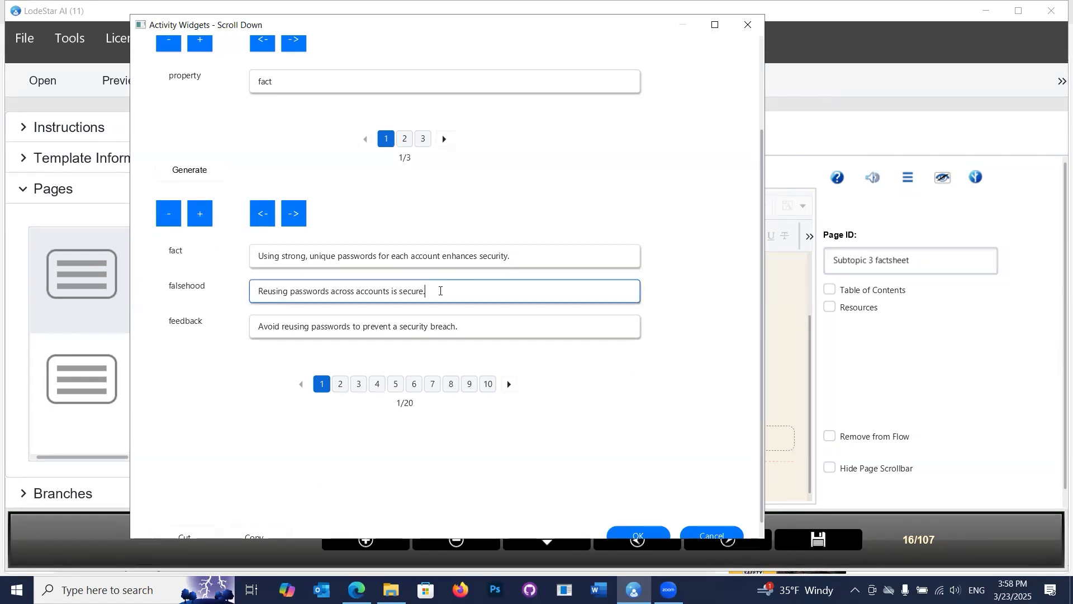
pyautogui.scroll(-1, 439, 291)
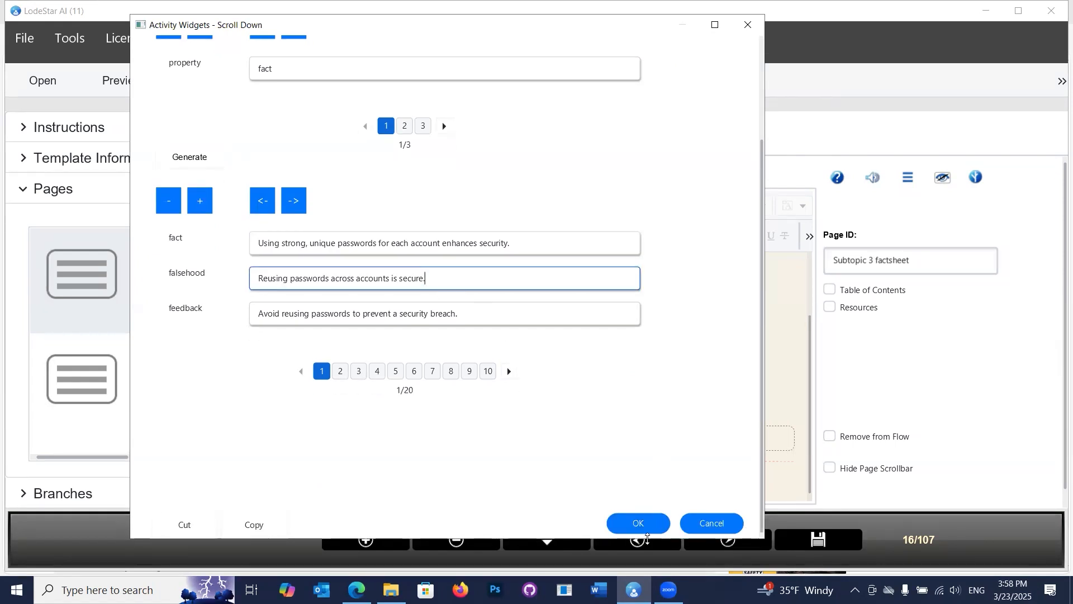
pyautogui.click(640, 523)
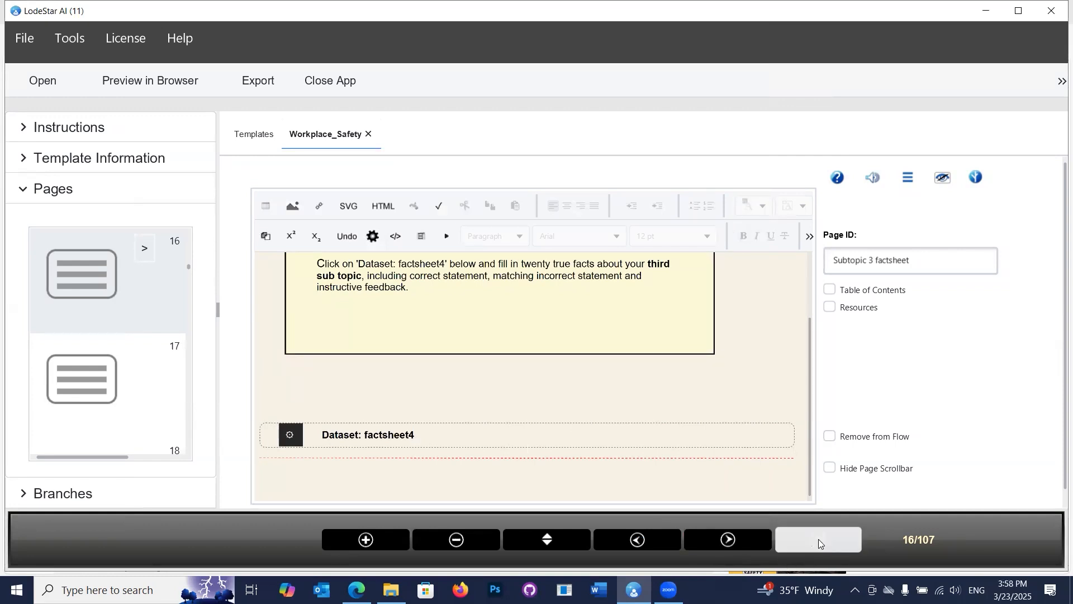
# Step: Go through the three expert pages for subtopic 3 without editing them, up to the Suspects Images page
pyautogui.click(742, 547)
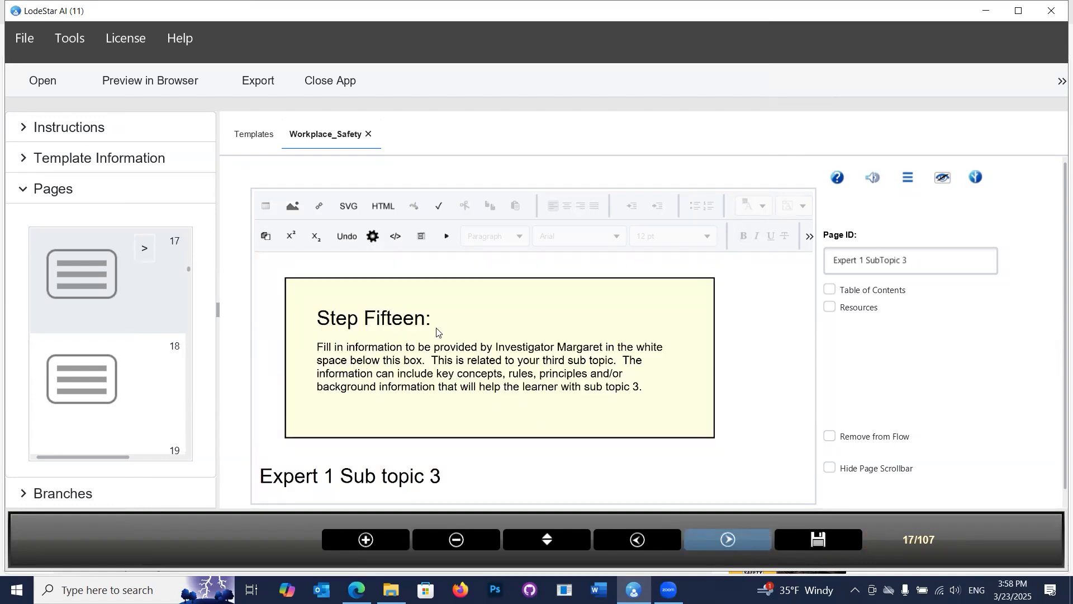
pyautogui.click(448, 475)
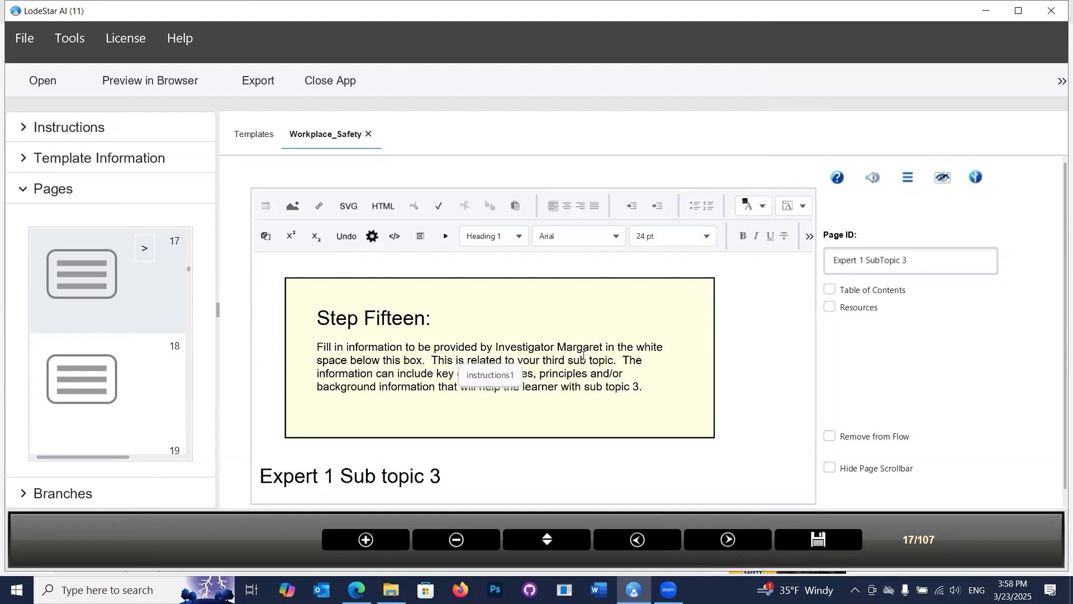
pyautogui.click(727, 538)
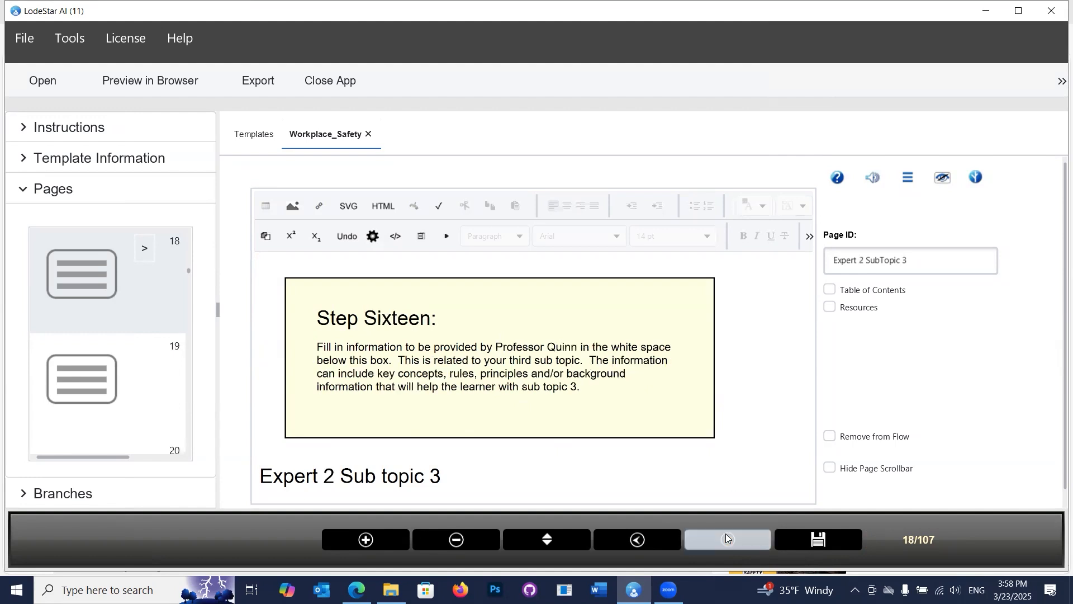
pyautogui.click(725, 538)
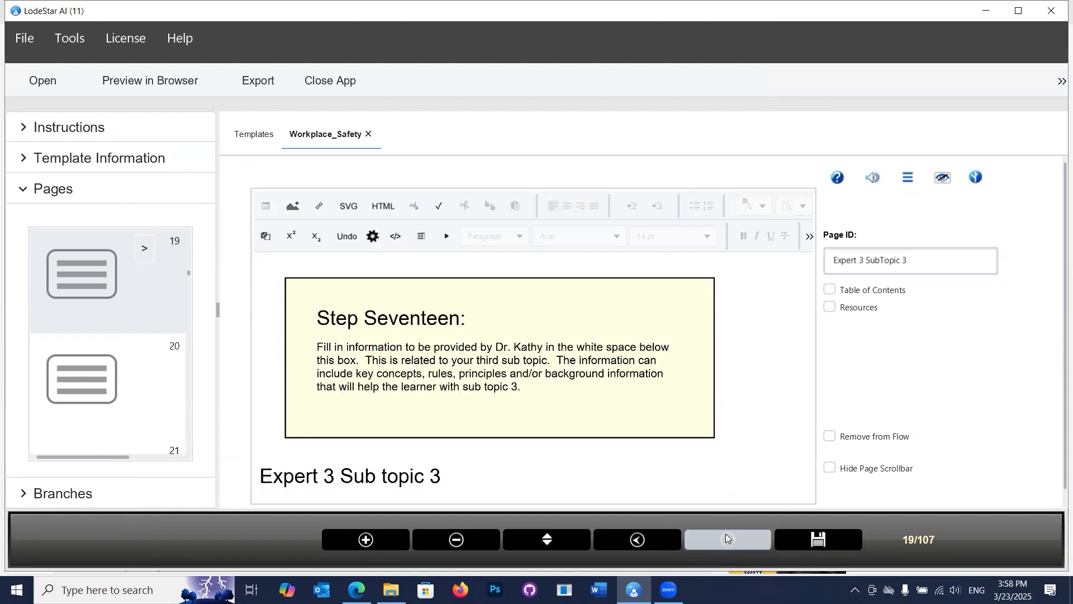
pyautogui.click(721, 540)
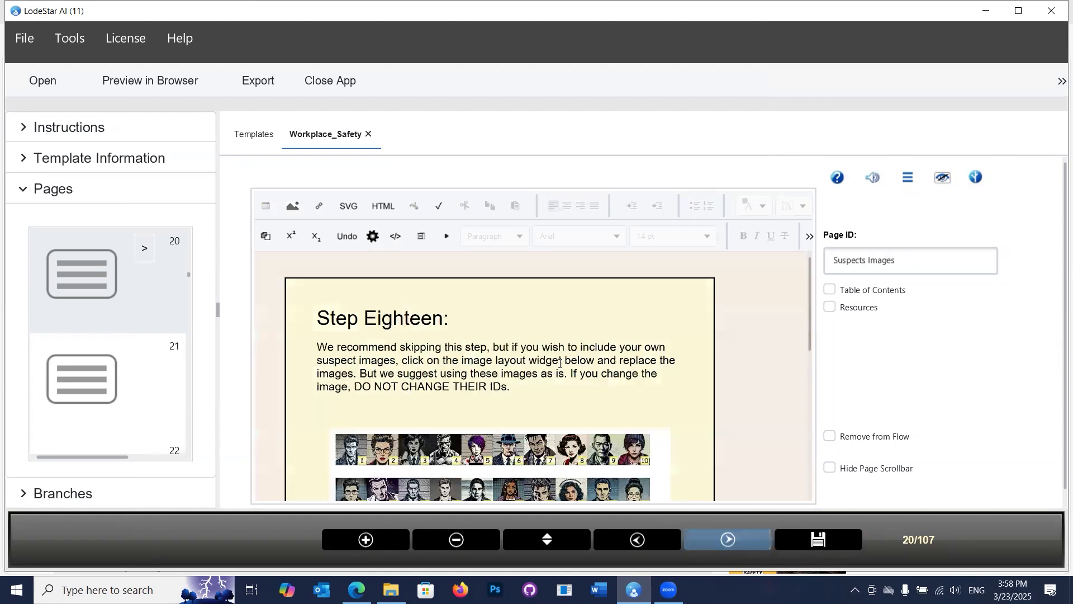
# Step: Examine the Step Eighteen instructions and the grid of suspect images on the Suspects Images page
pyautogui.scroll(-1, 565, 349)
pyautogui.scroll(2, 574, 311)
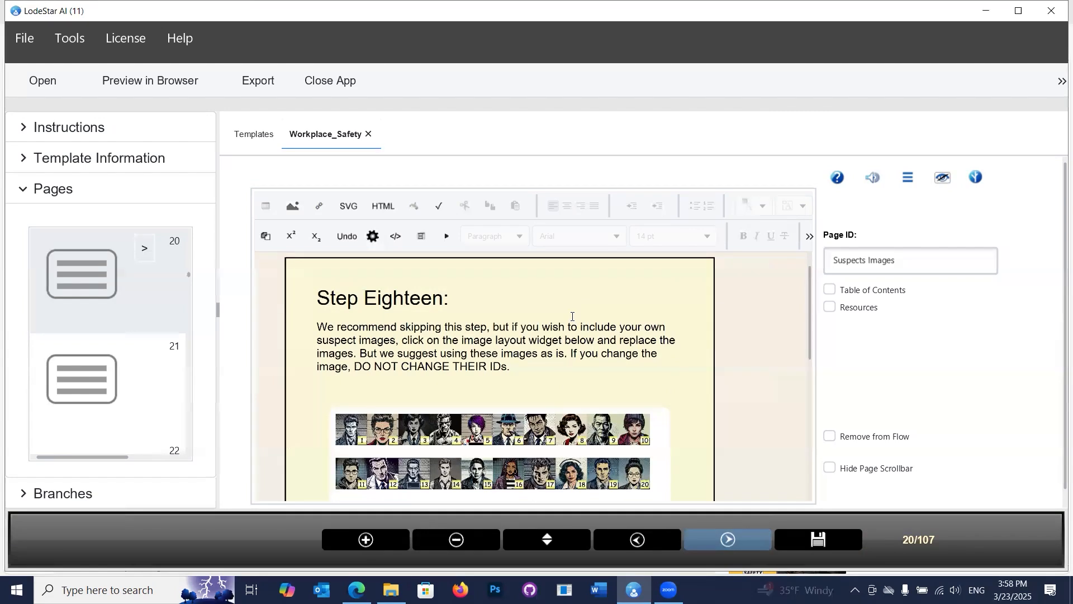
pyautogui.scroll(-1, 573, 316)
pyautogui.scroll(-2, 475, 296)
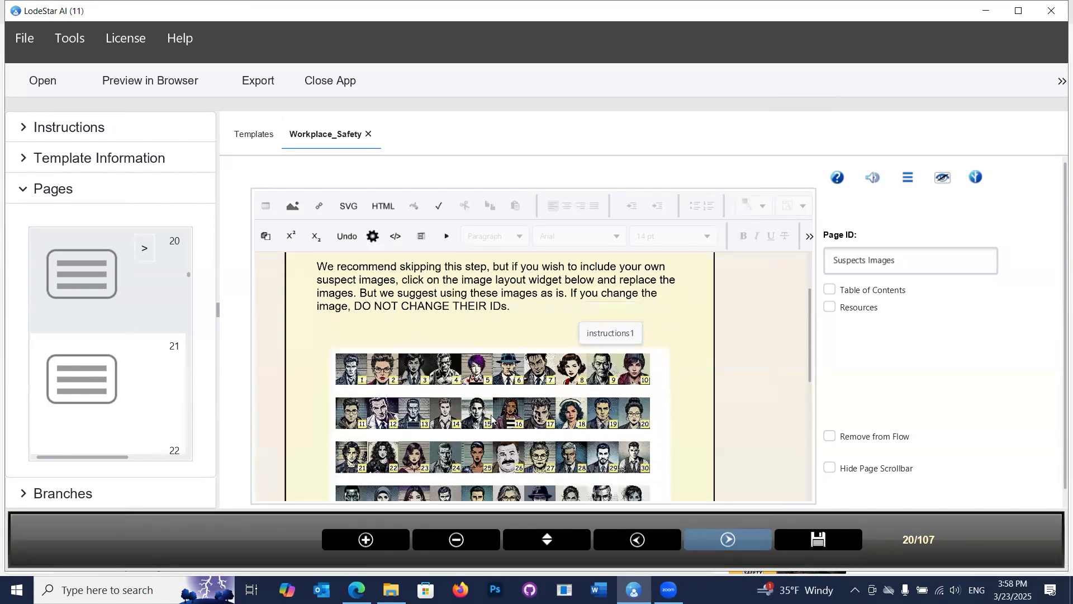
pyautogui.scroll(2, 492, 319)
pyautogui.scroll(-3, 492, 330)
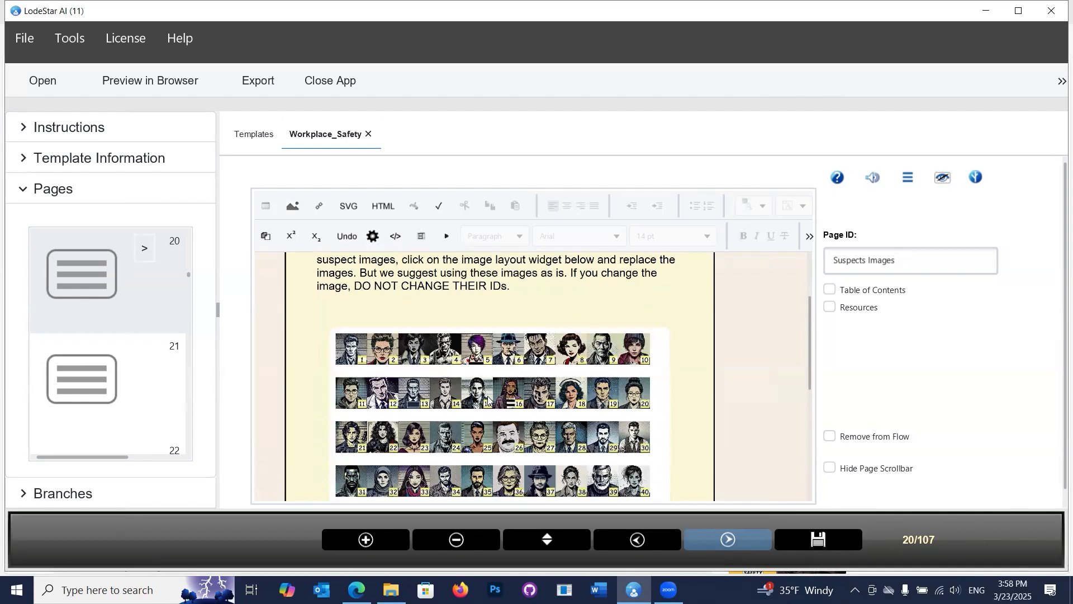
pyautogui.scroll(2, 488, 400)
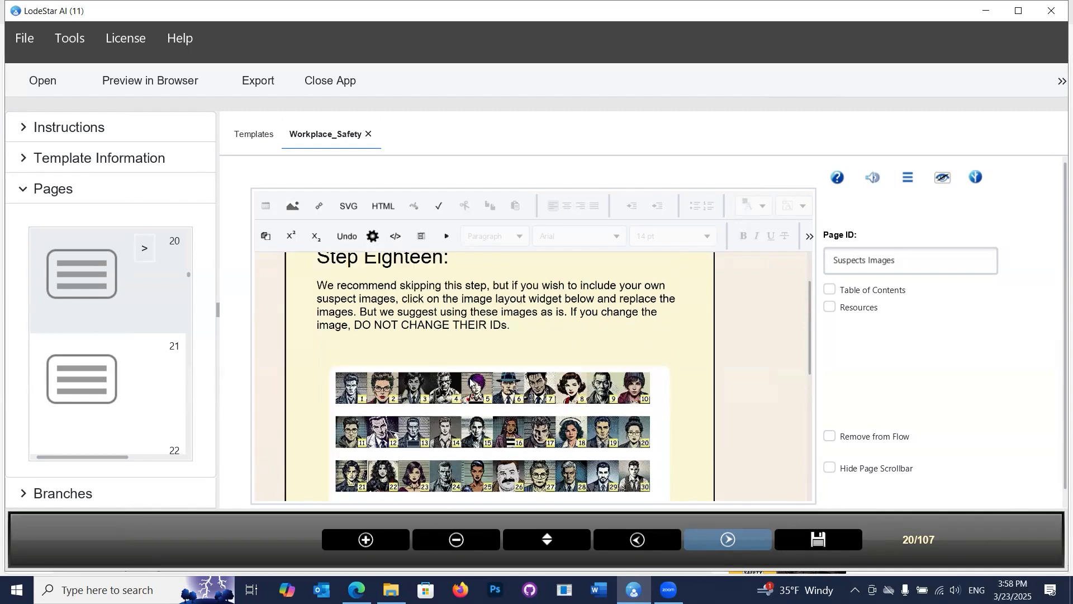
pyautogui.scroll(-4, 488, 400)
pyautogui.scroll(-2, 618, 419)
pyautogui.scroll(2, 570, 369)
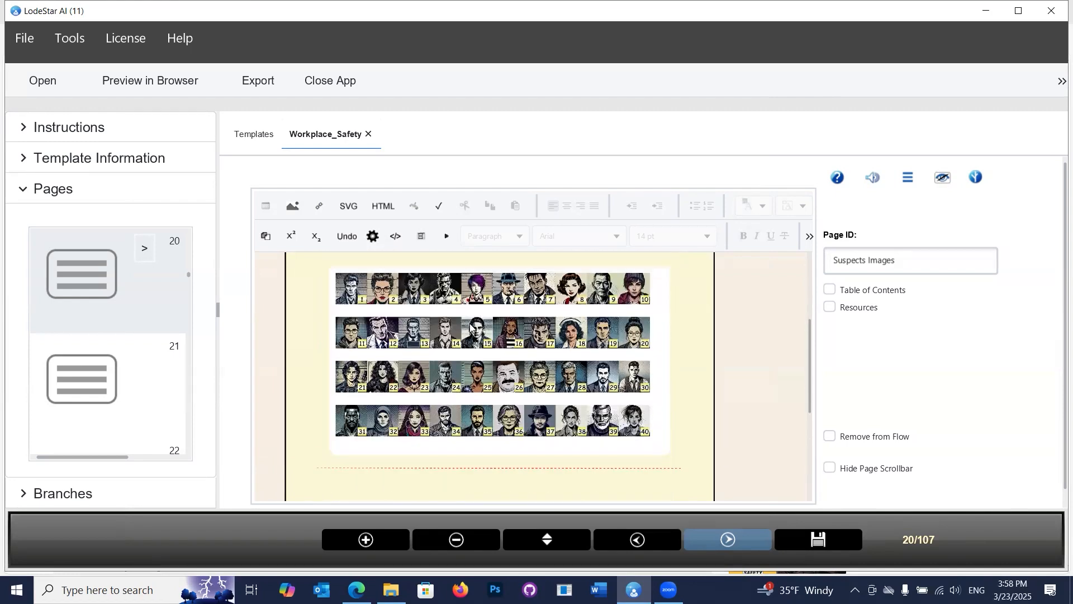
pyautogui.scroll(1, 521, 322)
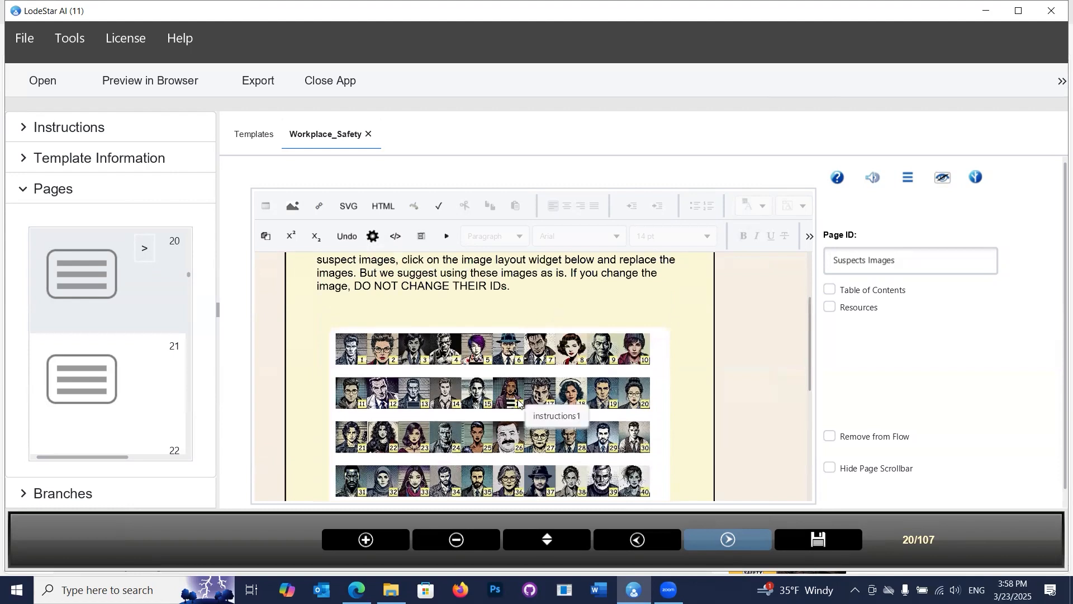
pyautogui.scroll(-1, 480, 398)
# Step: Open the suspects' image layout widget and the file chooser for replacing the first suspect's image, and dismiss the chooser
pyautogui.click(468, 344)
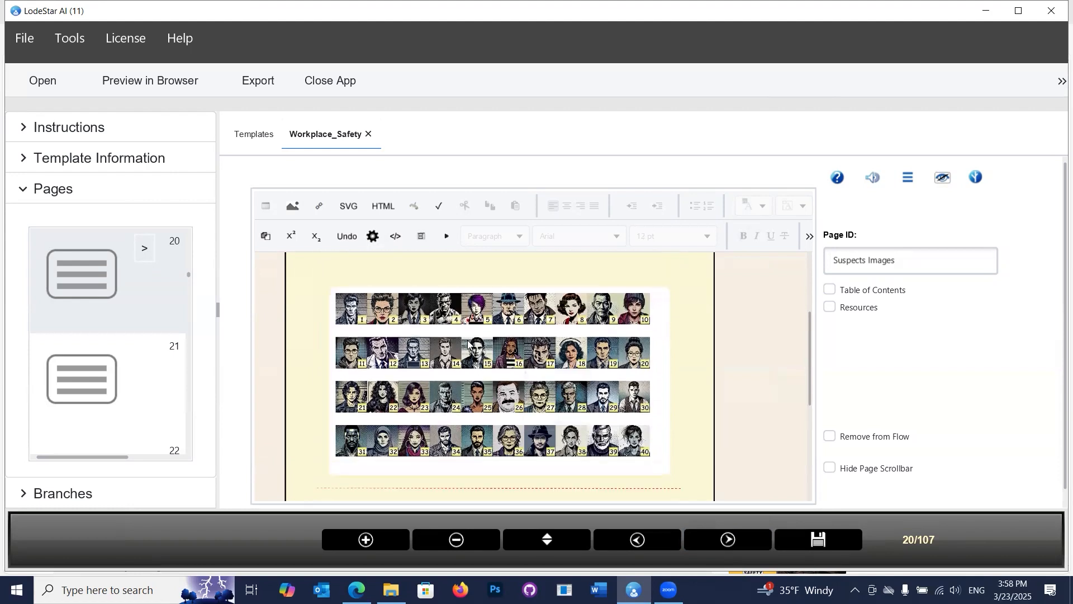
pyautogui.doubleClick(469, 345)
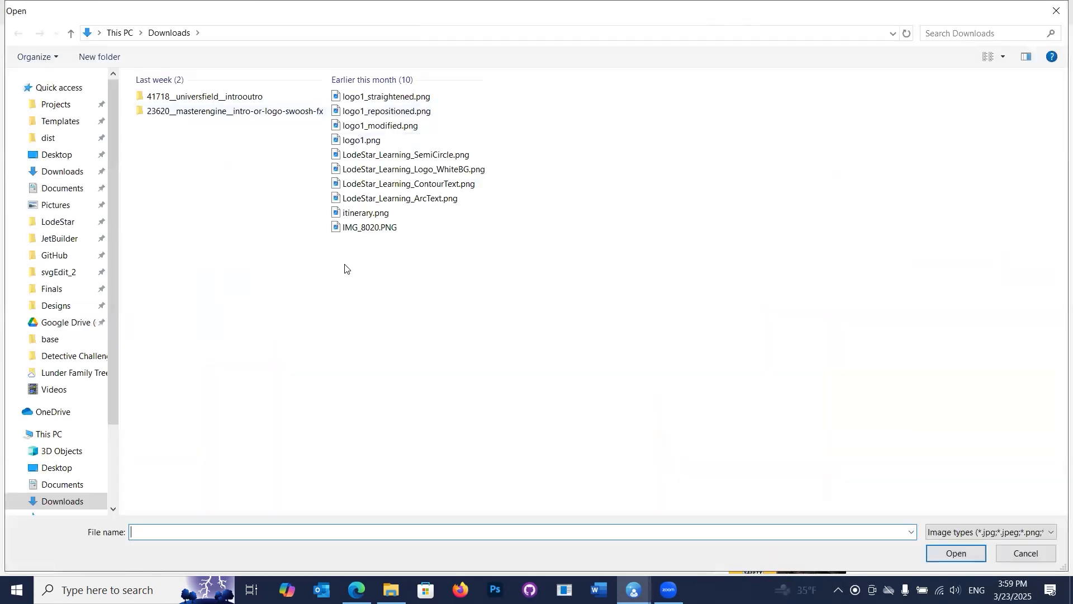
pyautogui.click(1030, 552)
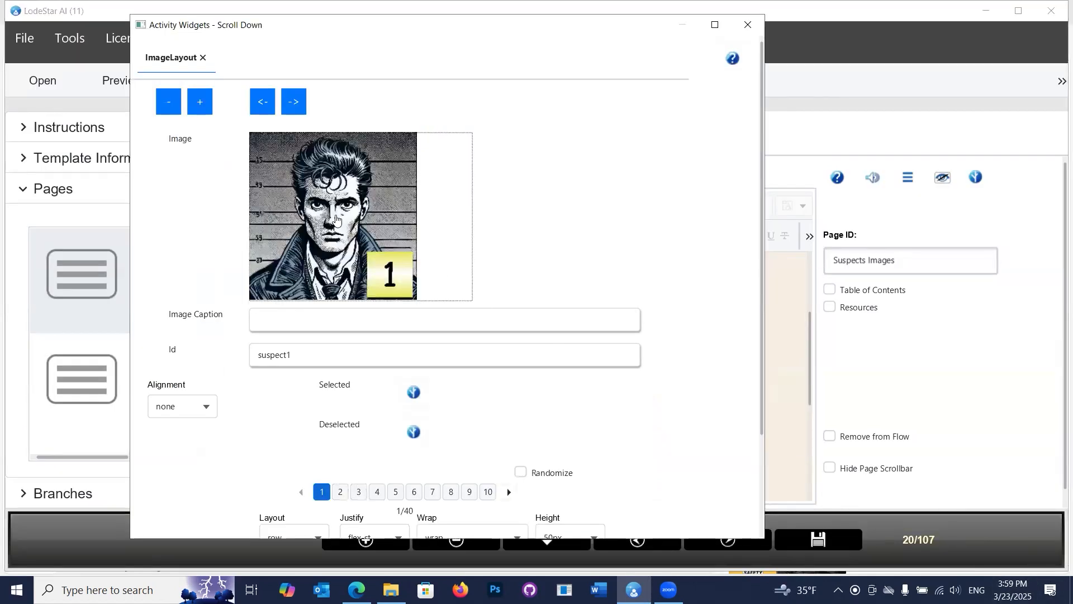
# Step: Look through the images and IDs of suspects 2 to 5 in the image layout, and close it without saving
pyautogui.scroll(-1, 346, 390)
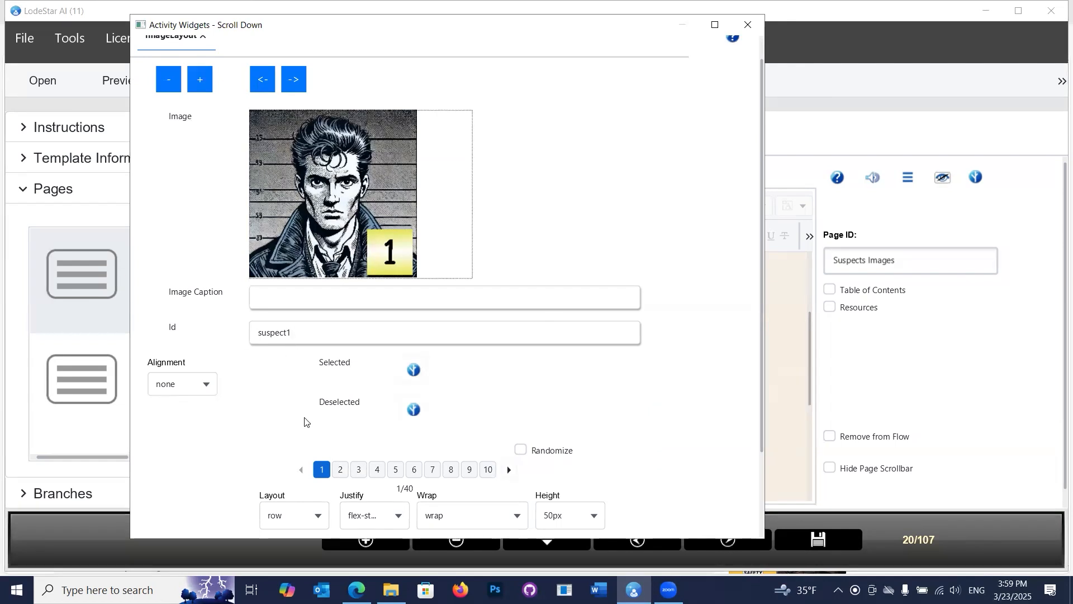
pyautogui.click(341, 469)
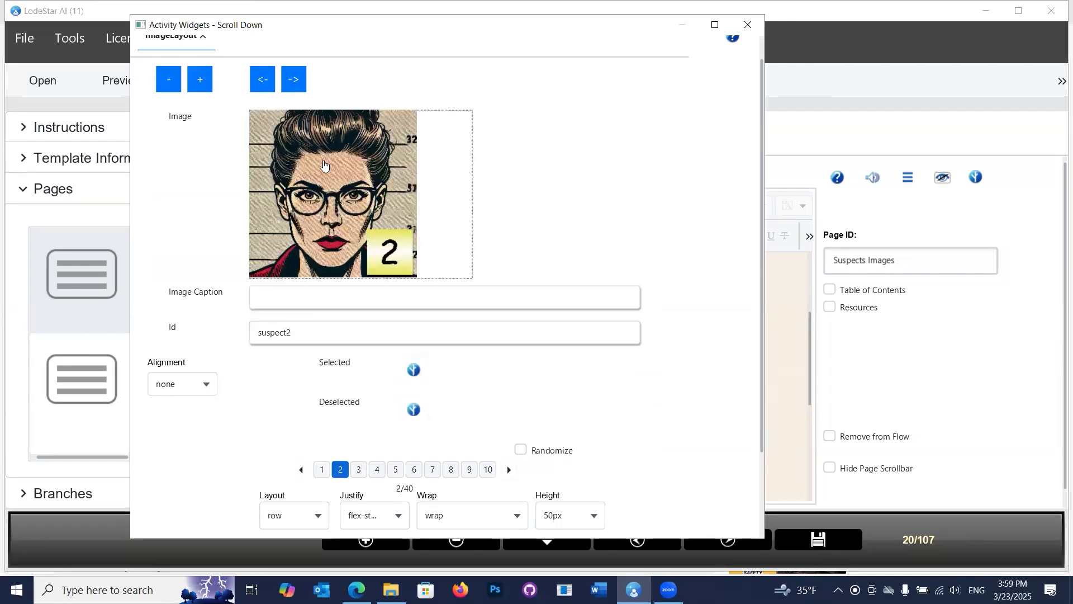
pyautogui.click(359, 471)
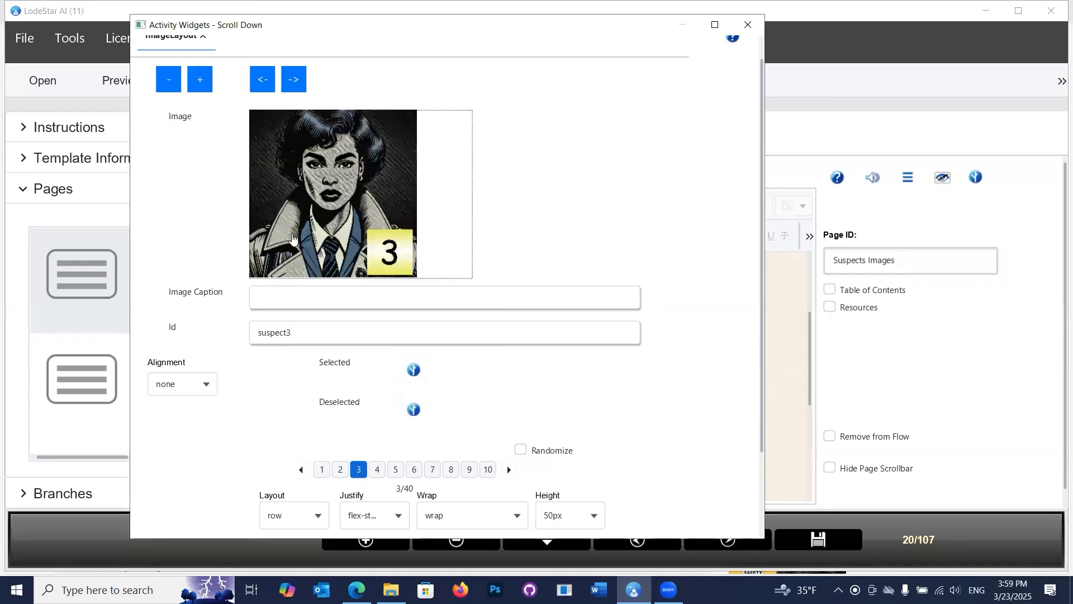
pyautogui.click(377, 471)
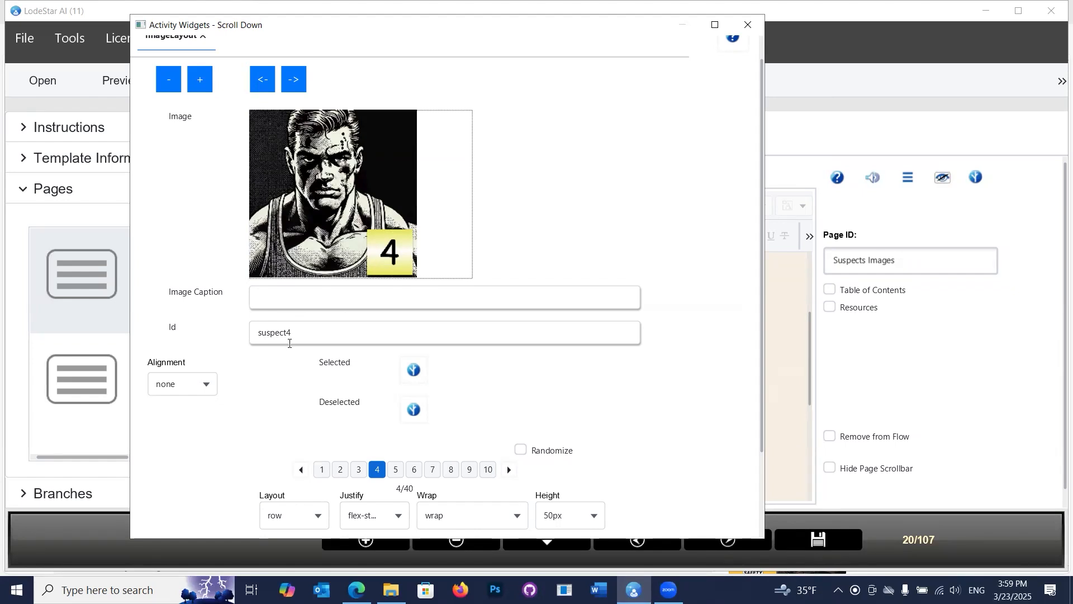
pyautogui.click(395, 470)
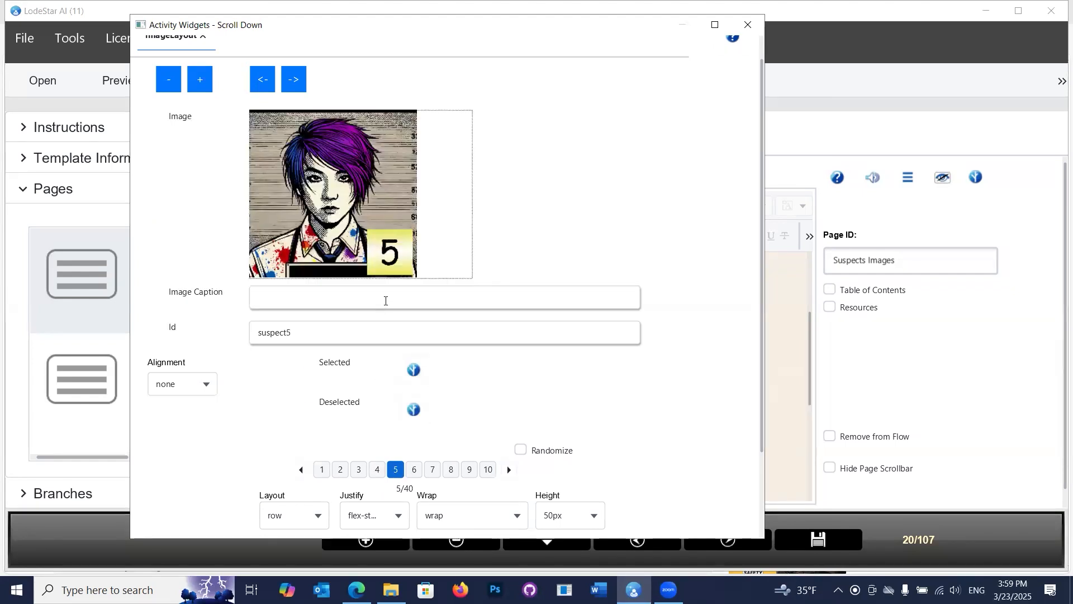
pyautogui.scroll(-3, 386, 307)
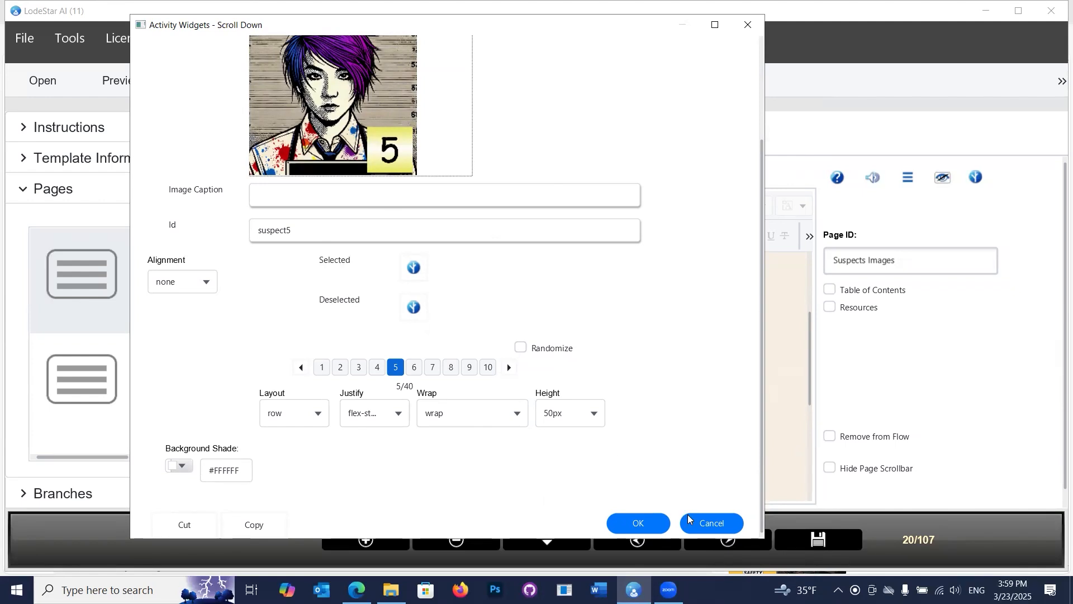
pyautogui.click(705, 523)
# Step: Go on to the Stop page and read its instructions for ending the configuration section
pyautogui.scroll(-2, 525, 311)
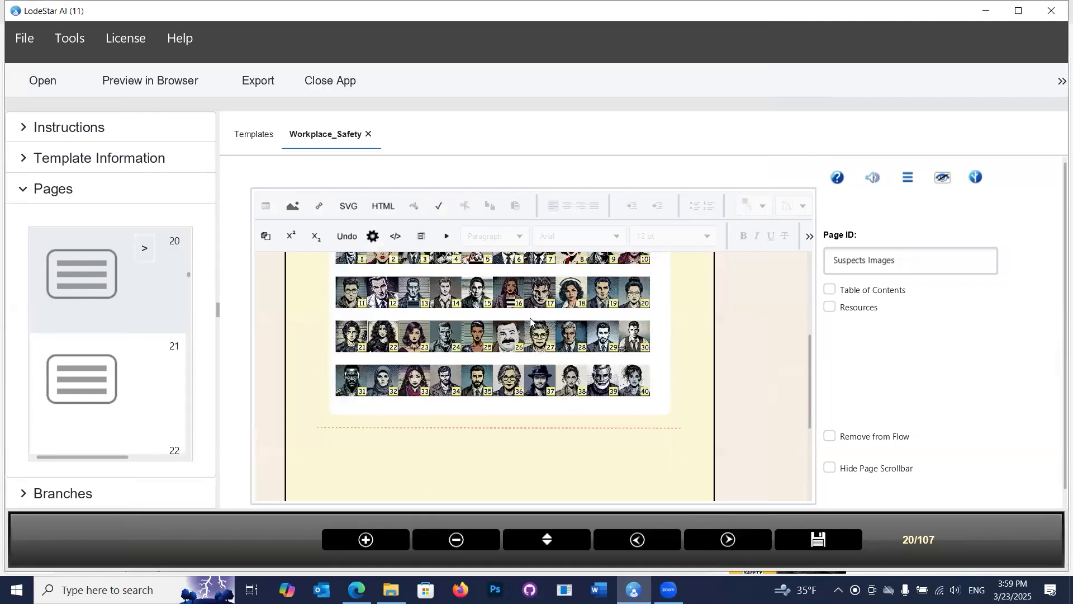
pyautogui.scroll(4, 528, 317)
pyautogui.scroll(1, 530, 322)
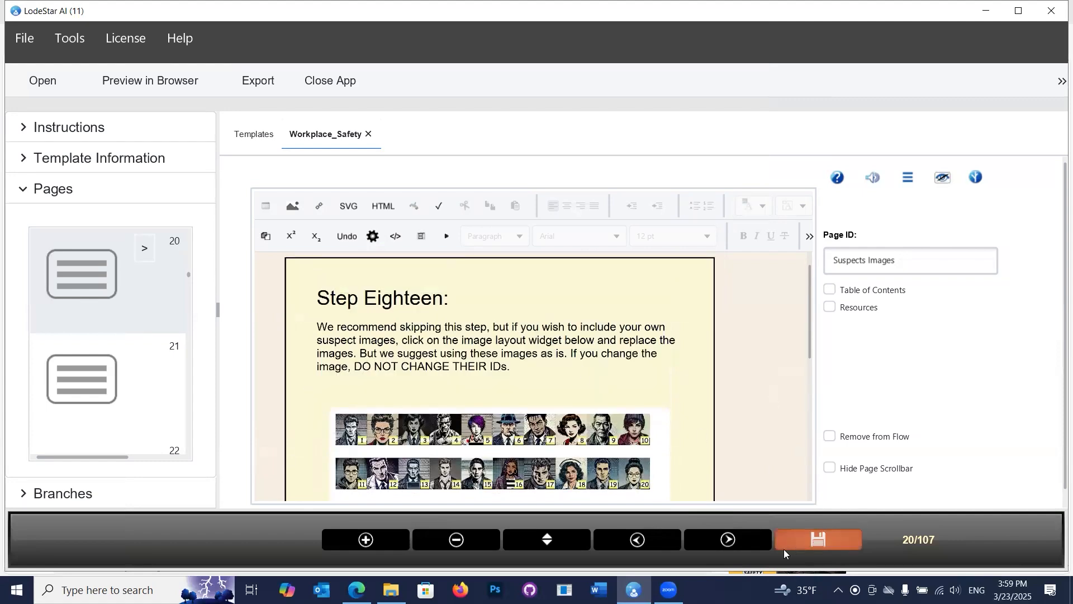
pyautogui.click(741, 543)
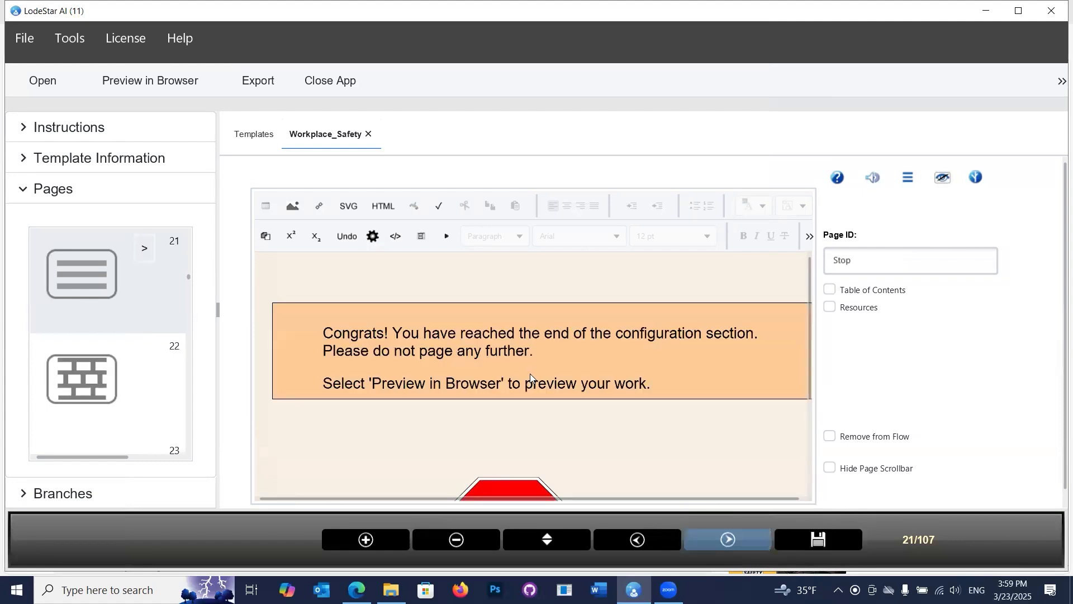
pyautogui.scroll(-3, 531, 373)
pyautogui.scroll(2, 432, 306)
pyautogui.scroll(-2, 511, 387)
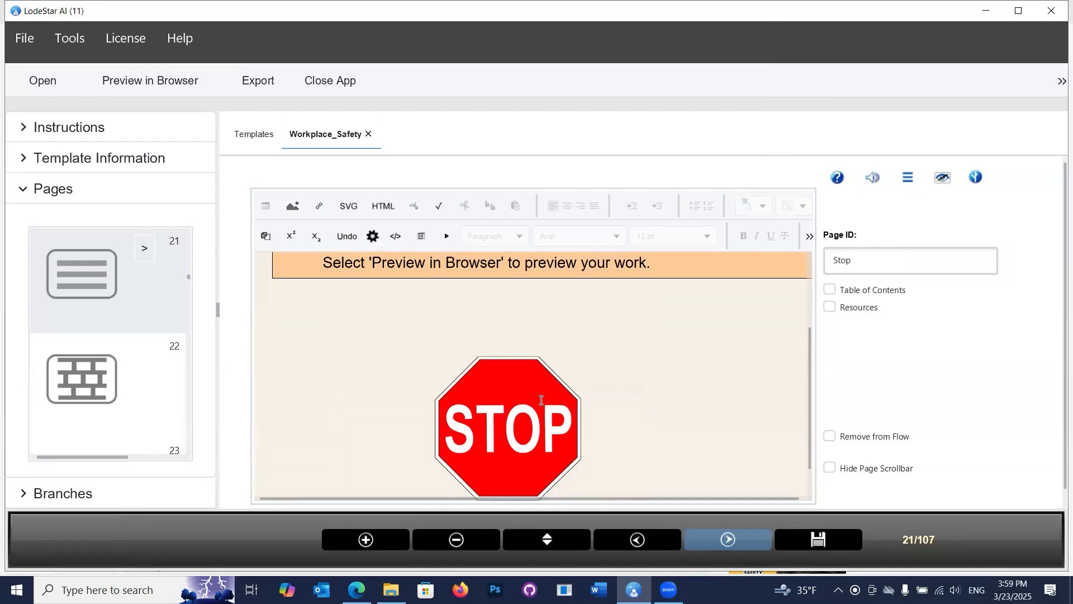
# Step: Save and preview the Workplace_Safety project in the browser, and start The Detective Challenge from its opening page
pyautogui.click(128, 90)
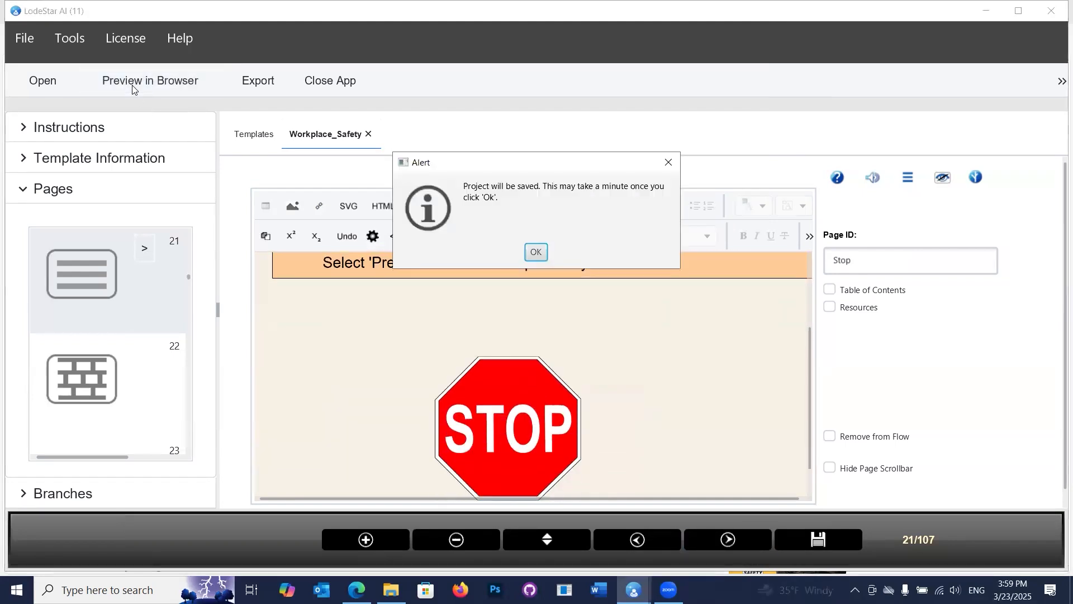
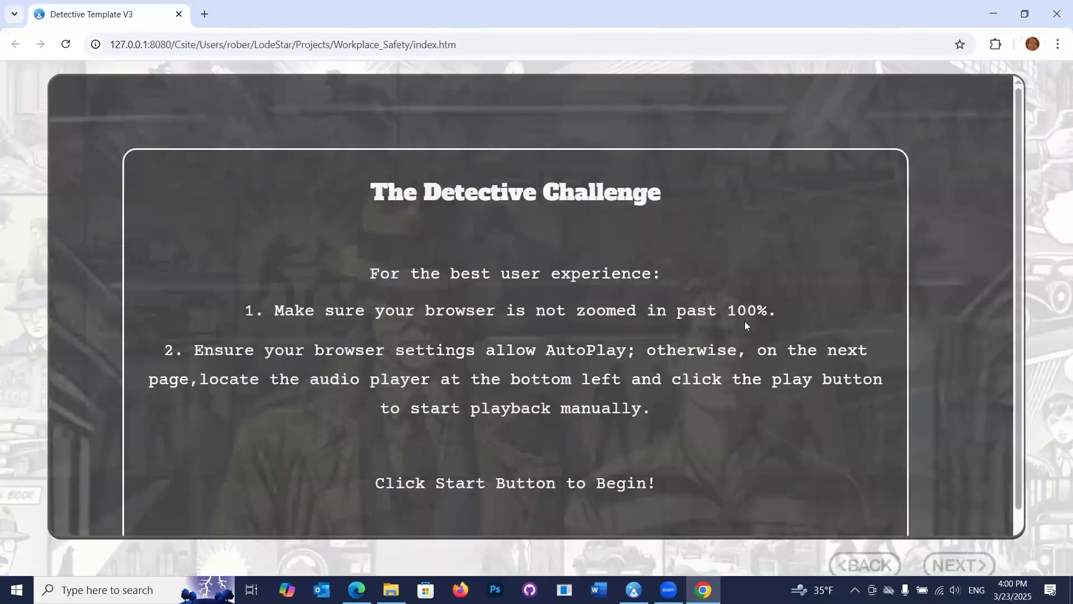
pyautogui.scroll(-2, 609, 326)
pyautogui.scroll(1, 609, 325)
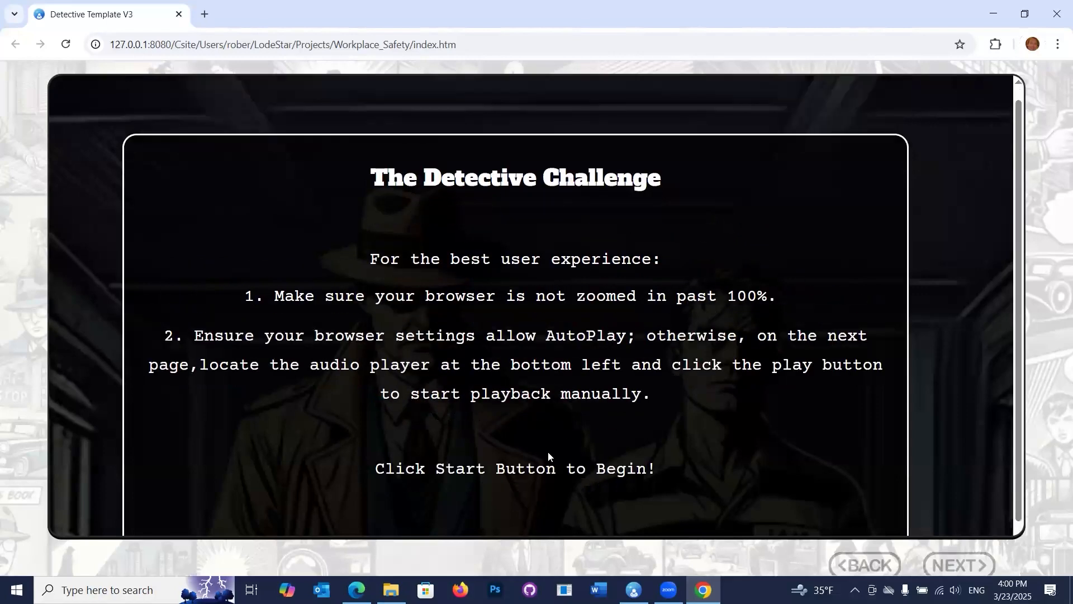
pyautogui.scroll(-1, 548, 456)
pyautogui.click(526, 494)
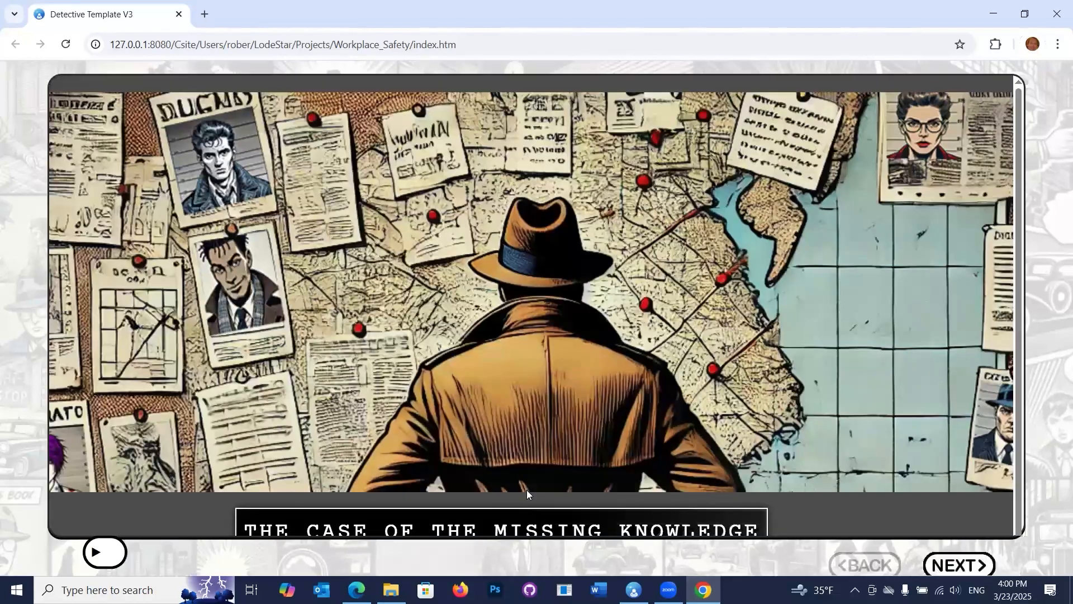
# Step: Go past the title page of the case and watch the beginning of the Detective Challenge Introduction video, dismissing the live caption
pyautogui.scroll(-1, 754, 403)
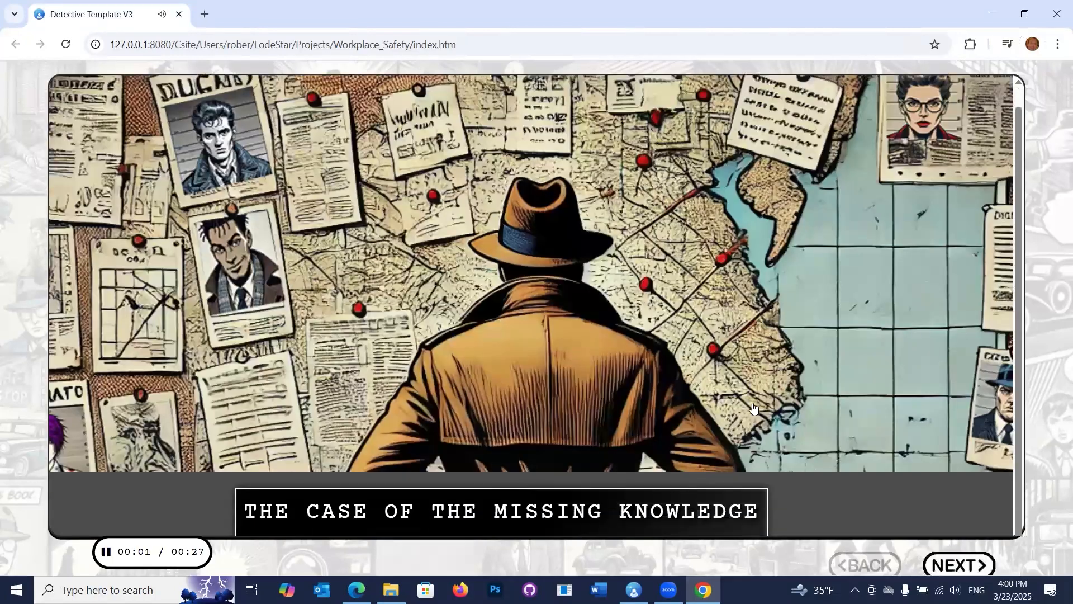
pyautogui.click(955, 566)
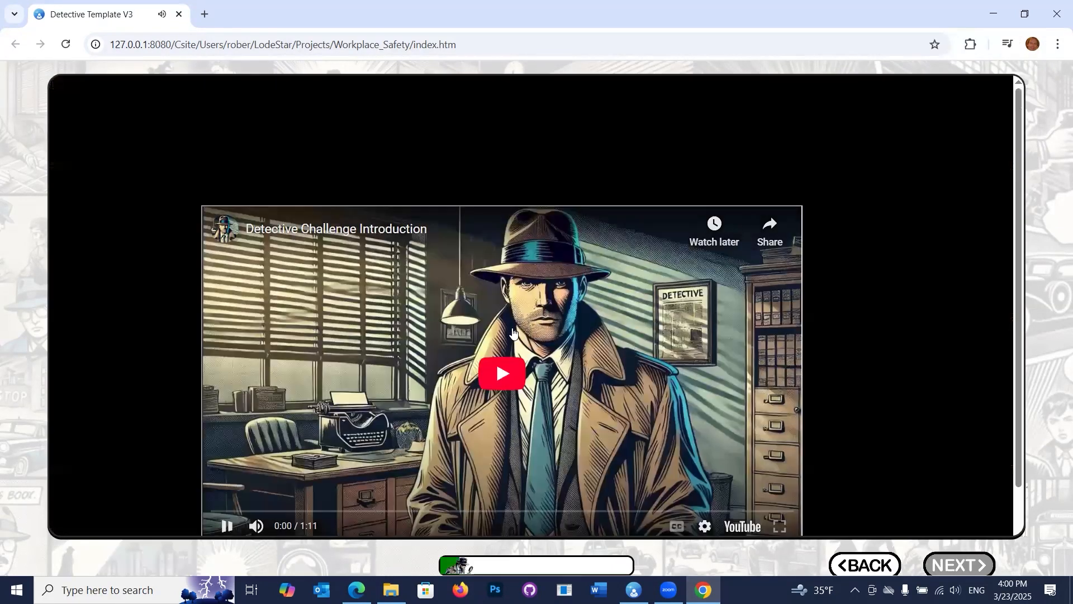
pyautogui.scroll(-3, 505, 300)
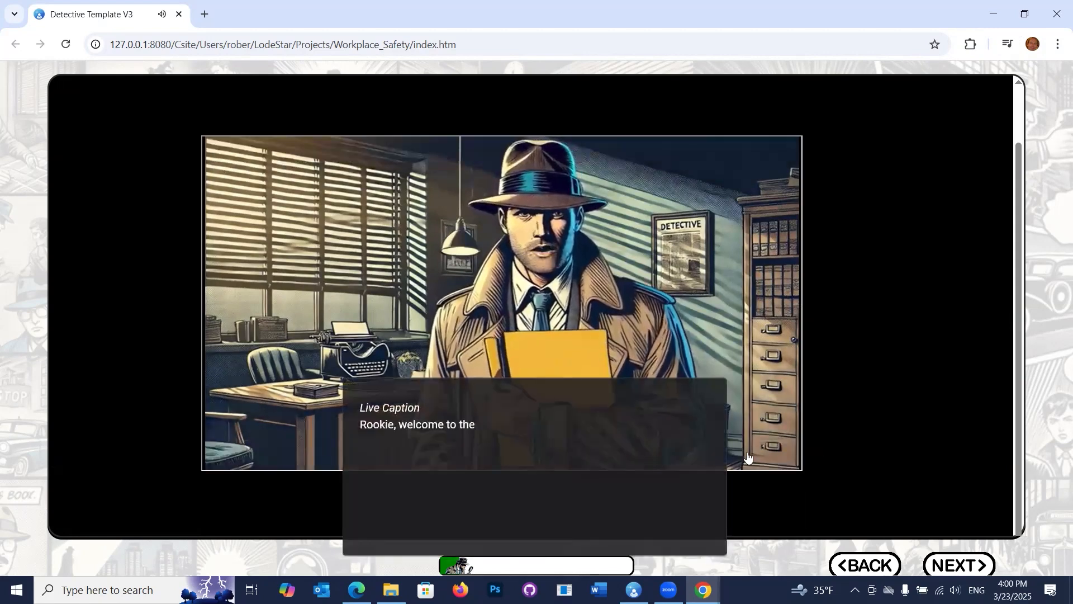
pyautogui.click(712, 390)
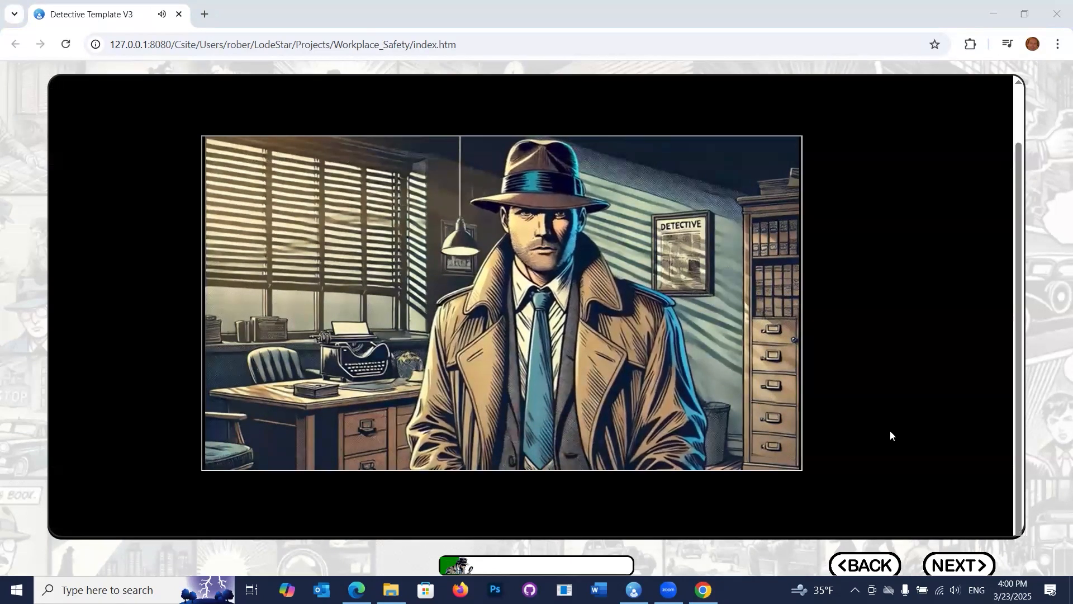
# Step: Read the Your Objective page with its audio paused, and continue past the Film Room video to the Workplace Safety video page
pyautogui.click(962, 565)
pyautogui.scroll(-1, 703, 384)
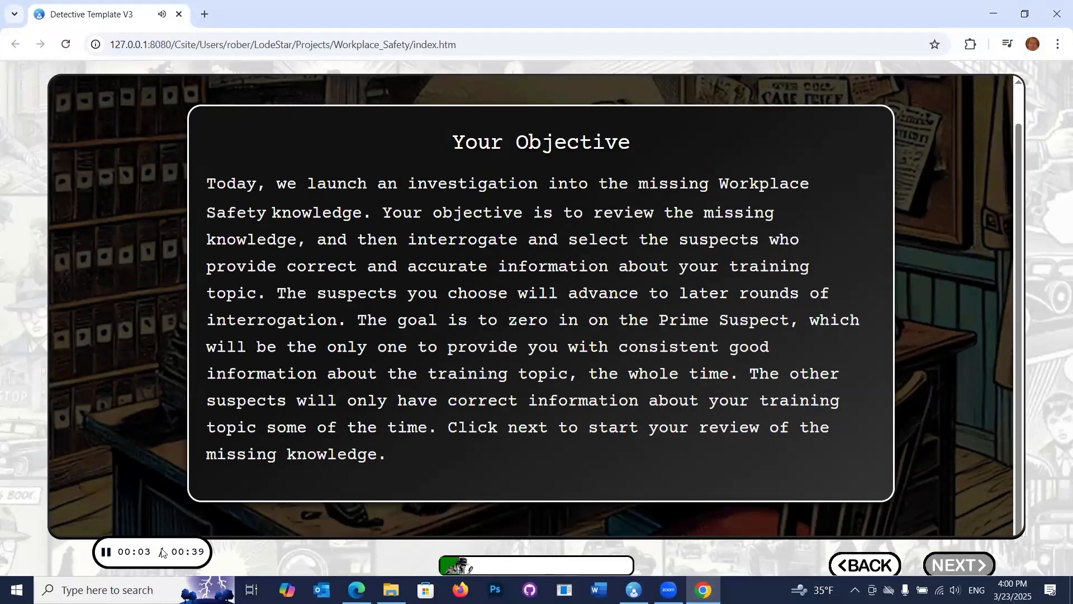
pyautogui.click(106, 552)
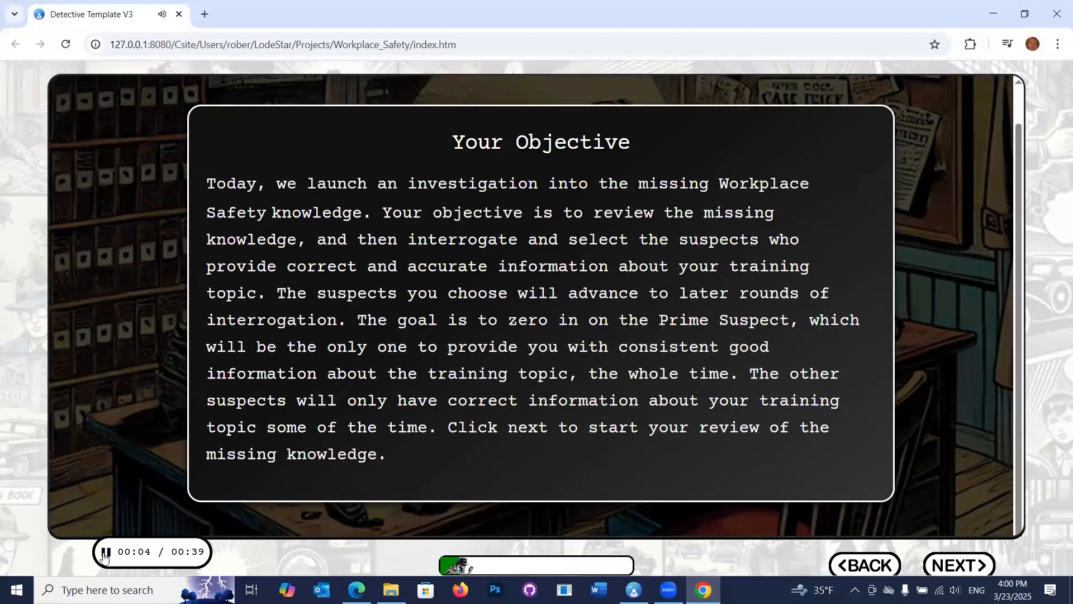
pyautogui.click(948, 562)
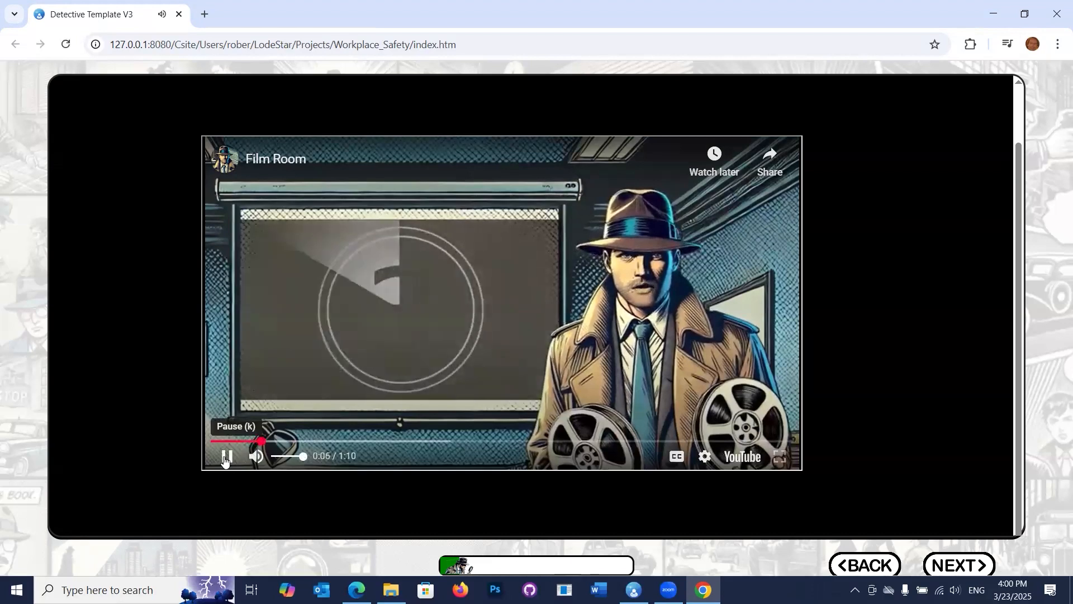
pyautogui.click(959, 564)
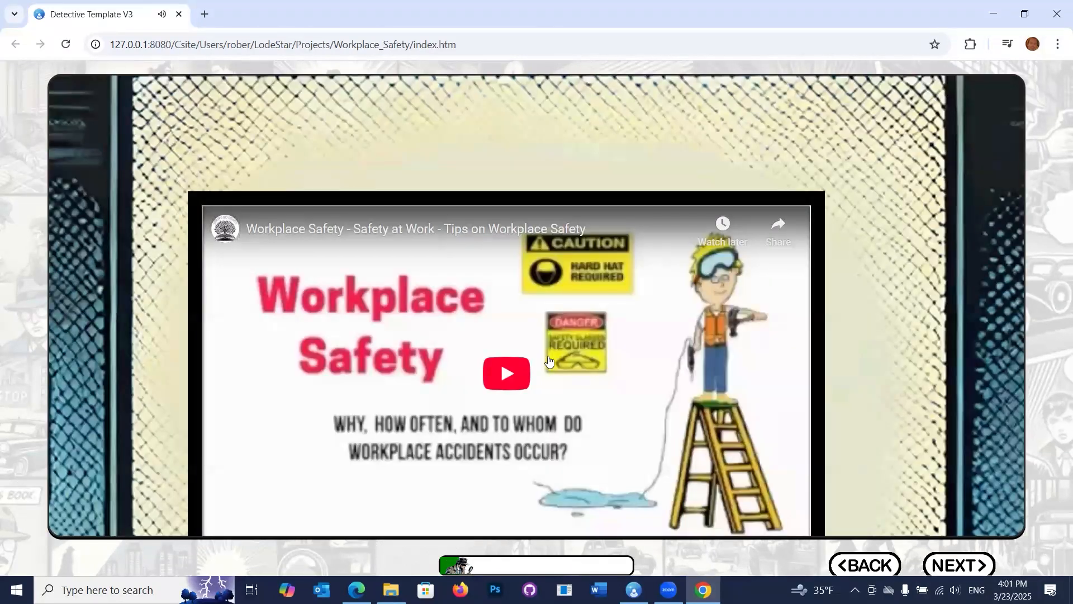
# Step: Play the opening seconds of the embedded Workplace Safety video, pause it and dismiss the video suggestions
pyautogui.click(505, 375)
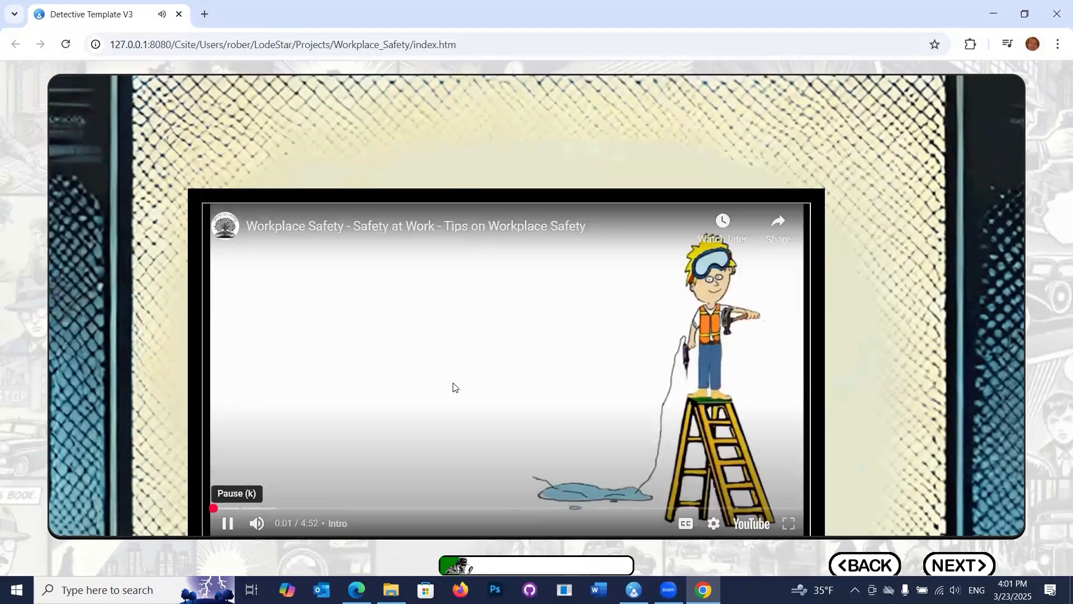
pyautogui.click(228, 524)
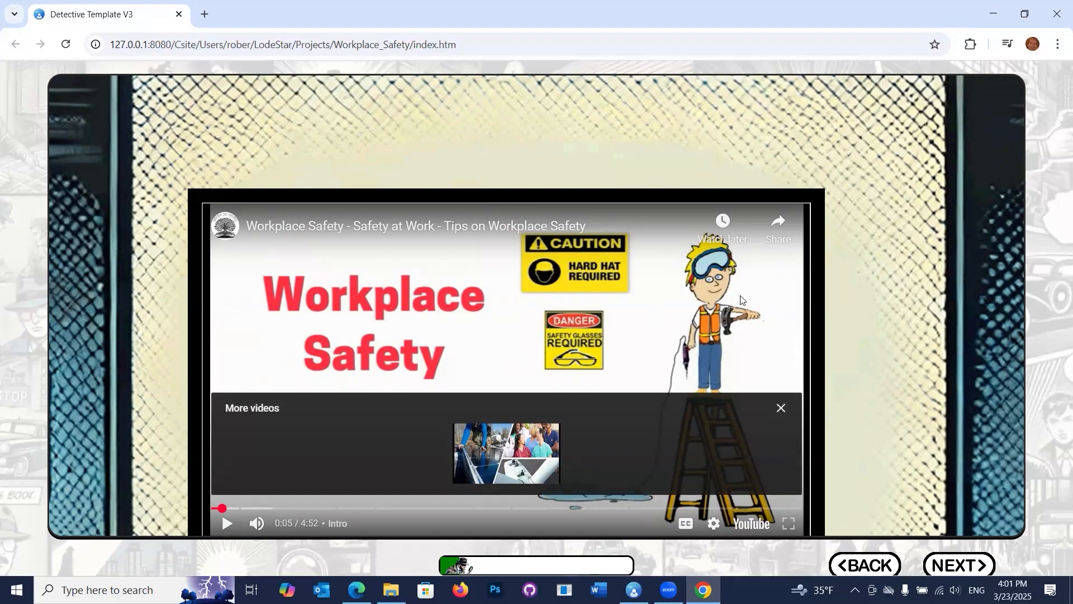
pyautogui.click(781, 410)
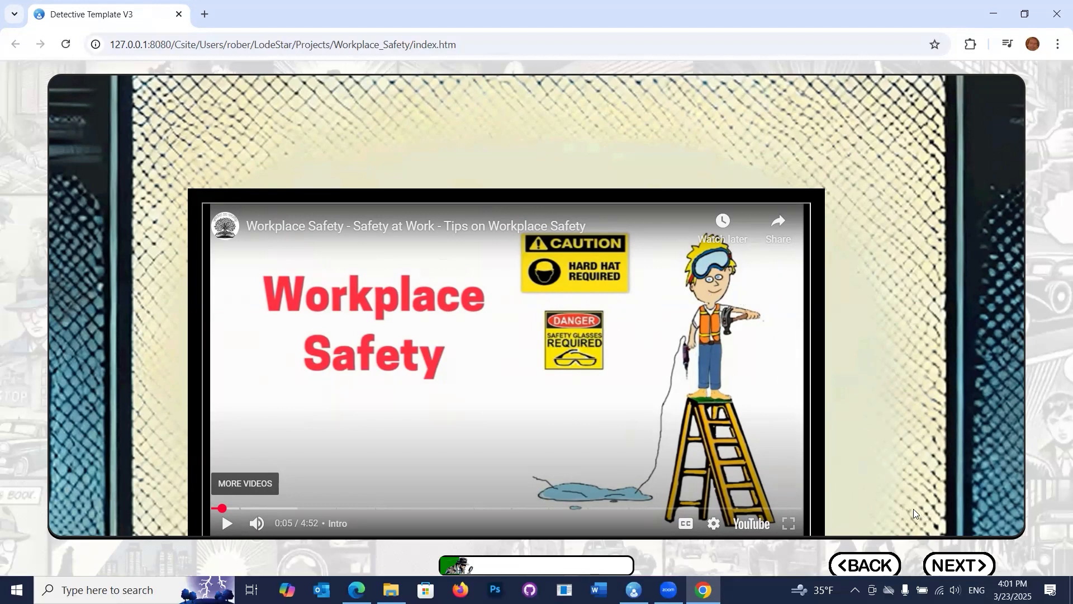
# Step: Go on to the File Room video, pause it and continue to the Case File Review page
pyautogui.click(953, 565)
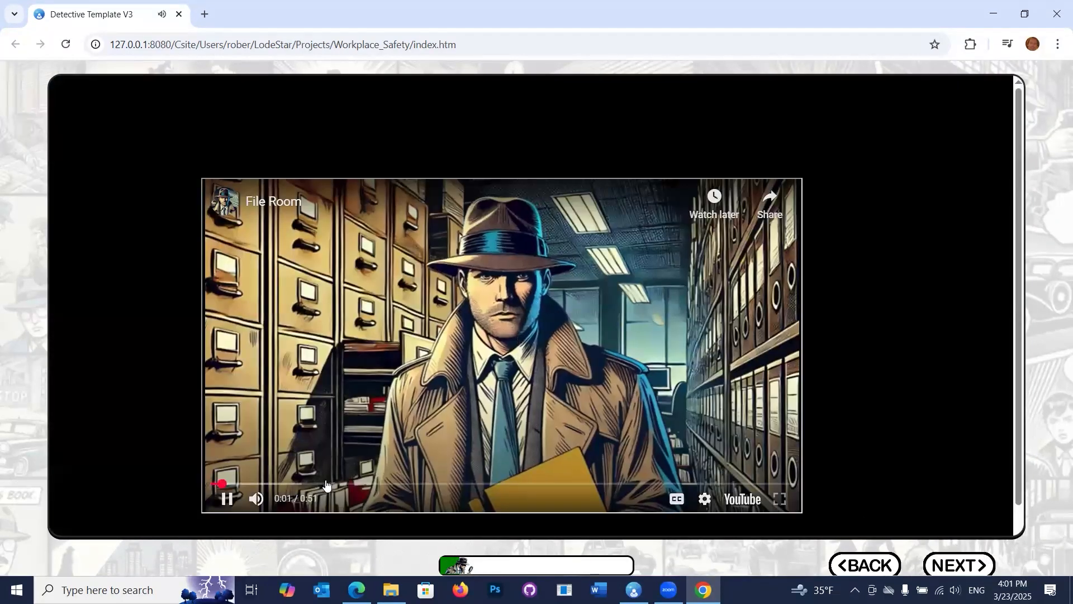
pyautogui.click(227, 499)
pyautogui.click(959, 566)
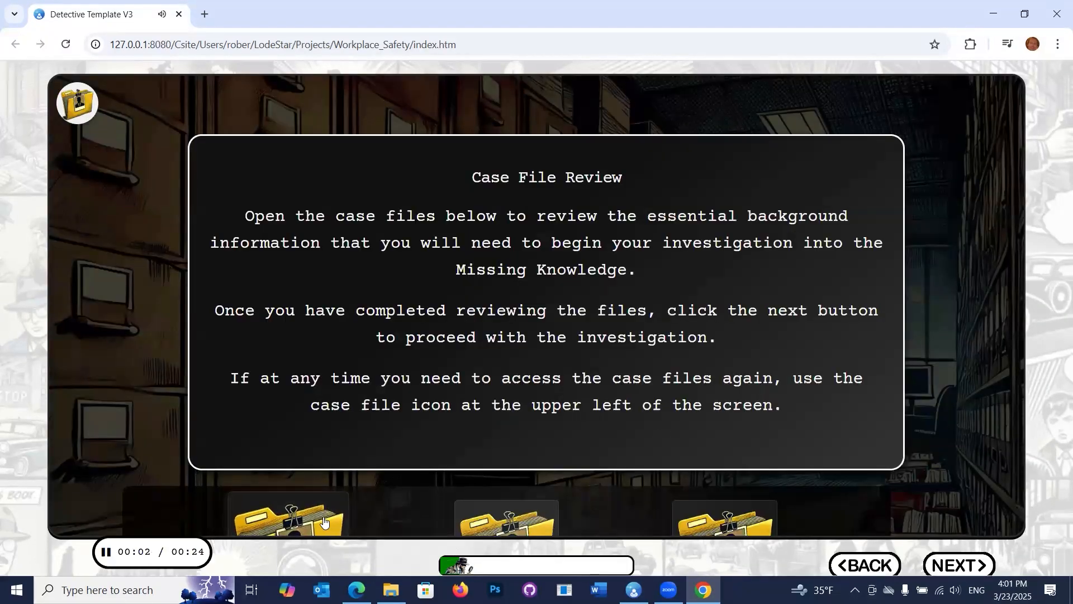
# Step: Open the first case file, read its workplace safety overview from start to end, and close it
pyautogui.click(324, 517)
pyautogui.scroll(-5, 497, 365)
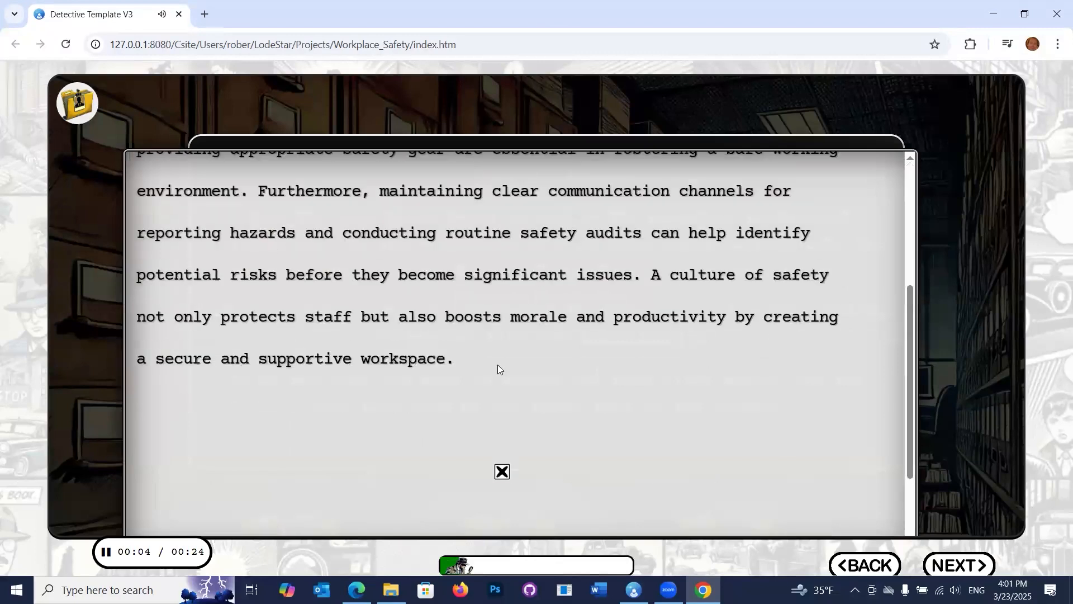
pyautogui.scroll(5, 497, 365)
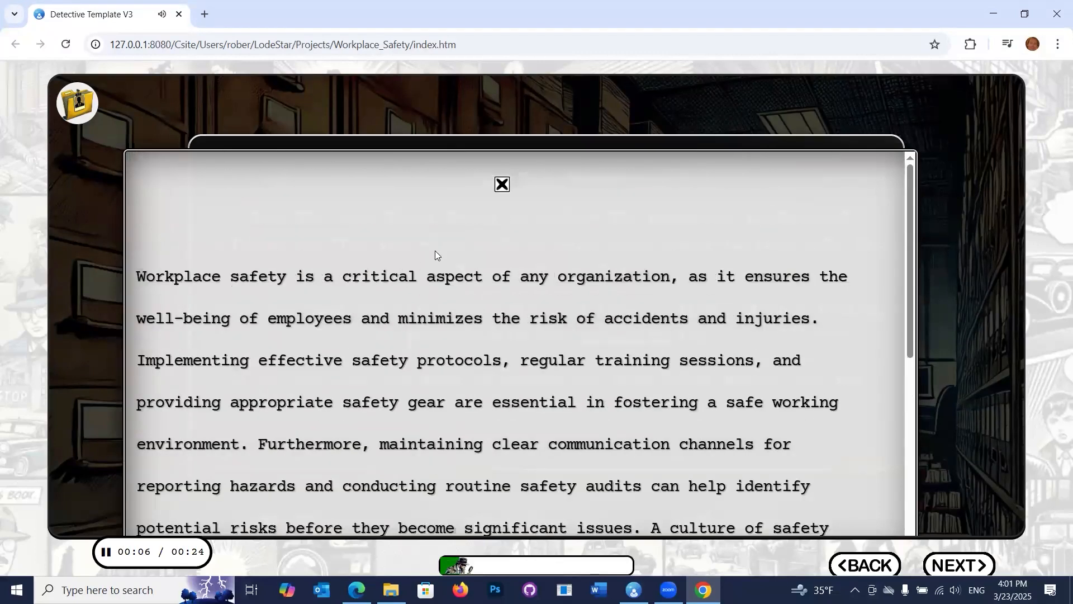
pyautogui.scroll(-5, 435, 250)
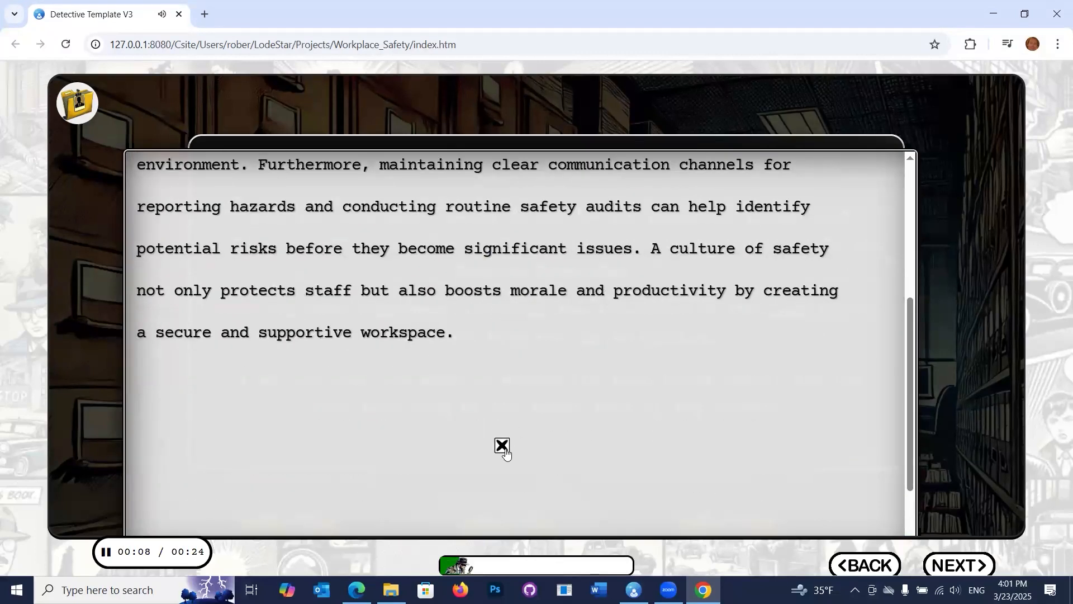
pyautogui.click(505, 452)
# Step: Open the second case file and read through its Workplace Safety Definitions to the last entry
pyautogui.click(505, 522)
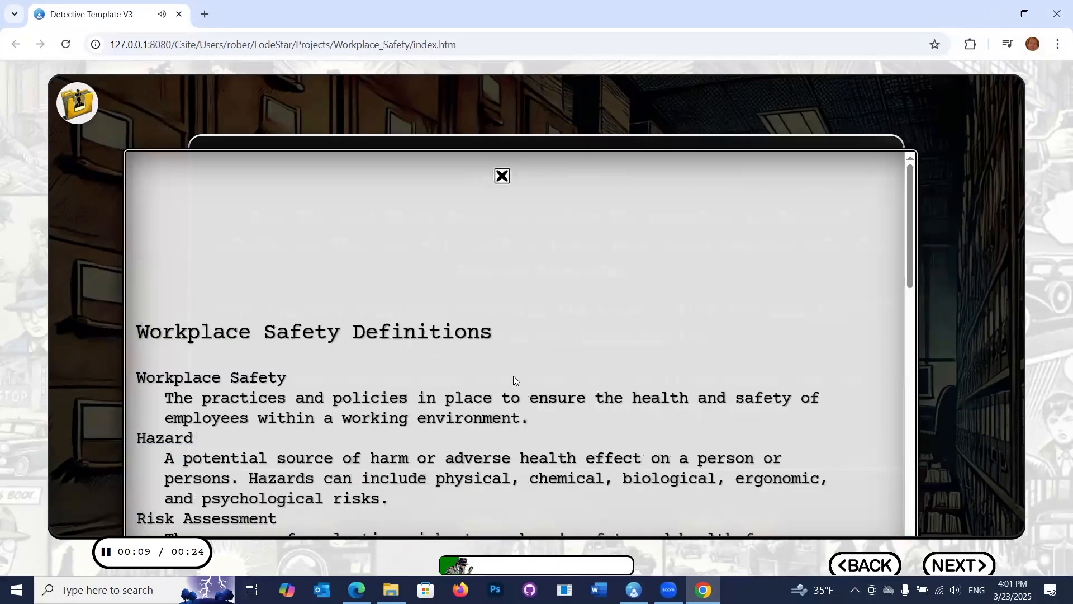
pyautogui.scroll(-10, 513, 376)
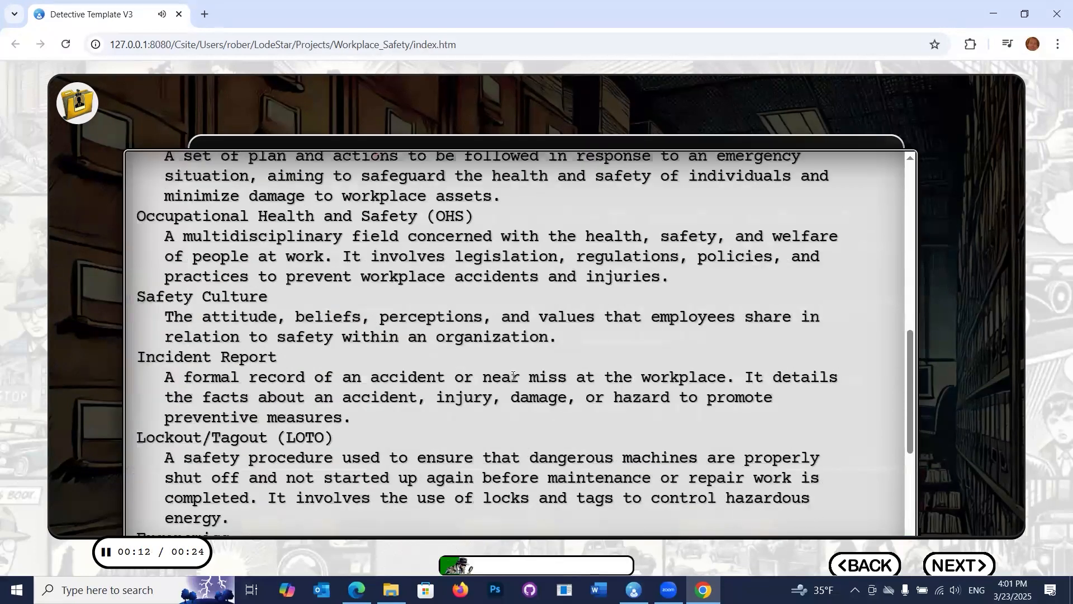
pyautogui.scroll(-5, 636, 426)
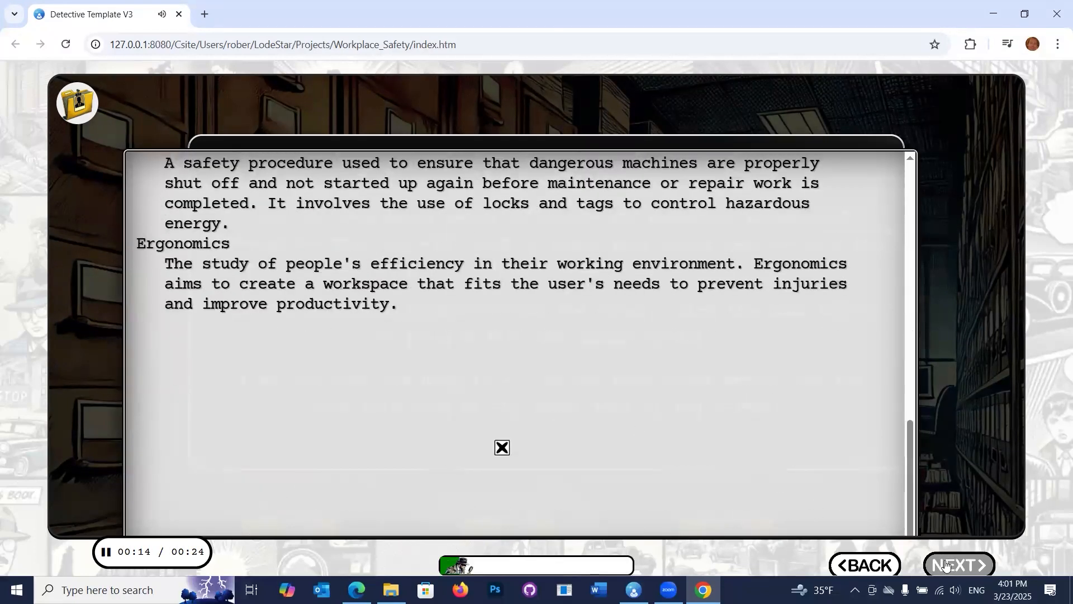
# Step: Leave the case files, continue past the Questioning Suspects video to the first suspect lineup, and look over its interrogation instructions
pyautogui.click(945, 565)
pyautogui.click(970, 571)
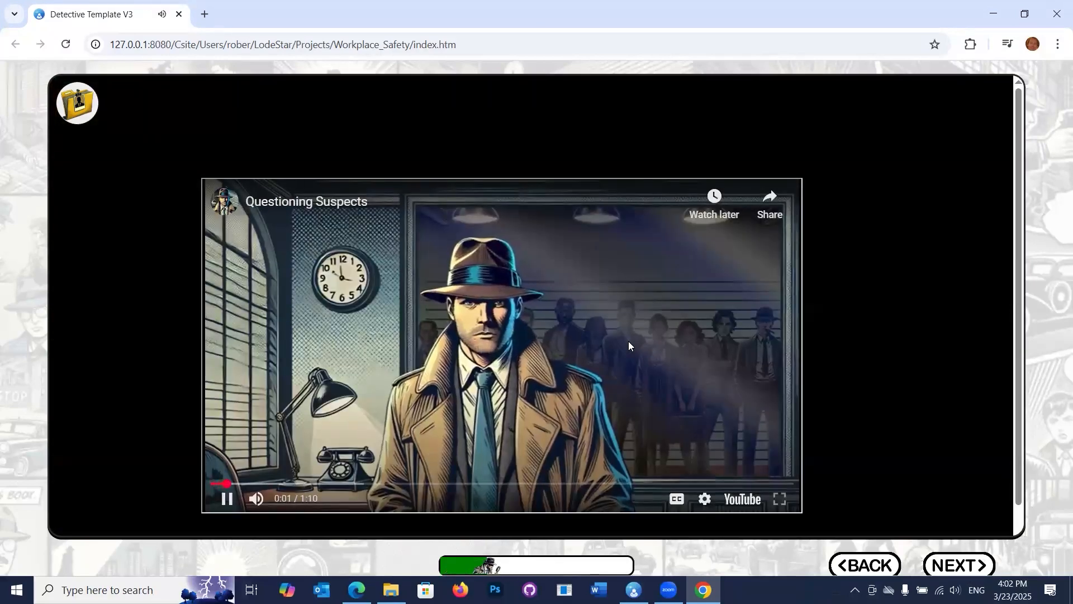
pyautogui.scroll(-3, 629, 341)
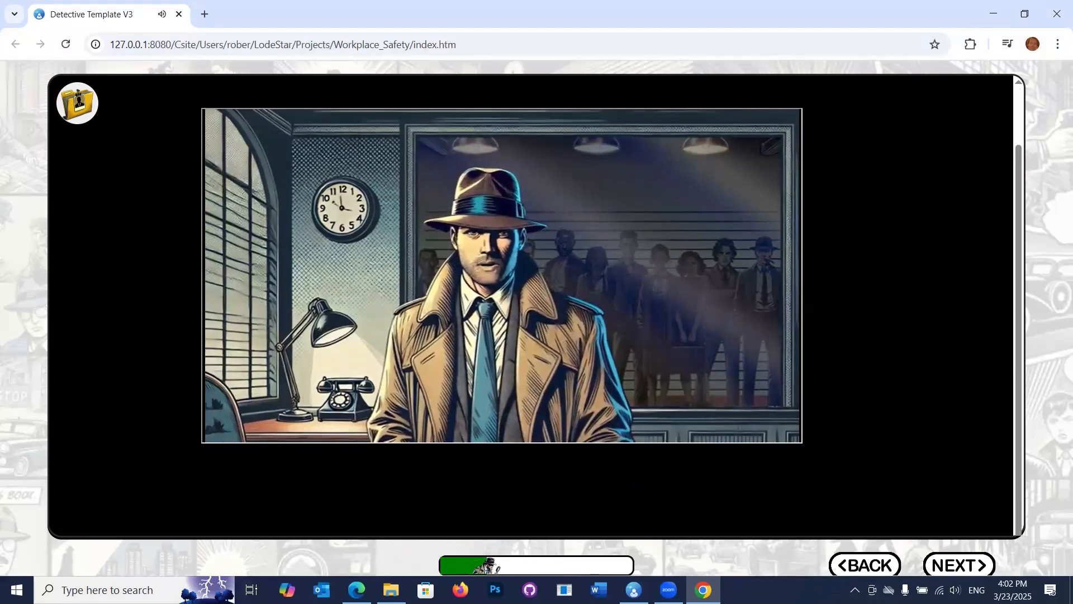
pyautogui.moveTo(251, 429)
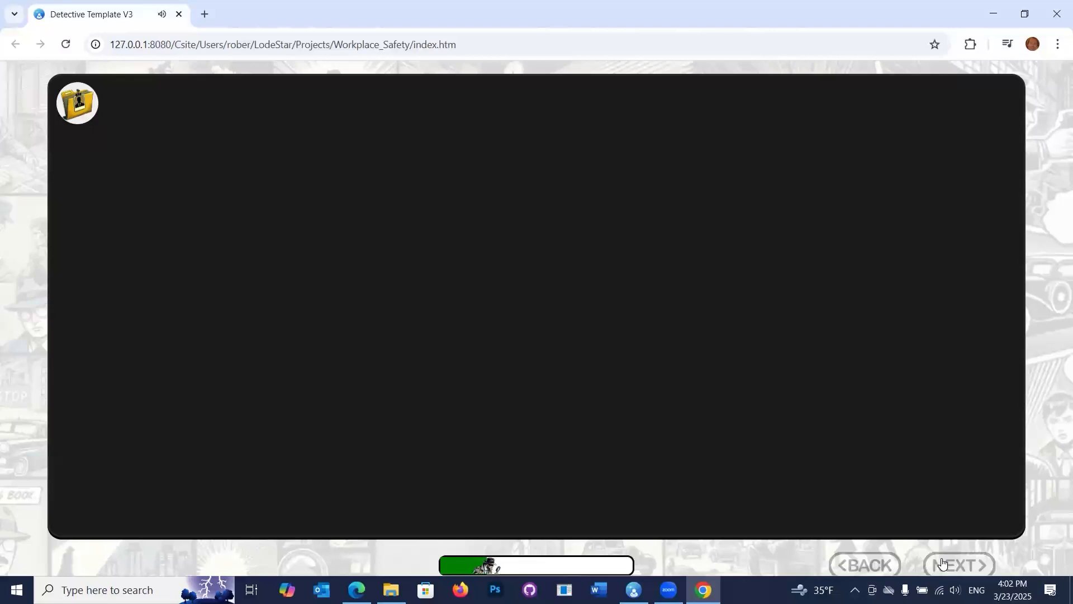
pyautogui.click(942, 562)
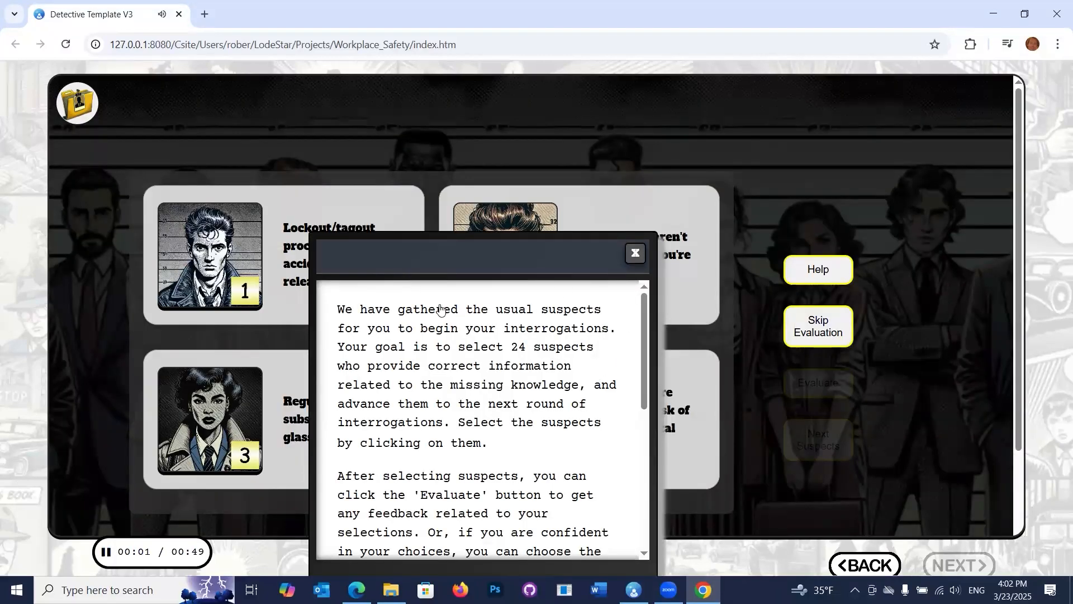
pyautogui.scroll(-3, 412, 283)
pyautogui.scroll(1, 412, 284)
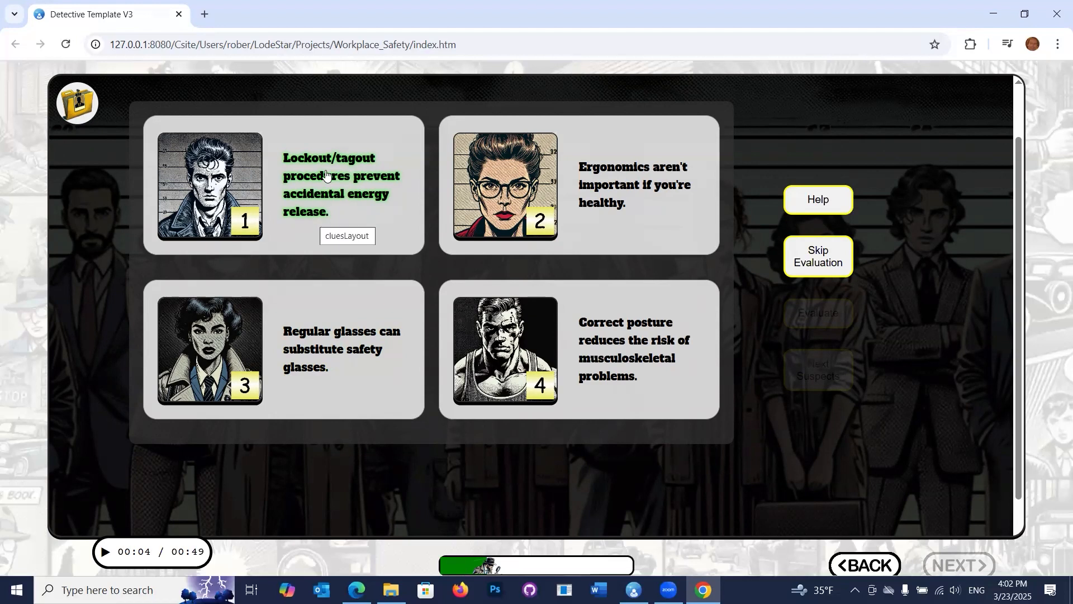
# Step: Select suspects 1 and 4 as the ones giving correct information, evaluate the selection and dismiss the feedback
pyautogui.click(352, 170)
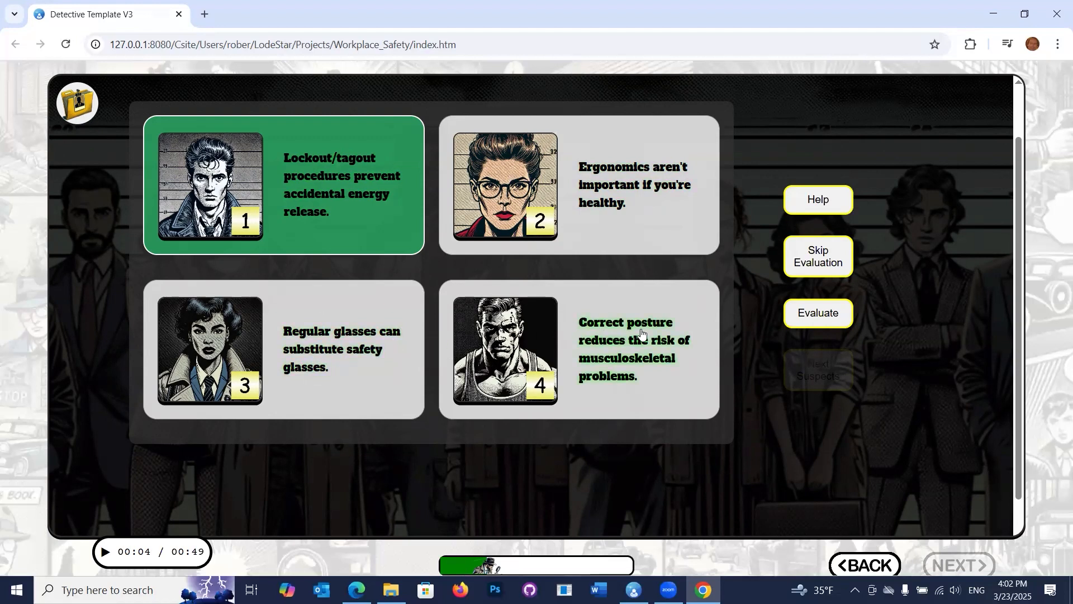
pyautogui.click(625, 362)
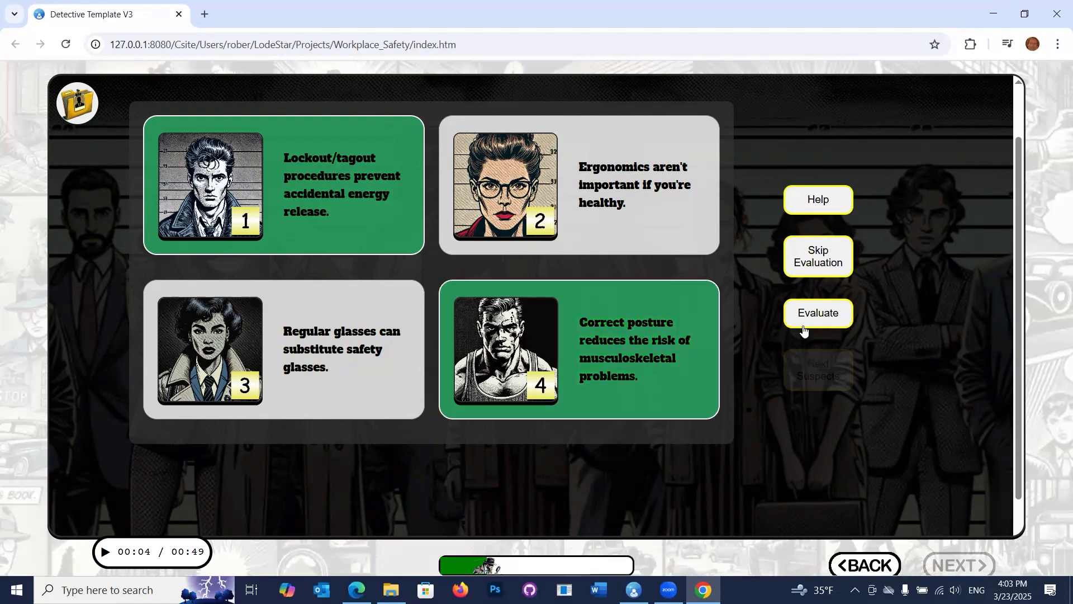
pyautogui.click(817, 314)
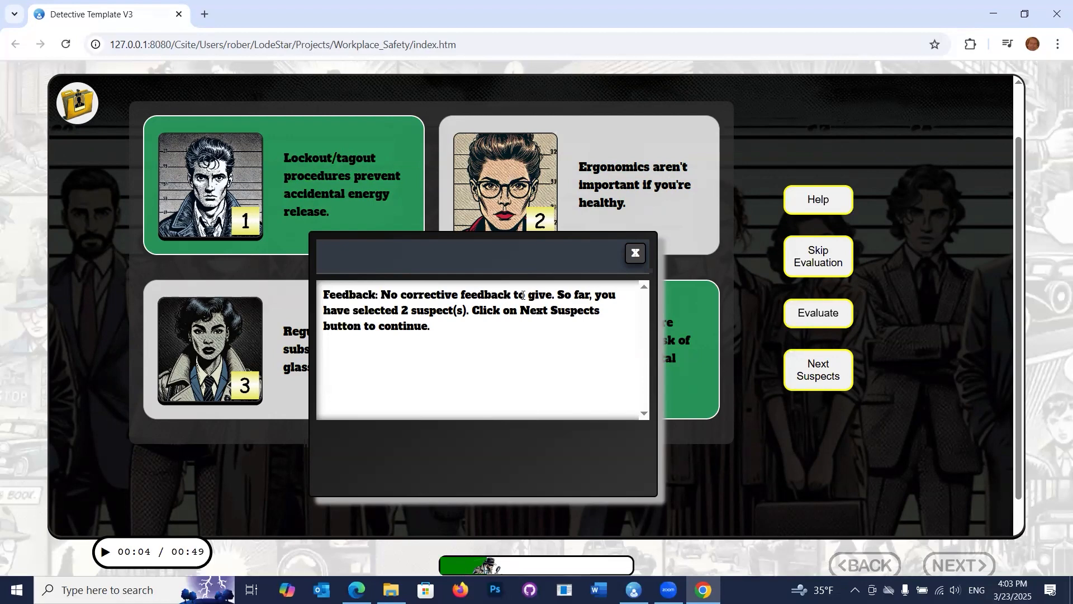
pyautogui.click(636, 256)
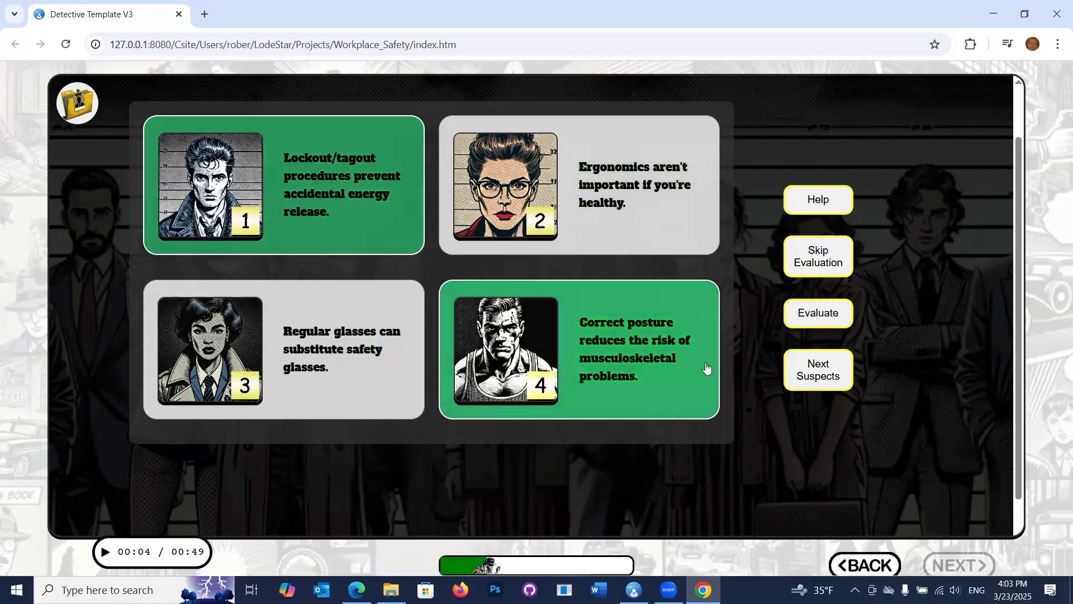
# Step: Advance to suspects 5 to 8, select all four, evaluate the selection, and dismiss the feedback after highlighting its corrective text
pyautogui.click(827, 378)
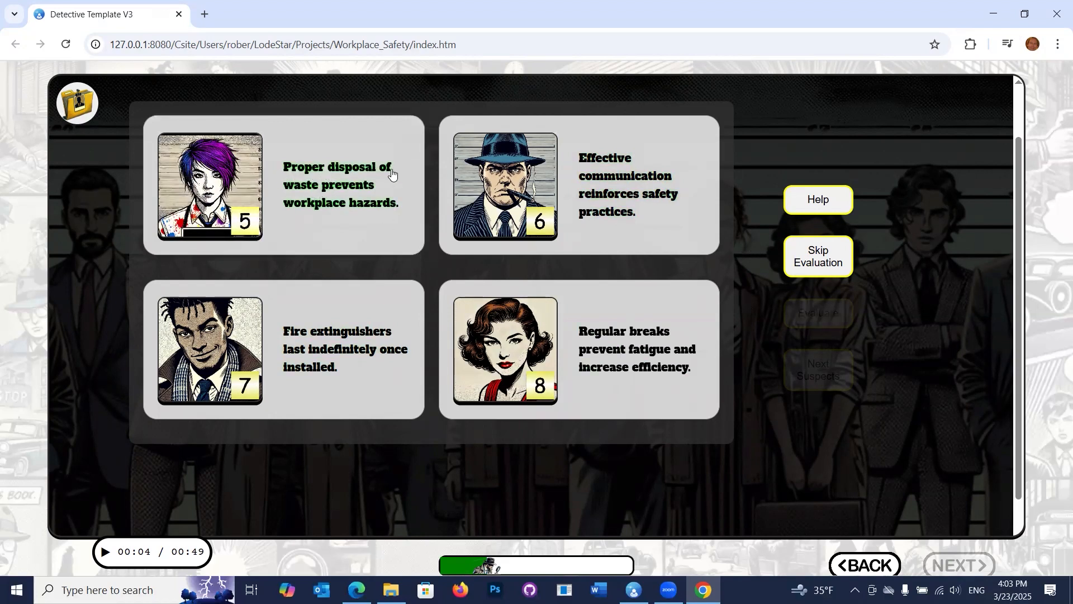
pyautogui.click(316, 210)
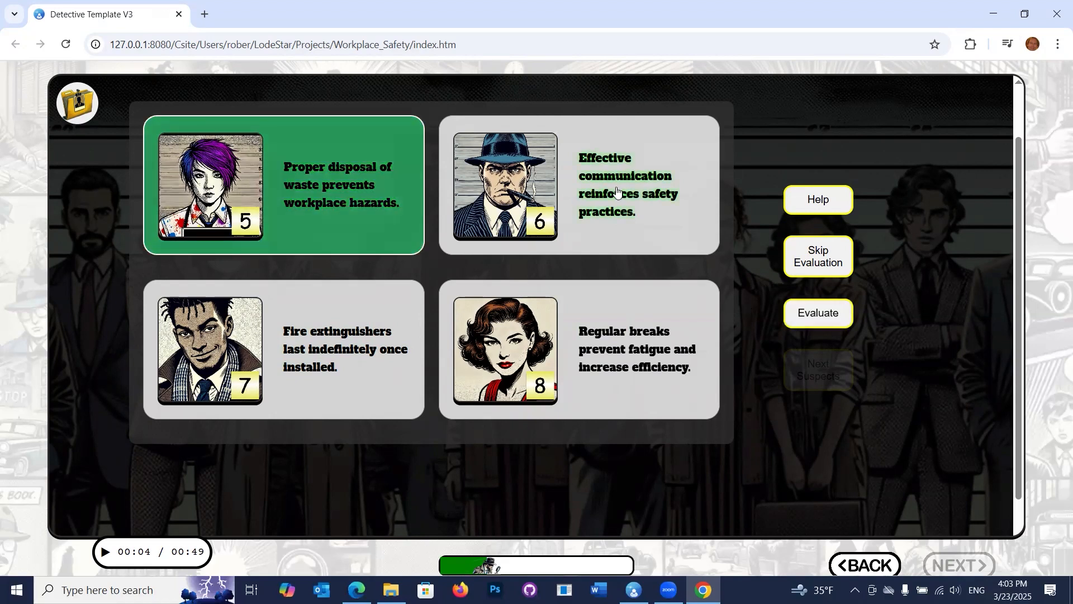
pyautogui.click(621, 216)
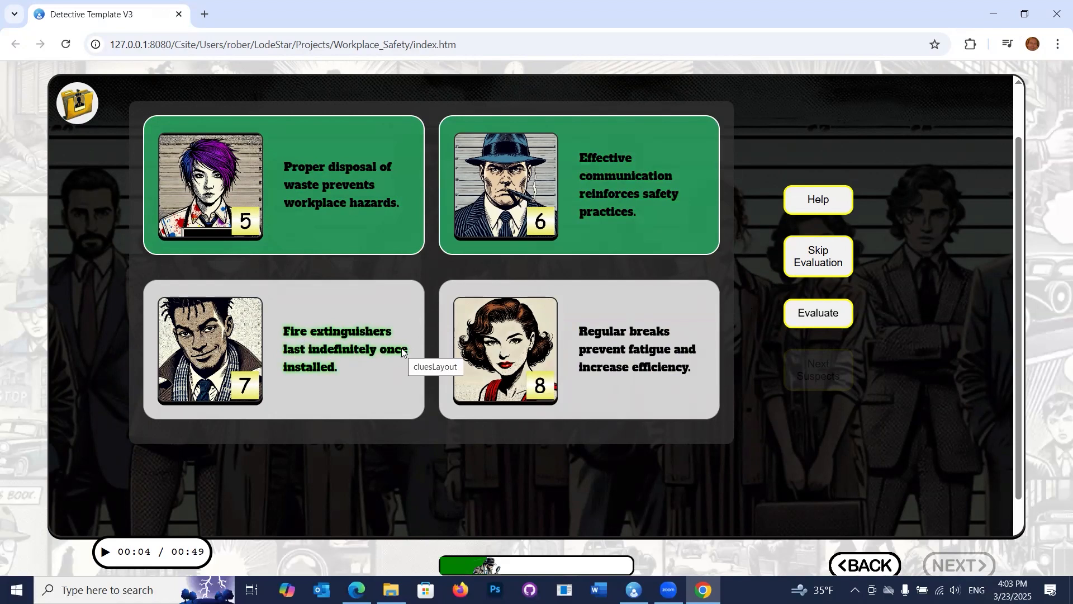
pyautogui.click(336, 342)
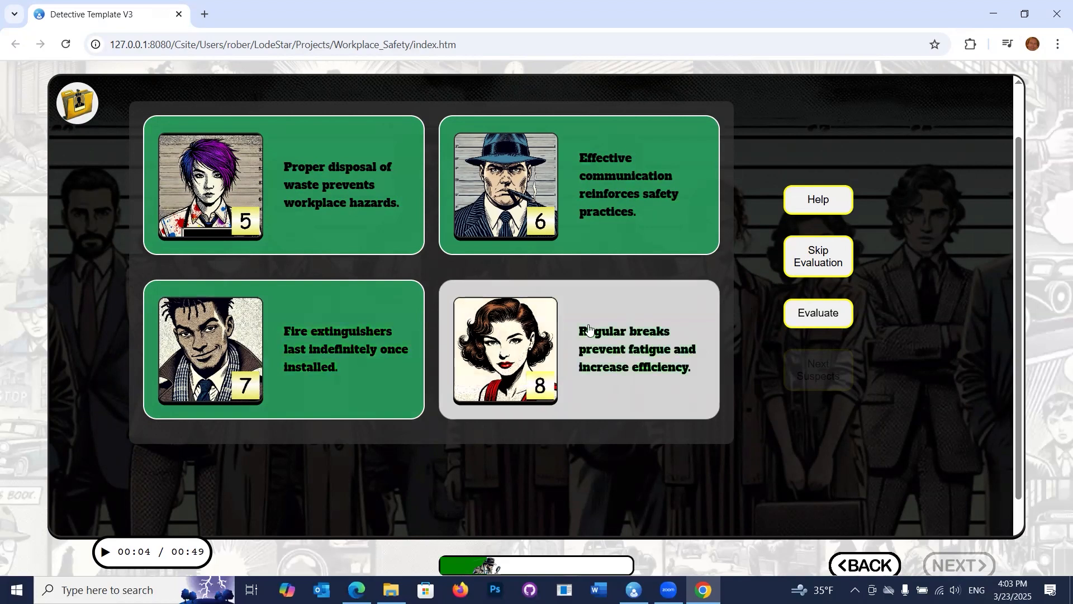
pyautogui.click(651, 360)
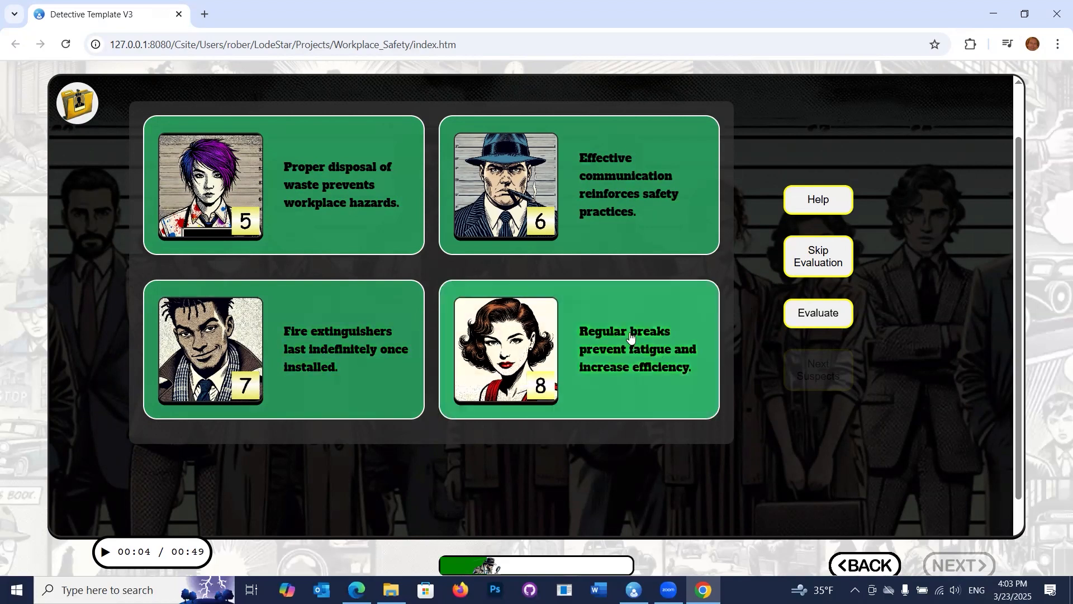
pyautogui.click(820, 314)
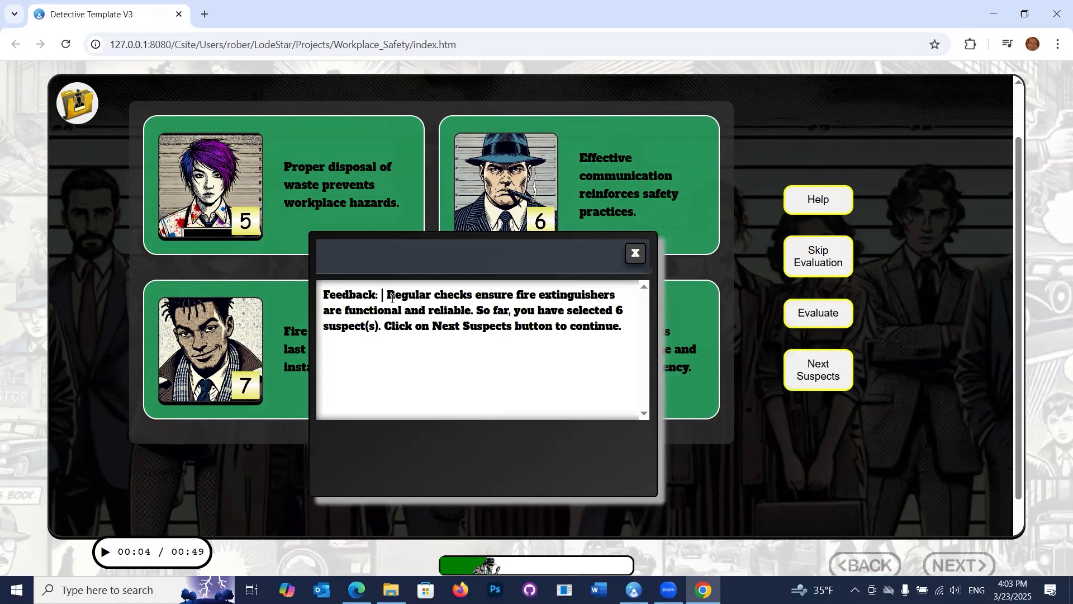
pyautogui.moveTo(398, 296); pyautogui.dragTo(481, 313)
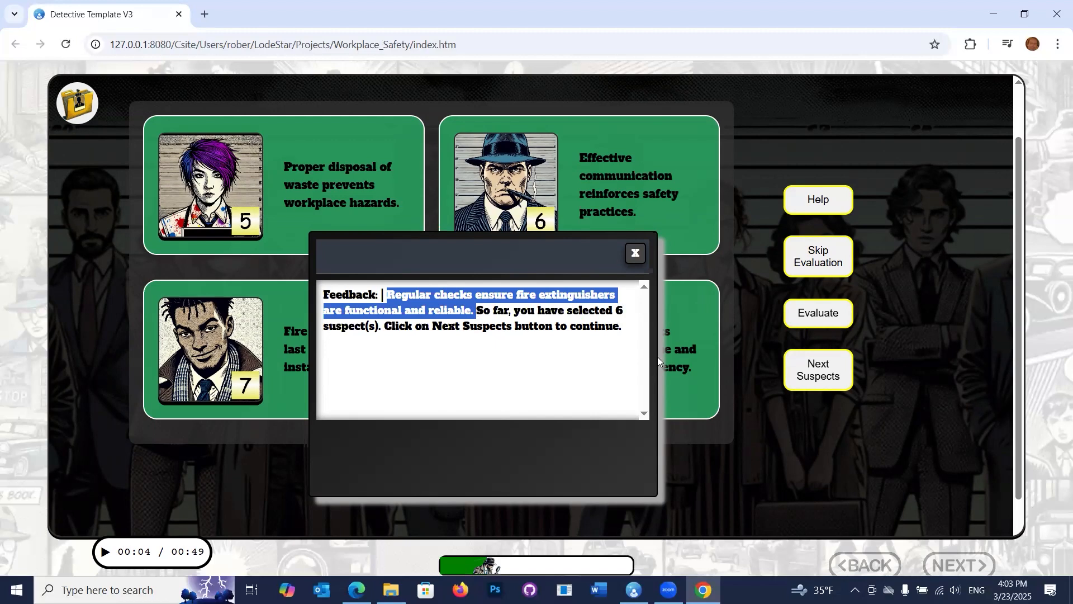
pyautogui.click(642, 254)
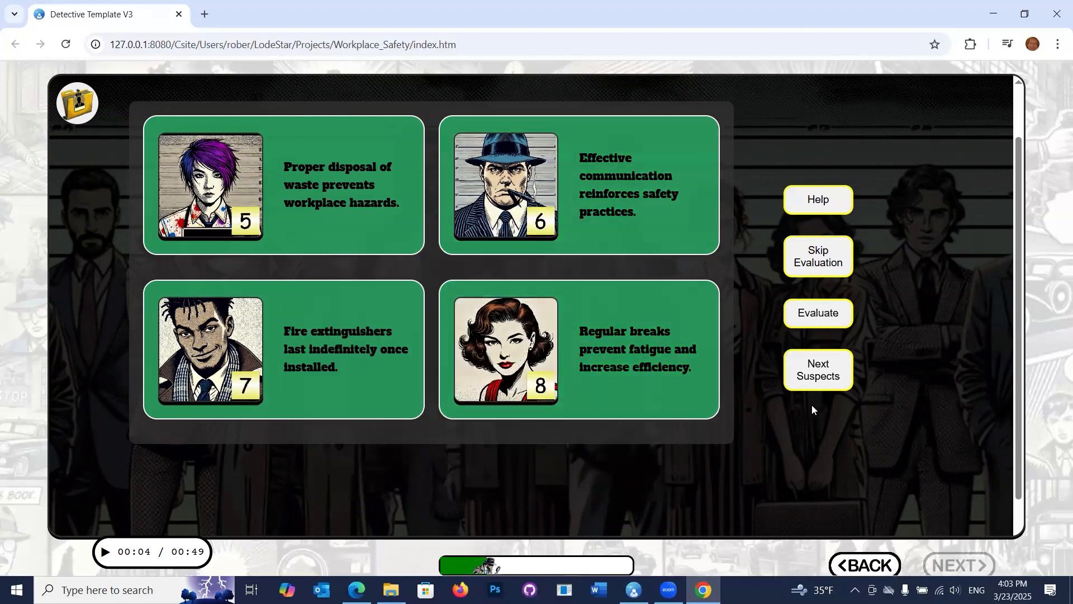
# Step: Open the case files, dismiss their instructions, review the missed critical points in the third folder, and close it
pyautogui.click(78, 103)
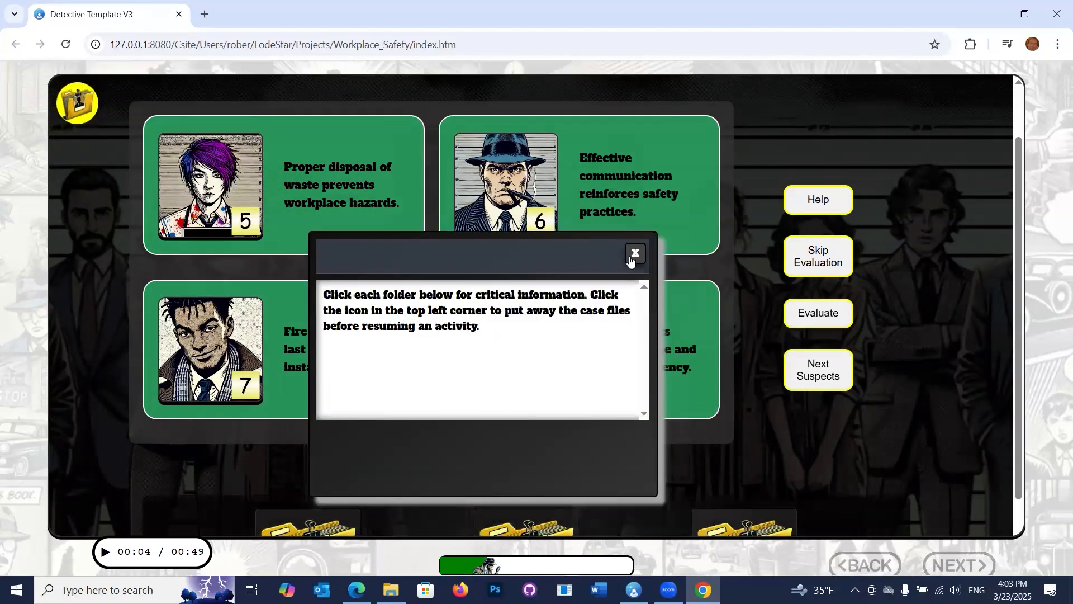
pyautogui.click(633, 255)
pyautogui.click(736, 528)
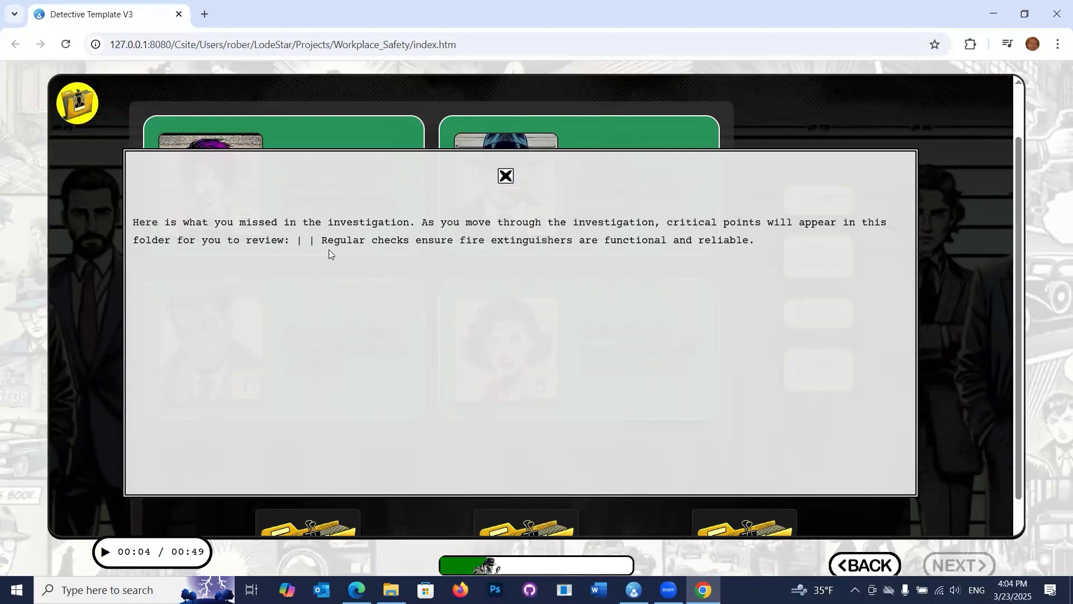
pyautogui.moveTo(321, 239); pyautogui.dragTo(688, 226)
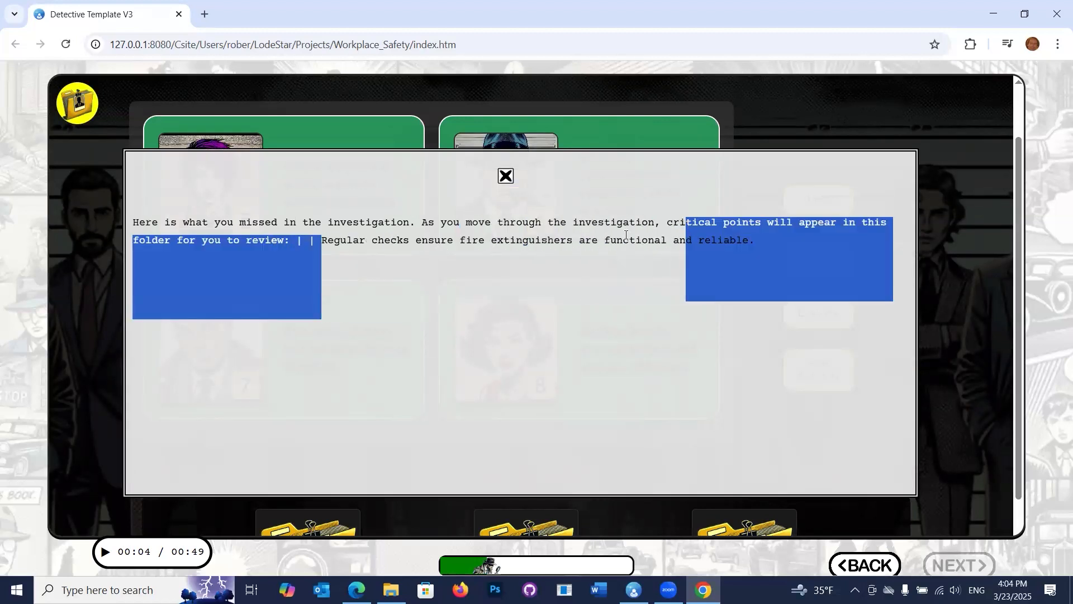
pyautogui.click(627, 237)
pyautogui.click(505, 177)
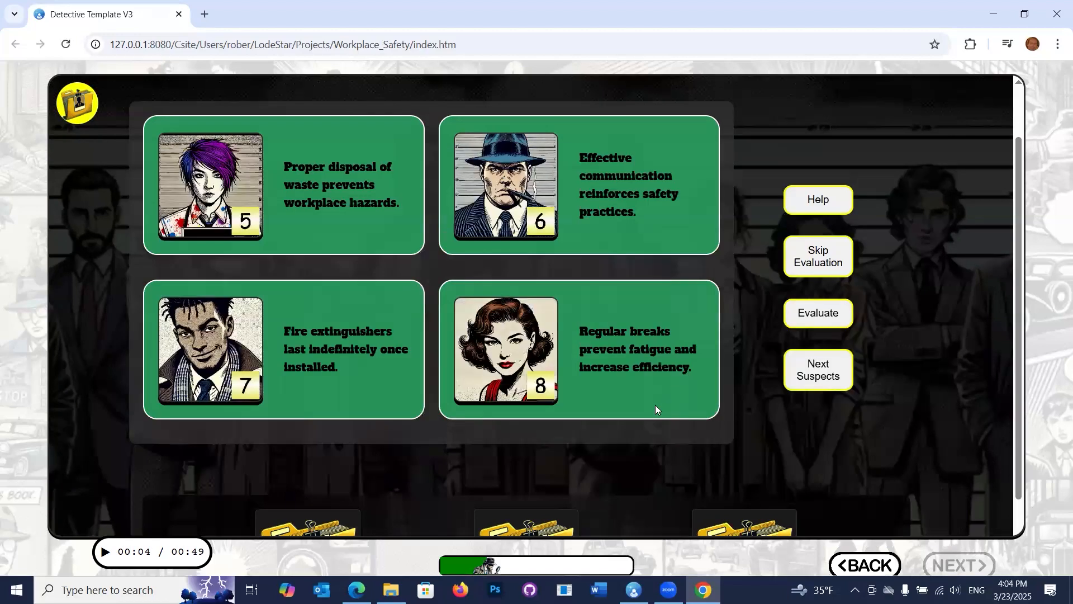
# Step: Bring up suspects 9 to 12, select all four, and evaluate the selection
pyautogui.click(814, 384)
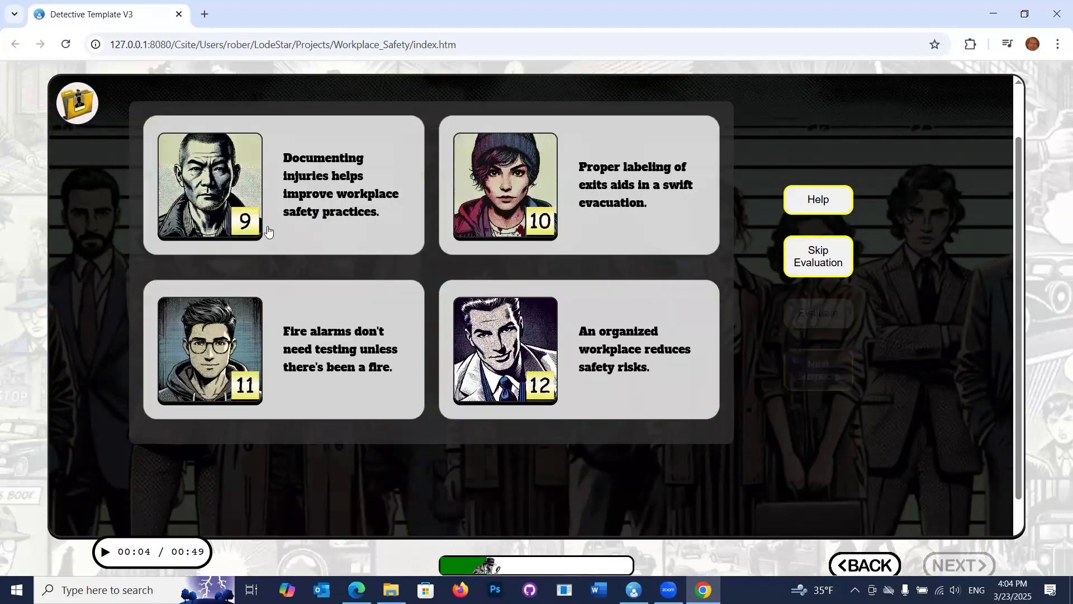
pyautogui.click(262, 176)
pyautogui.click(559, 180)
pyautogui.click(223, 349)
pyautogui.click(503, 349)
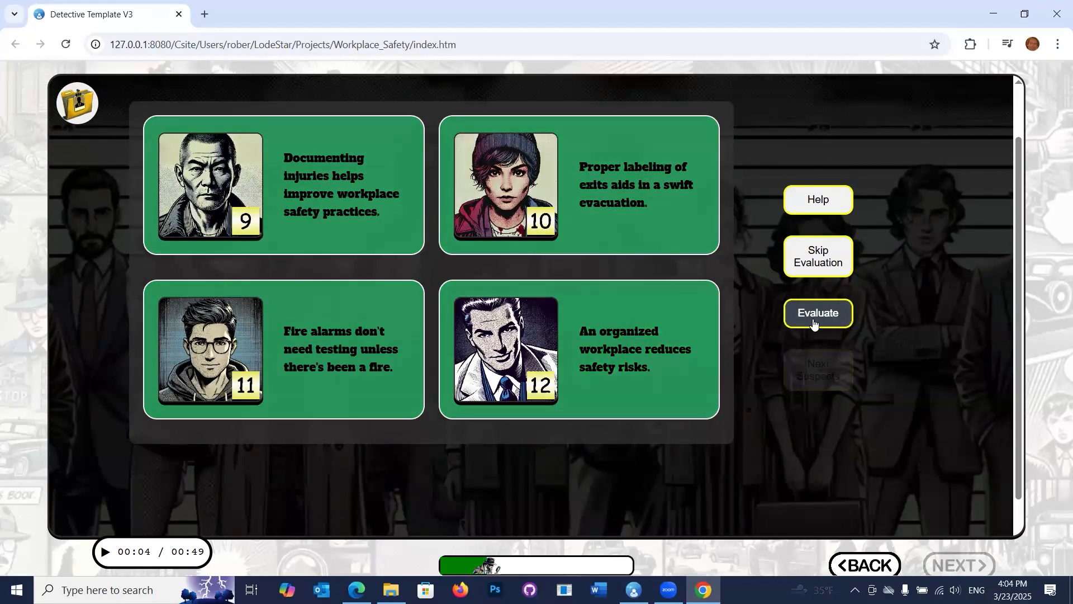
pyautogui.click(815, 323)
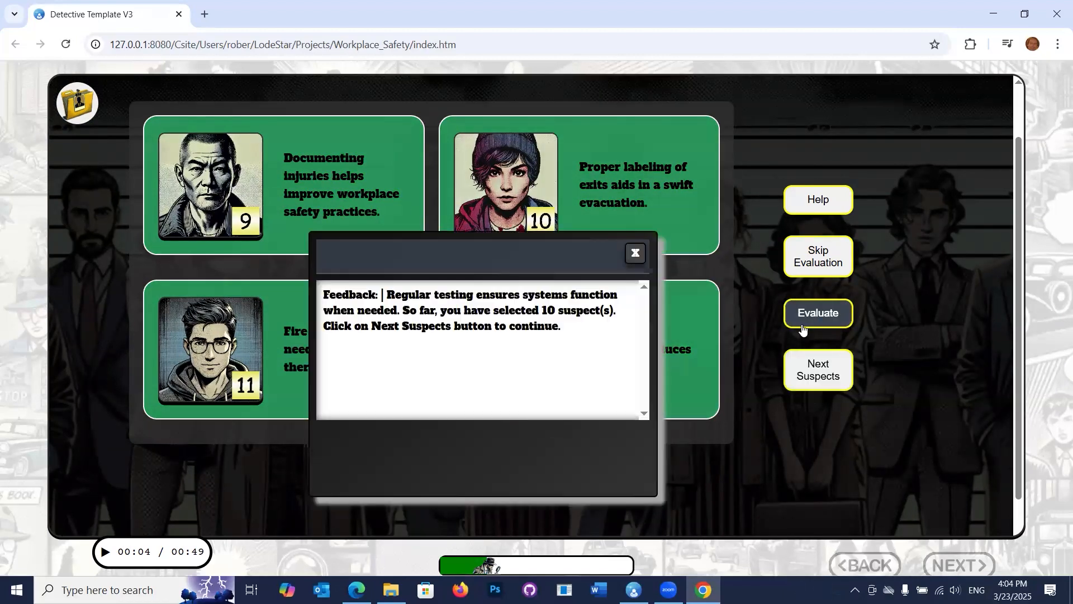
# Step: Move on to suspects 13 to 16, select all four, and evaluate the selection
pyautogui.click(813, 380)
pyautogui.click(223, 185)
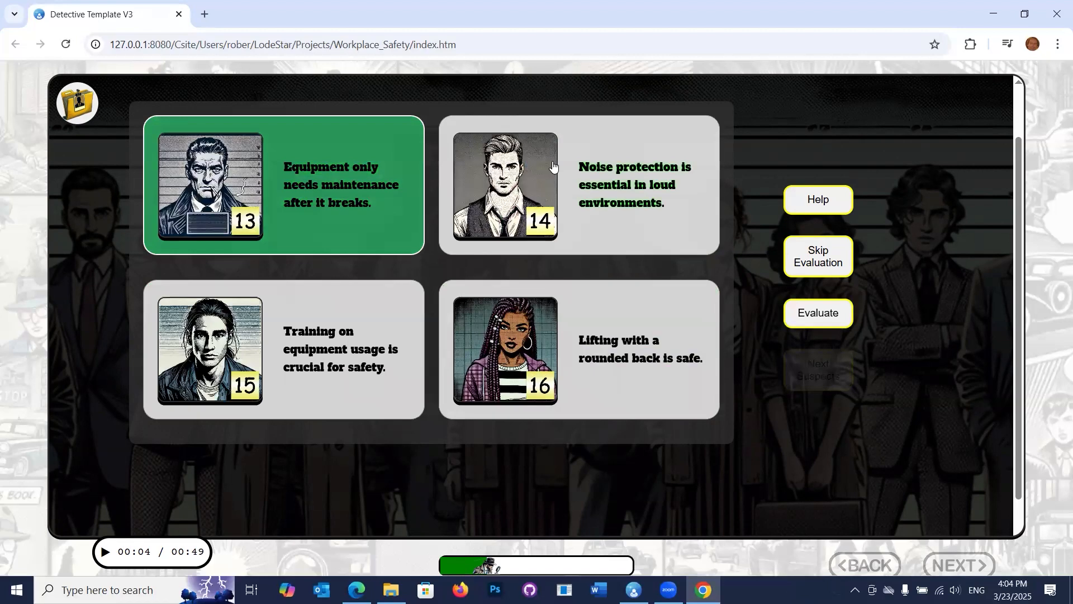
pyautogui.click(379, 367)
pyautogui.click(559, 343)
pyautogui.click(598, 213)
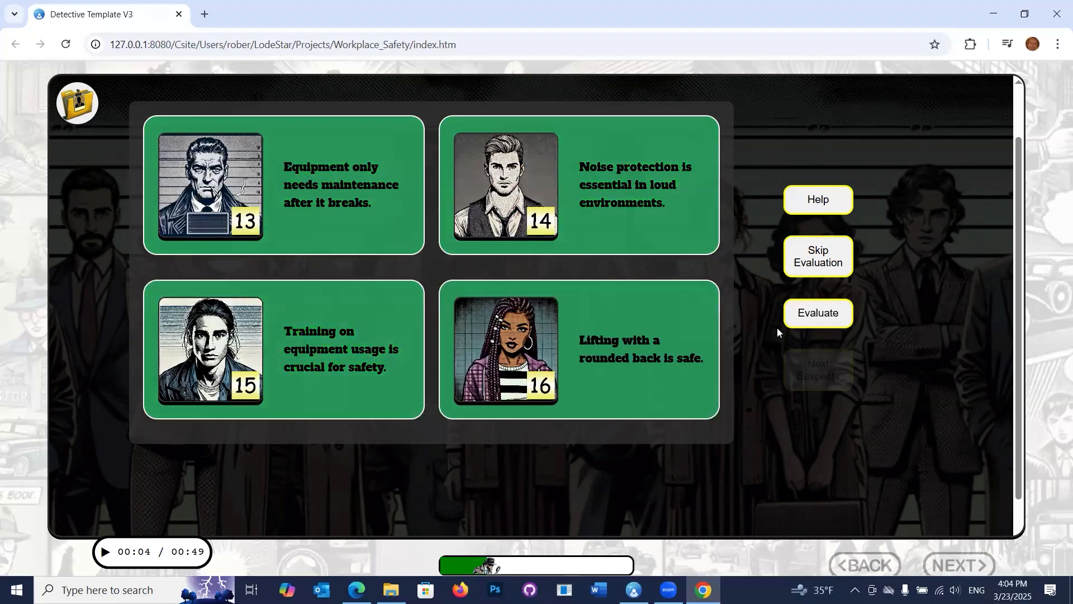
pyautogui.click(821, 314)
# Step: Advance to the lineup of suspects 17 to 20, select suspects 17, 18 and 19, and evaluate them
pyautogui.click(804, 385)
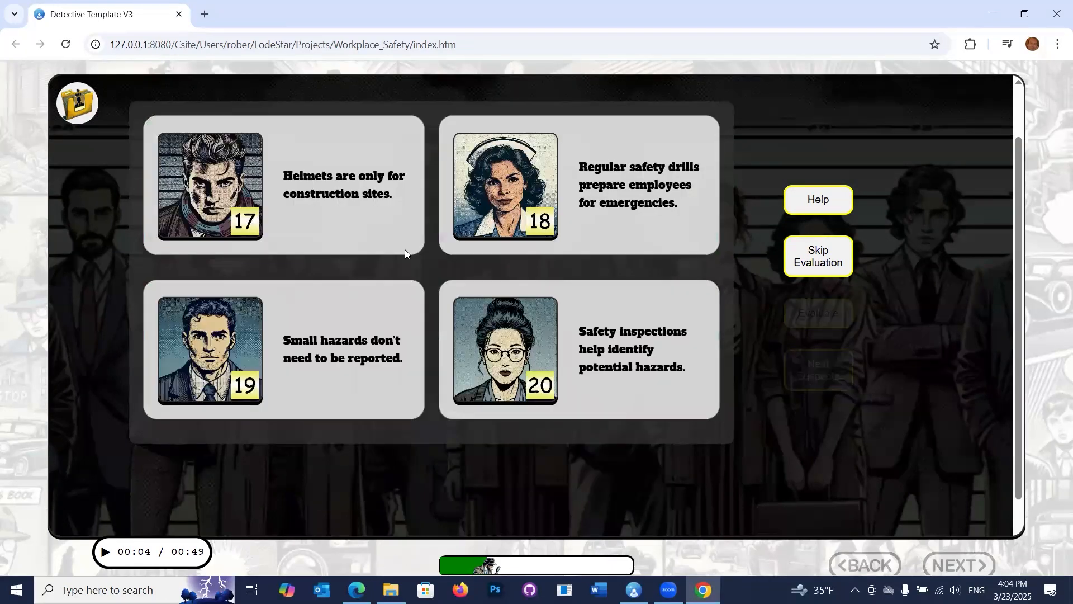
pyautogui.click(335, 204)
pyautogui.click(548, 213)
pyautogui.click(362, 368)
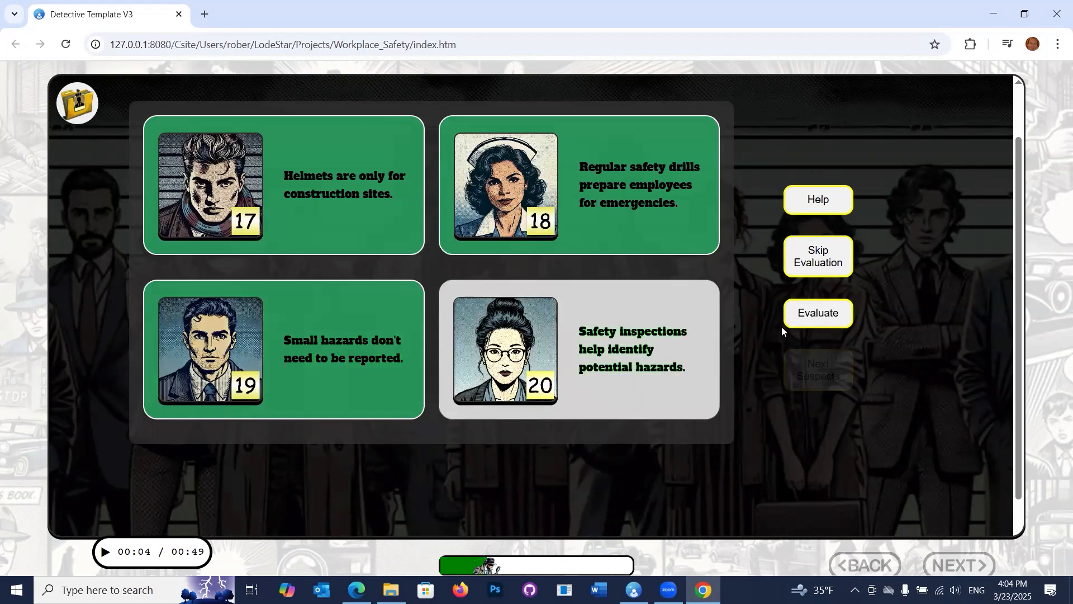
pyautogui.click(817, 313)
# Step: Advance to the lineup of suspects 21 to 24, select suspects 21, 23 and 24, evaluate them and dismiss the feedback
pyautogui.click(817, 370)
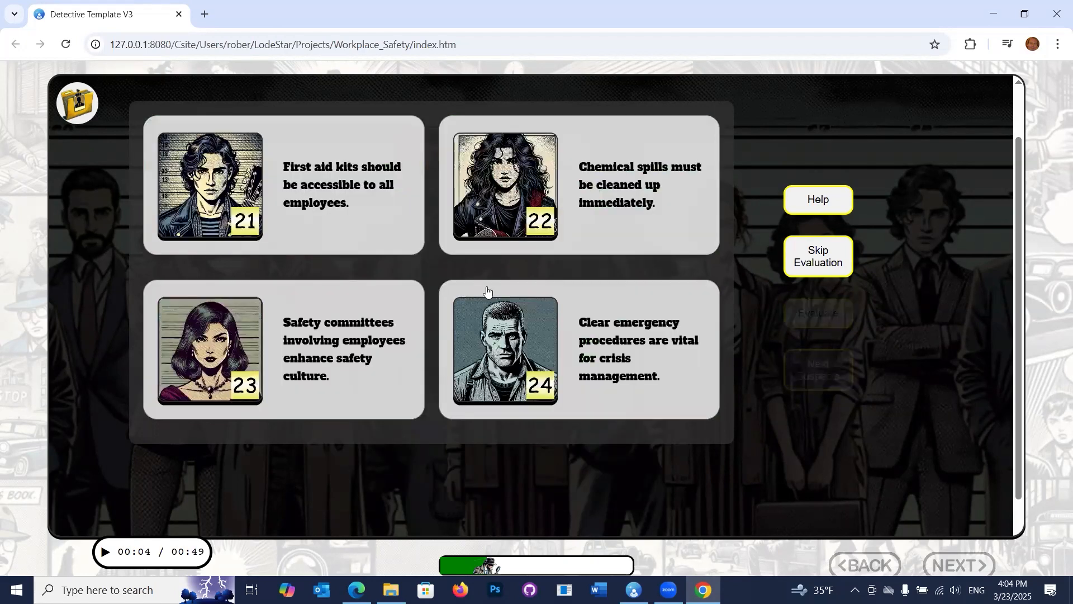
pyautogui.click(337, 208)
pyautogui.click(406, 334)
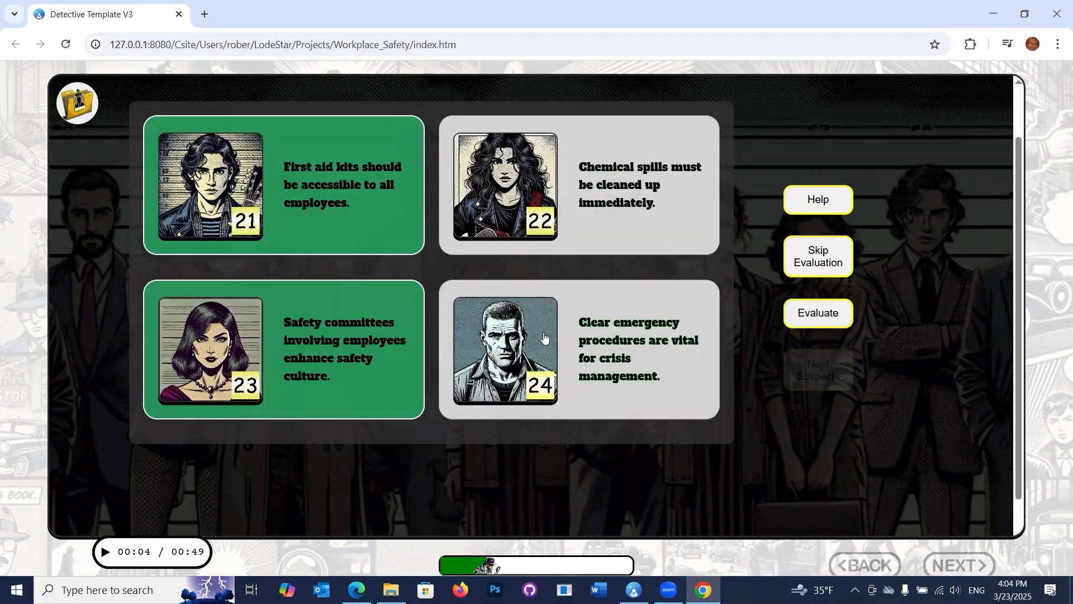
pyautogui.click(544, 336)
pyautogui.click(792, 314)
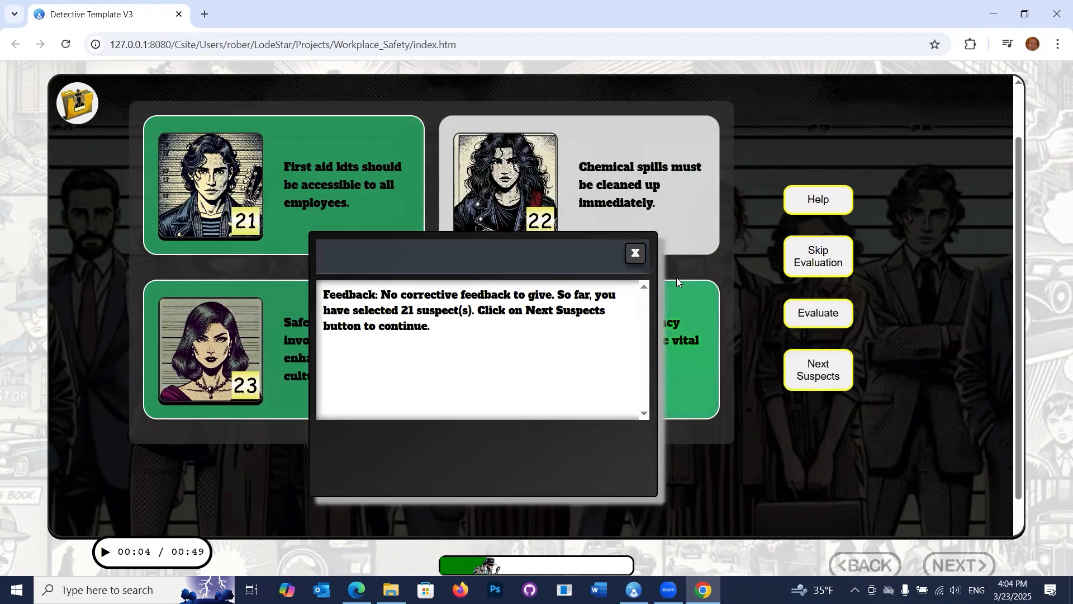
pyautogui.click(634, 252)
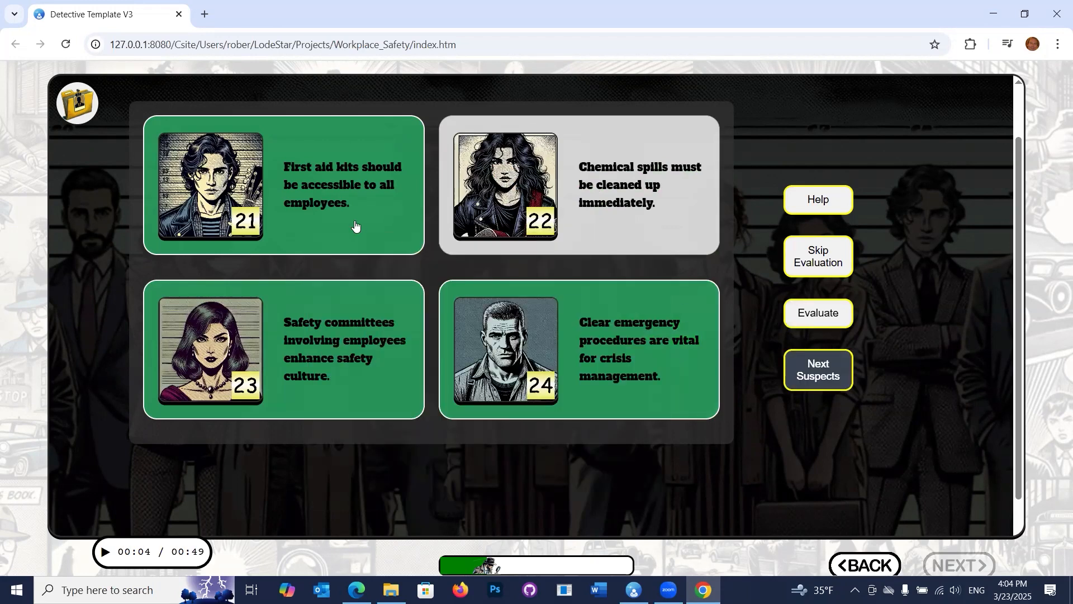
# Step: In the lineup of suspects 25 to 28, select only suspect 25, evaluate the choice and dismiss the feedback
pyautogui.click(302, 203)
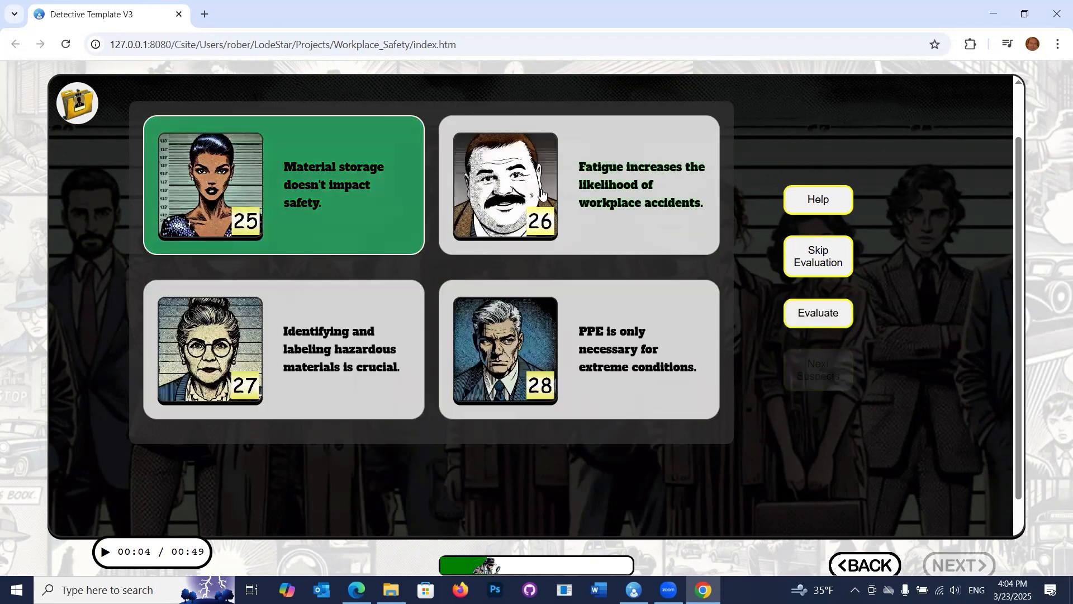
pyautogui.click(819, 318)
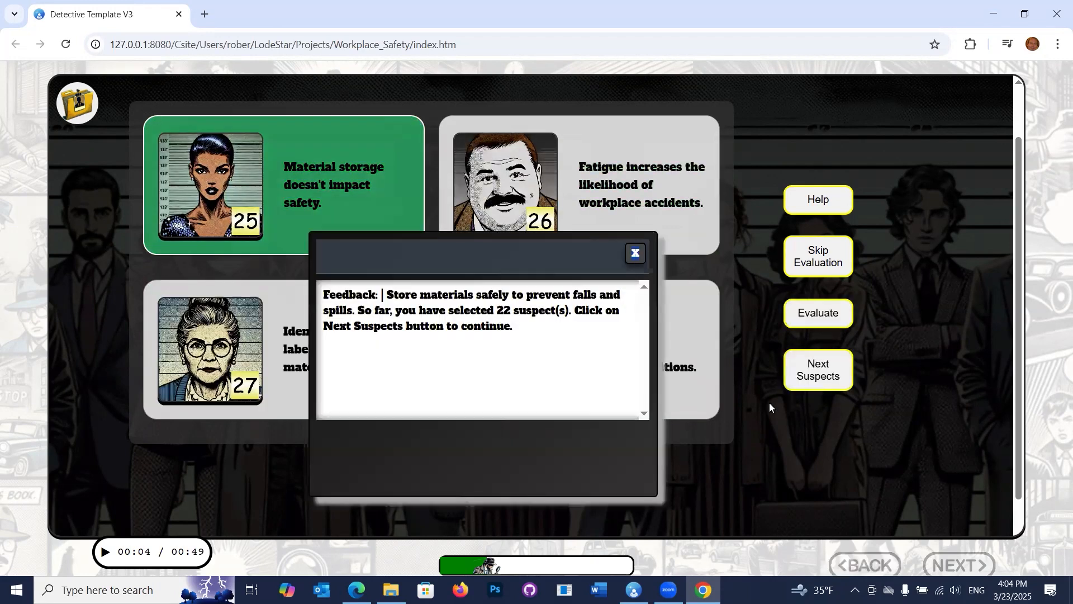
pyautogui.click(636, 254)
# Step: In the last lineup, select suspects 29 and 30, evaluate them, and continue to the end of the first questioning round
pyautogui.click(309, 194)
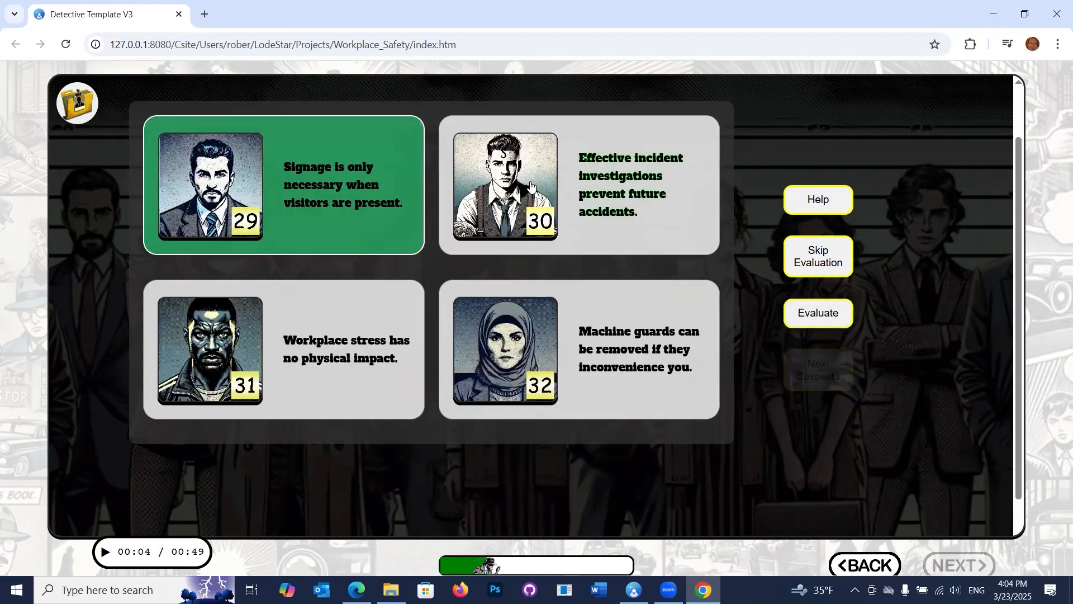
pyautogui.click(534, 186)
pyautogui.click(832, 322)
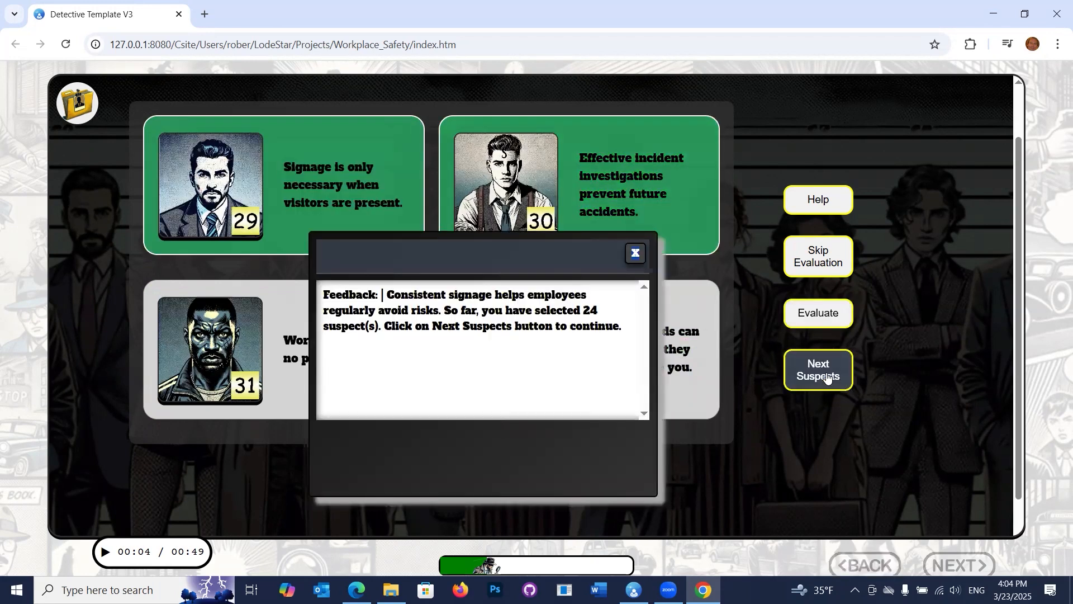
pyautogui.click(824, 377)
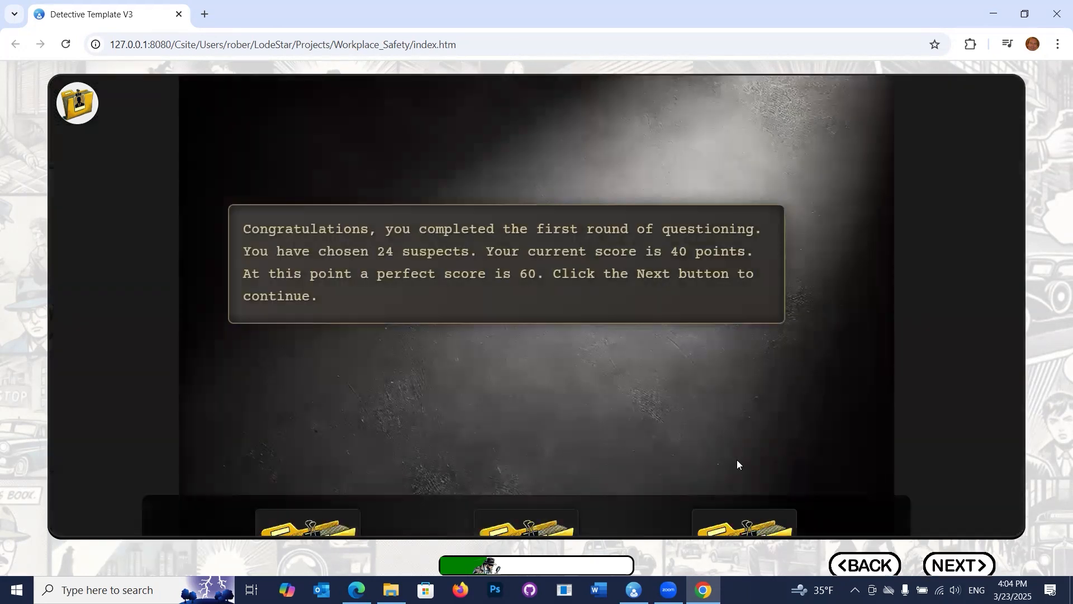
# Step: Open the third case file folder again, review the accumulated list of missed investigation points, and close it
pyautogui.click(731, 514)
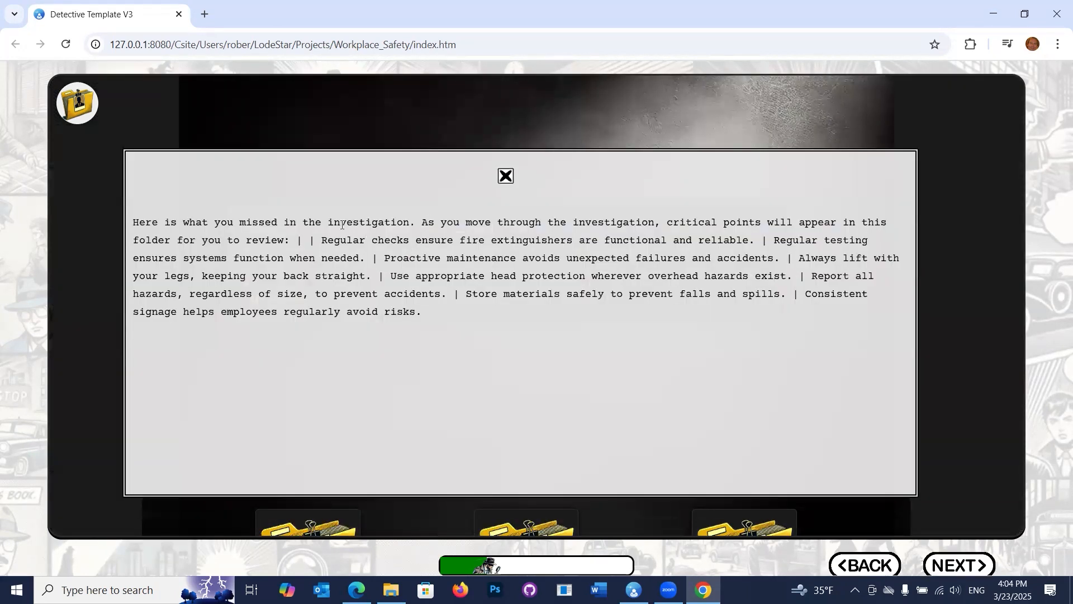
pyautogui.moveTo(267, 239); pyautogui.dragTo(322, 291)
pyautogui.moveTo(419, 217); pyautogui.dragTo(491, 161)
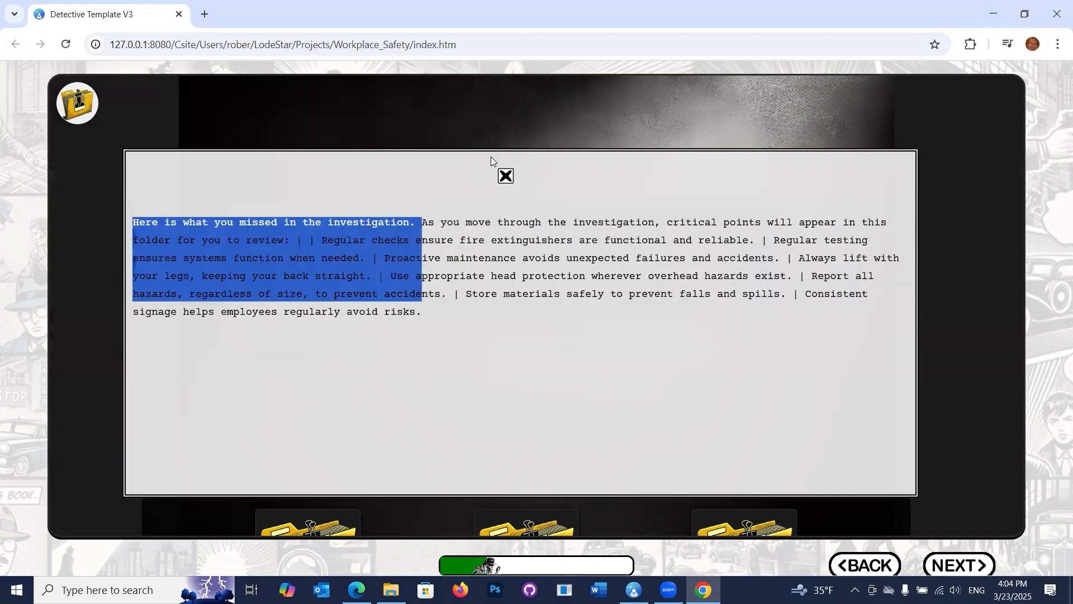
pyautogui.click(483, 238)
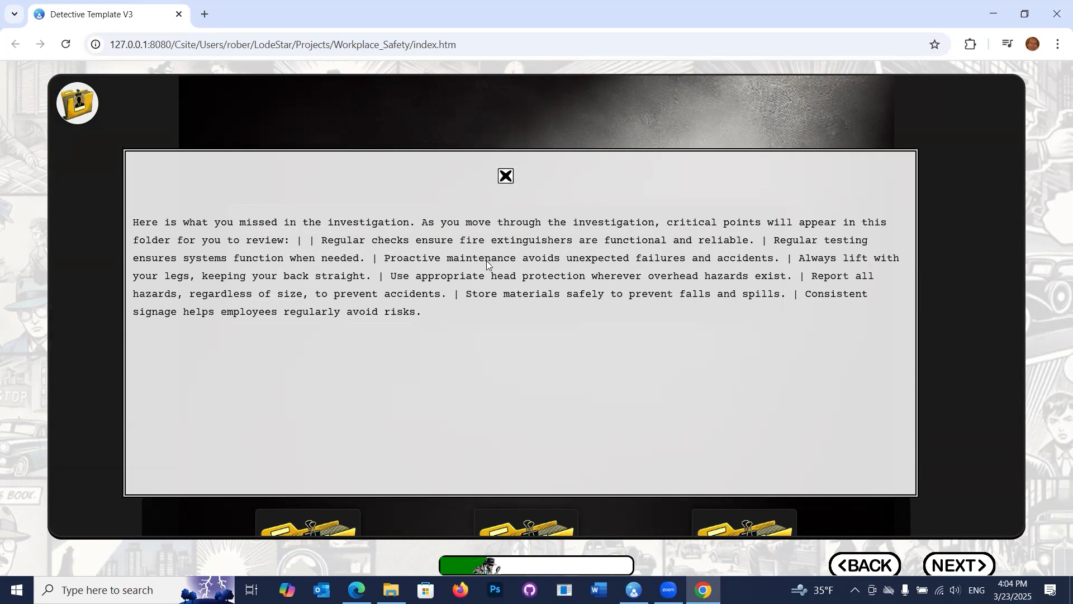
pyautogui.click(507, 177)
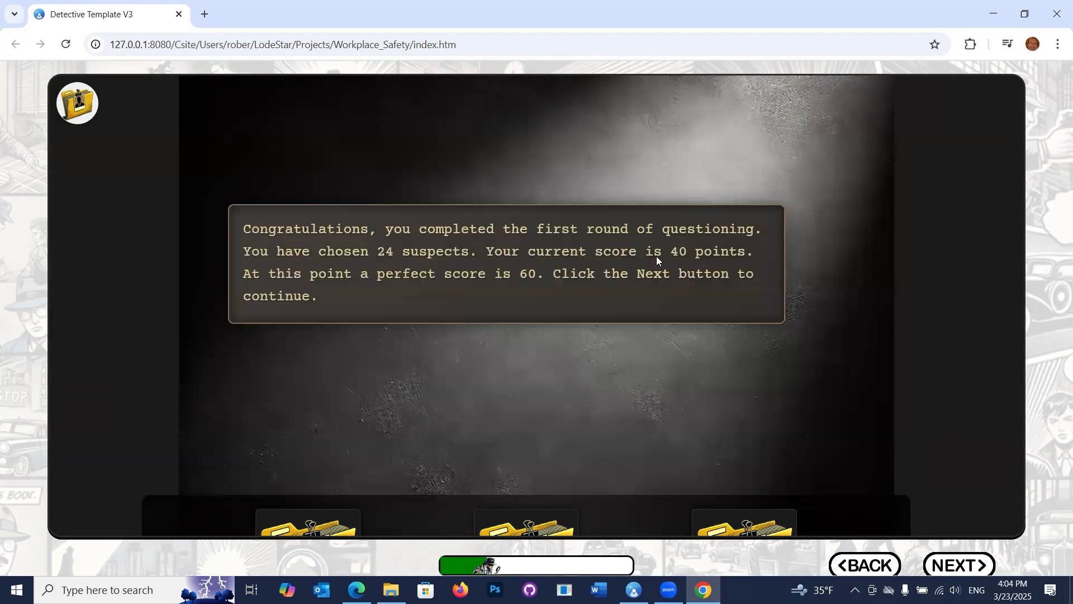
# Step: Advance to the Round Two: Interrogations intro, play part of its video, pause it, and continue to the expert topic selection
pyautogui.click(995, 561)
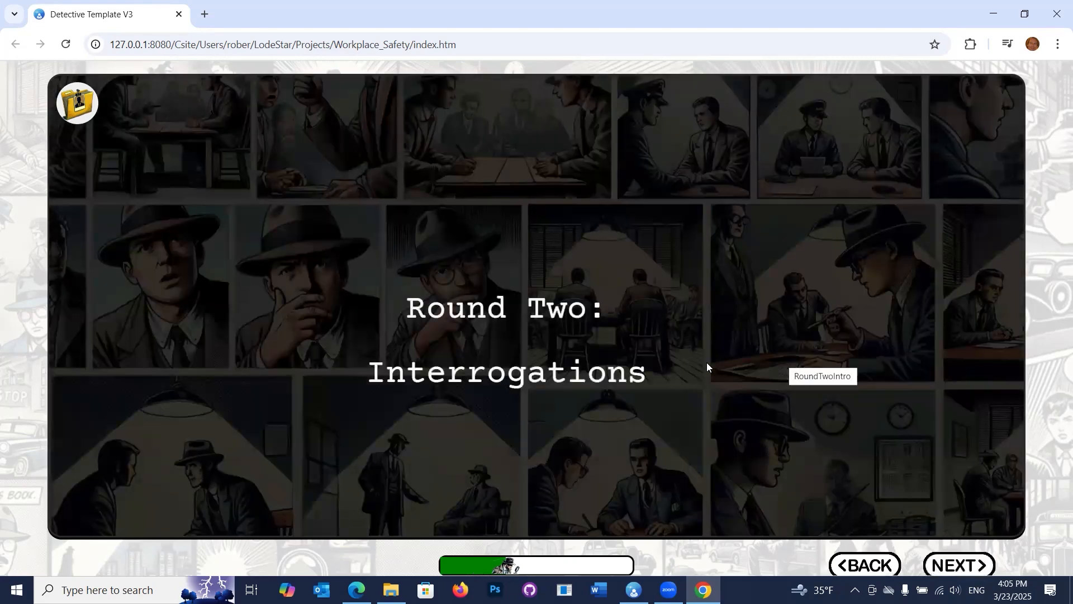
pyautogui.click(948, 566)
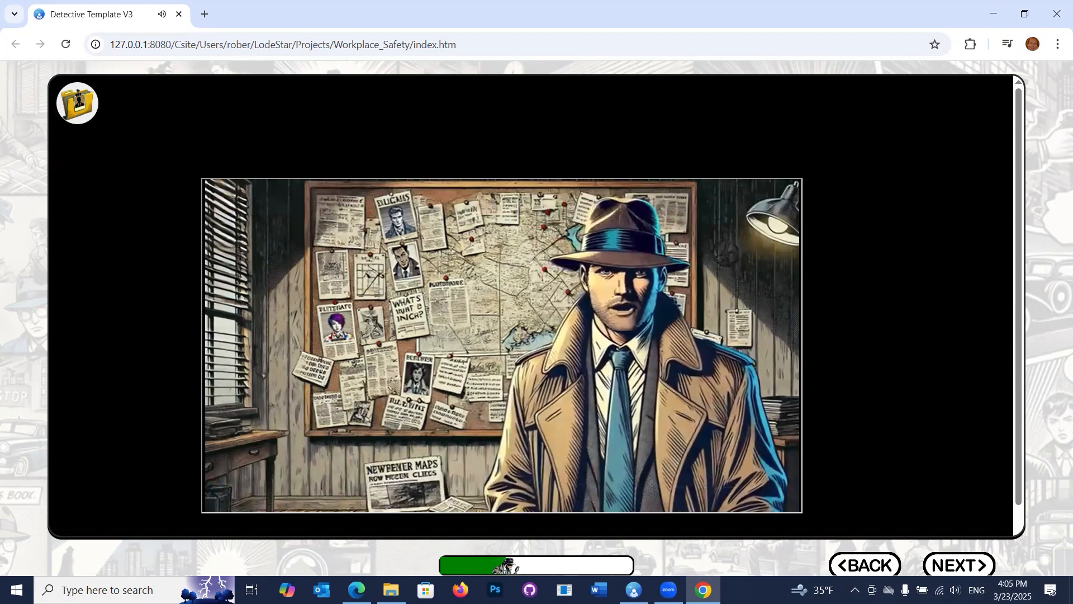
pyautogui.moveTo(244, 510)
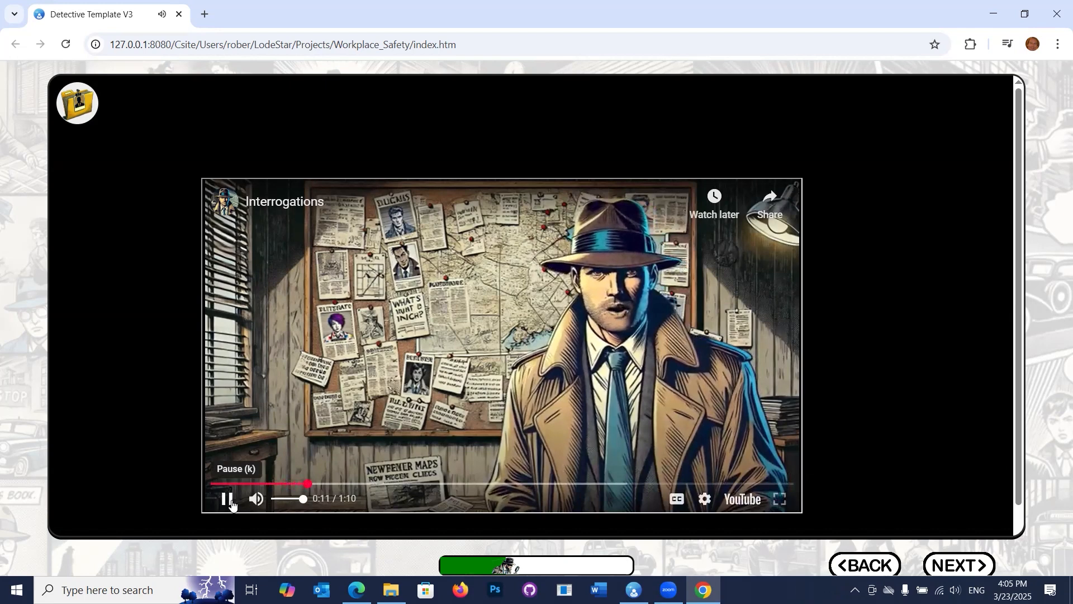
pyautogui.click(229, 500)
pyautogui.click(929, 570)
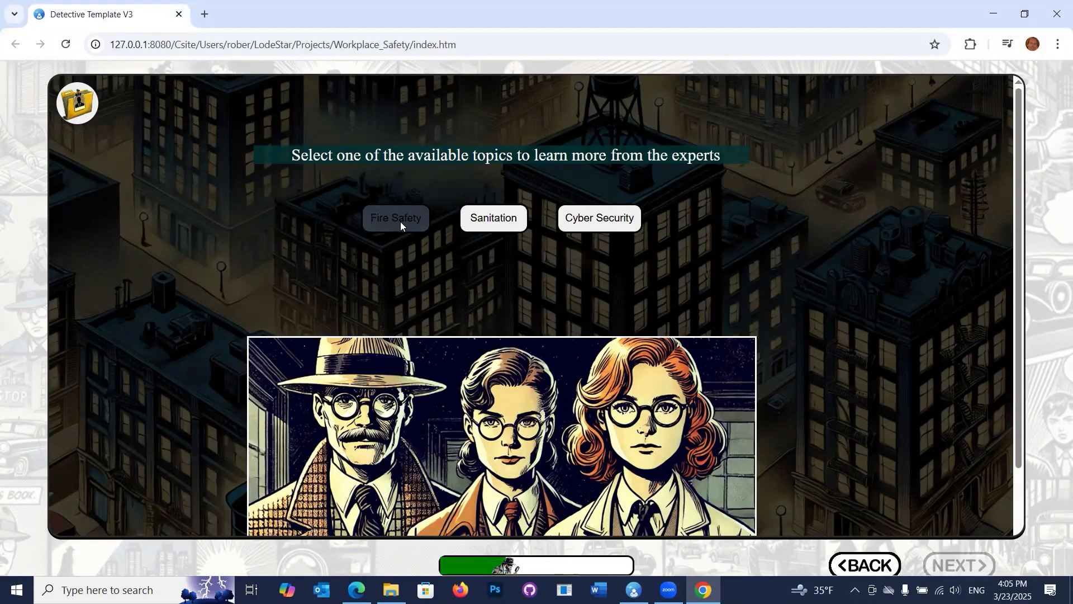
# Step: Choose the Fire Safety topic, read the first expert's information, and page through to the third expert
pyautogui.click(400, 221)
pyautogui.scroll(-7, 454, 319)
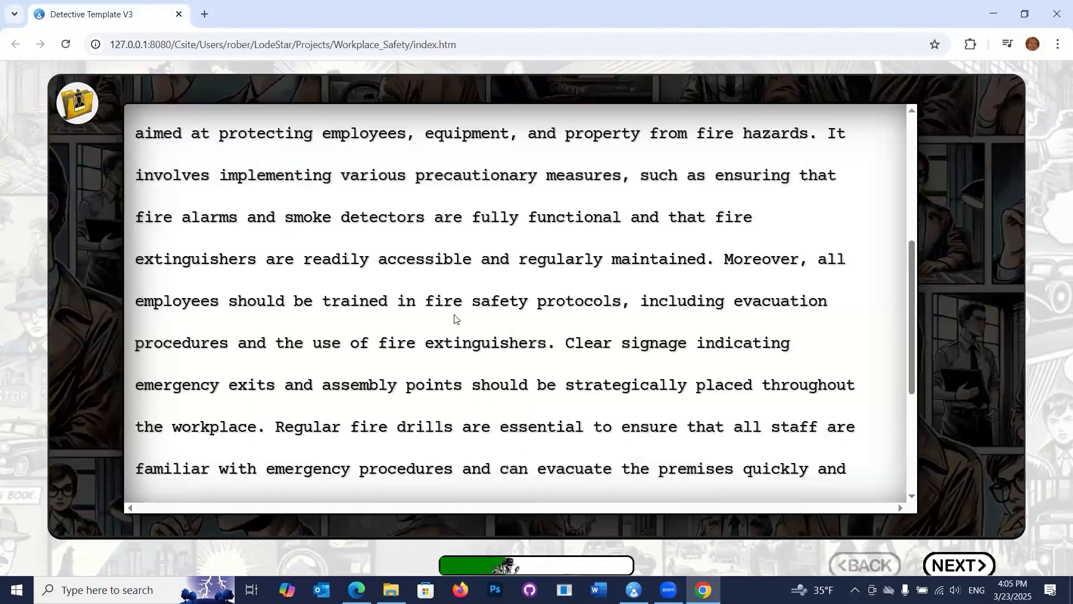
pyautogui.scroll(7, 336, 217)
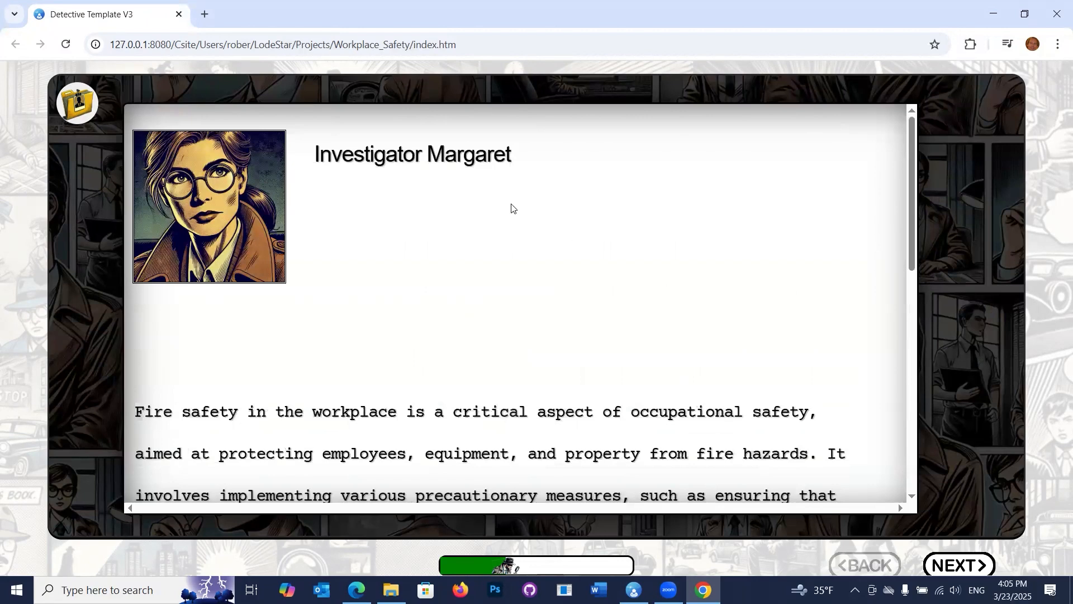
pyautogui.scroll(-3, 509, 335)
pyautogui.click(956, 566)
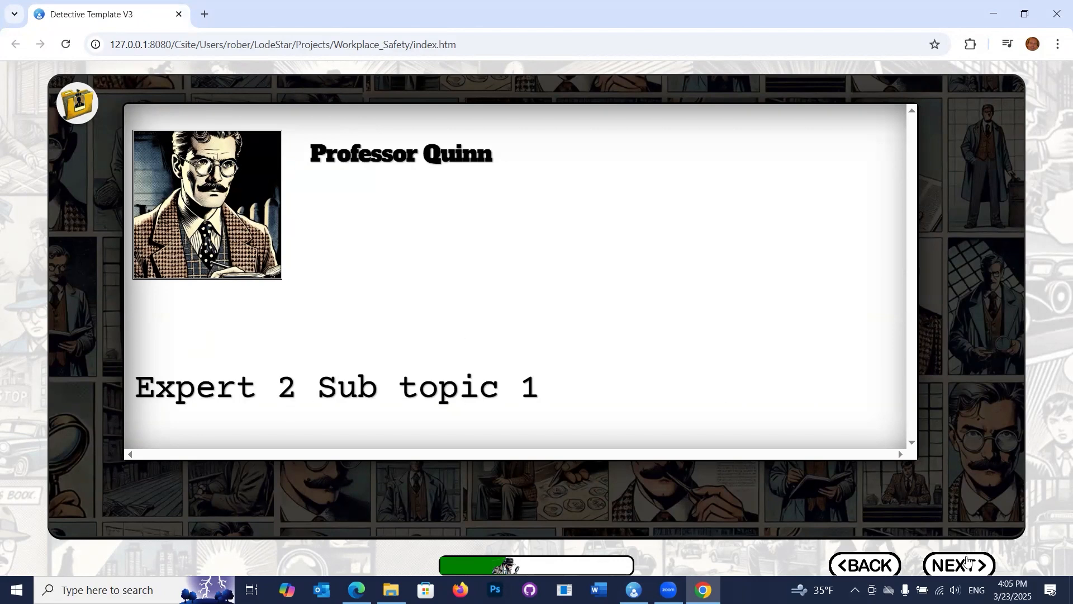
pyautogui.click(969, 567)
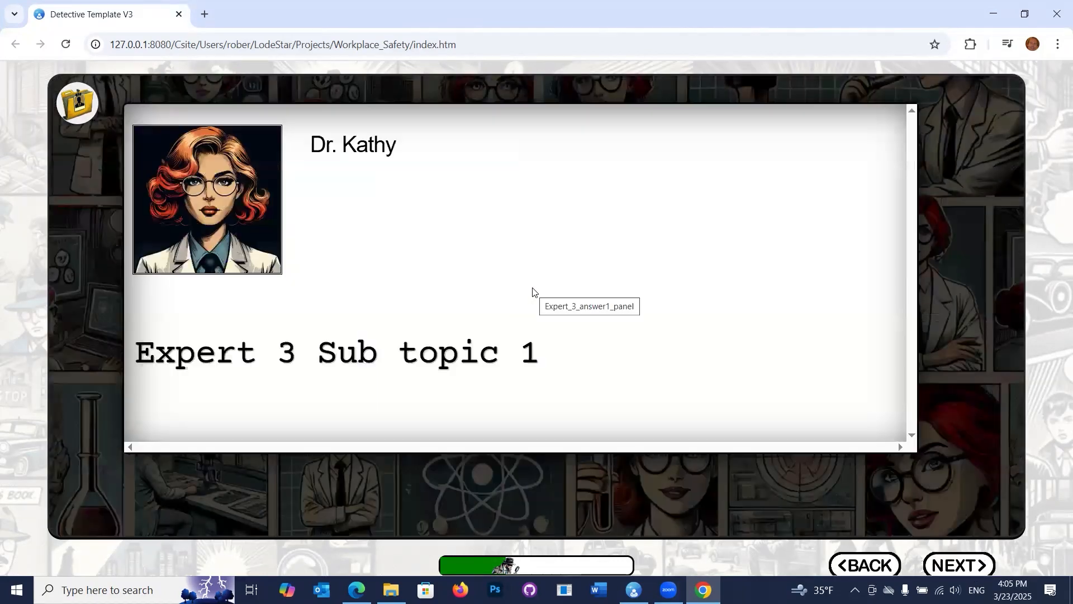
# Step: Bring up the case files, dismiss their instructions, and review the workplace safety overview in the first folder before closing it
pyautogui.click(81, 114)
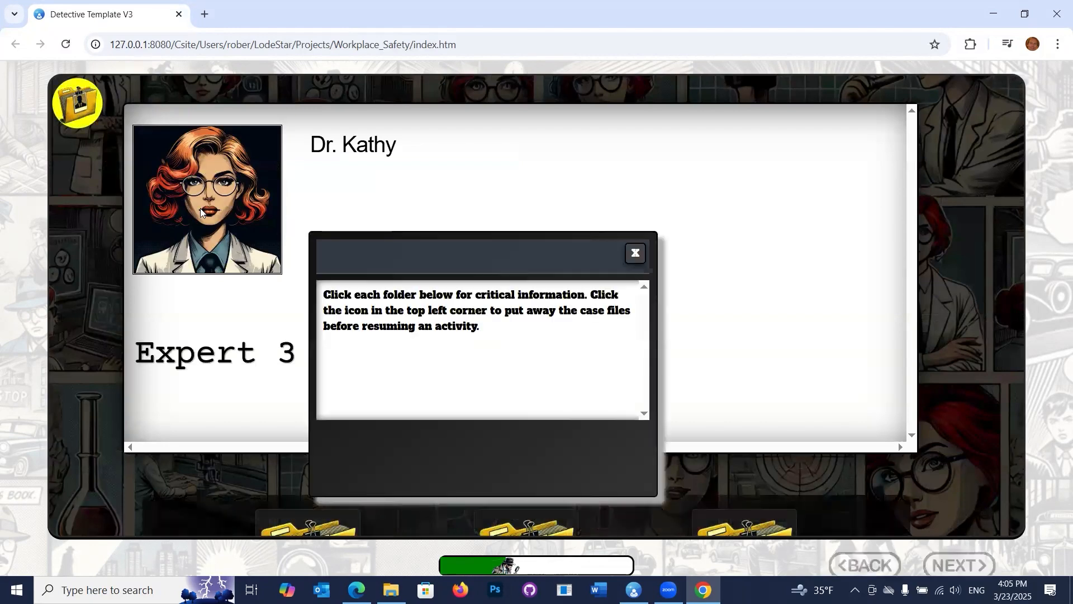
pyautogui.click(644, 256)
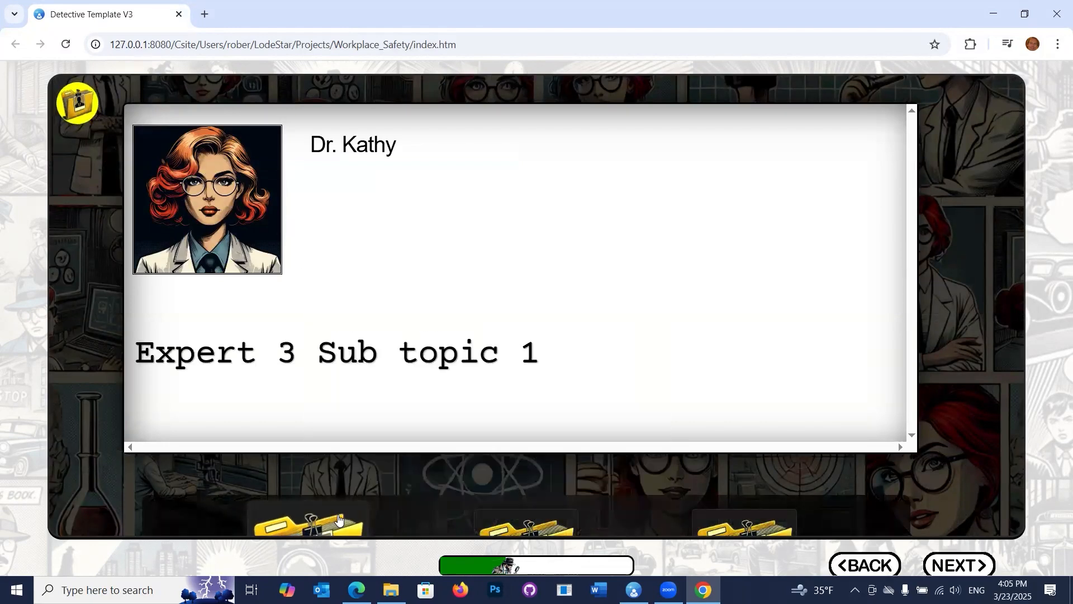
pyautogui.click(338, 514)
pyautogui.scroll(5, 391, 307)
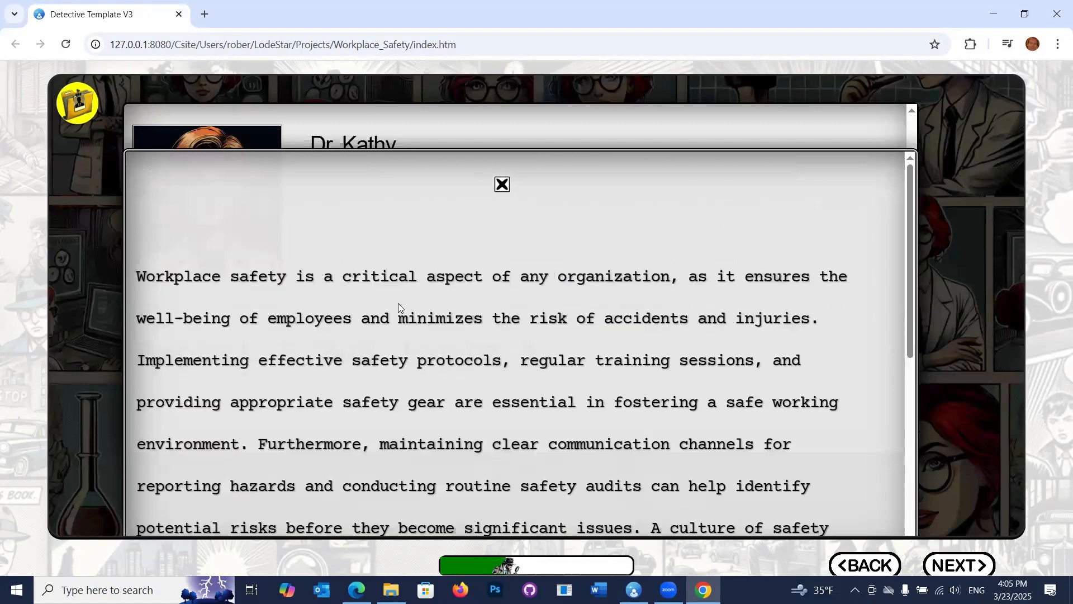
pyautogui.click(501, 185)
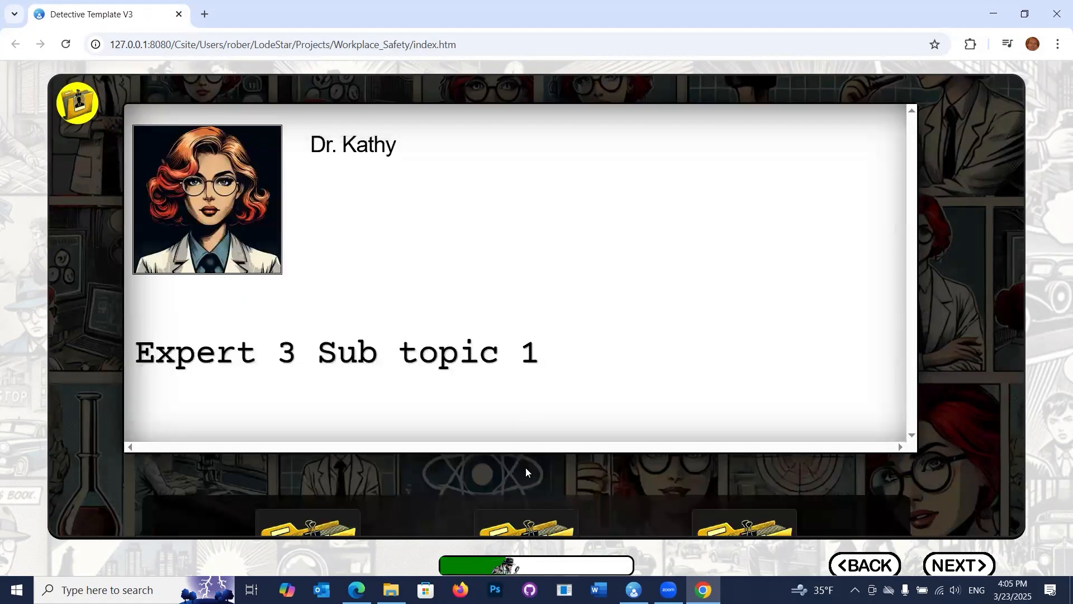
# Step: Open the second case file folder, review its glossary of safety terms, and close it
pyautogui.click(525, 523)
pyautogui.scroll(1, 376, 260)
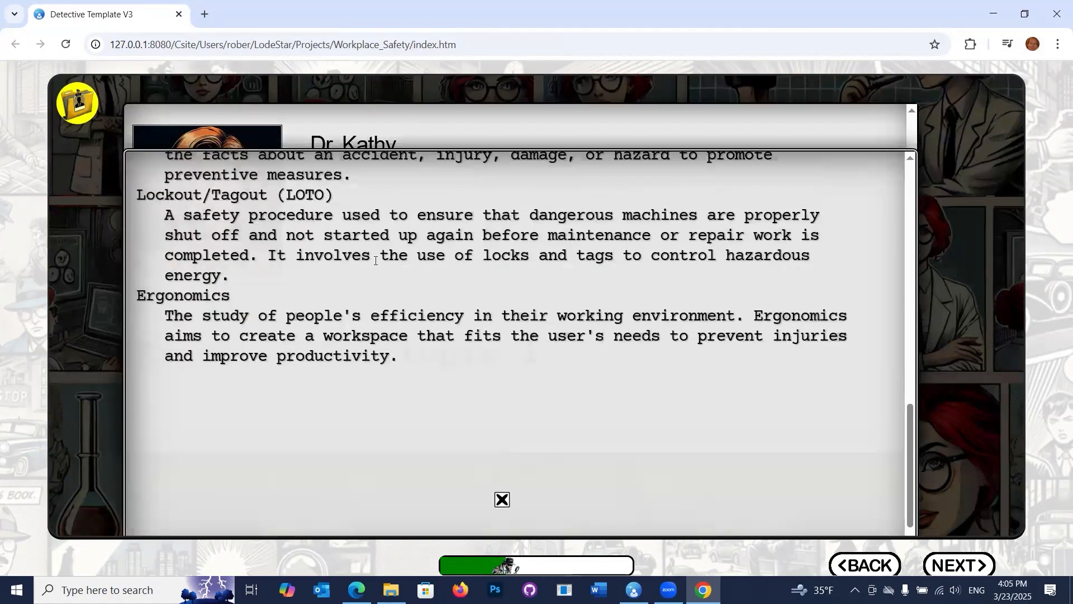
pyautogui.scroll(5, 376, 260)
pyautogui.scroll(-5, 413, 360)
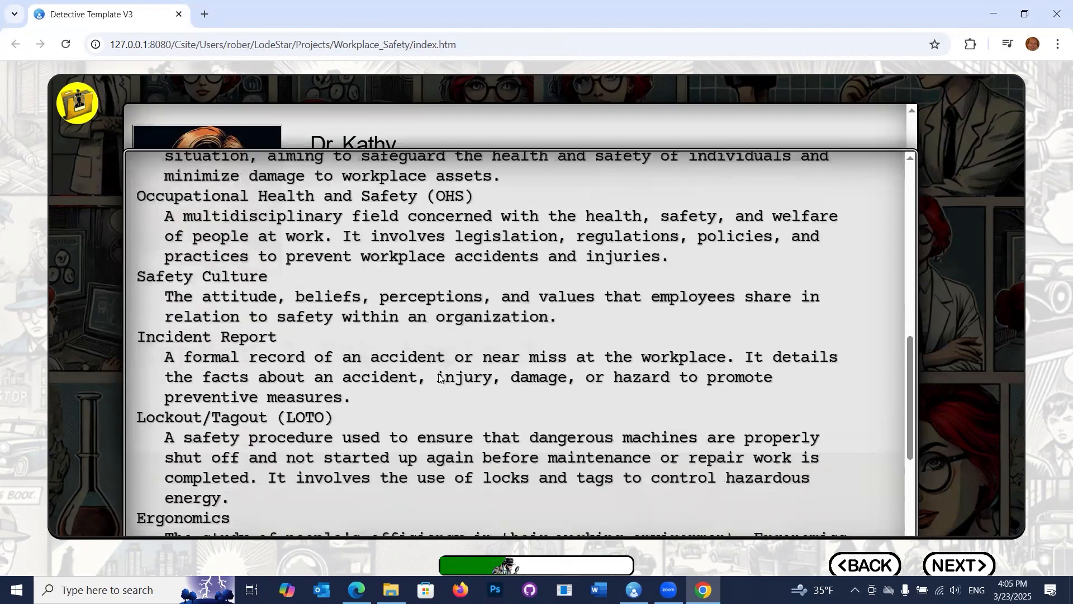
pyautogui.click(503, 450)
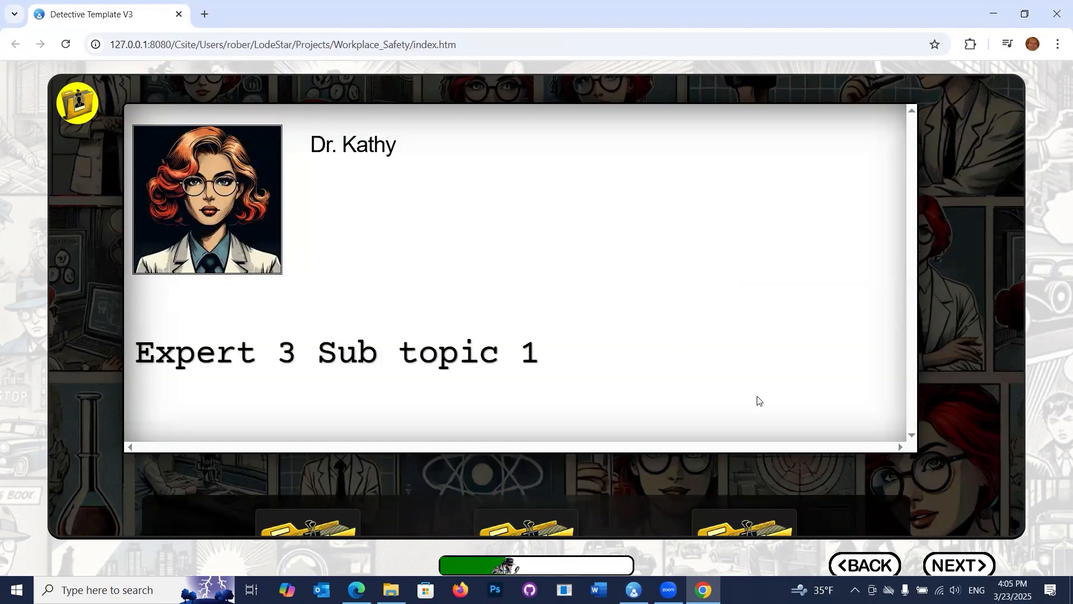
# Step: Advance to the Fire Safety interrogation, dismiss the instructions, pause the narration, and interrogate suspect 1 twice
pyautogui.click(942, 564)
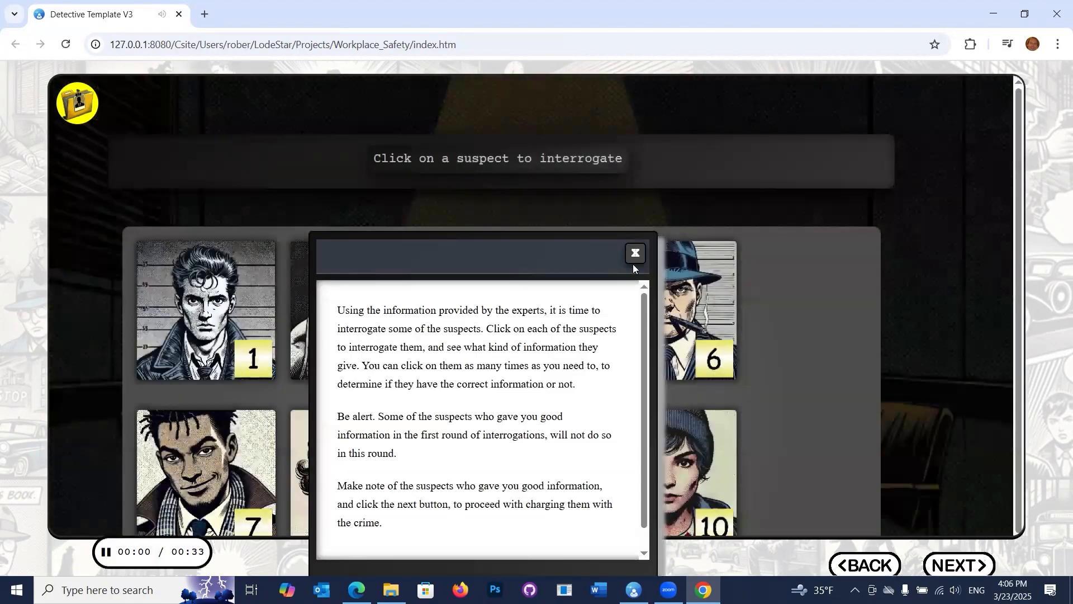
pyautogui.click(635, 255)
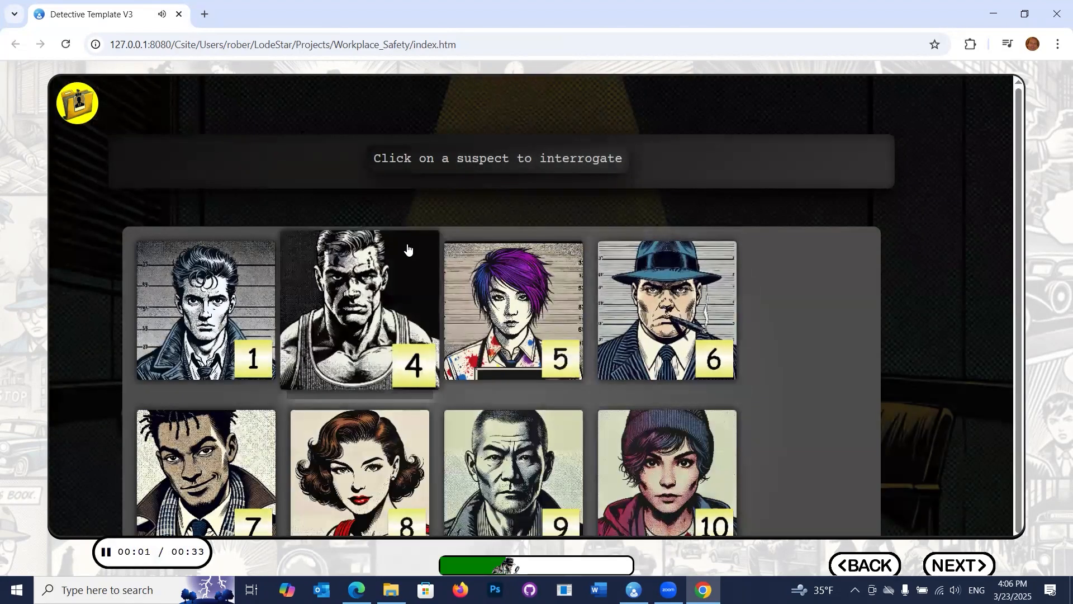
pyautogui.scroll(-1, 407, 249)
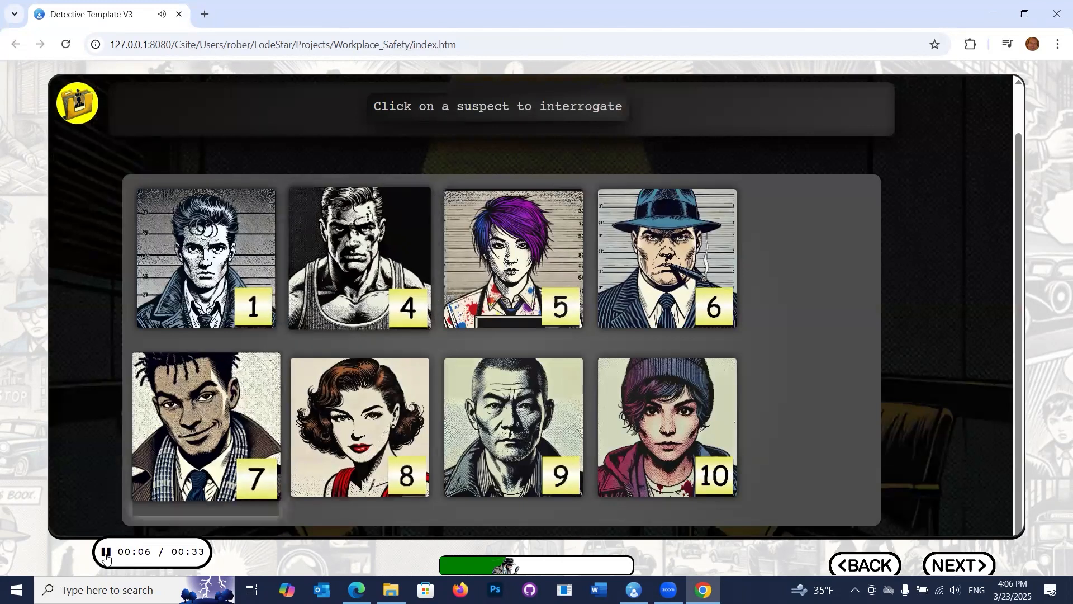
pyautogui.click(248, 311)
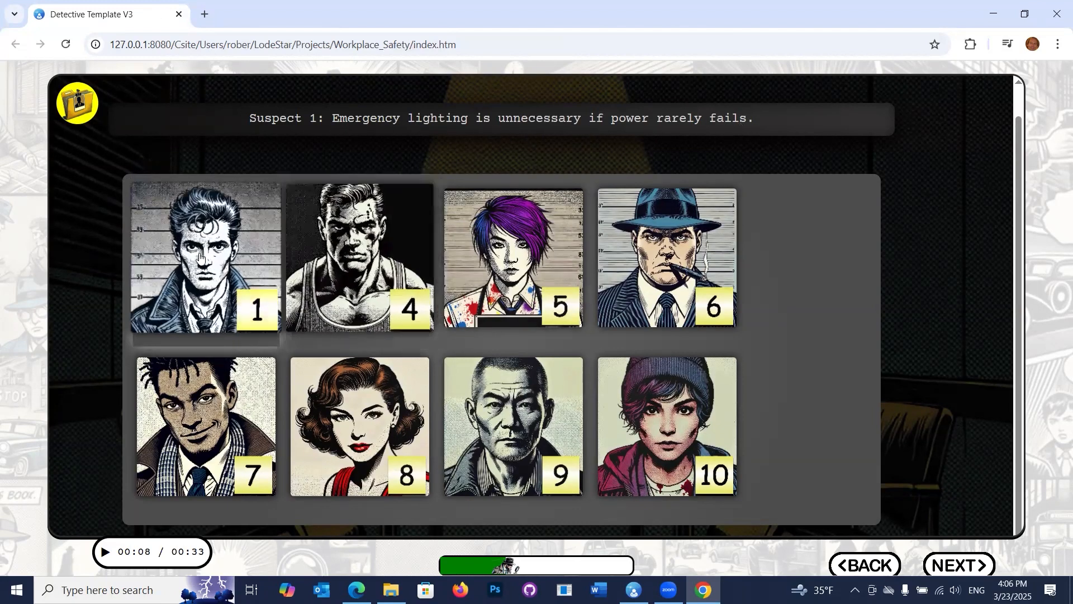
pyautogui.click(223, 249)
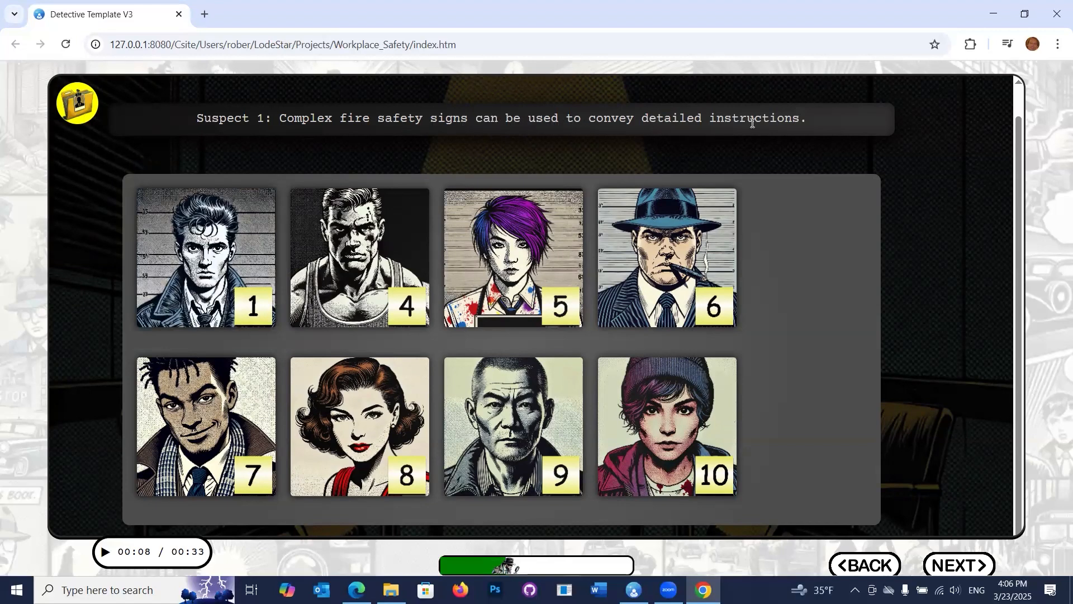
# Step: Interrogate suspects 4, 5, 6, 7, 8, 9 and 10 once each and read their statements
pyautogui.click(358, 240)
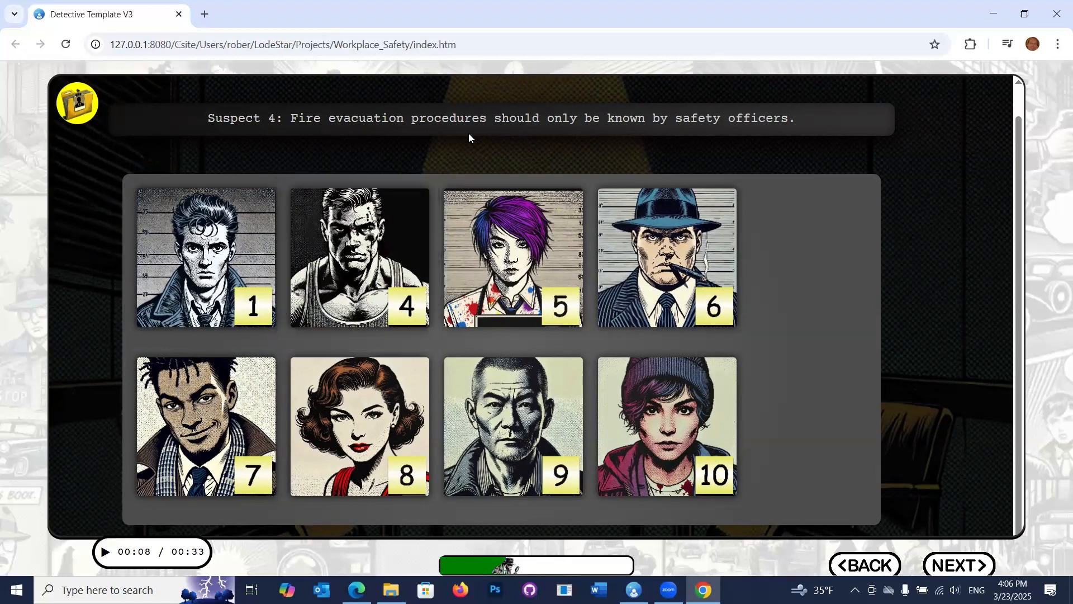
pyautogui.click(517, 249)
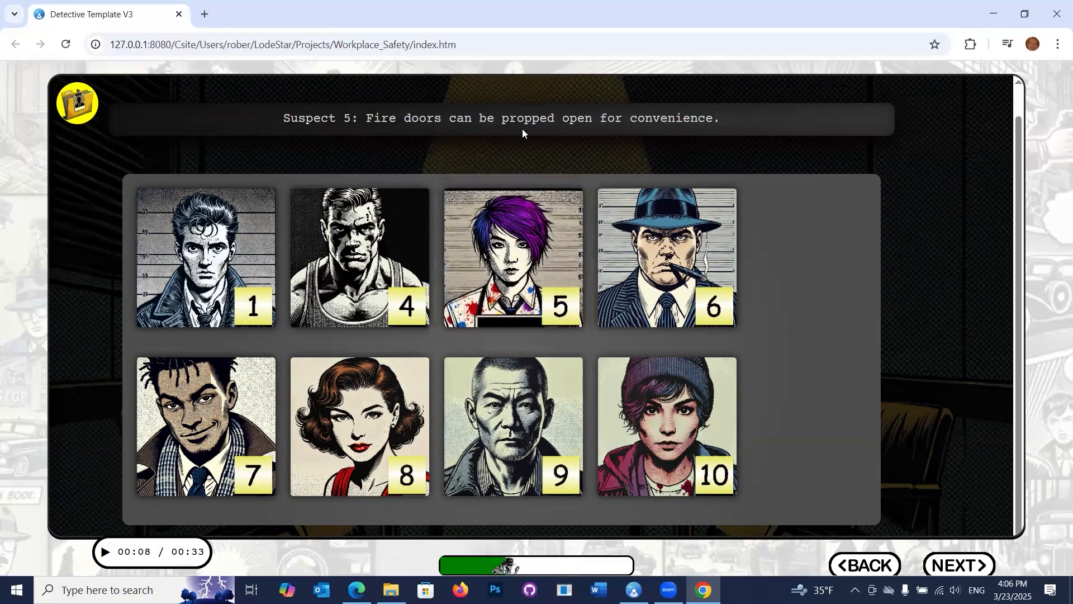
pyautogui.click(671, 220)
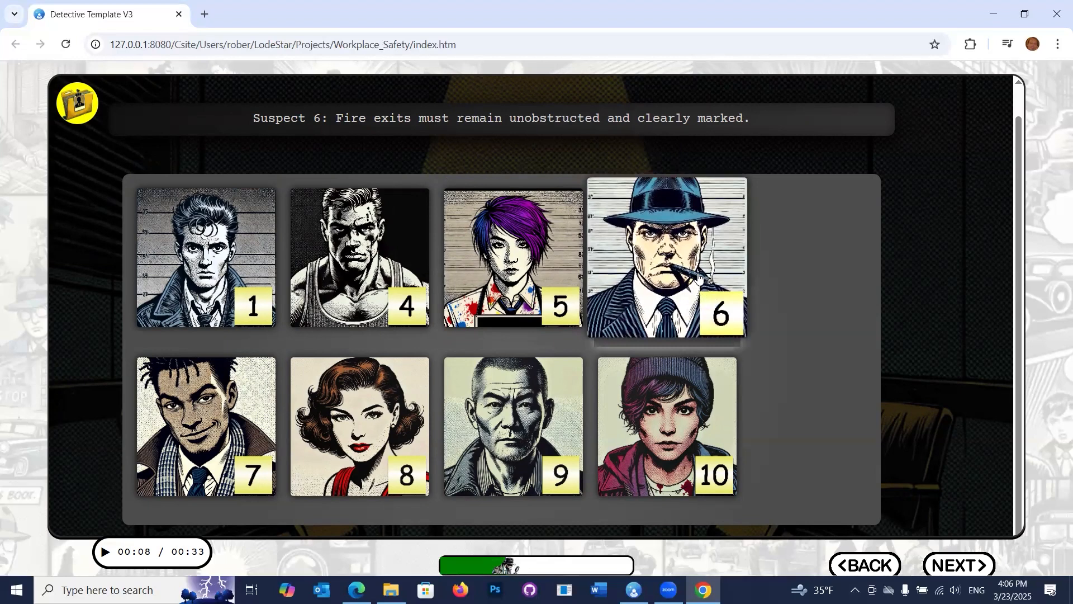
pyautogui.click(219, 447)
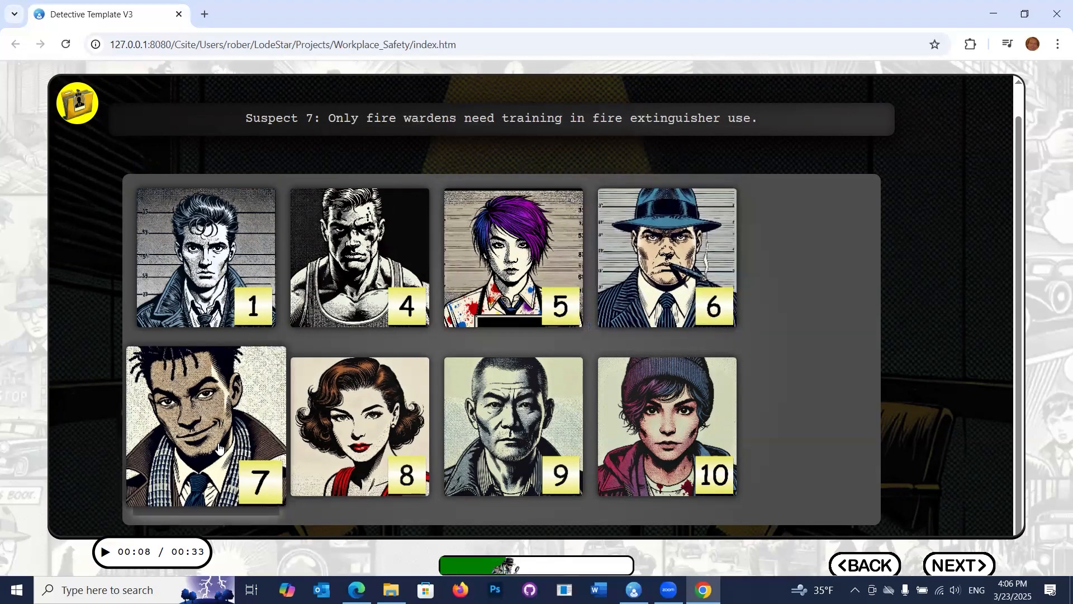
pyautogui.click(343, 442)
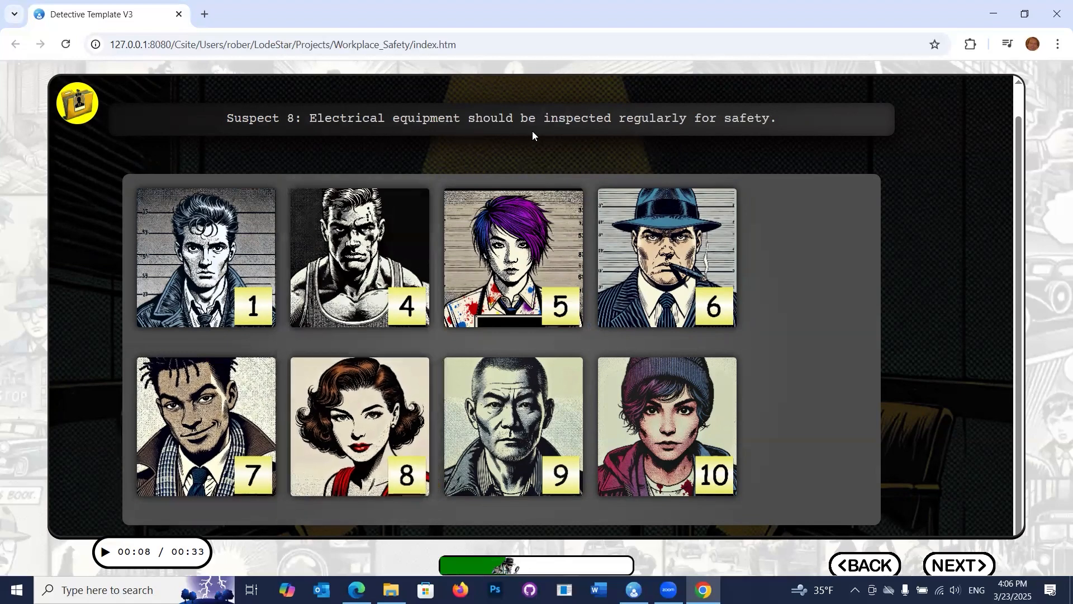
pyautogui.click(505, 470)
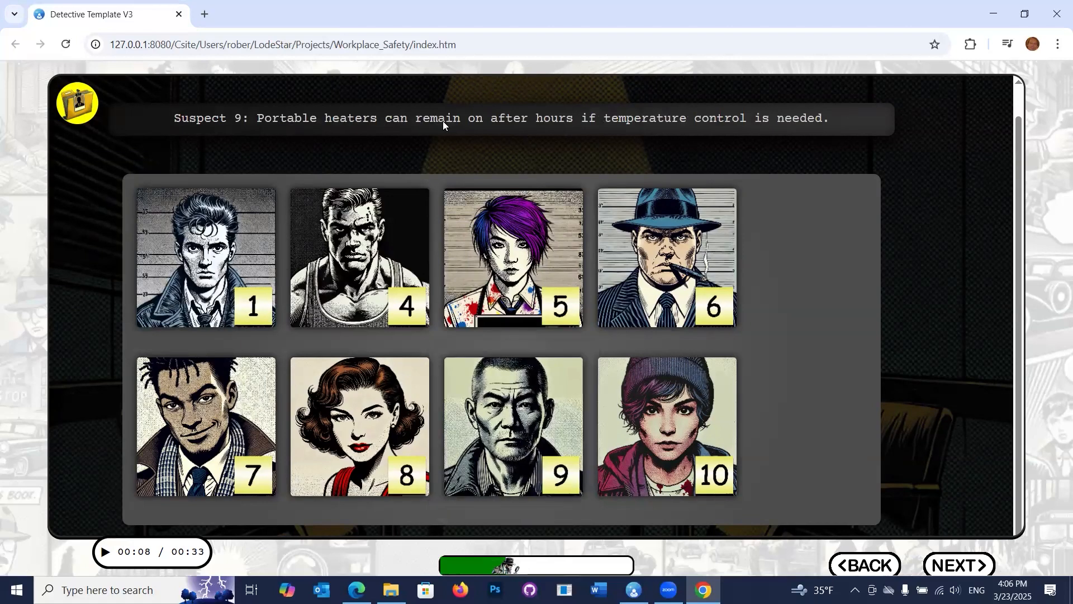
pyautogui.click(678, 435)
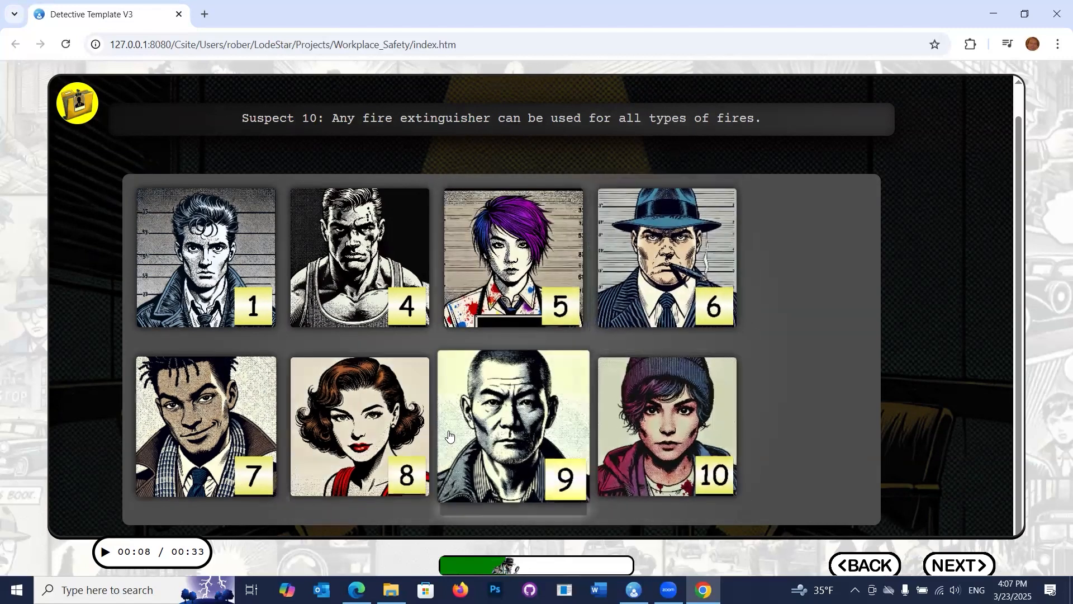
# Step: Advance to the charging board, dismiss the instructions, place suspects 6 and 8 on the Prime Suspects board, and charge them
pyautogui.click(960, 567)
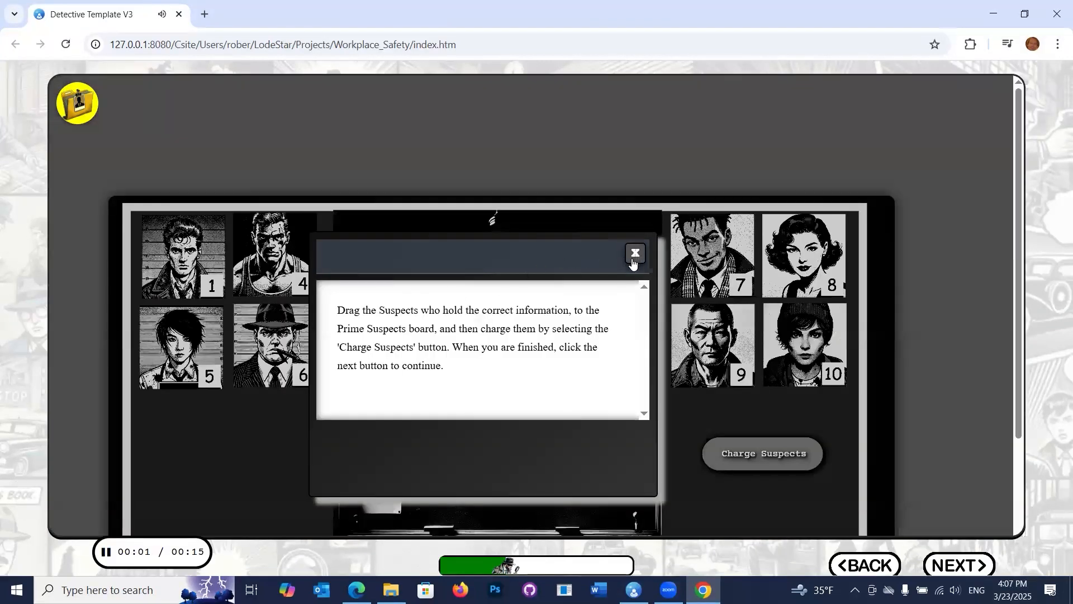
pyautogui.click(635, 254)
pyautogui.moveTo(286, 380); pyautogui.dragTo(499, 411)
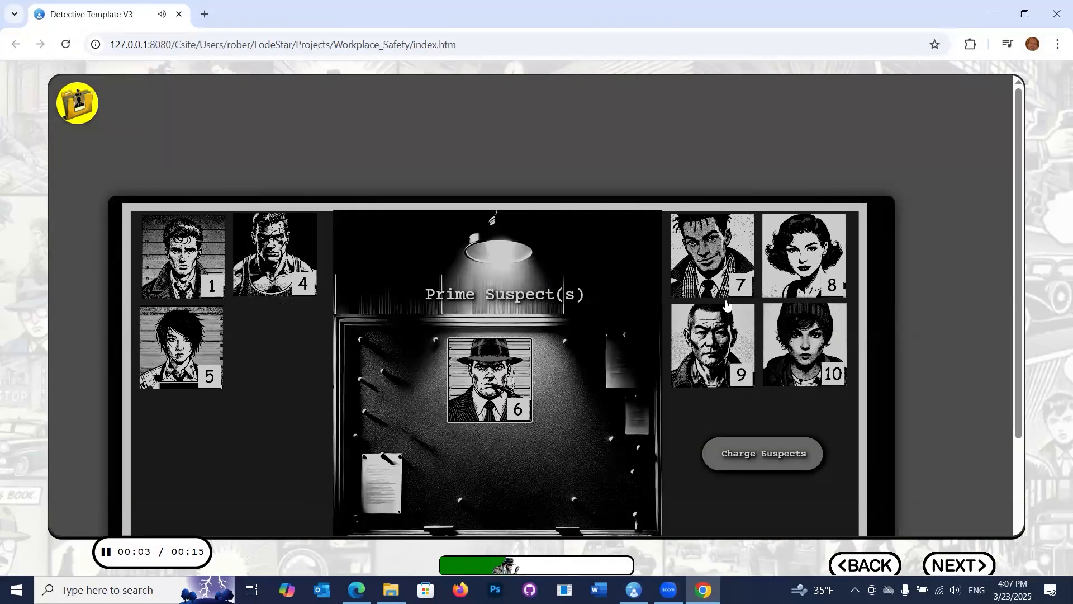
pyautogui.moveTo(811, 258); pyautogui.dragTo(483, 454)
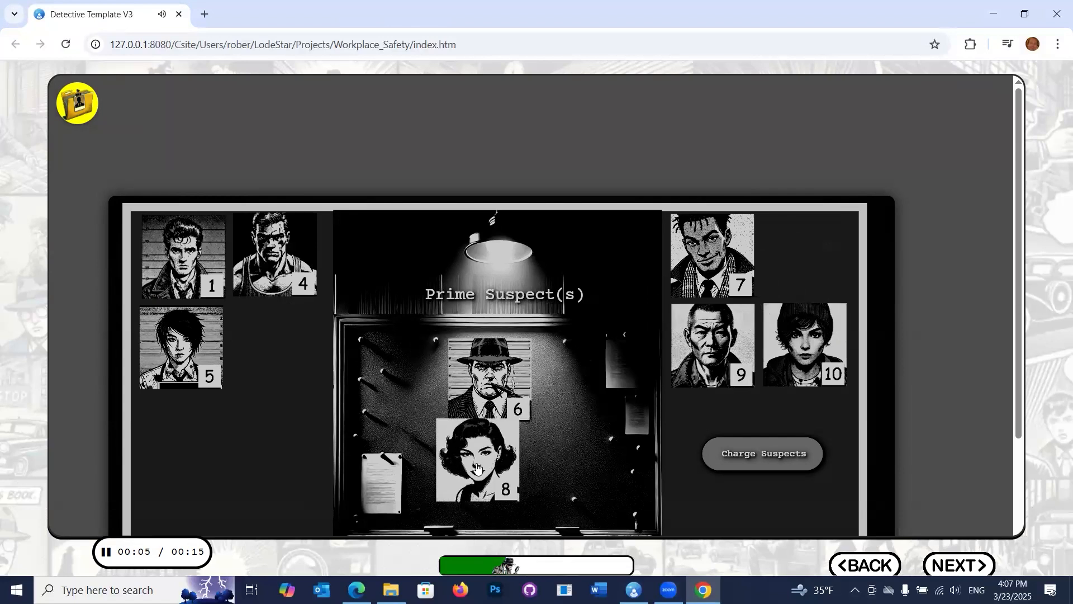
pyautogui.click(742, 460)
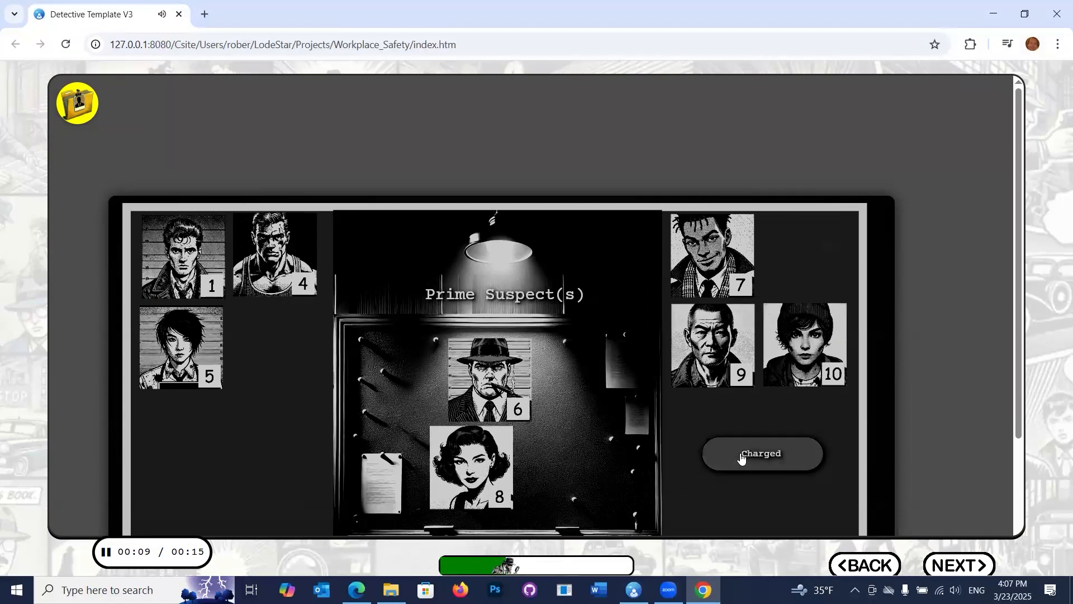
# Step: Return to the expert topic selection, choose Sanitation, and page through its experts to the interrogation
pyautogui.click(958, 566)
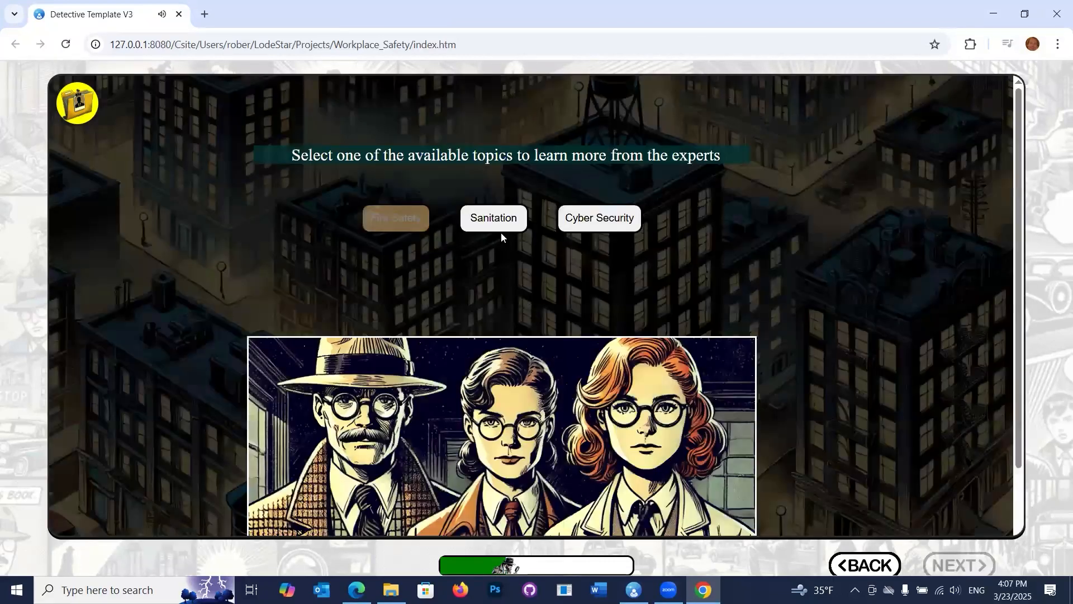
pyautogui.click(498, 228)
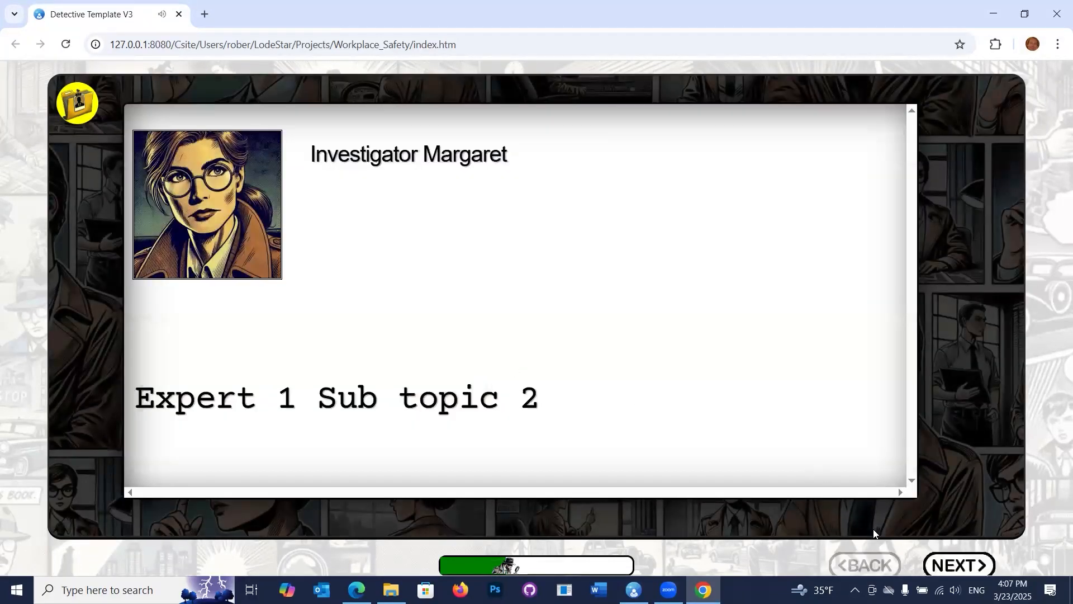
pyautogui.click(958, 565)
pyautogui.click(958, 565)
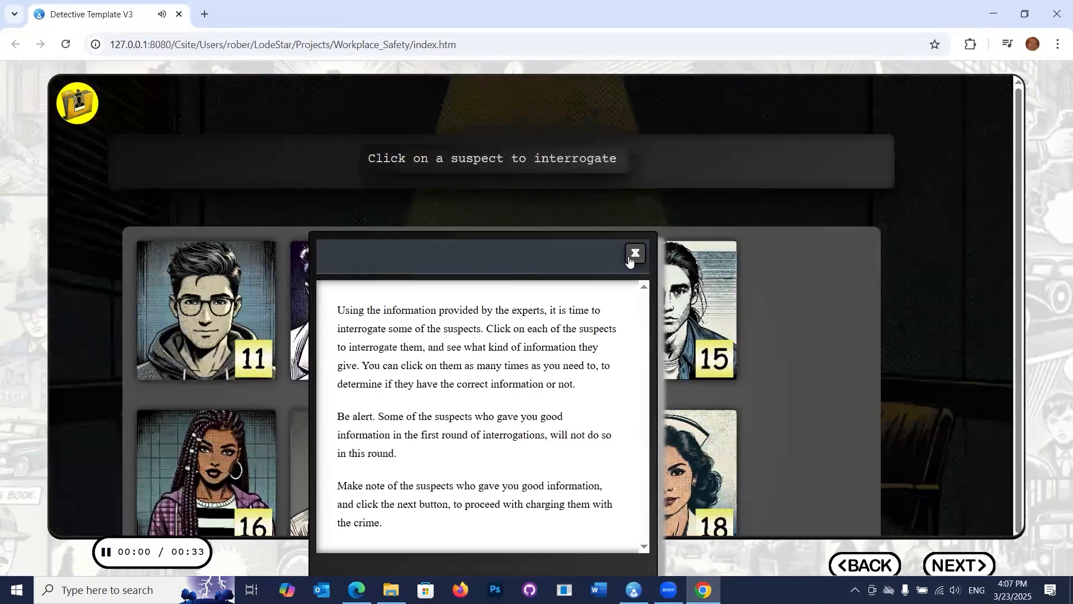
# Step: Dismiss the Sanitation interrogation instructions, then interrogate suspects 11, 13, 15, 16, 14, 17 and 18 once each and read their statements
pyautogui.click(632, 257)
pyautogui.click(216, 335)
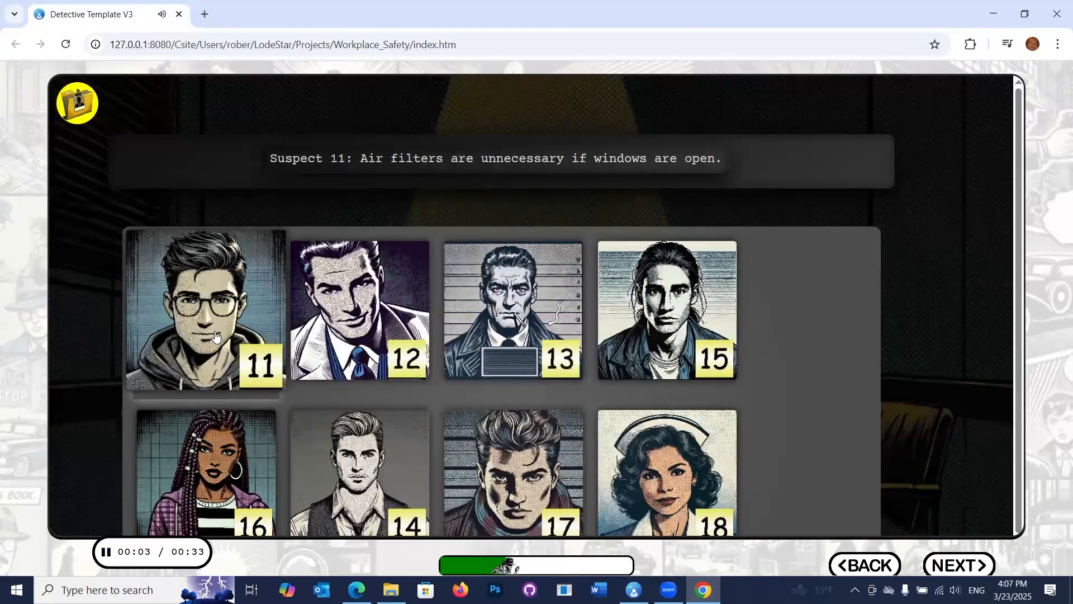
pyautogui.click(502, 294)
pyautogui.click(681, 286)
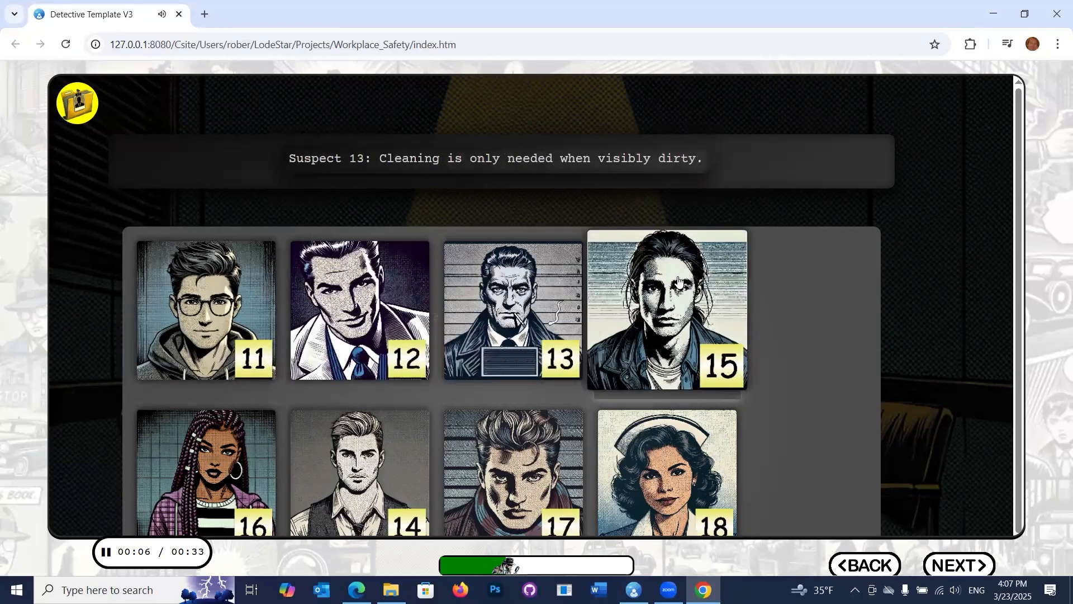
pyautogui.click(209, 468)
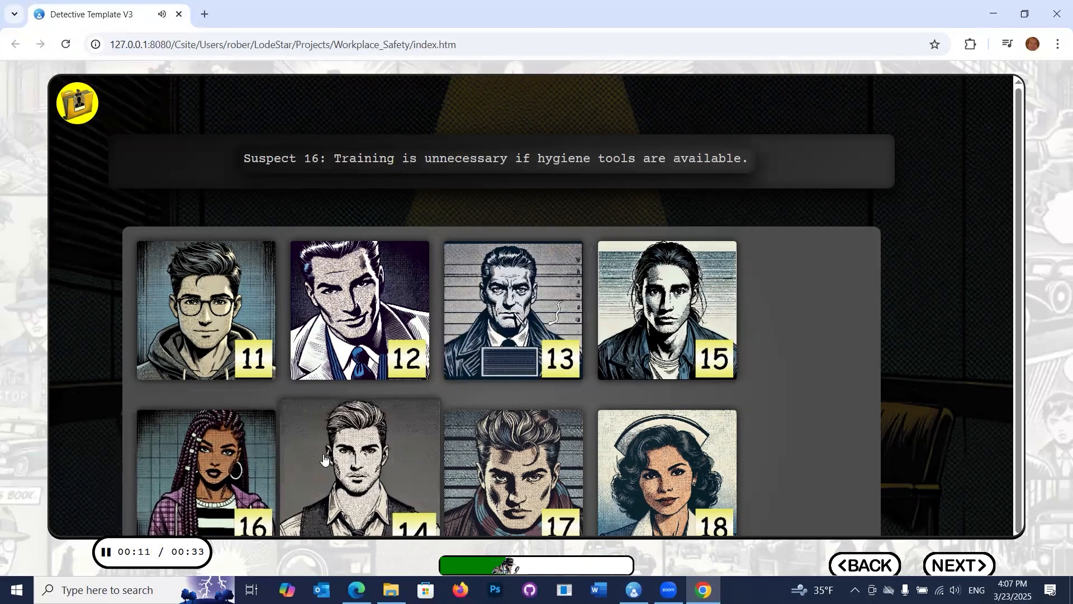
pyautogui.click(324, 459)
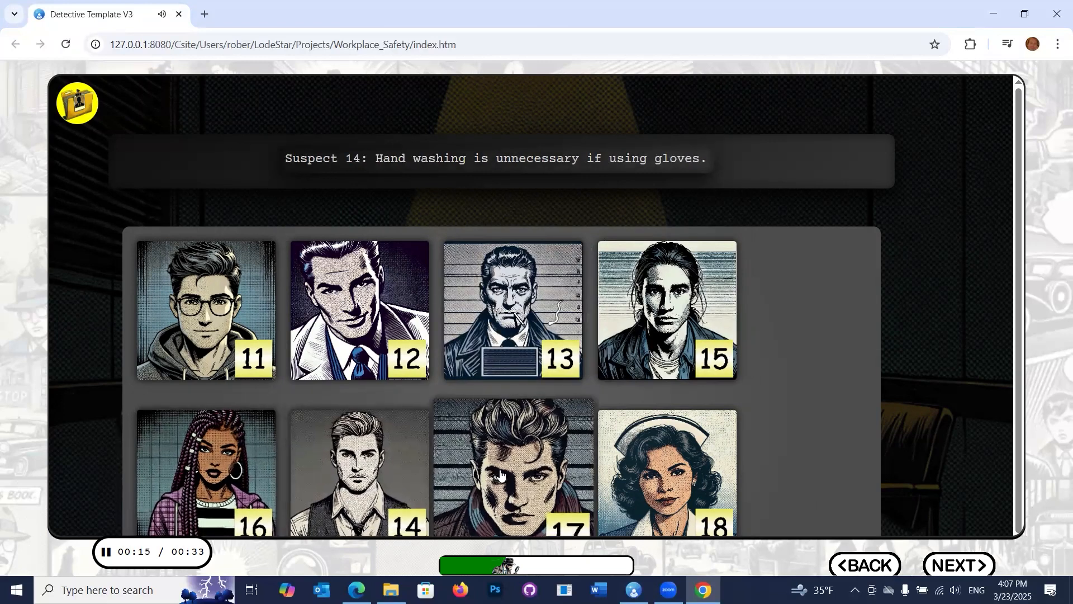
pyautogui.click(491, 491)
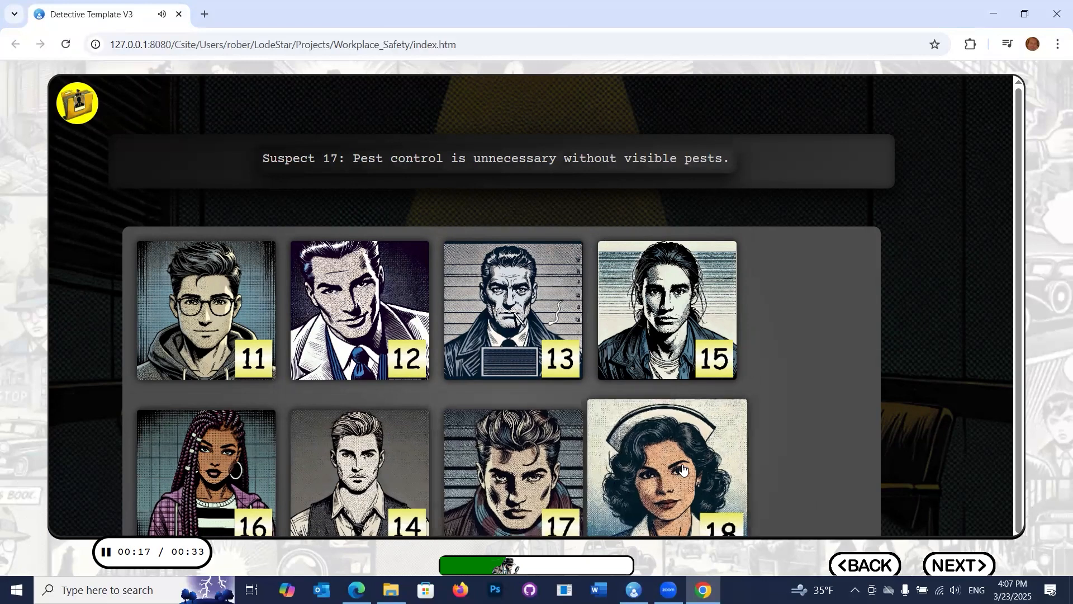
pyautogui.click(683, 469)
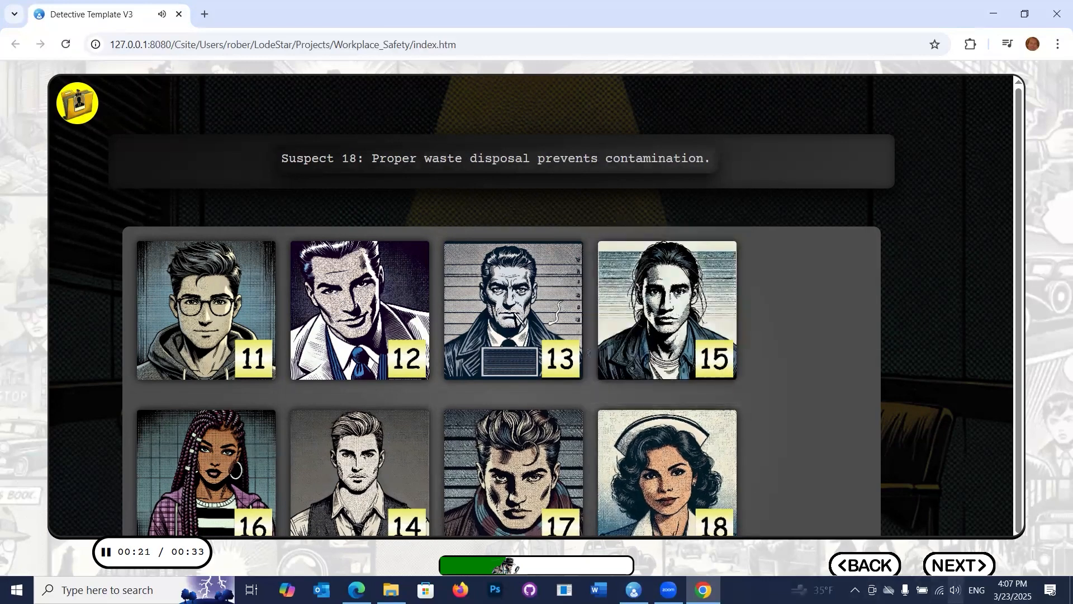
# Step: Advance to the Sanitation charging board, dismiss the instructions, place suspect 18 on the Prime Suspects board, and charge that suspect
pyautogui.click(965, 569)
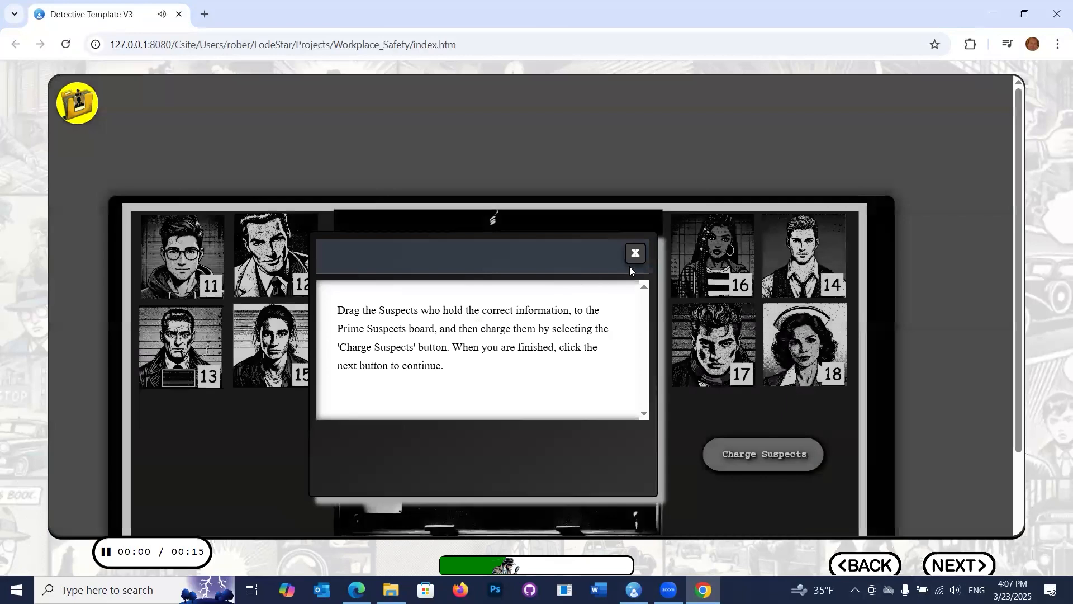
pyautogui.click(634, 255)
pyautogui.moveTo(801, 352); pyautogui.dragTo(436, 397)
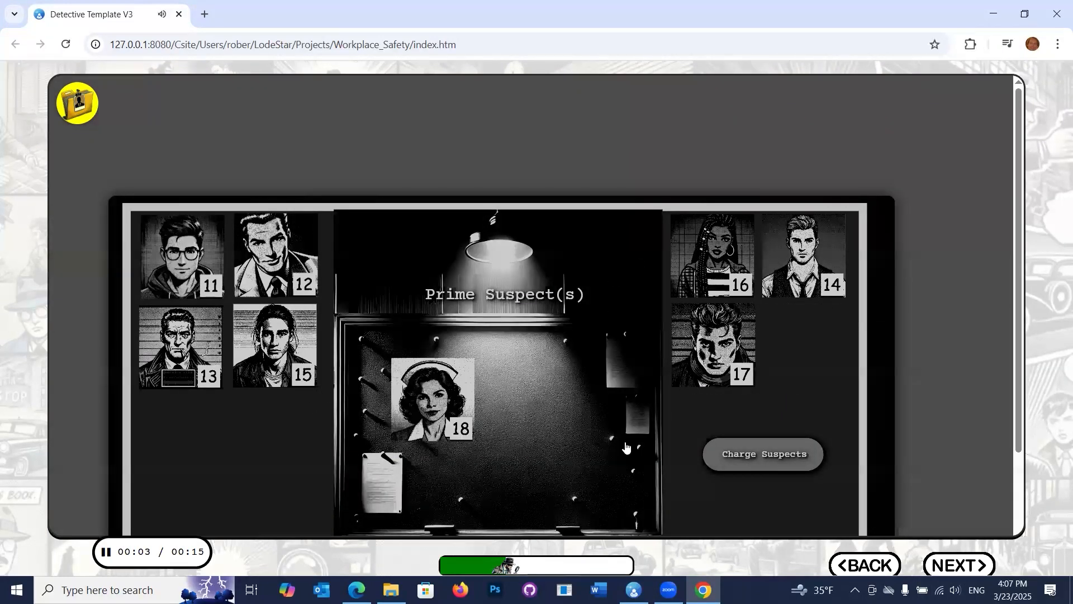
pyautogui.click(755, 462)
# Step: Return to the expert topic selection, choose Cyber Security, page through its experts to the interrogation, and dismiss the instructions
pyautogui.click(936, 568)
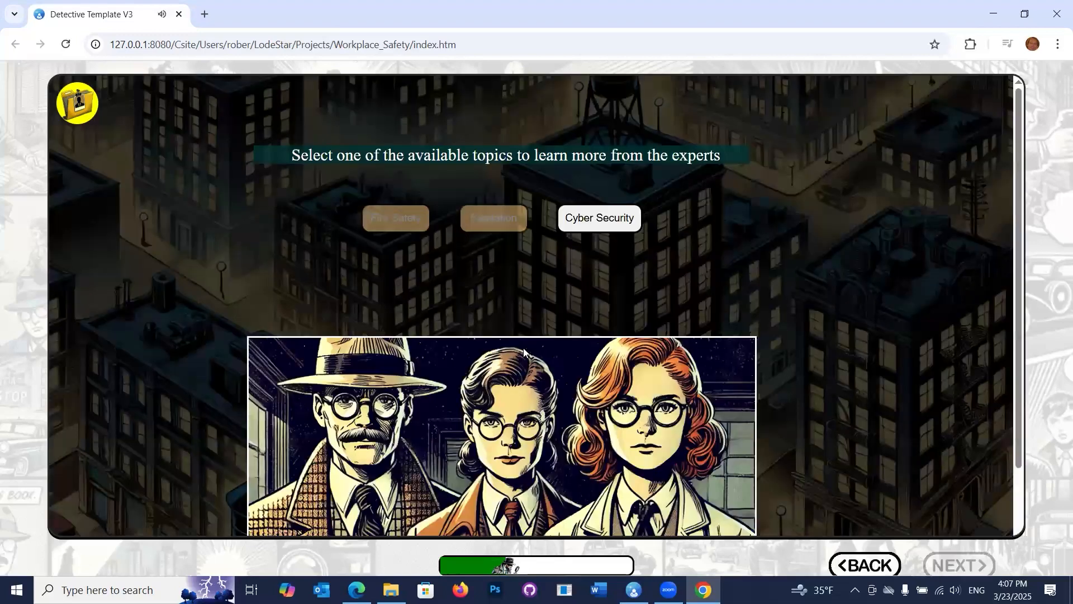
pyautogui.click(581, 227)
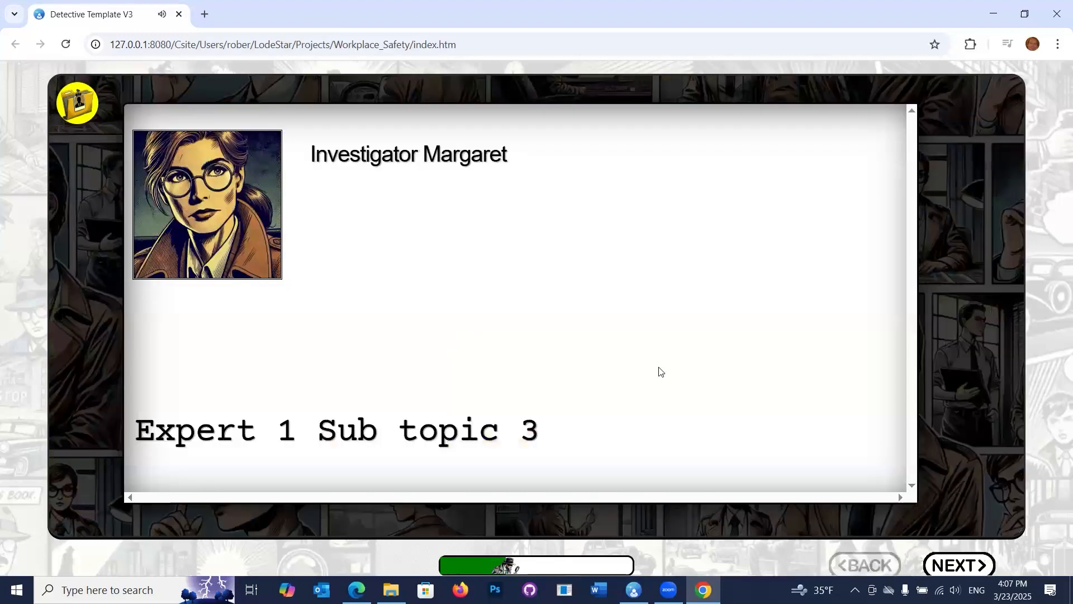
pyautogui.click(943, 561)
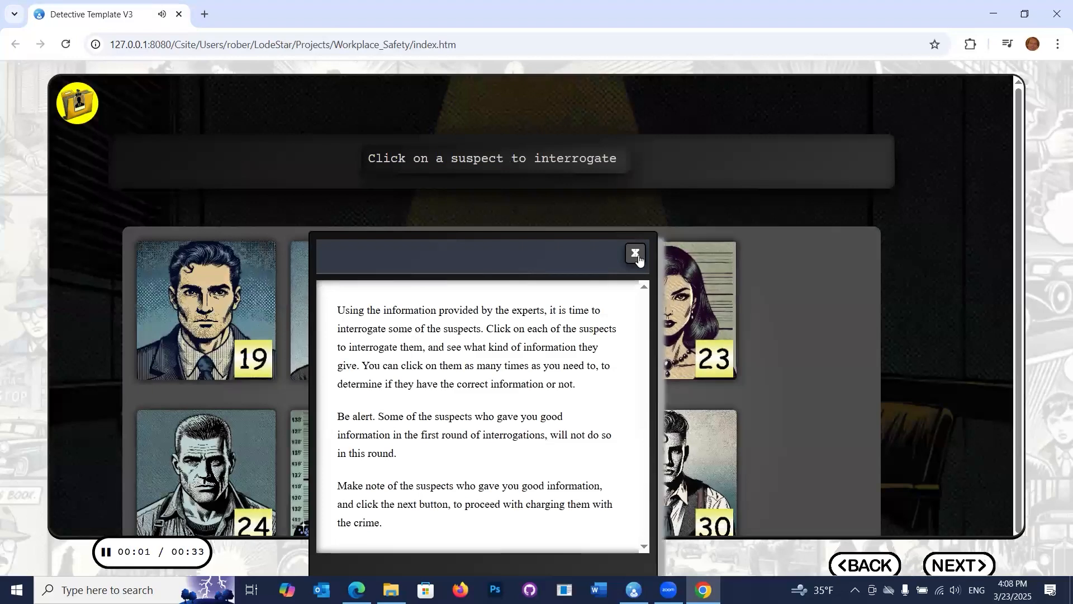
pyautogui.click(641, 257)
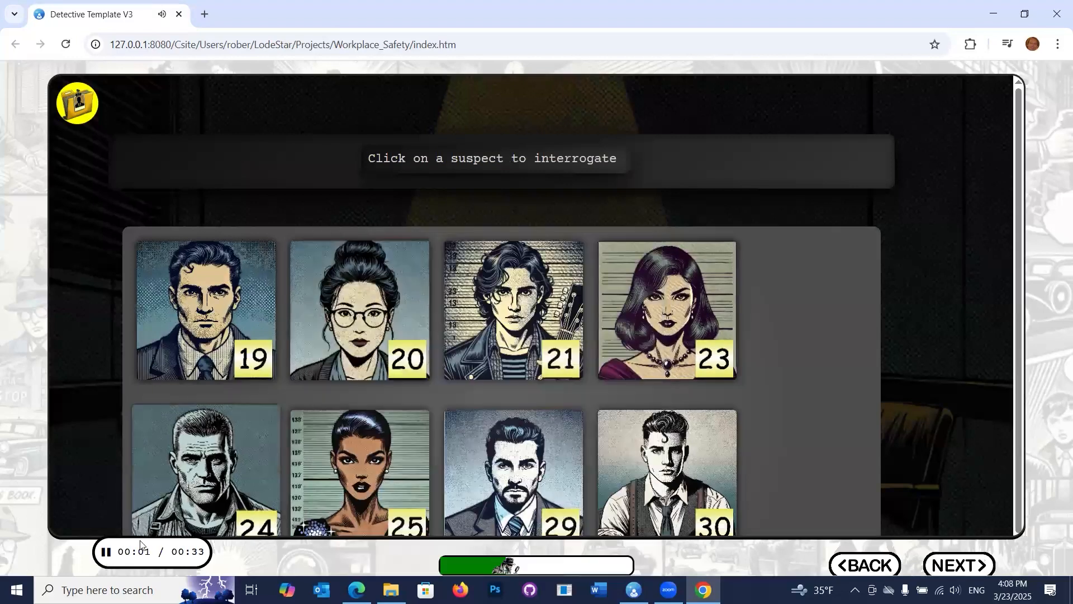
# Step: Pause the narration and interrogate suspects 19, 20, 21 and 23, reading their cyber security statements
pyautogui.click(357, 327)
pyautogui.click(207, 262)
pyautogui.scroll(-1, 211, 261)
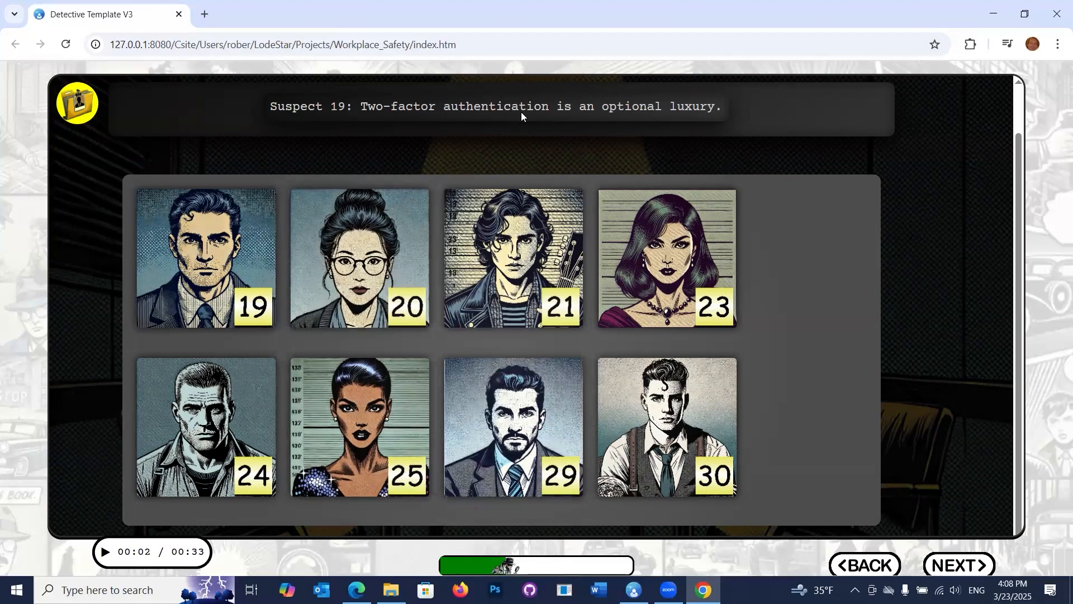
pyautogui.click(334, 252)
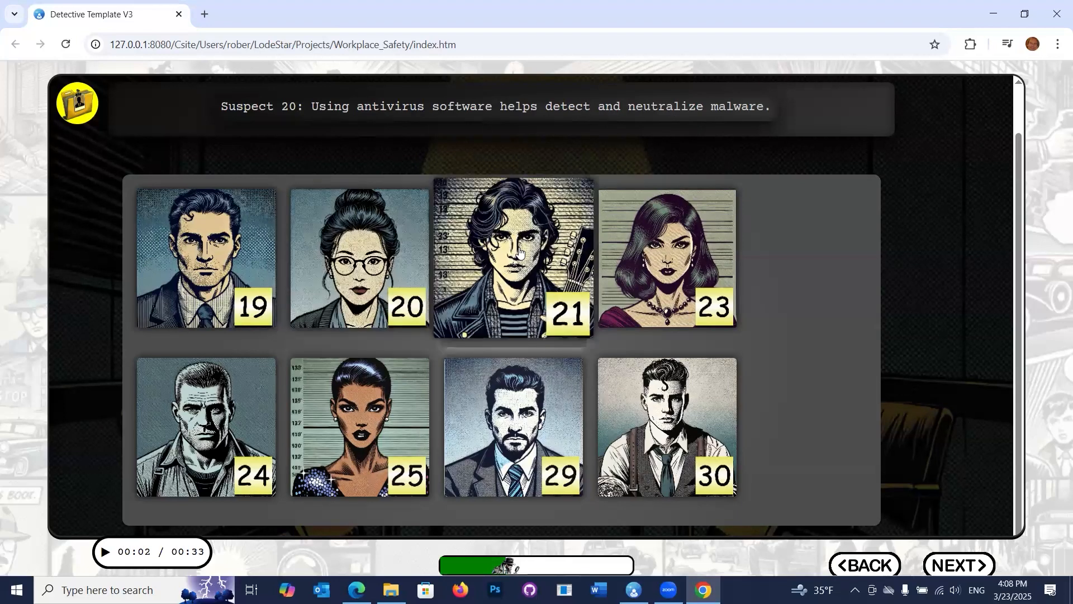
pyautogui.click(519, 253)
pyautogui.click(710, 265)
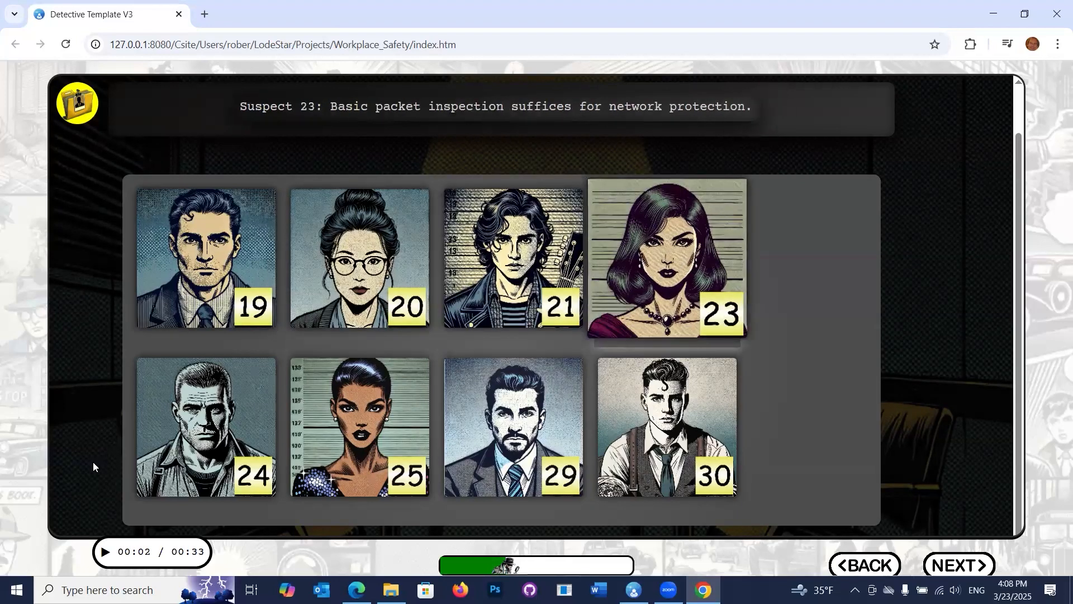
# Step: Interrogate suspects 24, 25 and 30 twice each and suspect 29 once, reading every statement
pyautogui.click(187, 428)
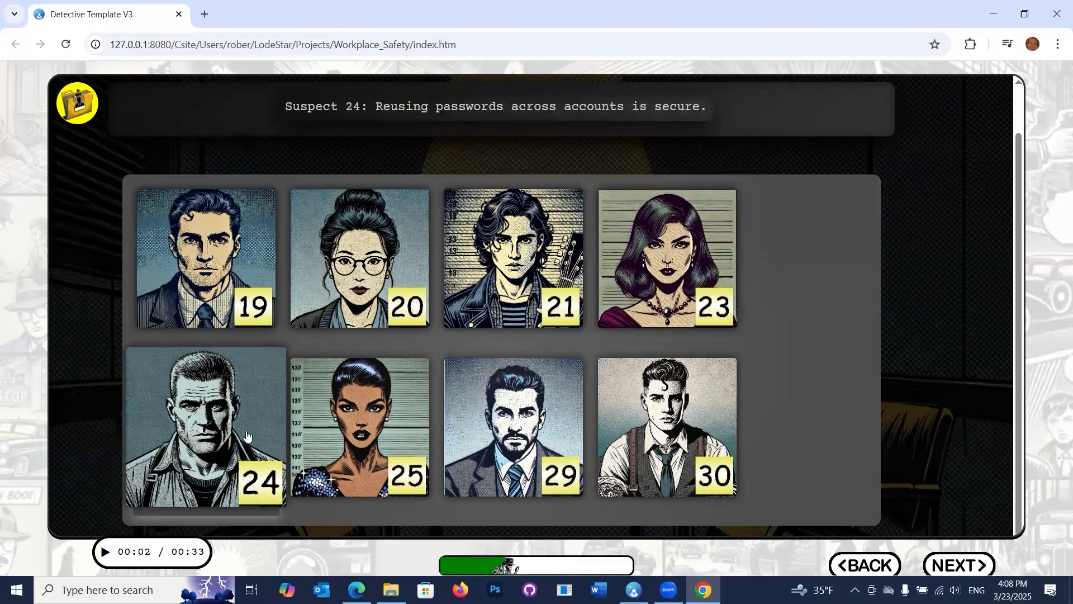
pyautogui.click(335, 435)
pyautogui.click(204, 458)
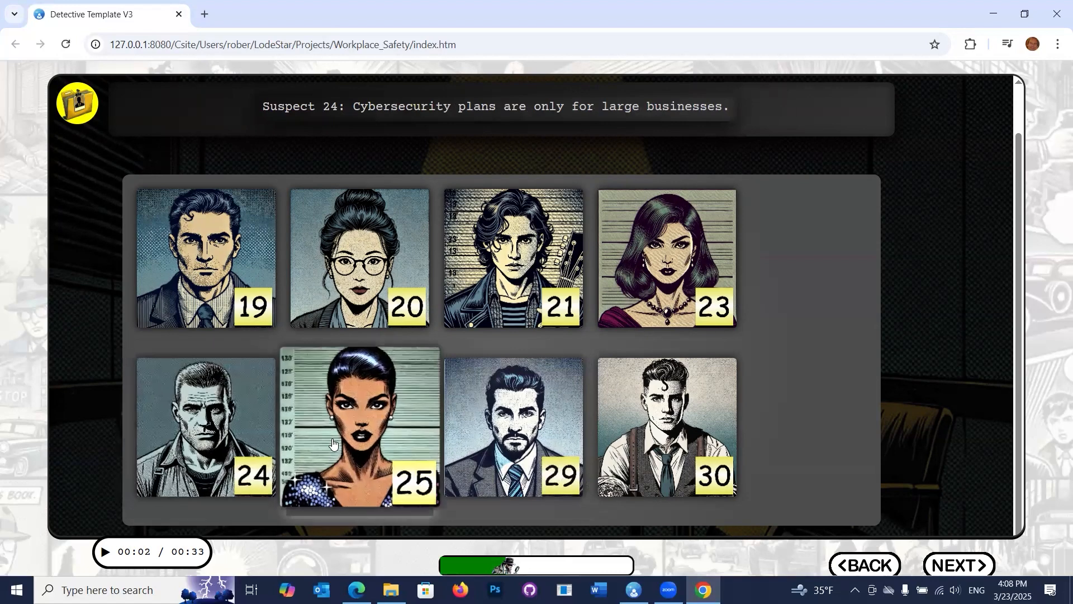
pyautogui.click(352, 408)
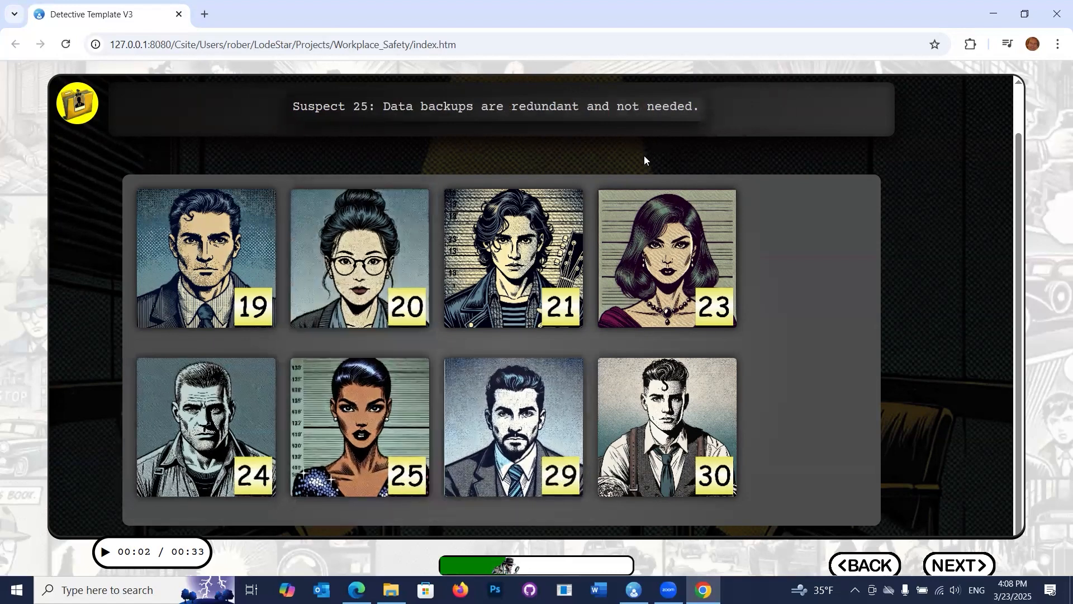
pyautogui.click(501, 394)
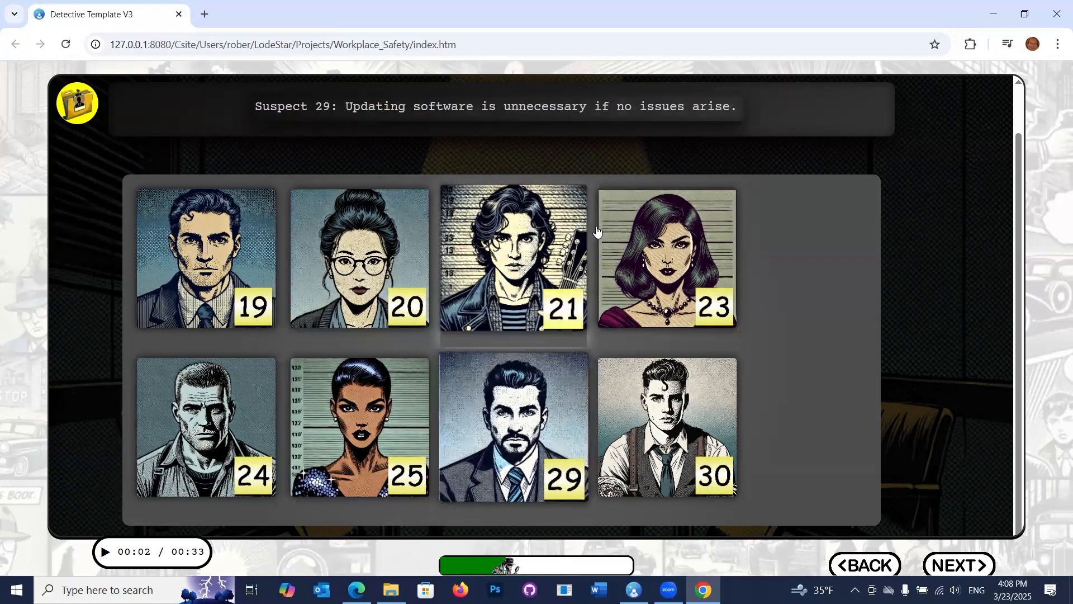
pyautogui.click(683, 415)
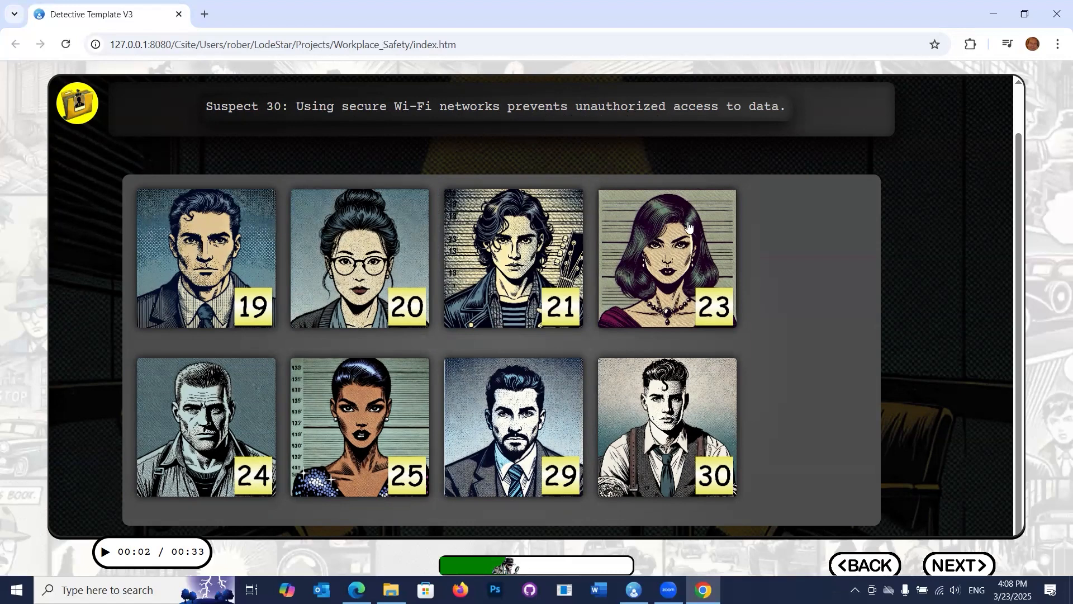
pyautogui.click(658, 420)
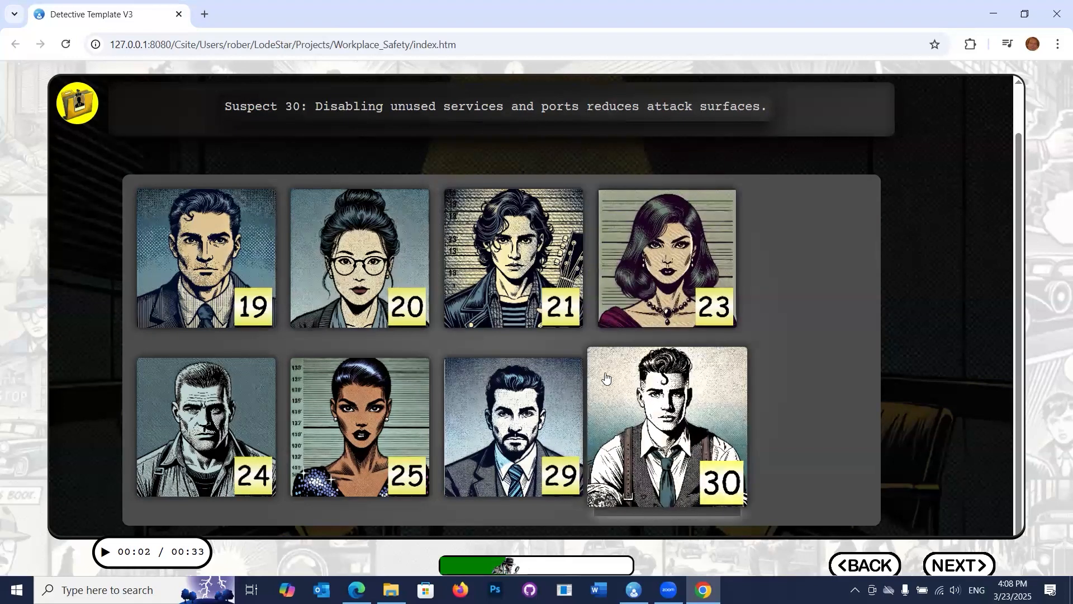
# Step: Open the Cyber Security charging board without instructions or narration, place suspects 20 and 30 on the Prime Suspects board, and charge them
pyautogui.click(930, 571)
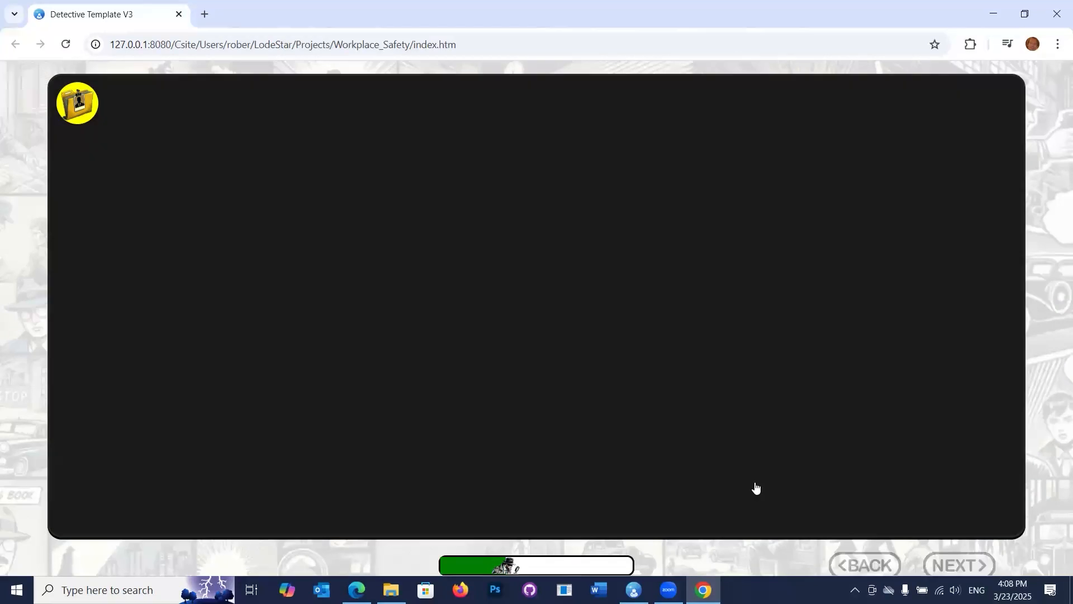
pyautogui.click(632, 252)
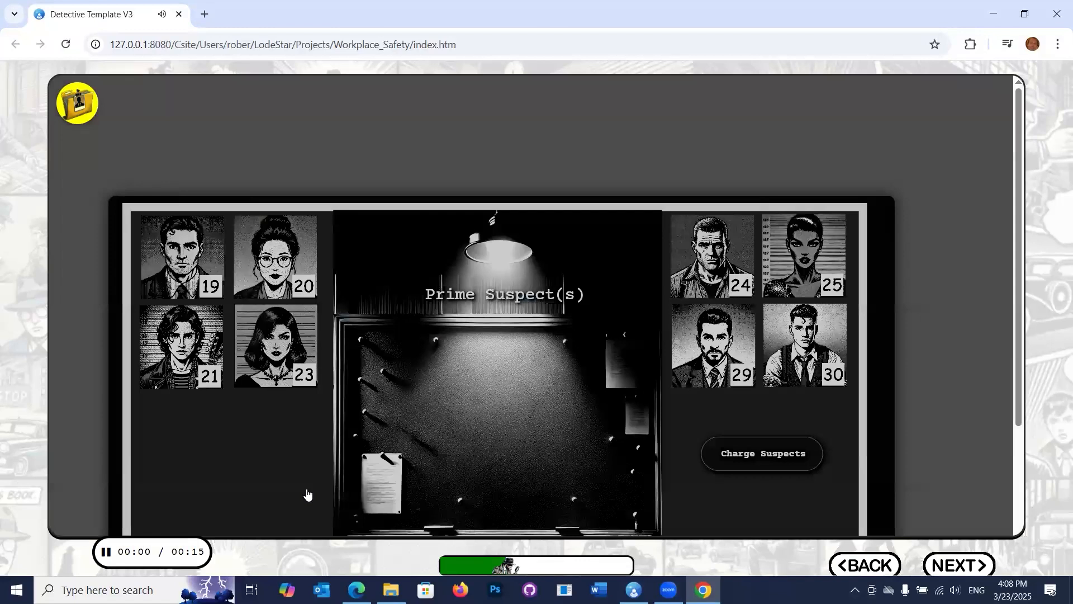
pyautogui.click(107, 553)
pyautogui.moveTo(277, 254); pyautogui.dragTo(490, 445)
pyautogui.moveTo(820, 359); pyautogui.dragTo(565, 403)
pyautogui.click(781, 464)
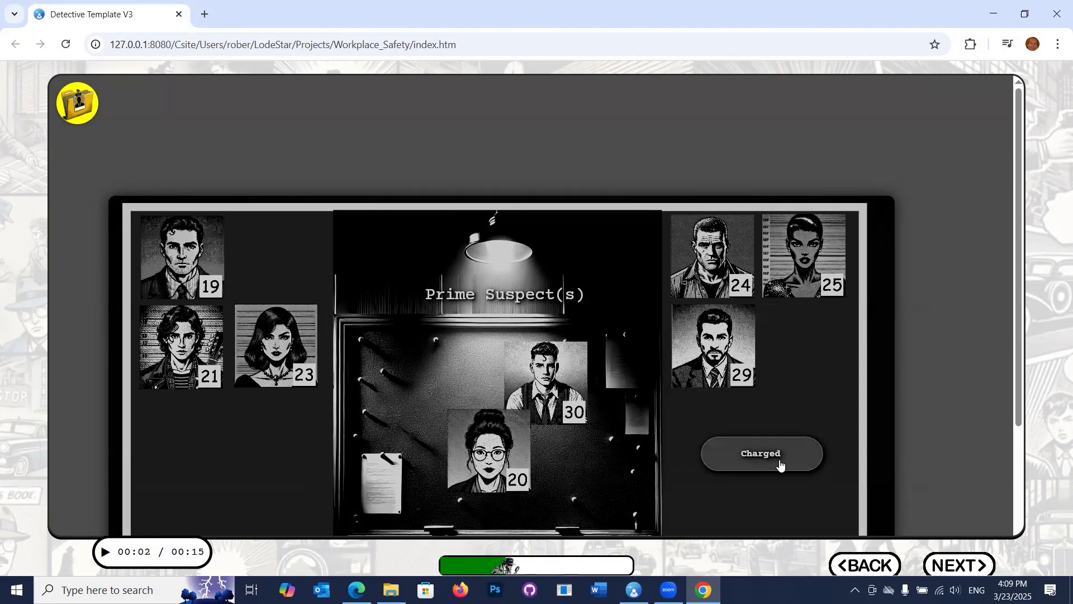
# Step: Advance past the second-round score page to The Trial video, pause it, and continue to the courtroom activity
pyautogui.click(946, 562)
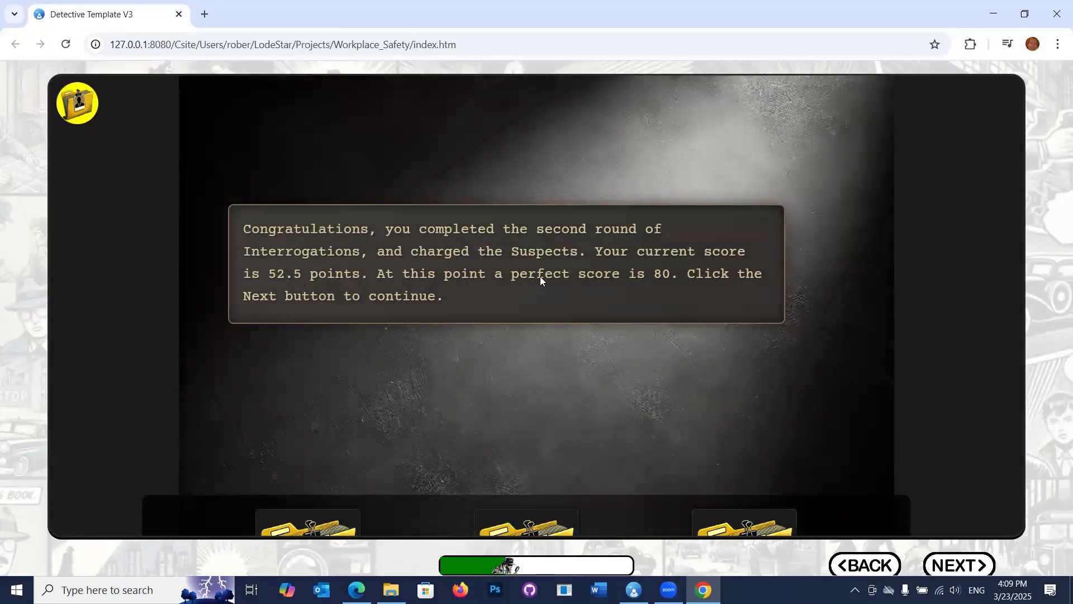
pyautogui.click(954, 567)
pyautogui.click(953, 567)
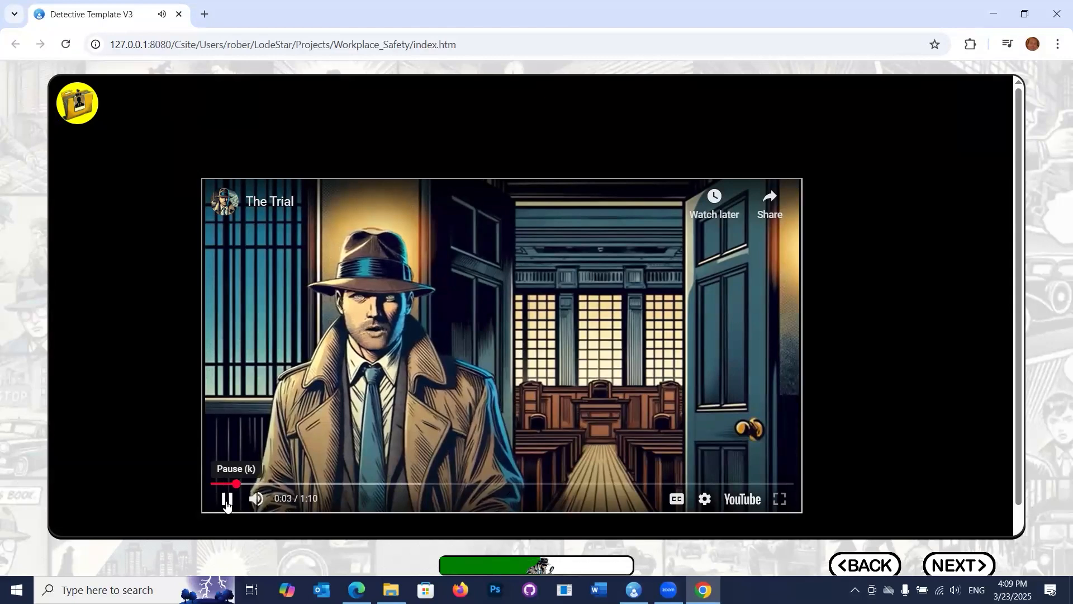
pyautogui.click(227, 499)
pyautogui.click(971, 566)
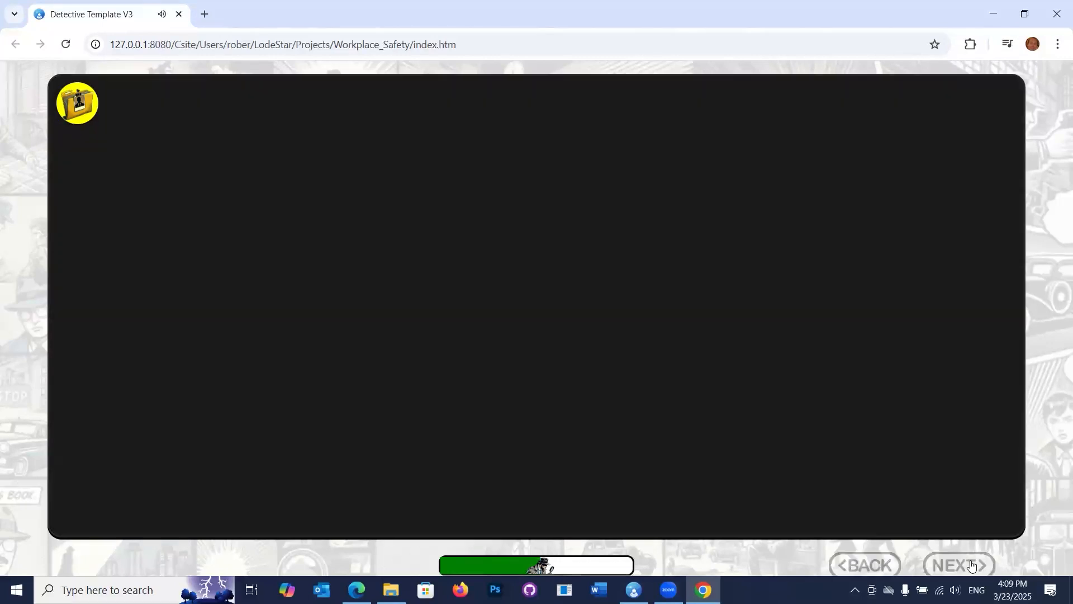
# Step: Dismiss the courtroom instructions, pause the narration, and review the statements of suspects 6, 8, 18, 20 and 30
pyautogui.click(635, 256)
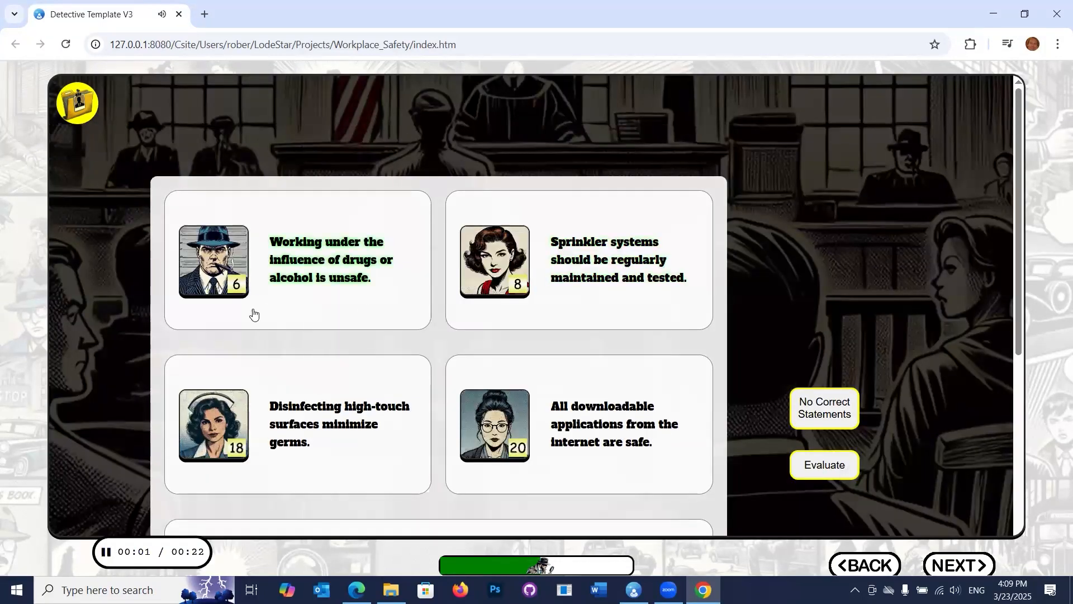
pyautogui.click(113, 552)
pyautogui.scroll(-2, 275, 335)
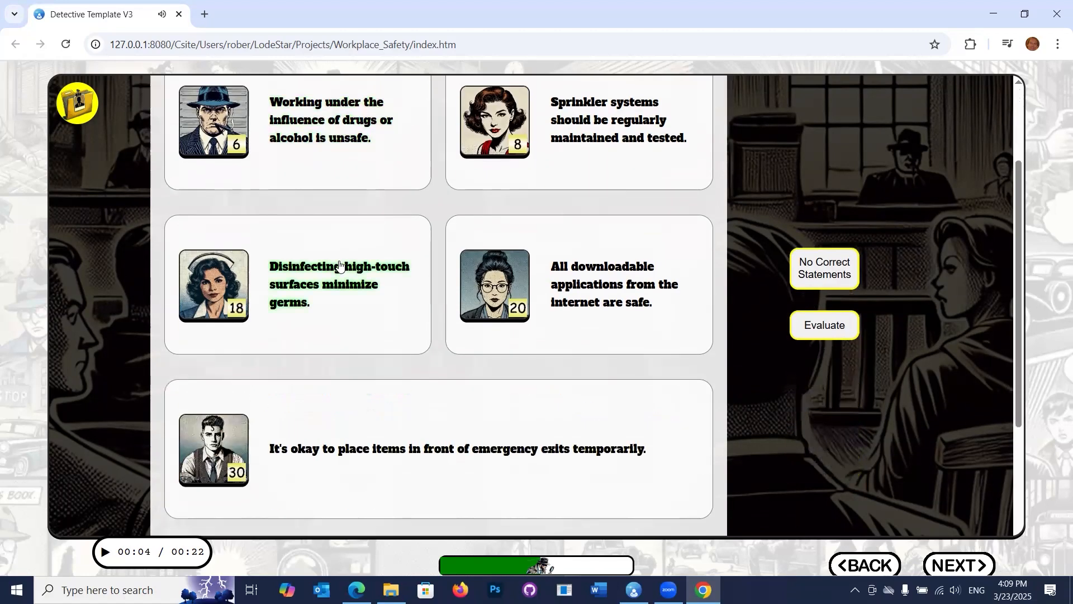
pyautogui.scroll(1, 269, 166)
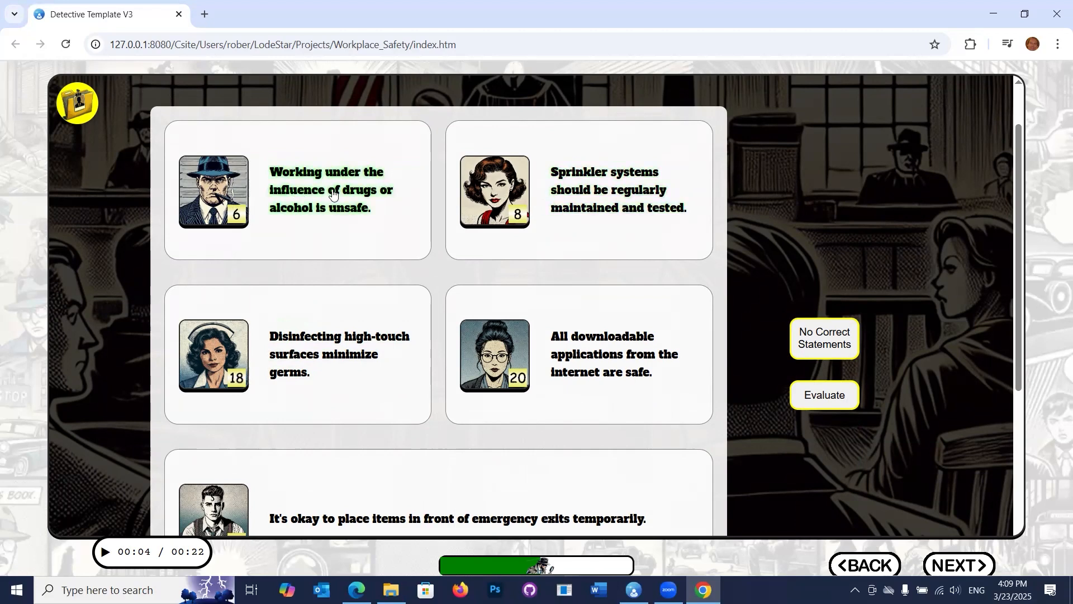
pyautogui.scroll(-3, 488, 382)
pyautogui.scroll(4, 488, 382)
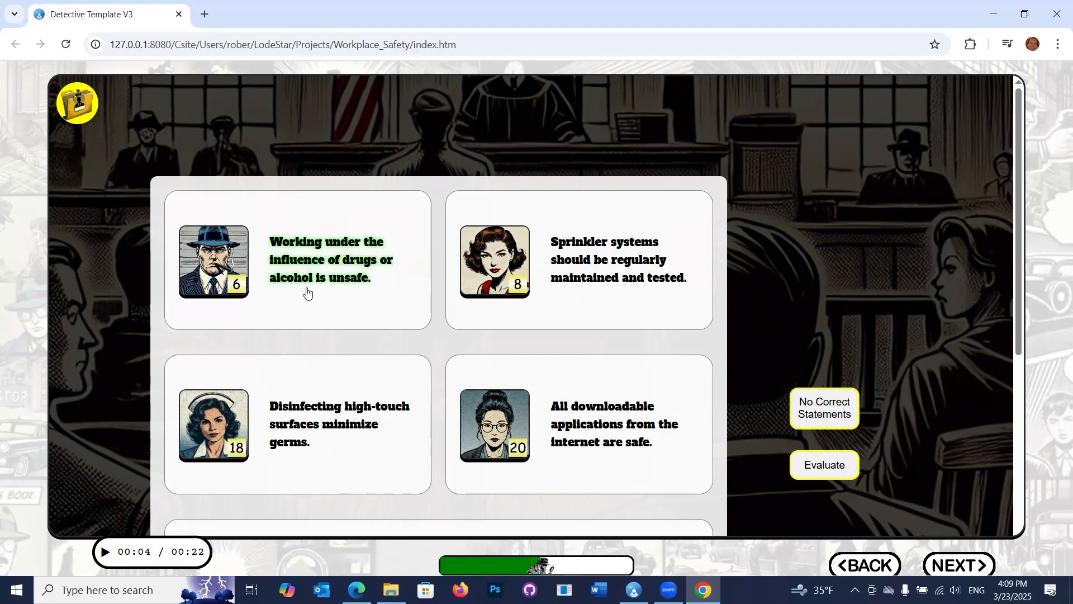
# Step: Select the courtroom statements of suspects 6, 8 and 18 as the correct ones
pyautogui.click(317, 264)
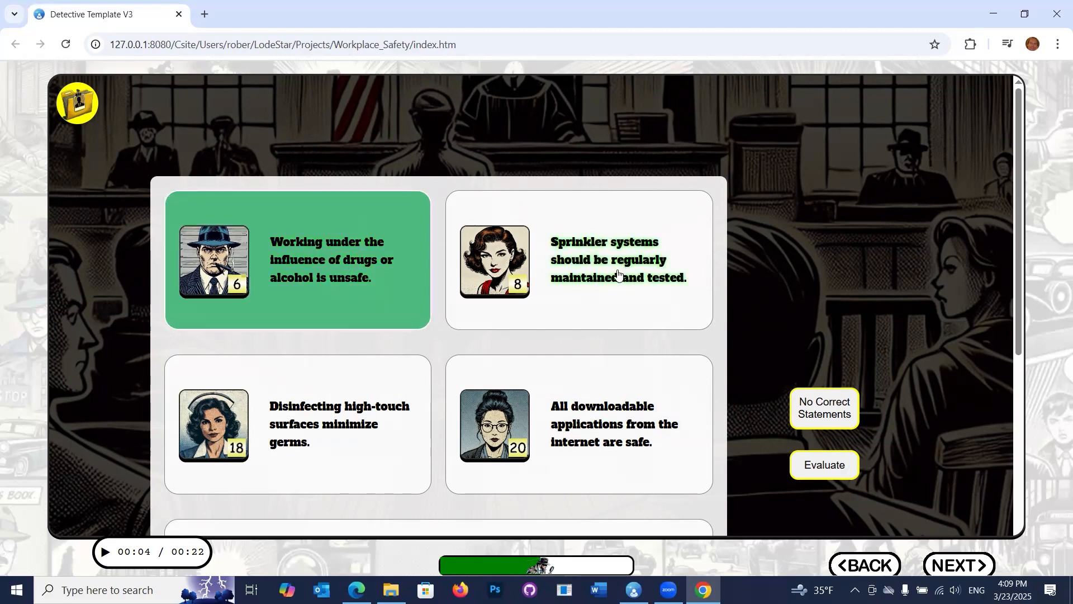
pyautogui.scroll(-1, 618, 265)
pyautogui.click(612, 203)
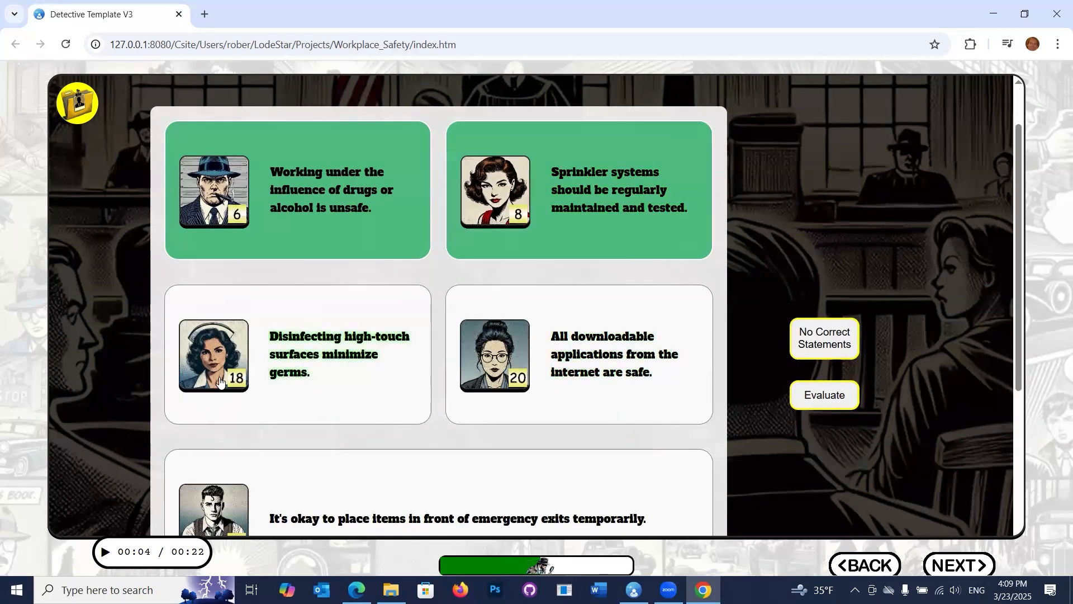
pyautogui.scroll(-1, 233, 369)
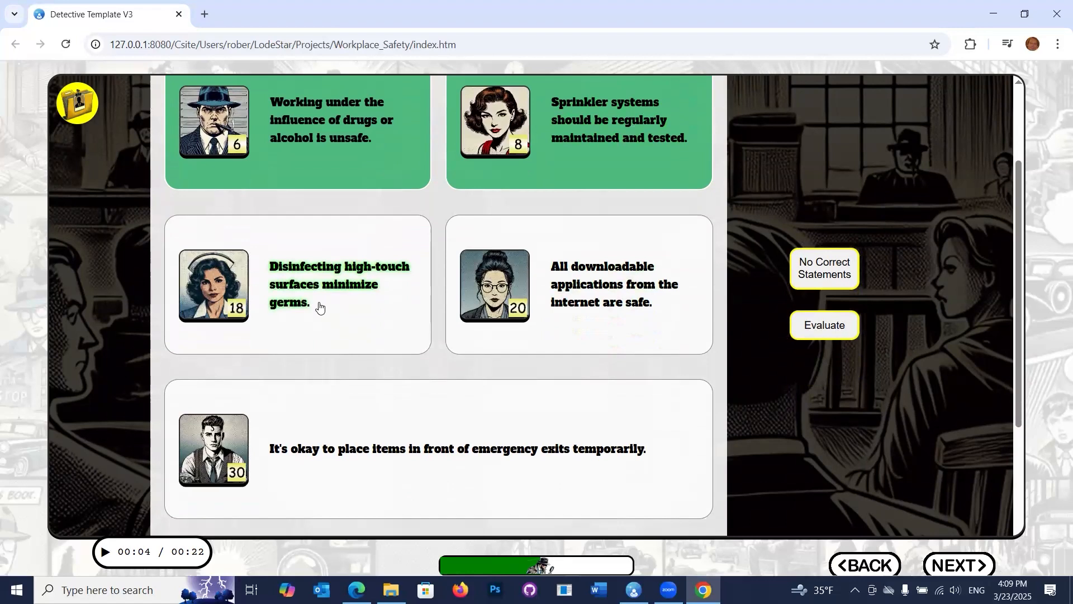
pyautogui.click(320, 296)
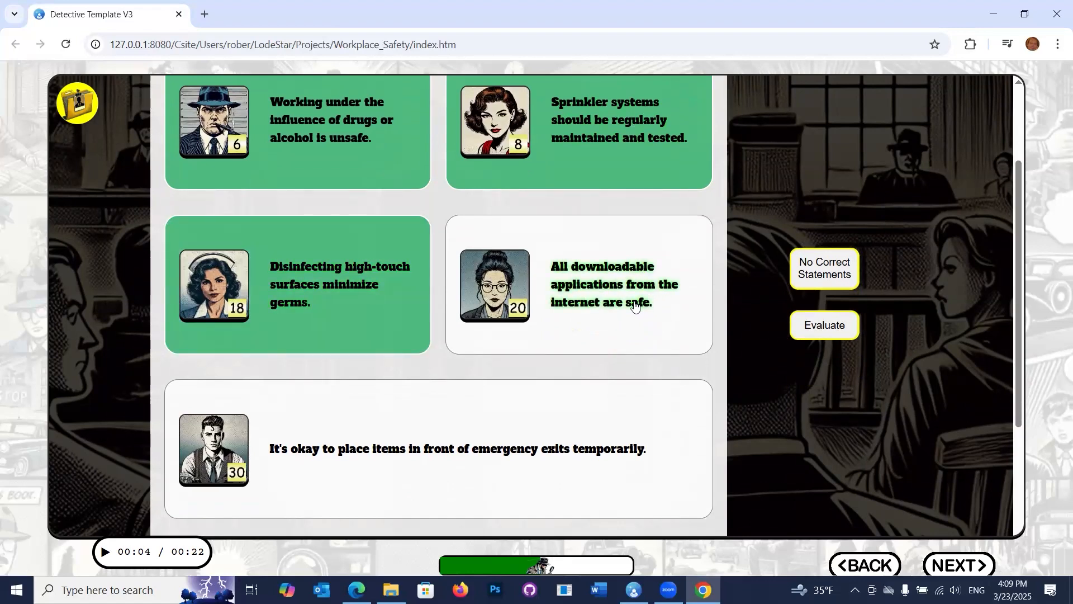
# Step: Evaluate the selected Day 1 courtroom statements, dismiss the feedback, and continue to the day's score page
pyautogui.scroll(-1, 634, 303)
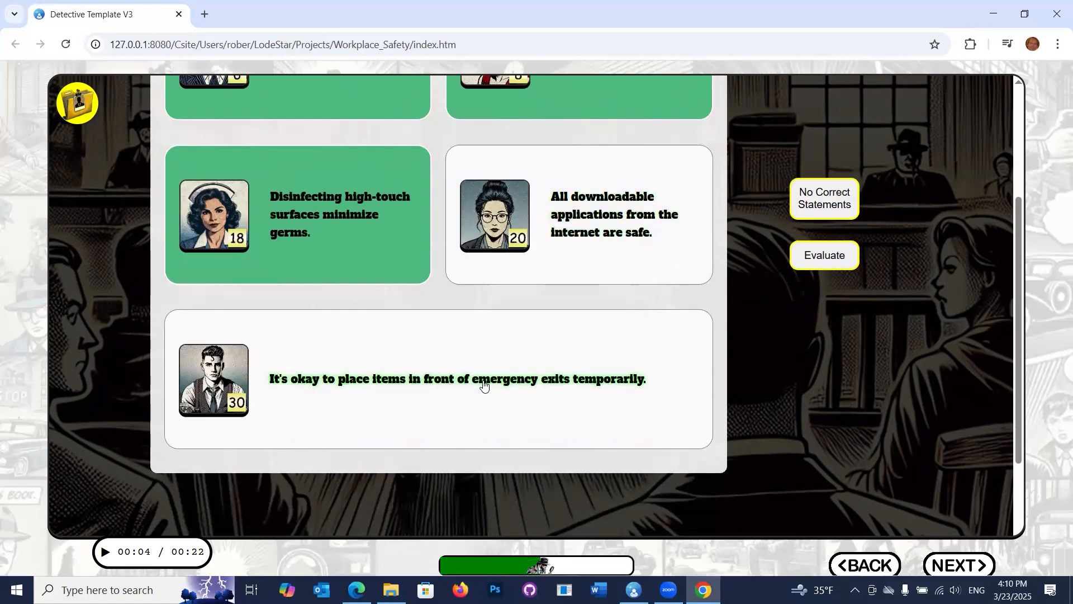
pyautogui.scroll(2, 491, 385)
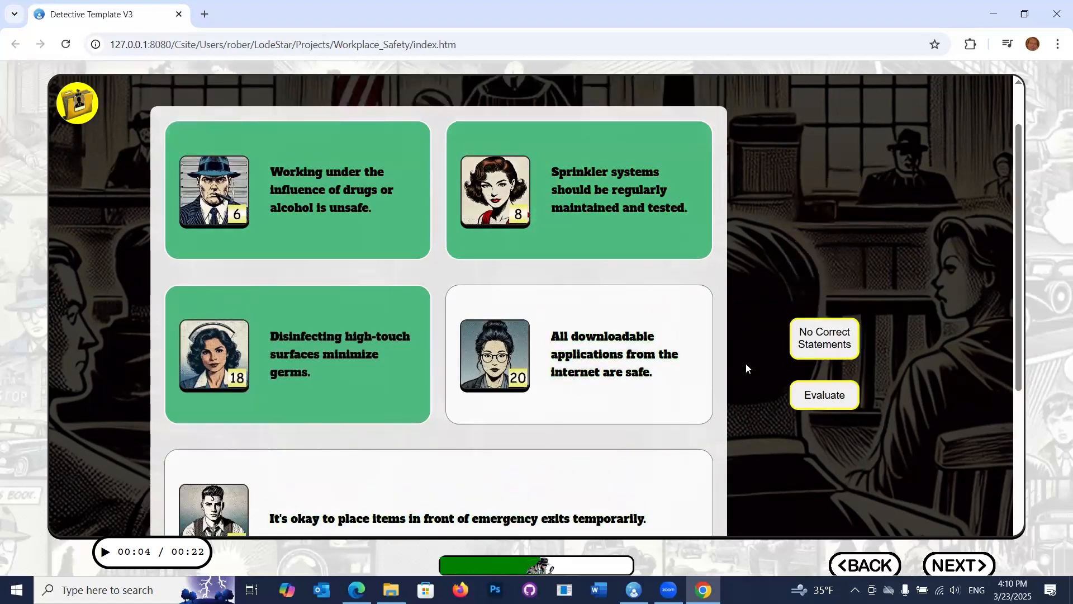
pyautogui.click(825, 395)
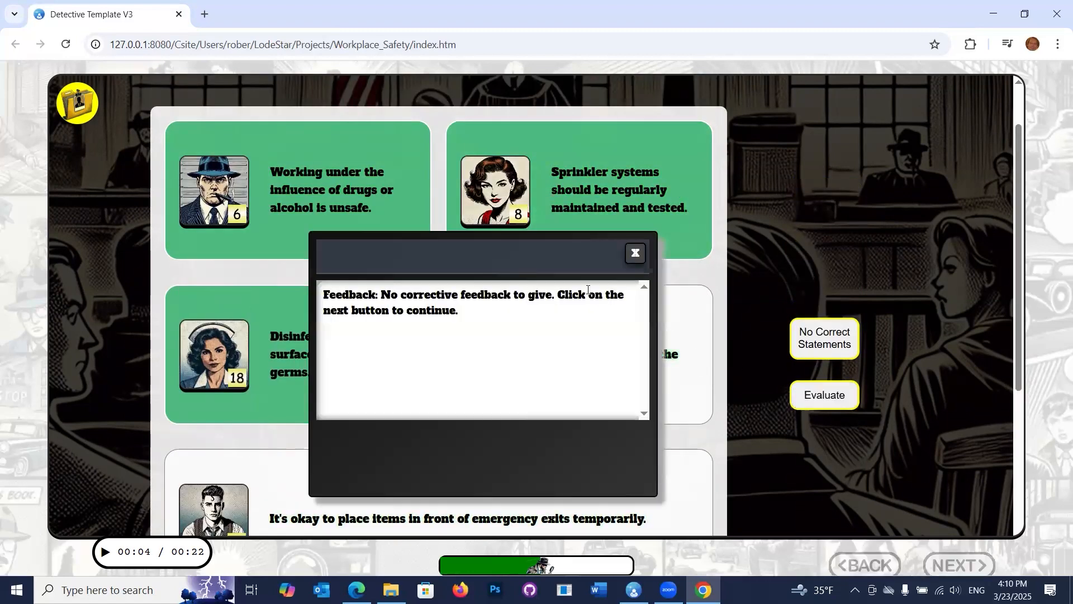
pyautogui.click(635, 252)
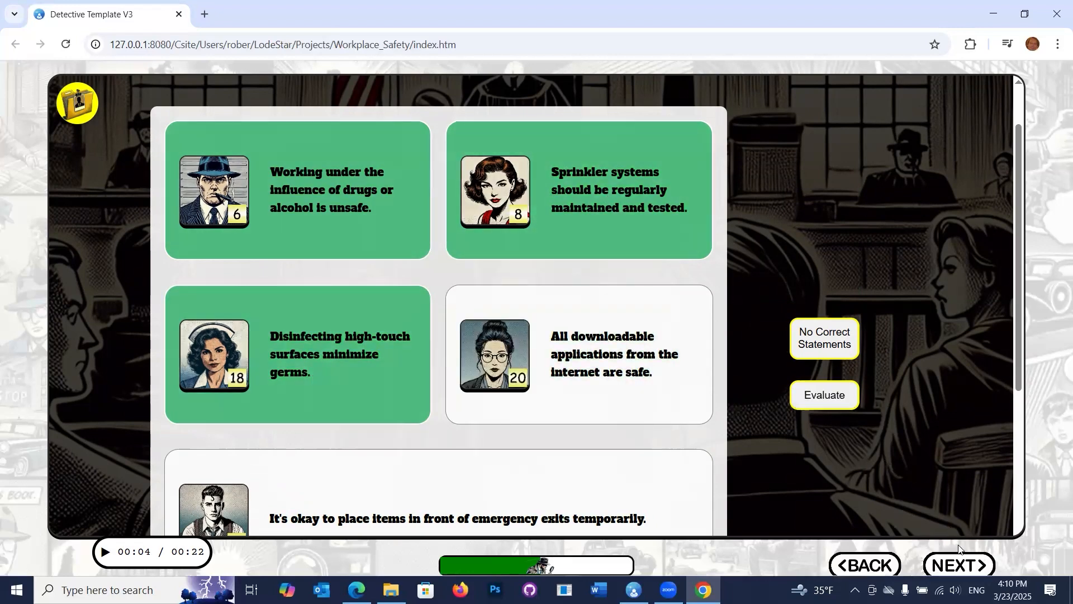
pyautogui.click(951, 566)
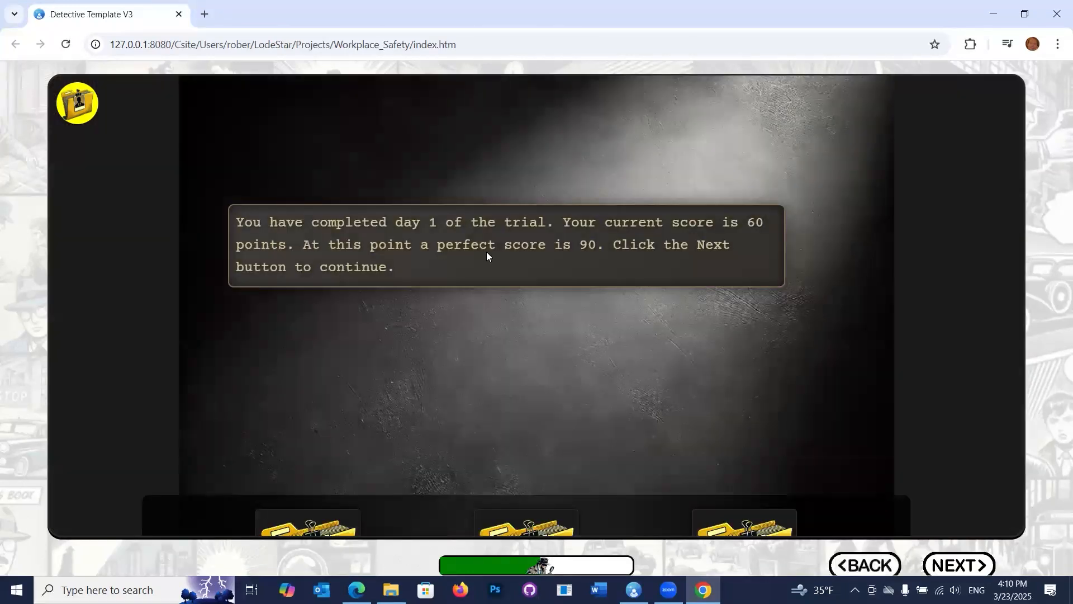
# Step: Advance past the Trial Day 2 title page to its courtroom activity and dismiss the instructions
pyautogui.click(932, 564)
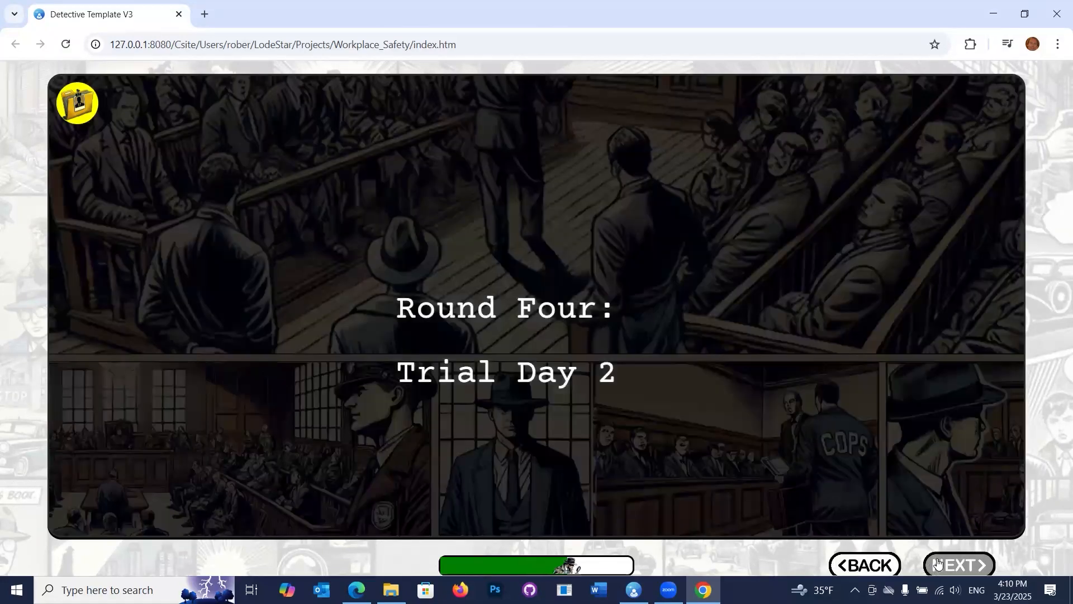
pyautogui.click(938, 564)
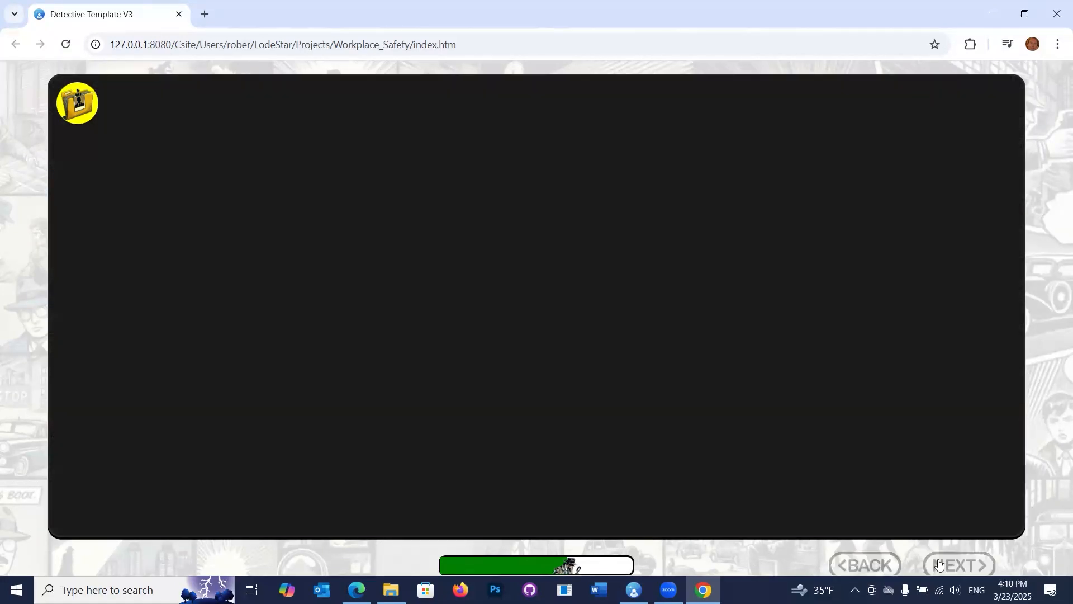
pyautogui.click(635, 255)
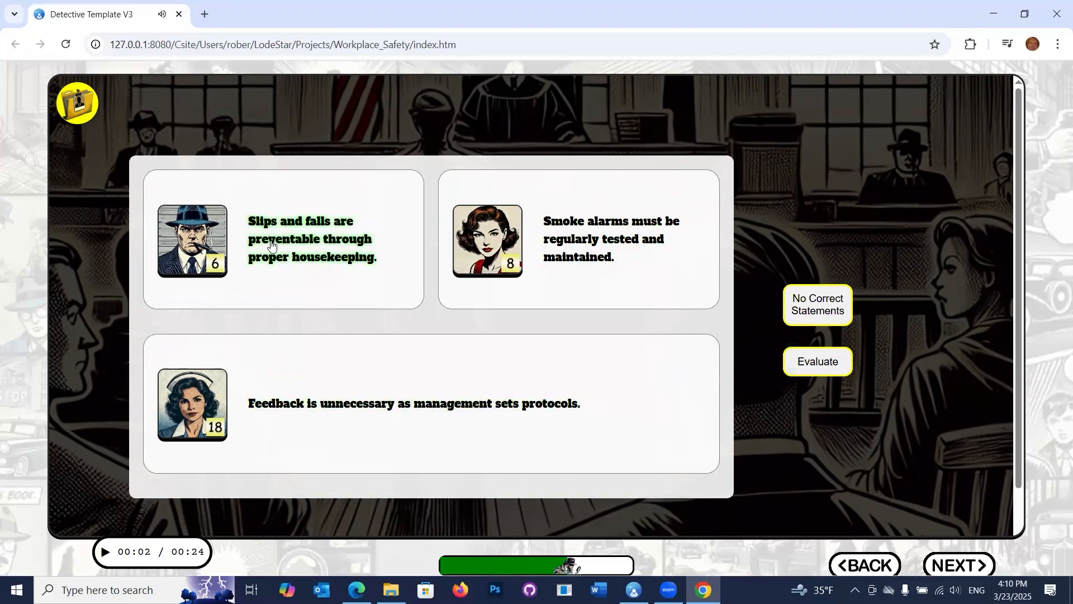
# Step: Select the Day 2 statements of suspects 6 and 8 as correct, evaluate them, and continue to the score page
pyautogui.click(300, 260)
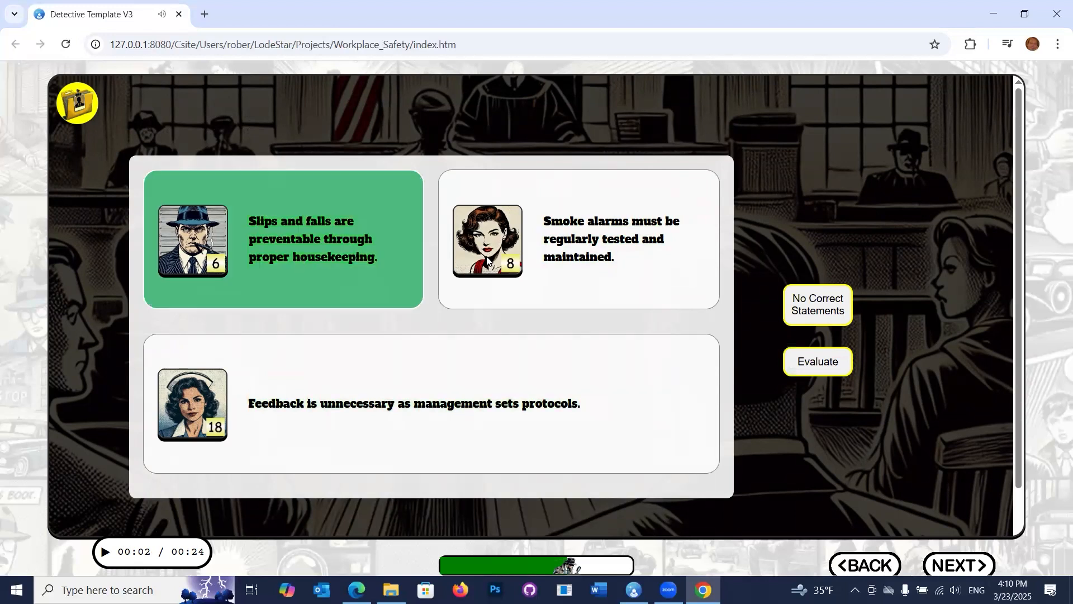
pyautogui.click(629, 246)
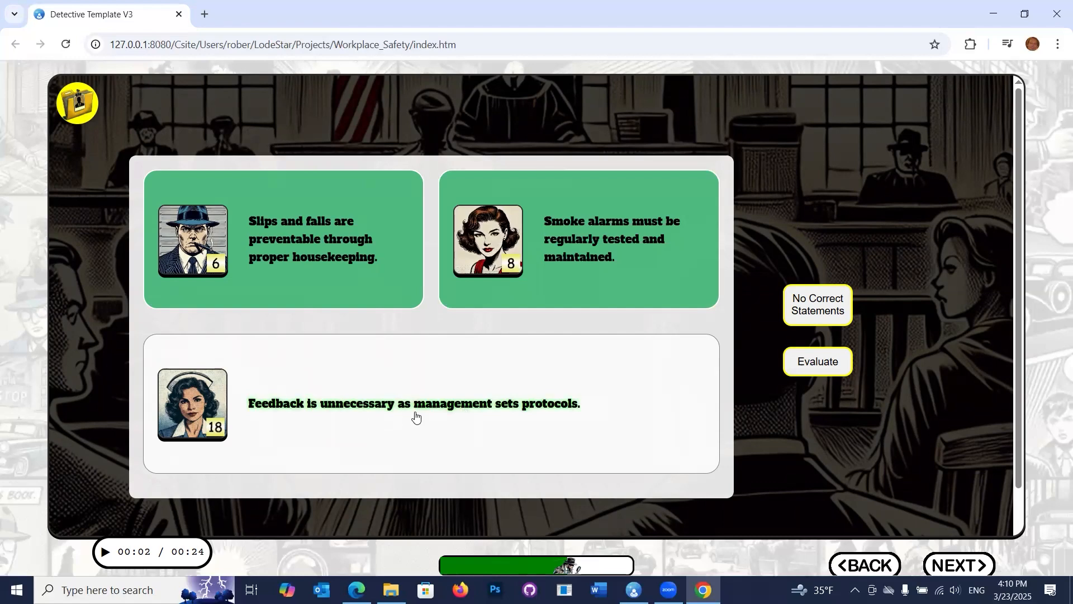
pyautogui.click(832, 367)
pyautogui.click(643, 255)
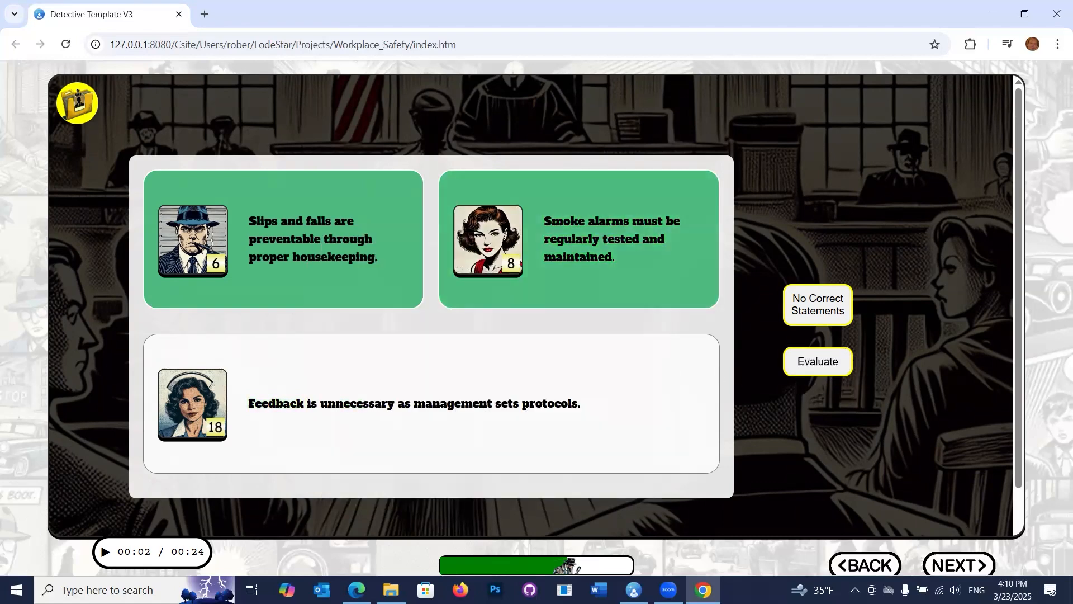
pyautogui.click(954, 562)
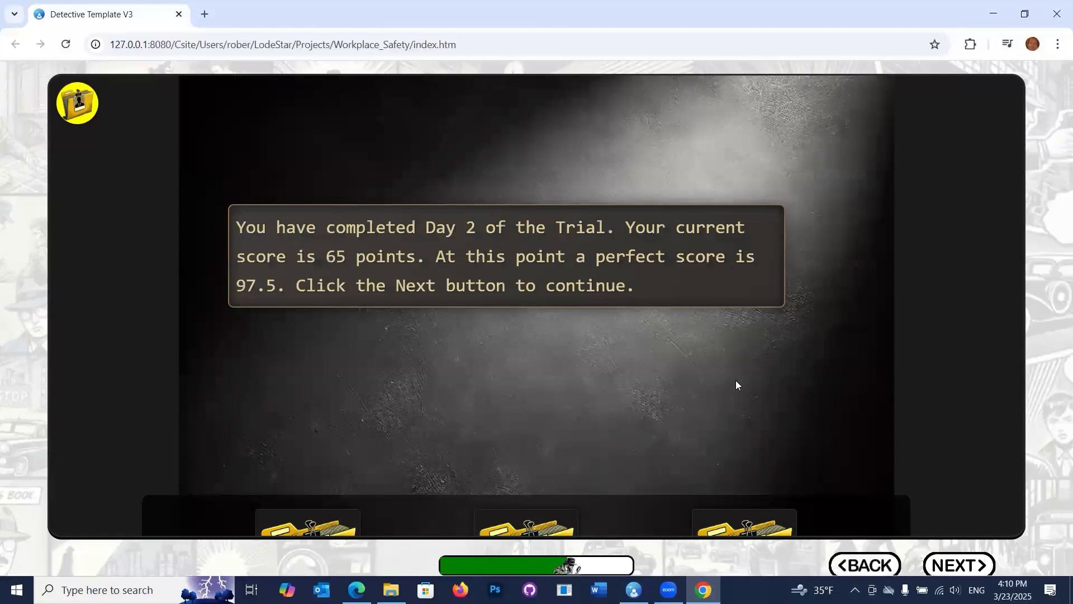
# Step: Advance past the Trial Day 3 title page to its courtroom activity, dismiss the instructions, and pause the narration
pyautogui.click(954, 564)
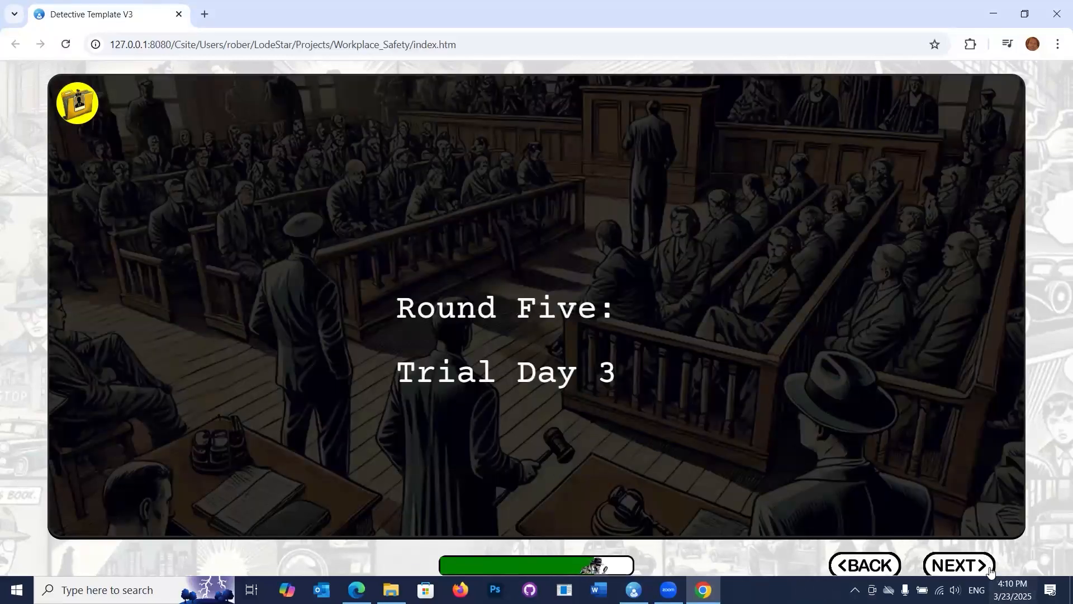
pyautogui.click(969, 569)
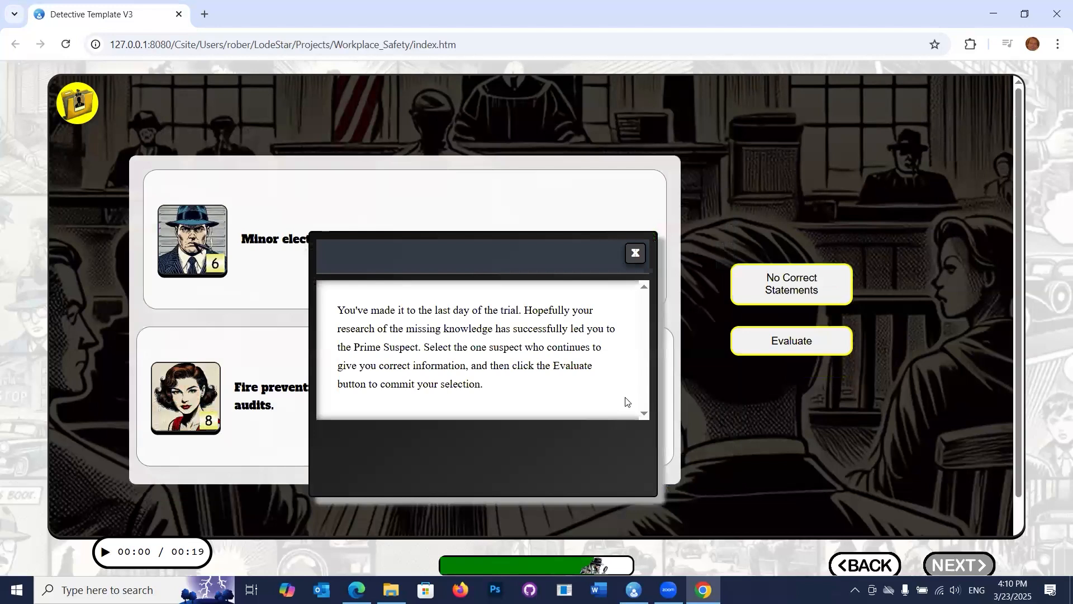
pyautogui.click(633, 257)
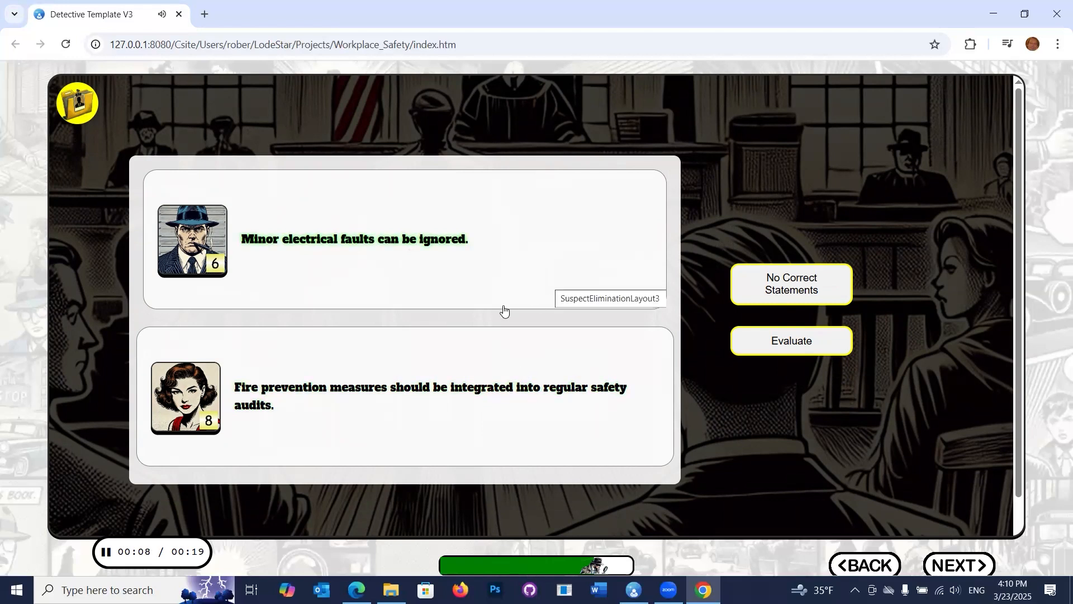
pyautogui.click(106, 553)
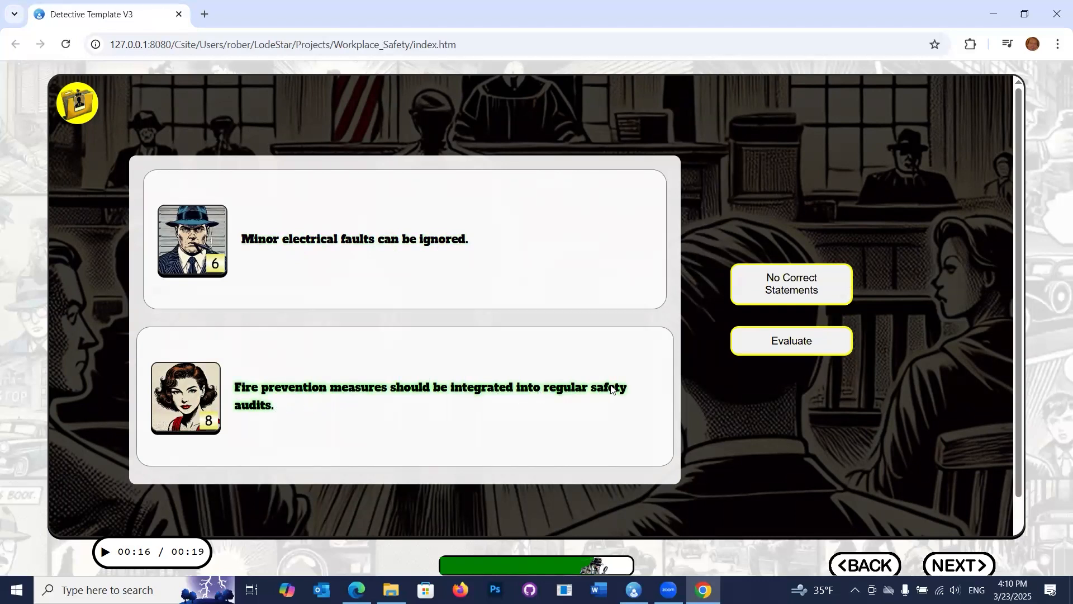
# Step: Select suspect 8's fire prevention statement as the correct one, evaluate it, and continue to the points page
pyautogui.click(363, 403)
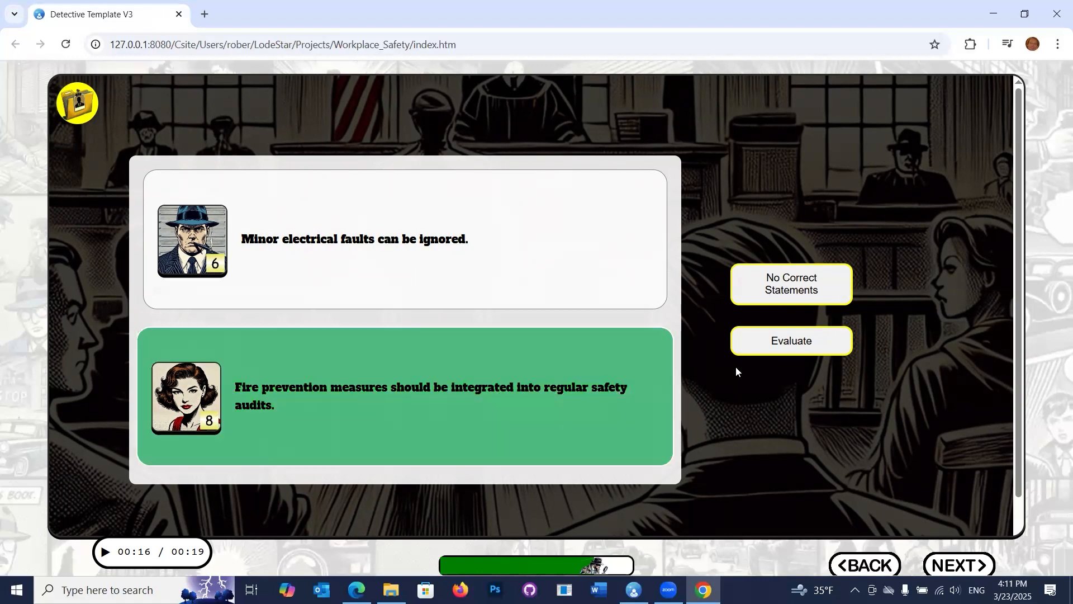
pyautogui.click(799, 347)
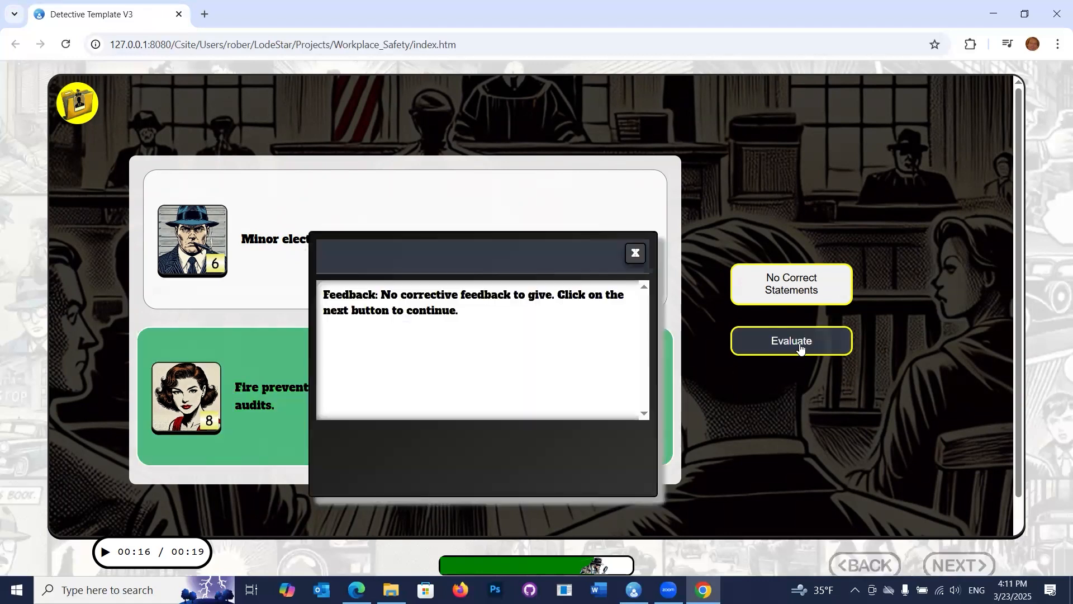
pyautogui.click(634, 254)
pyautogui.click(952, 568)
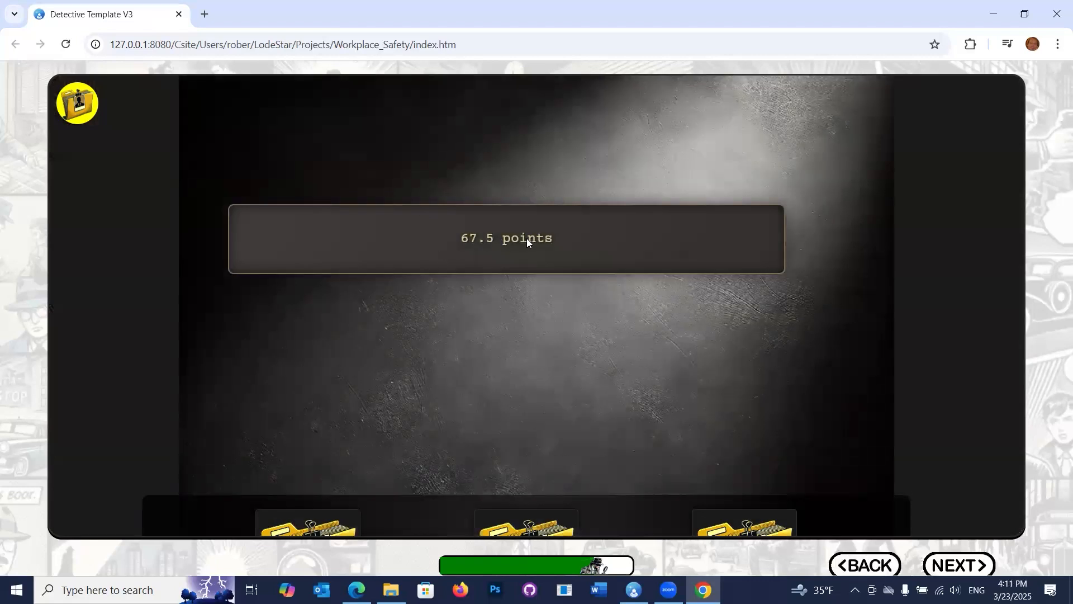
# Step: Advance through the trial congratulations page to the Prime Suspect conviction page, pausing the narration on both
pyautogui.click(950, 565)
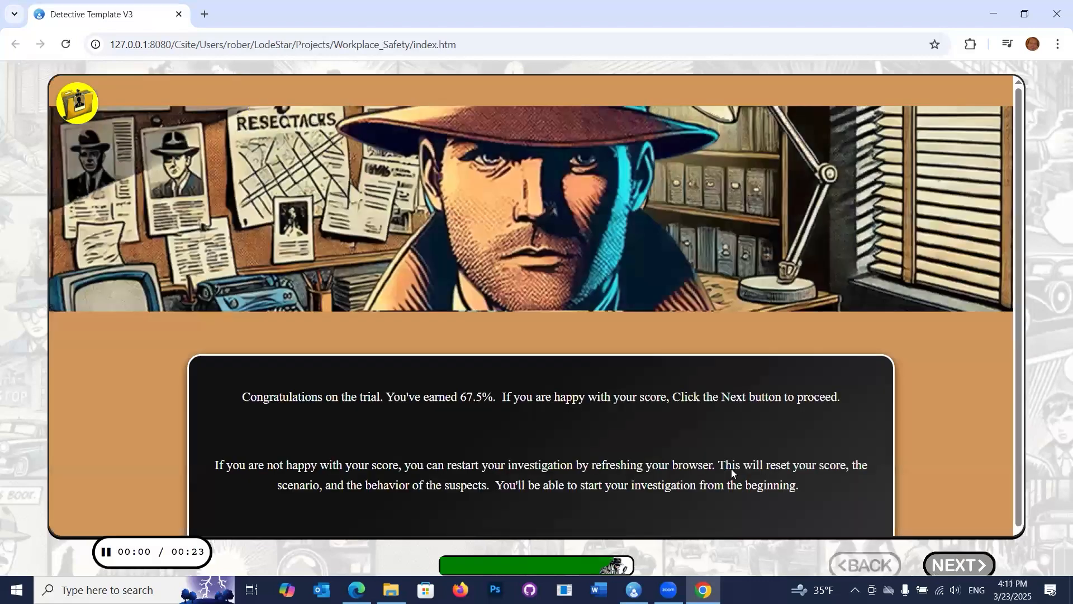
pyautogui.scroll(-1, 709, 433)
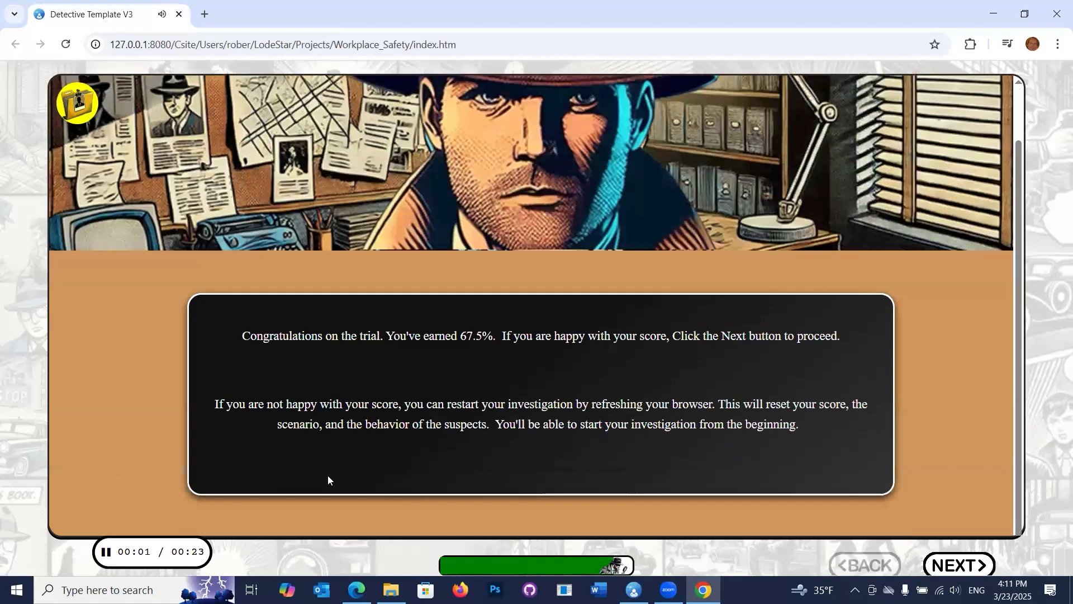
pyautogui.click(106, 552)
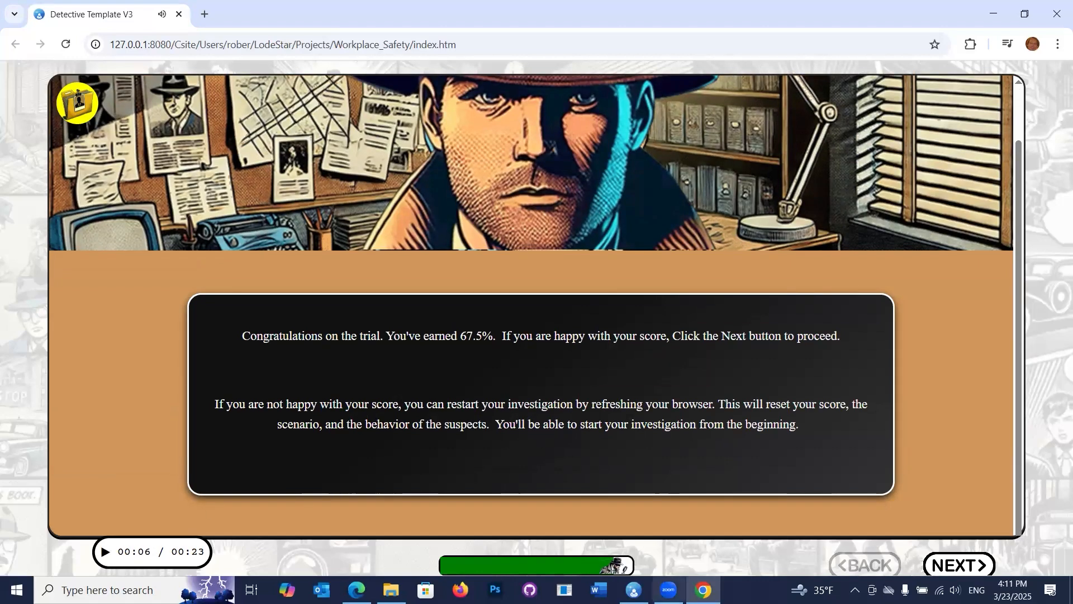
pyautogui.click(958, 565)
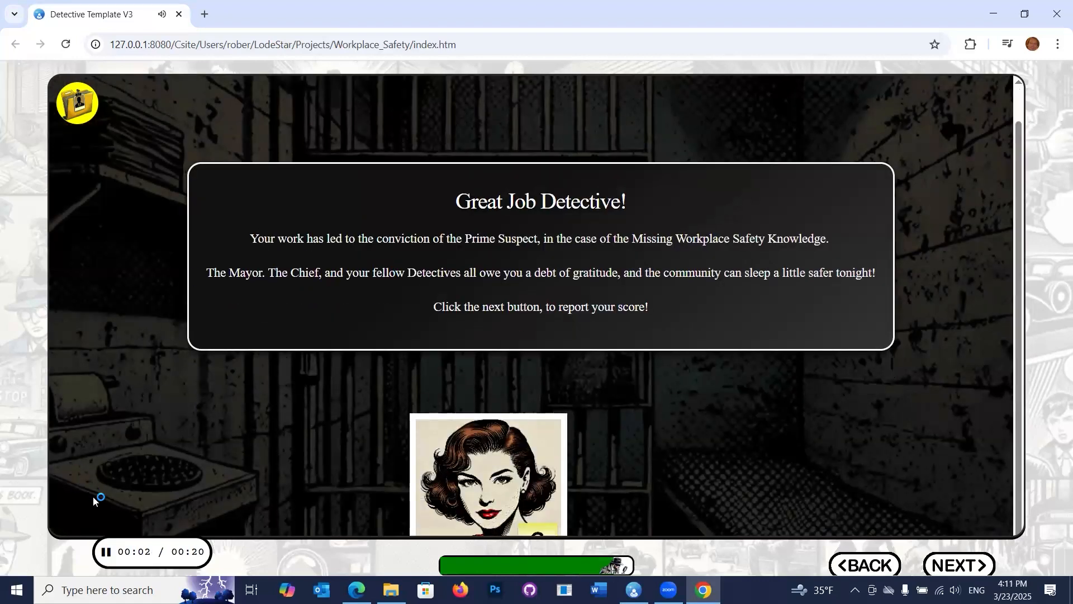
pyautogui.click(107, 553)
# Step: Continue through the Detective Challenge Leaderboard to the final score report, and close the browser preview to return to LodeStar
pyautogui.click(950, 564)
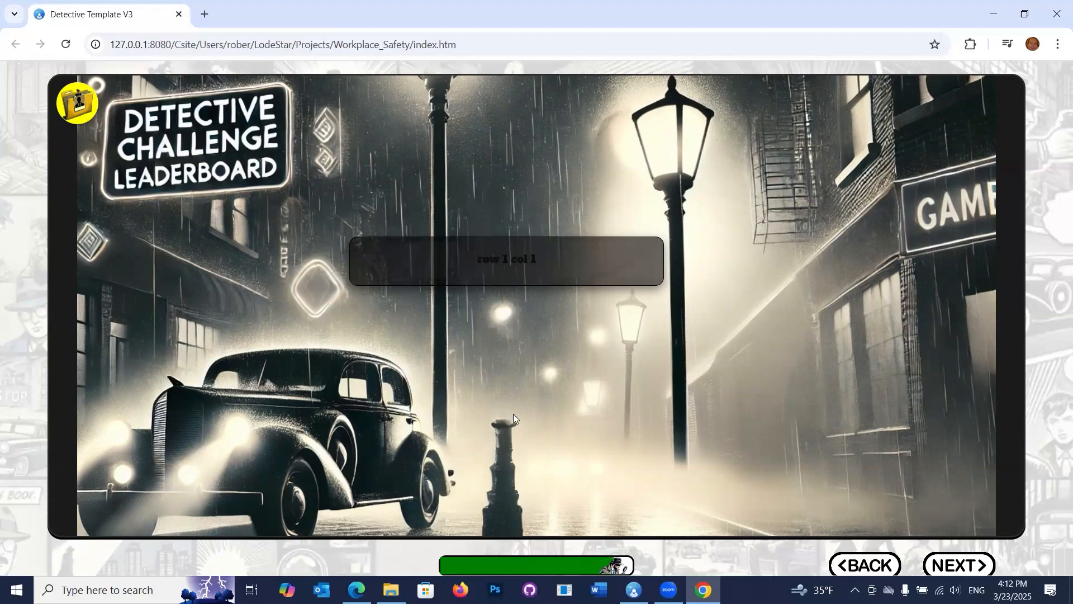
pyautogui.click(961, 570)
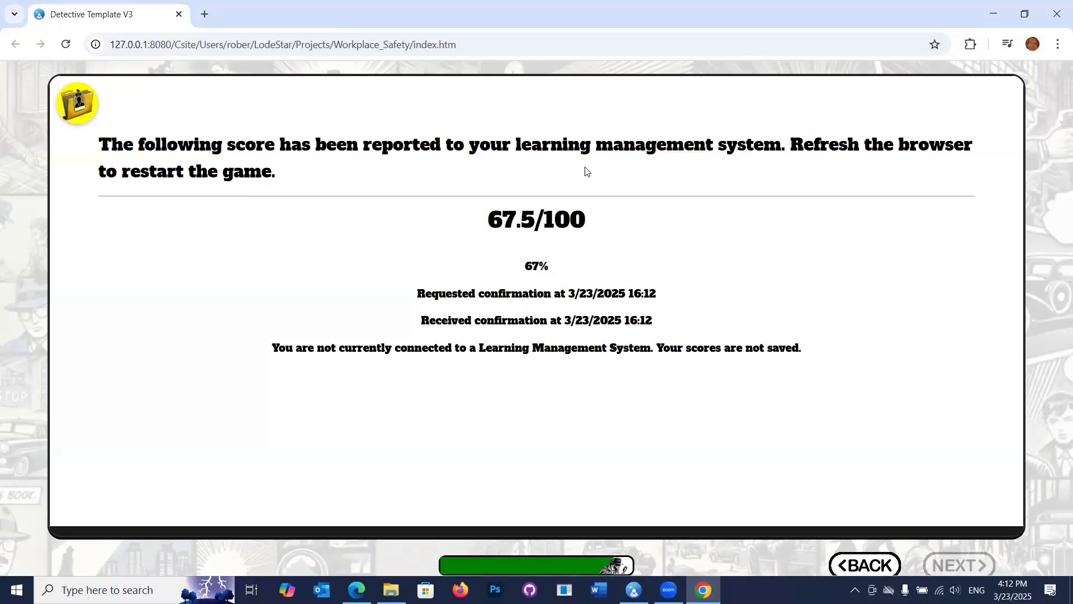
pyautogui.click(1057, 13)
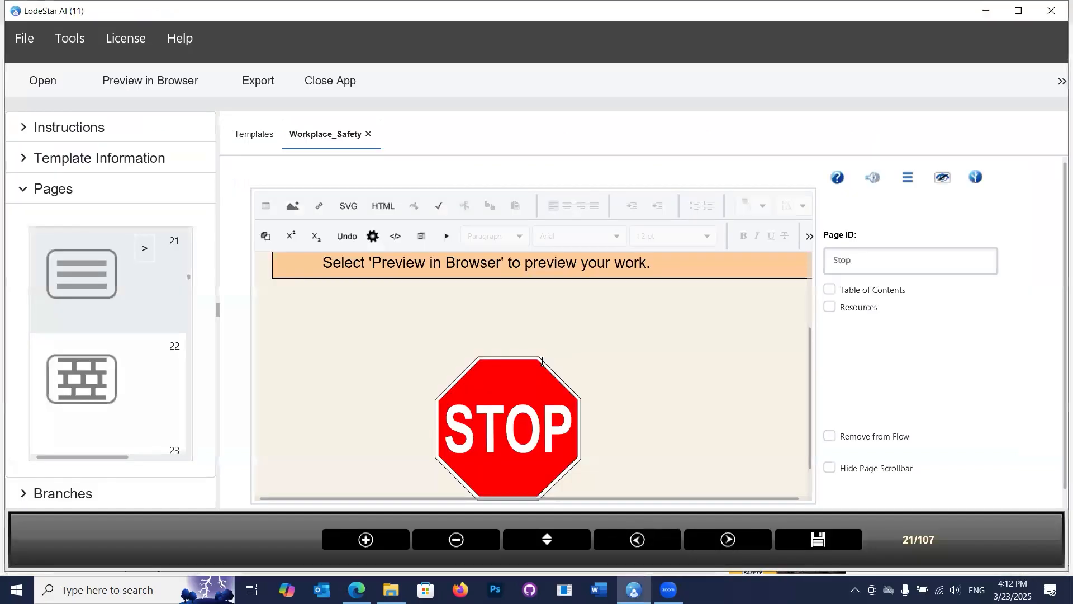
# Step: Start an export of the Workplace_Safety project, review the available export types, and choose SCORM 1.2
pyautogui.scroll(2, 568, 264)
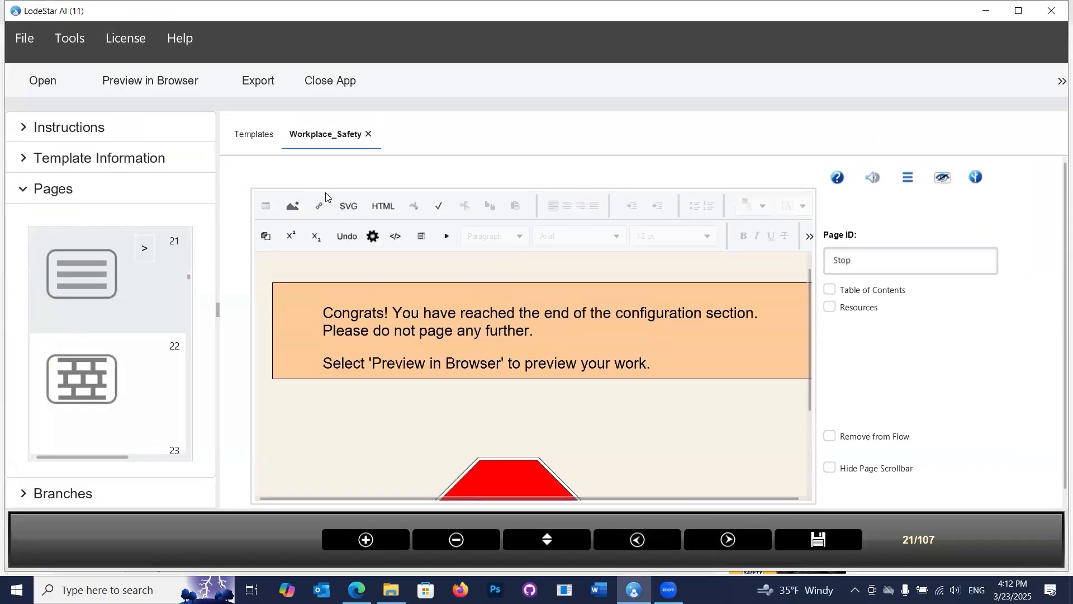
pyautogui.scroll(-3, 461, 323)
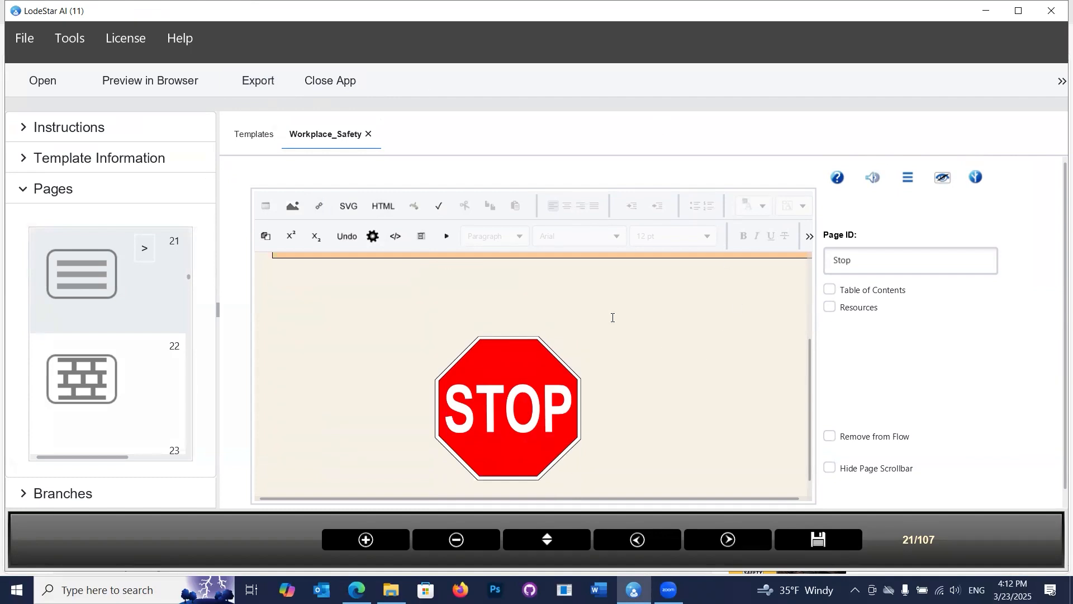
pyautogui.click(259, 86)
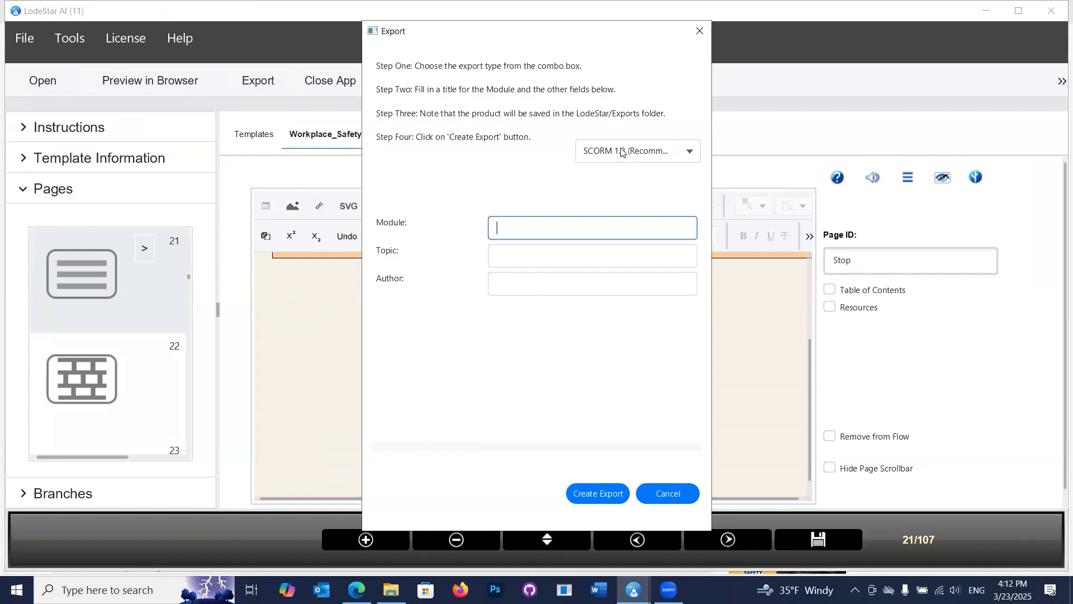
pyautogui.click(622, 151)
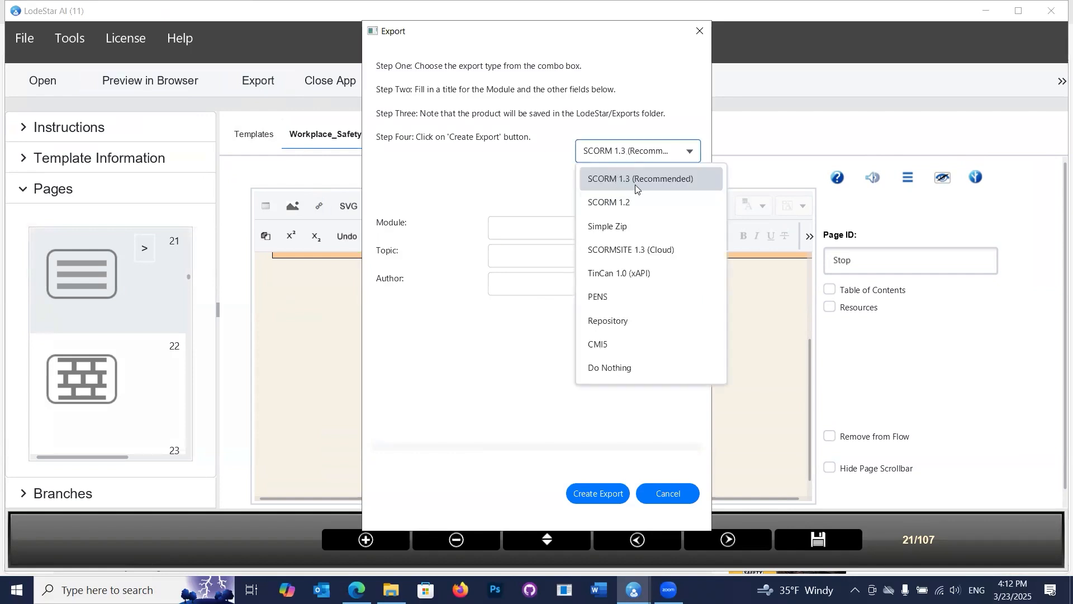
pyautogui.click(610, 204)
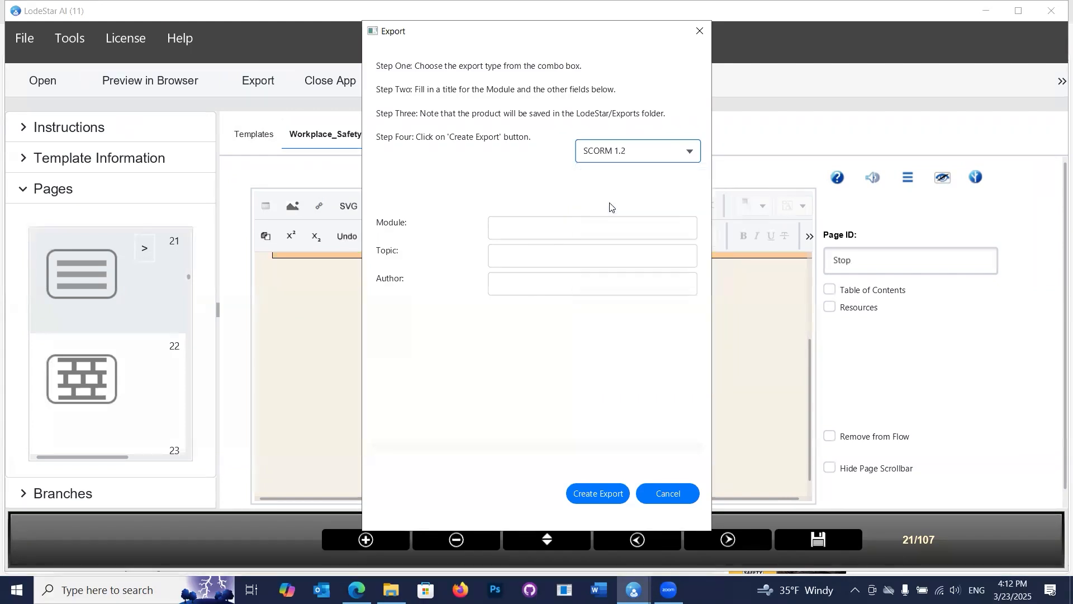
pyautogui.click(624, 156)
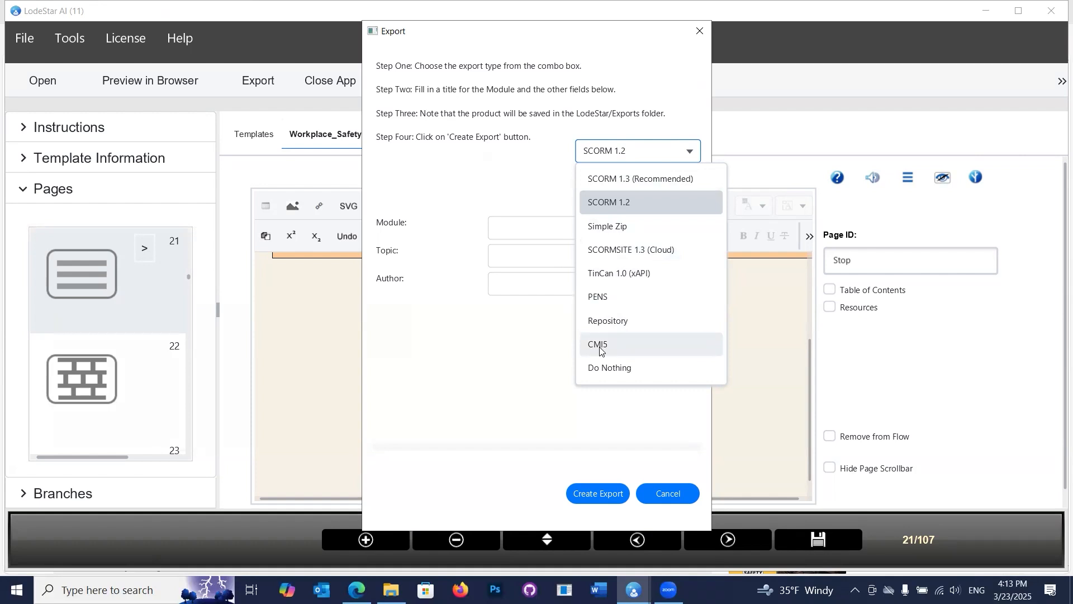
pyautogui.click(606, 203)
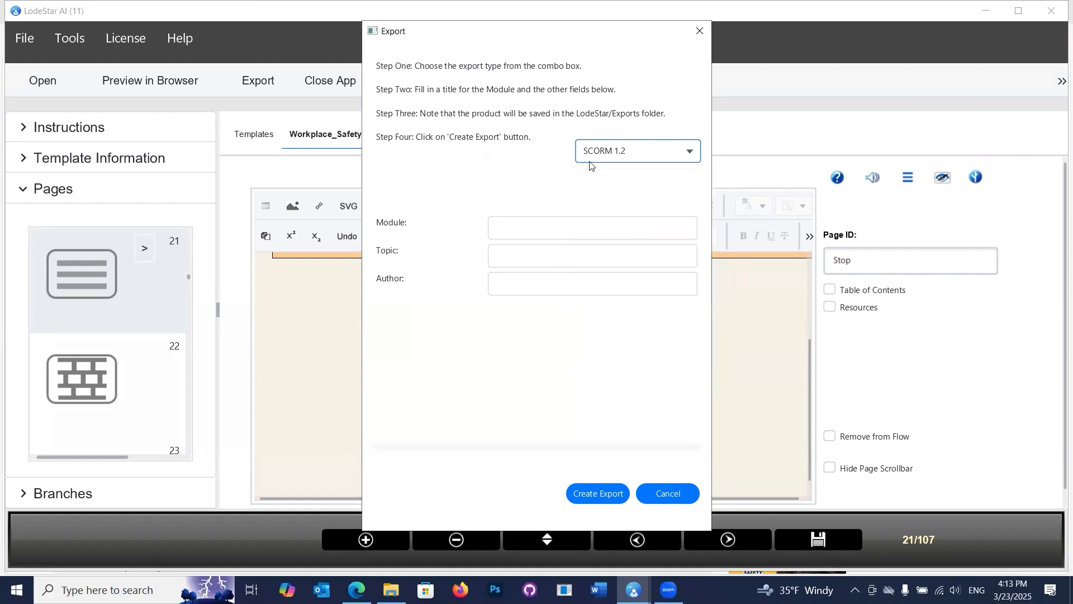
# Step: Enter Workplace Safety as the module, Challenge as the topic and the author's name, and create the export package
pyautogui.click(539, 228)
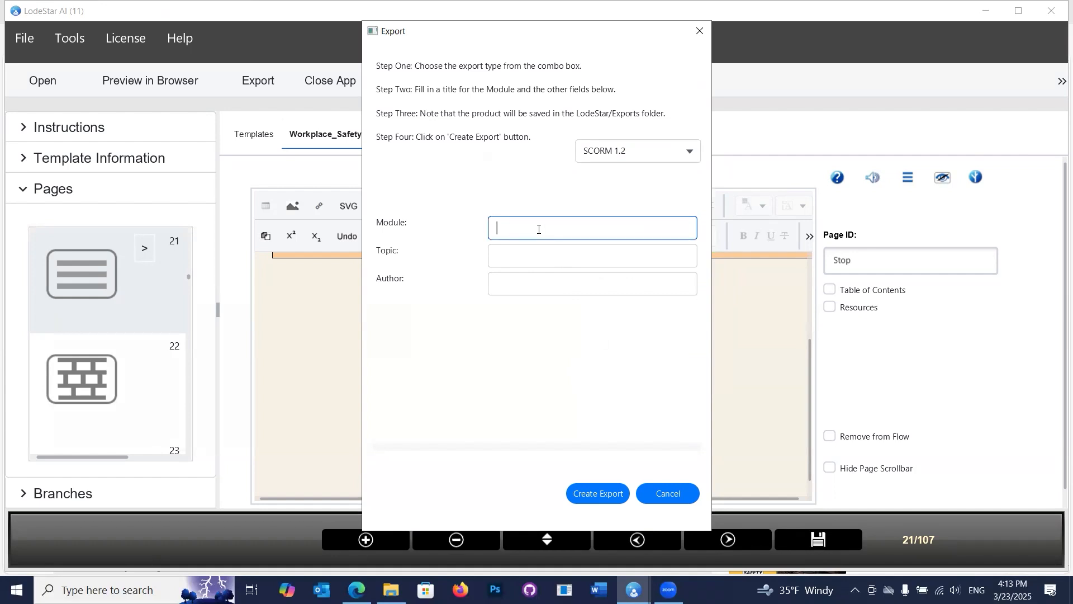
pyautogui.write('Workplace Safety')
pyautogui.click(520, 265)
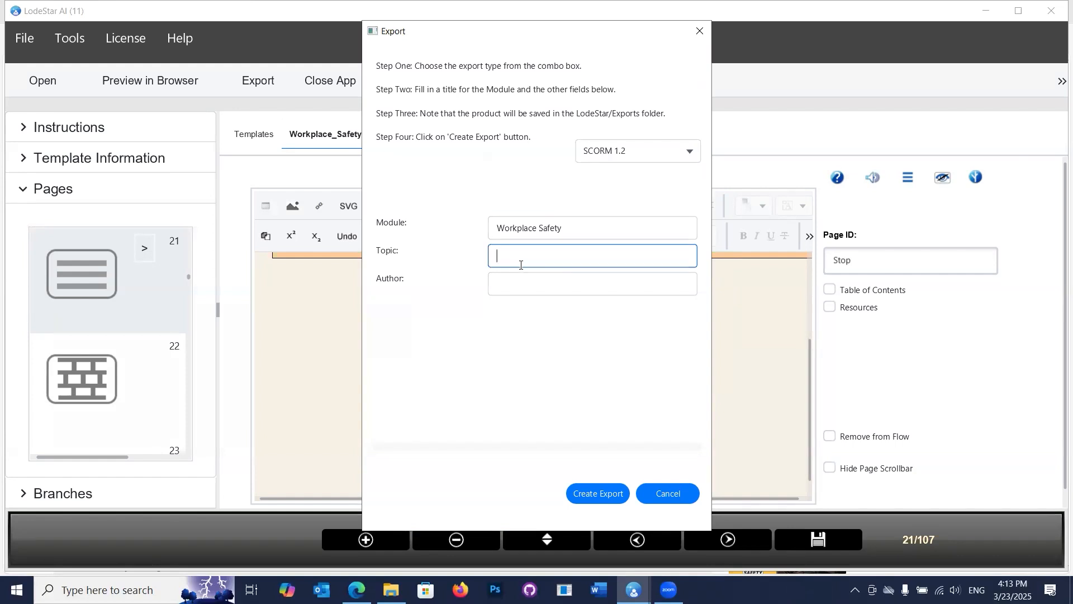
pyautogui.write('Challenge')
pyautogui.click(520, 286)
pyautogui.write('Bb')
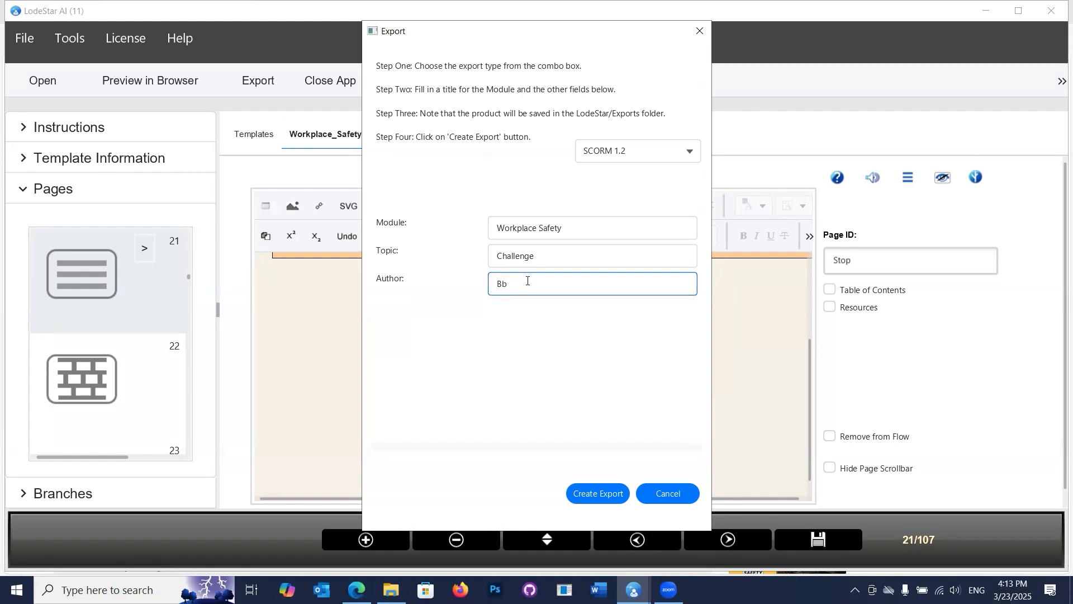
pyautogui.click(594, 492)
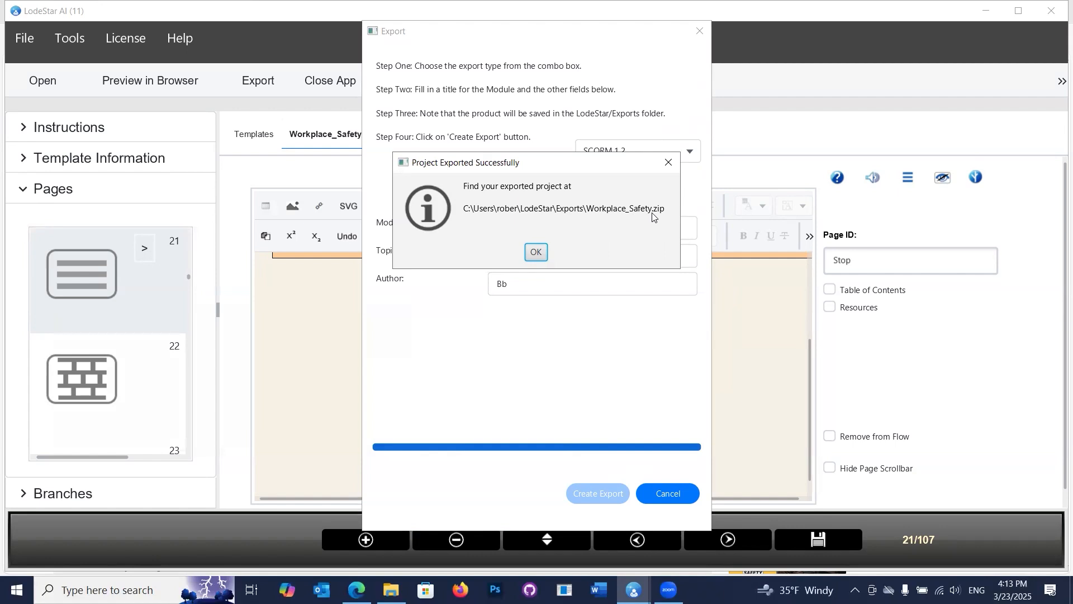
pyautogui.click(536, 252)
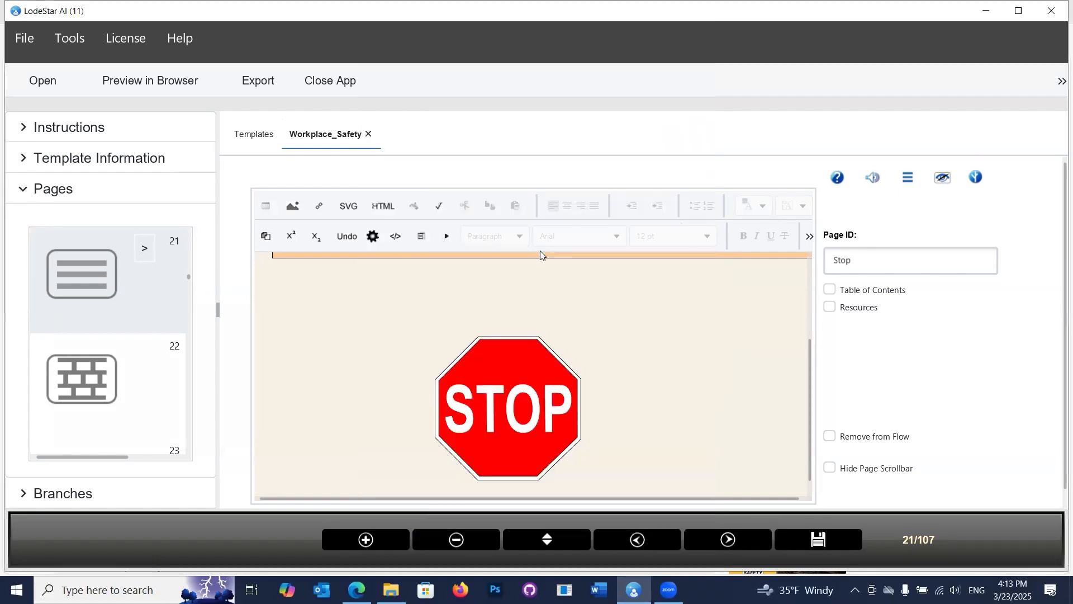